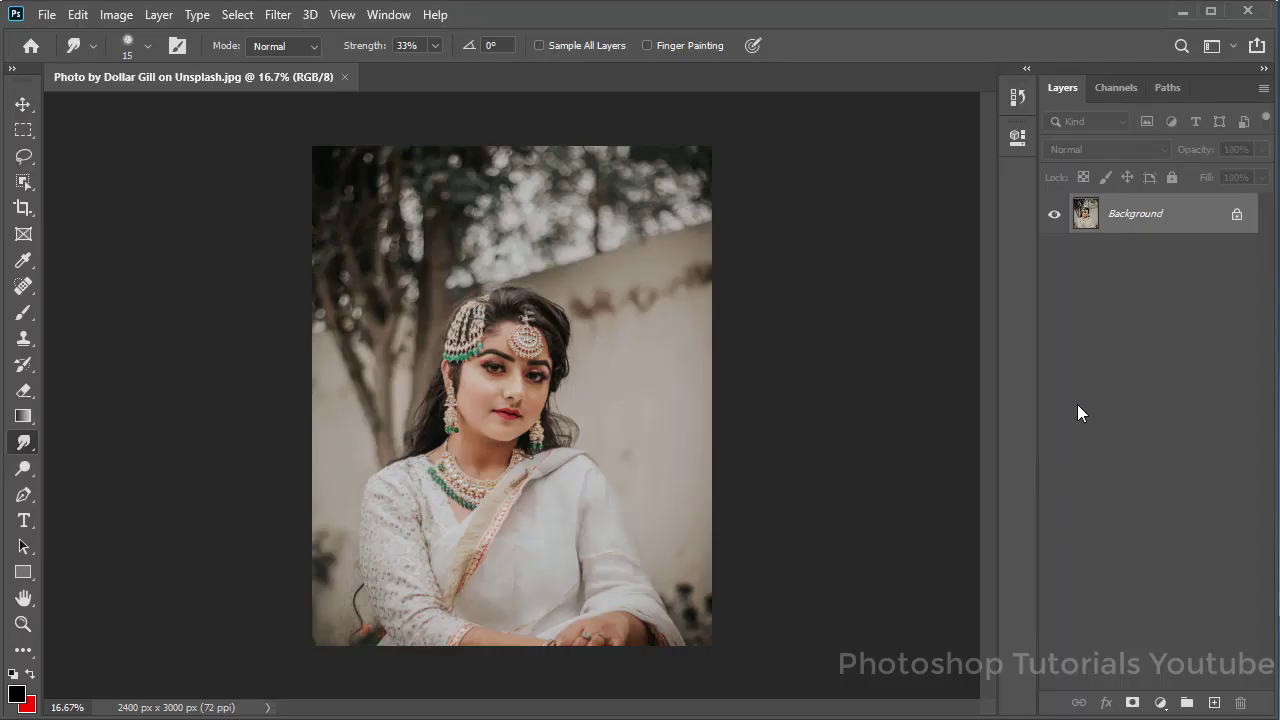
# Add a Curves layer, pulling the black point right and the white point left for contrast.
pyautogui.click(1161, 703)
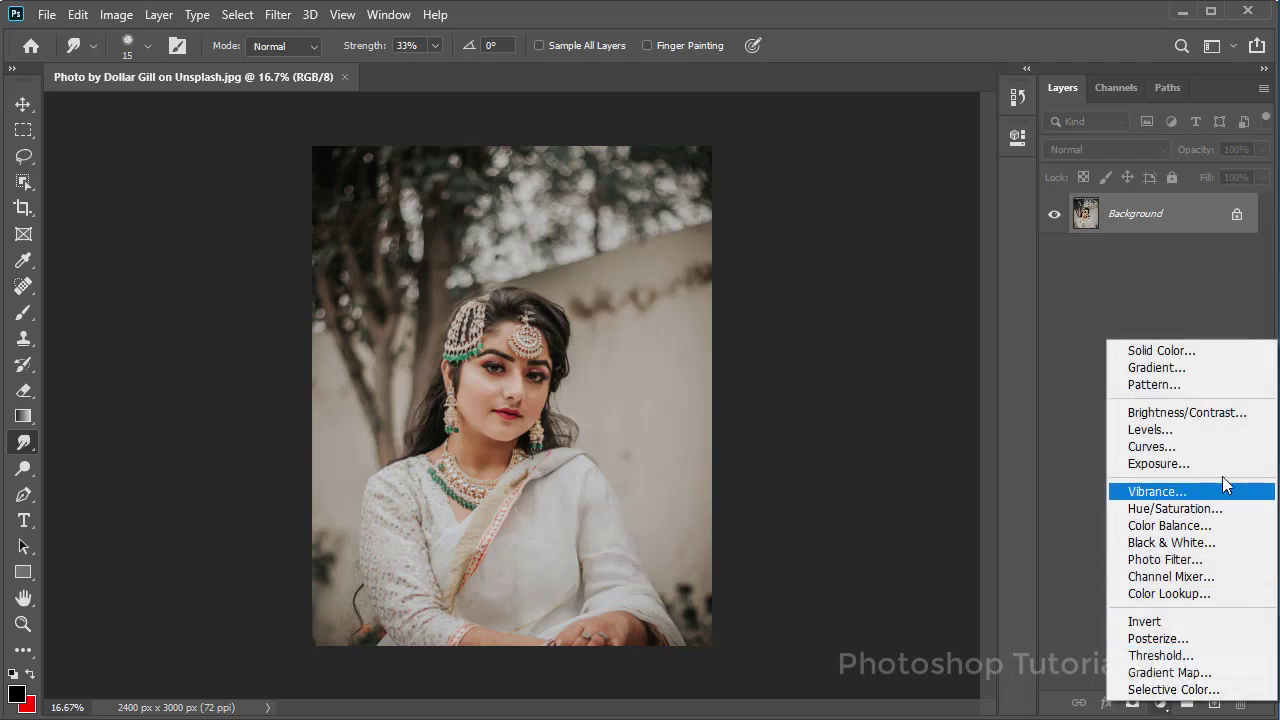
pyautogui.click(1173, 446)
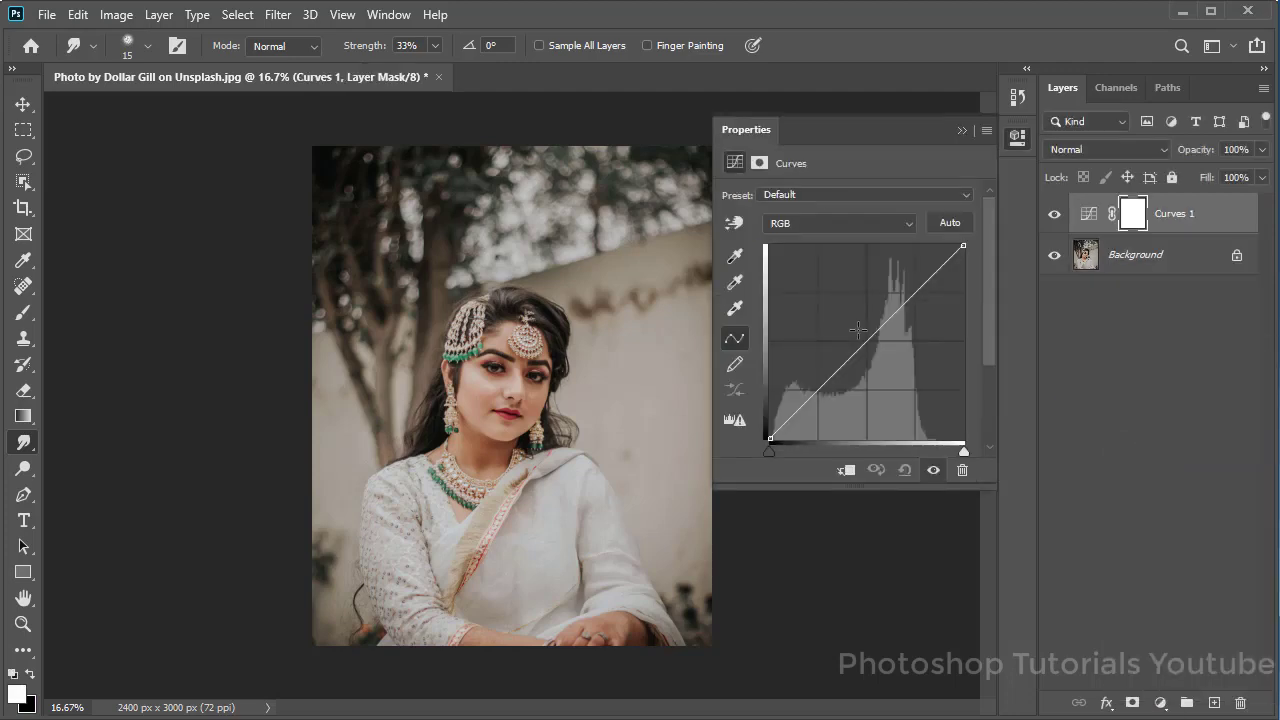
pyautogui.moveTo(771, 438); pyautogui.dragTo(779, 438)
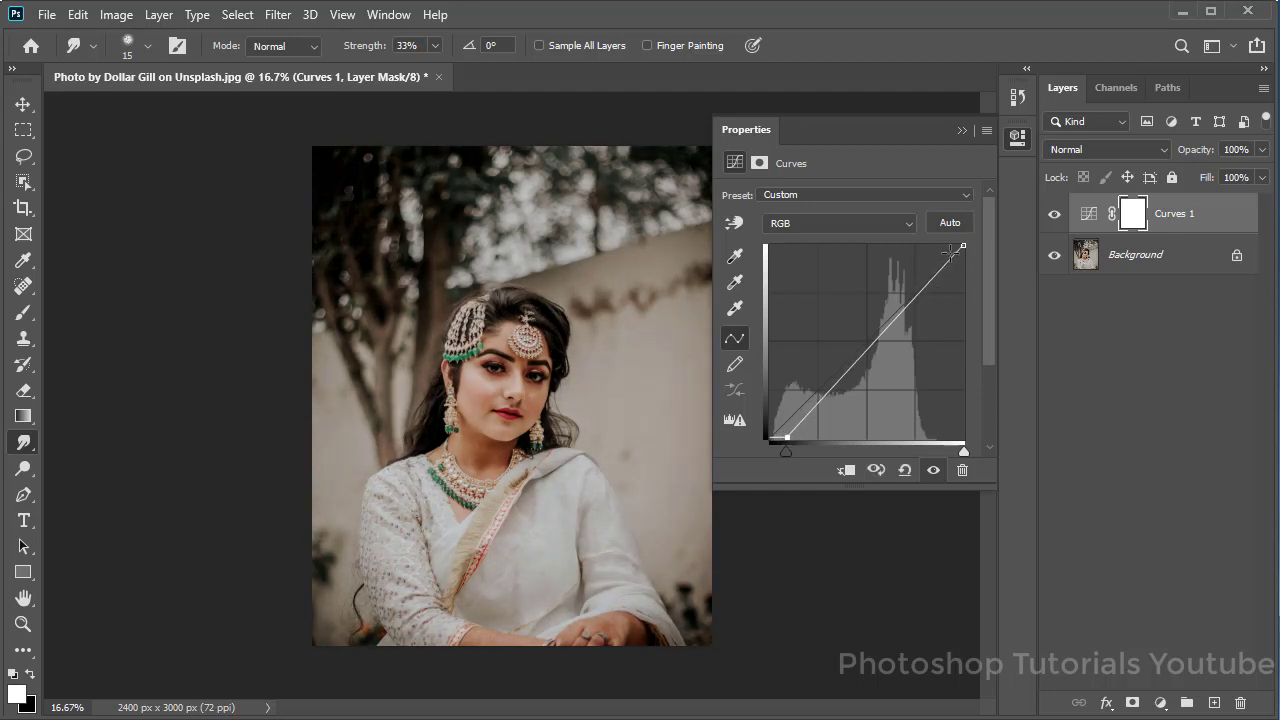
pyautogui.moveTo(963, 243); pyautogui.dragTo(948, 244)
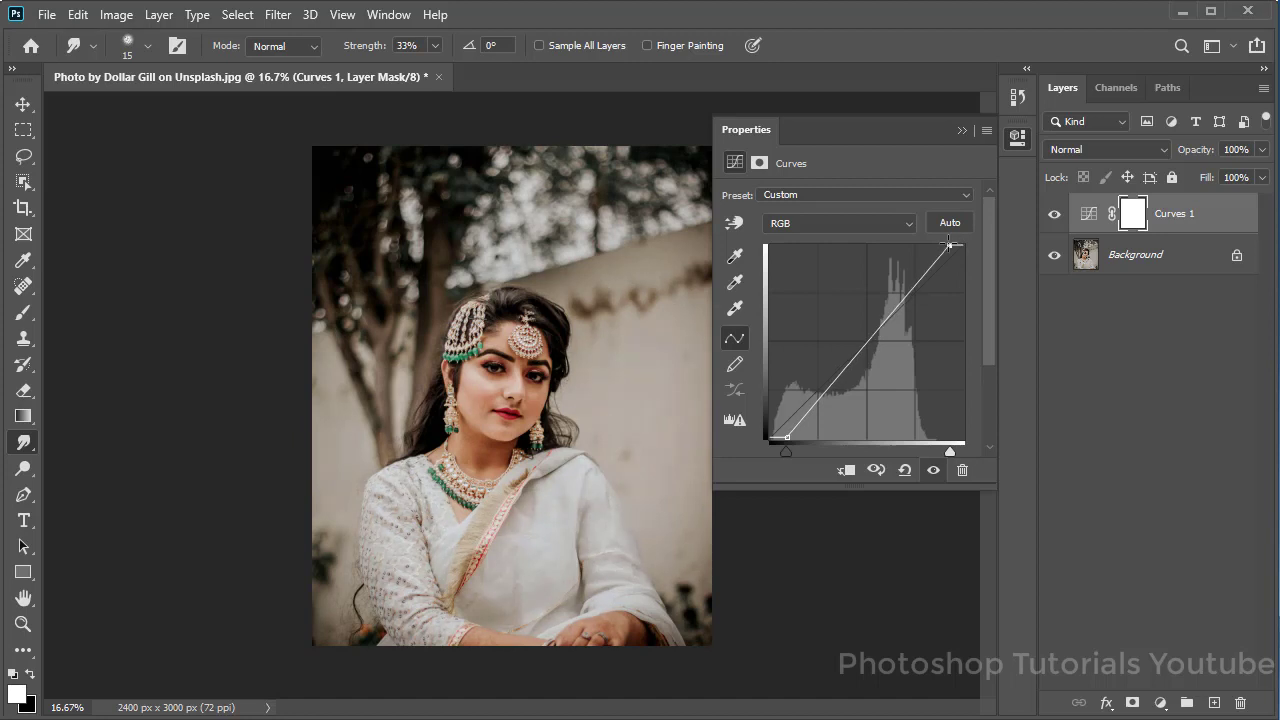
pyautogui.click(1107, 342)
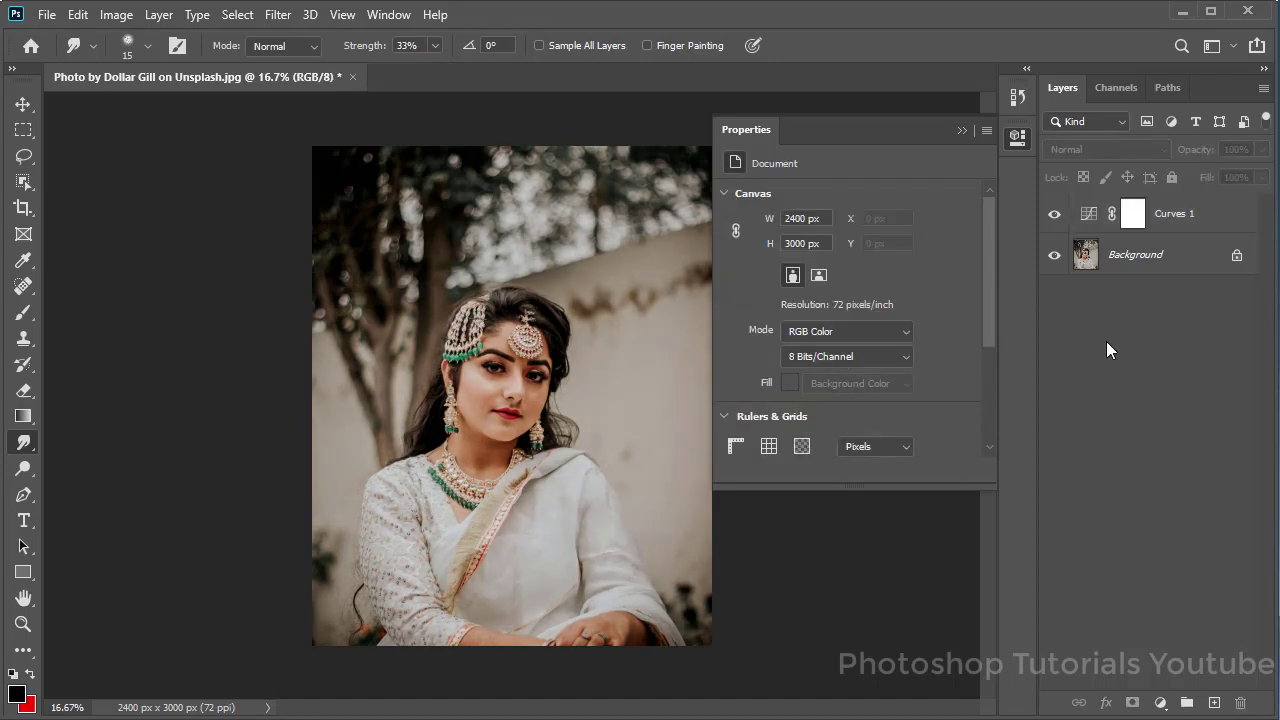
# Add a Color Balance layer with the midtones nudged slightly toward red.
pyautogui.click(1160, 703)
pyautogui.click(1205, 532)
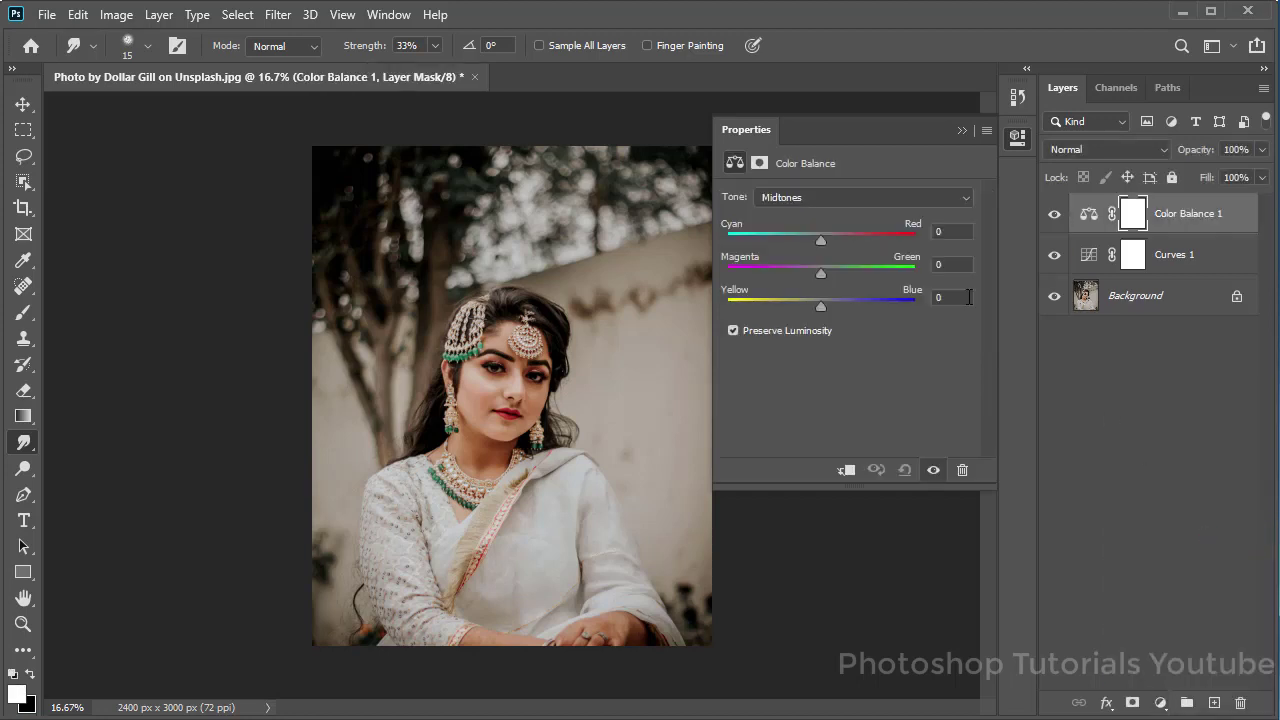
pyautogui.moveTo(821, 241); pyautogui.dragTo(823, 241)
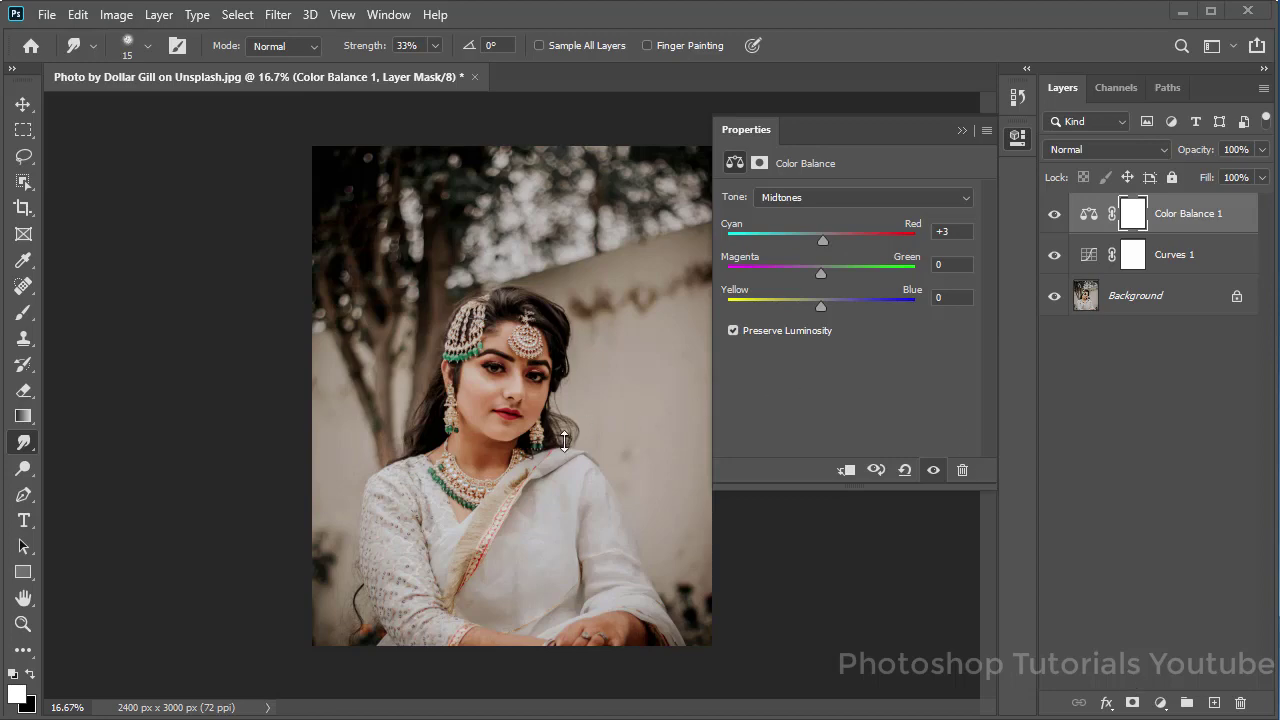
pyautogui.hotkey('ctrl', 'alt', 'shift', 'a')
# Zoom in on the face and refine Color Balance midtones to +4 red, +3 green, -3 yellow.
pyautogui.click(522, 381)
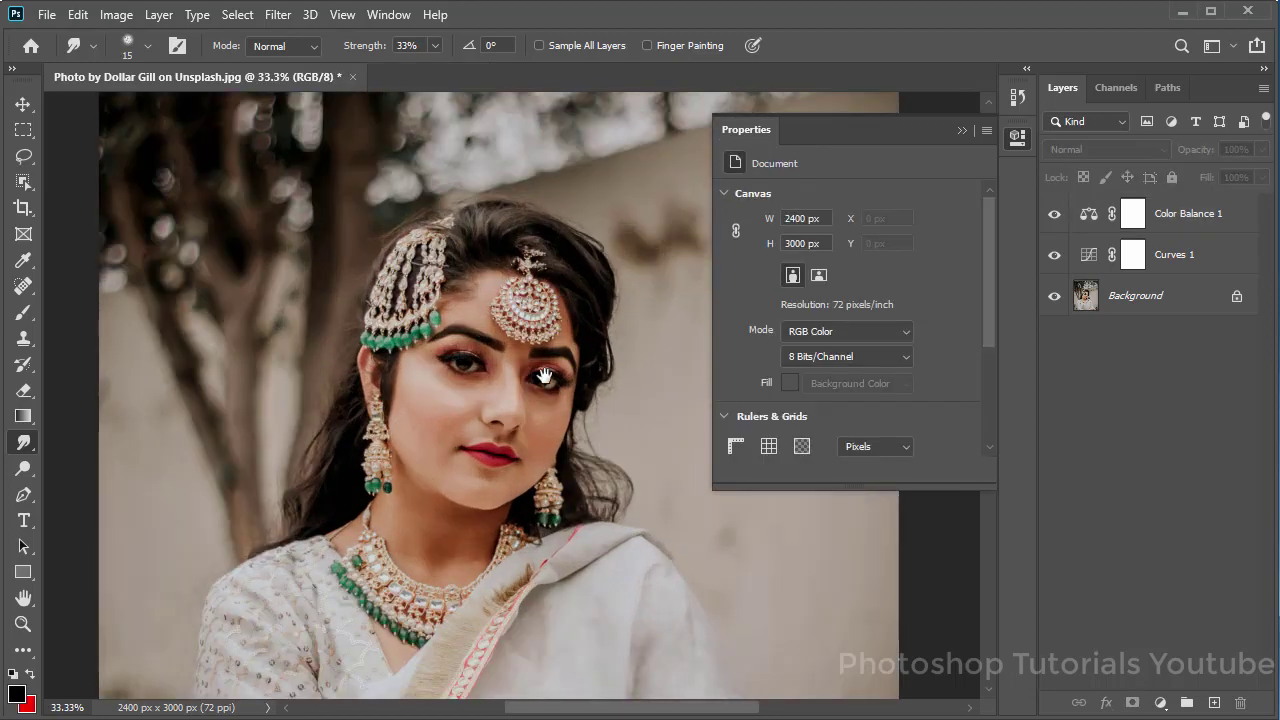
pyautogui.moveTo(516, 402); pyautogui.dragTo(548, 346)
pyautogui.click(1088, 222)
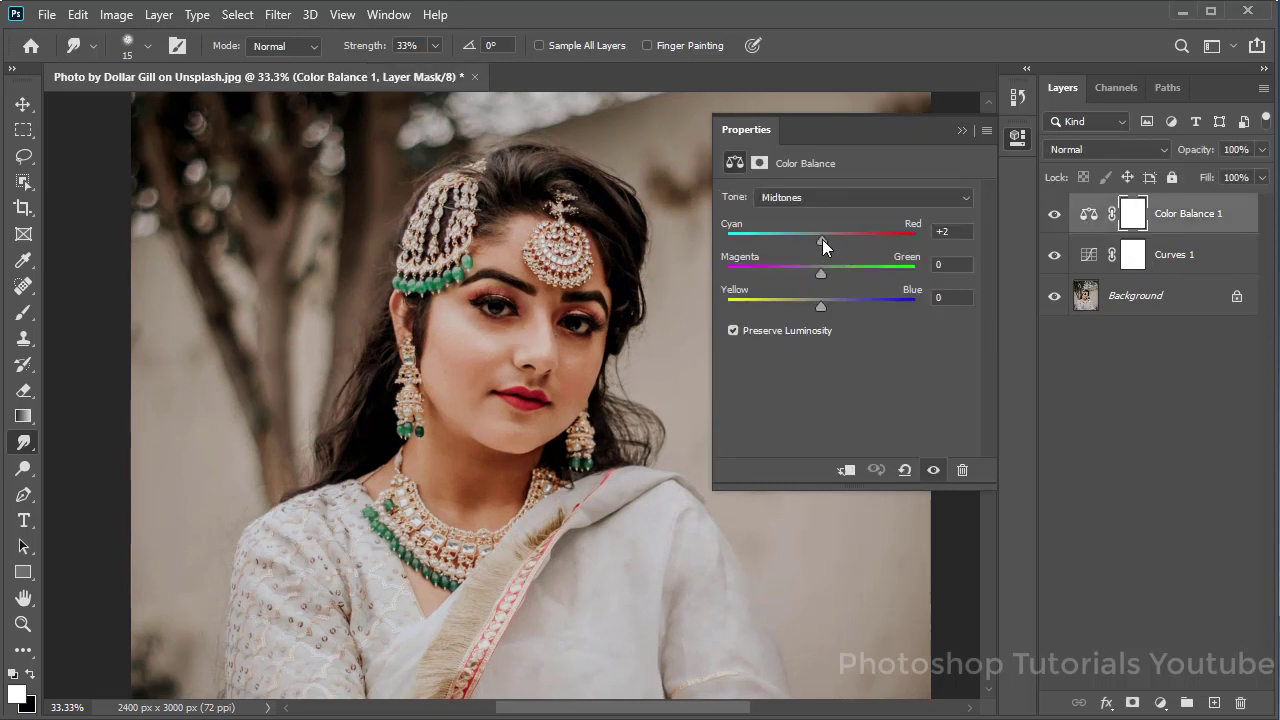
pyautogui.moveTo(822, 239); pyautogui.dragTo(818, 298)
pyautogui.click(961, 131)
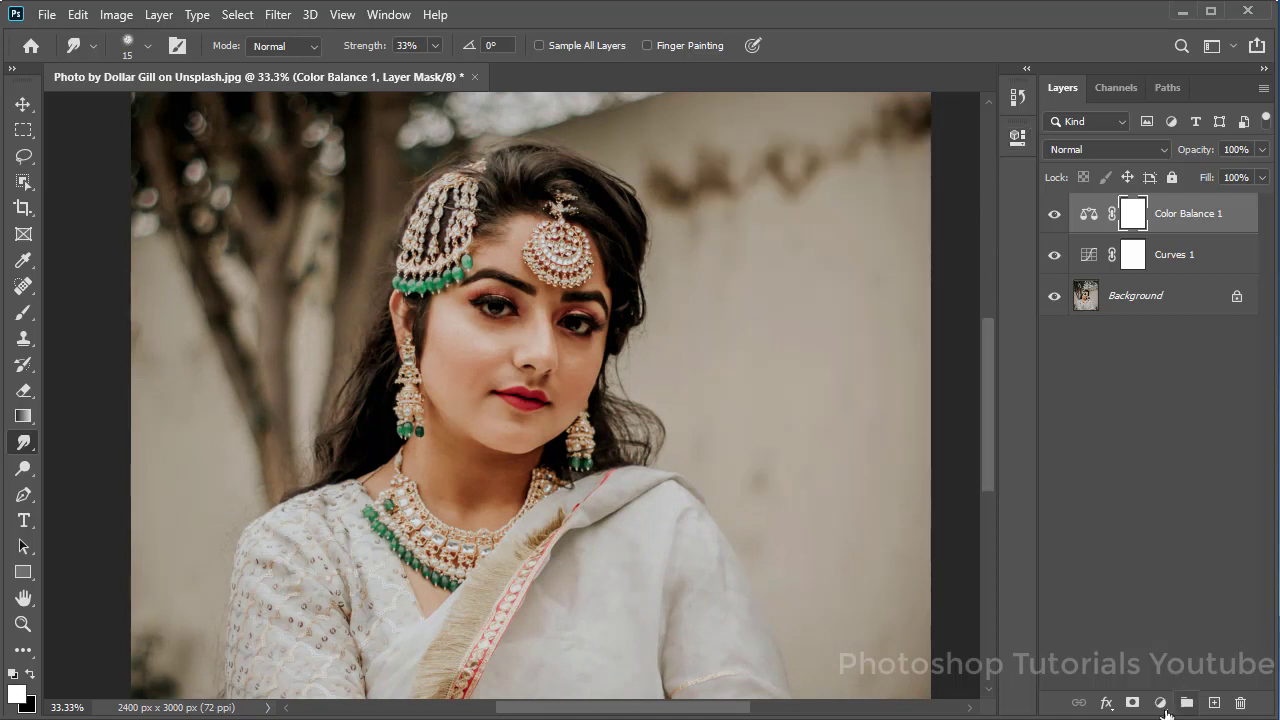
# Add a Brightness/Contrast layer with Brightness raised to 13.
pyautogui.click(1161, 703)
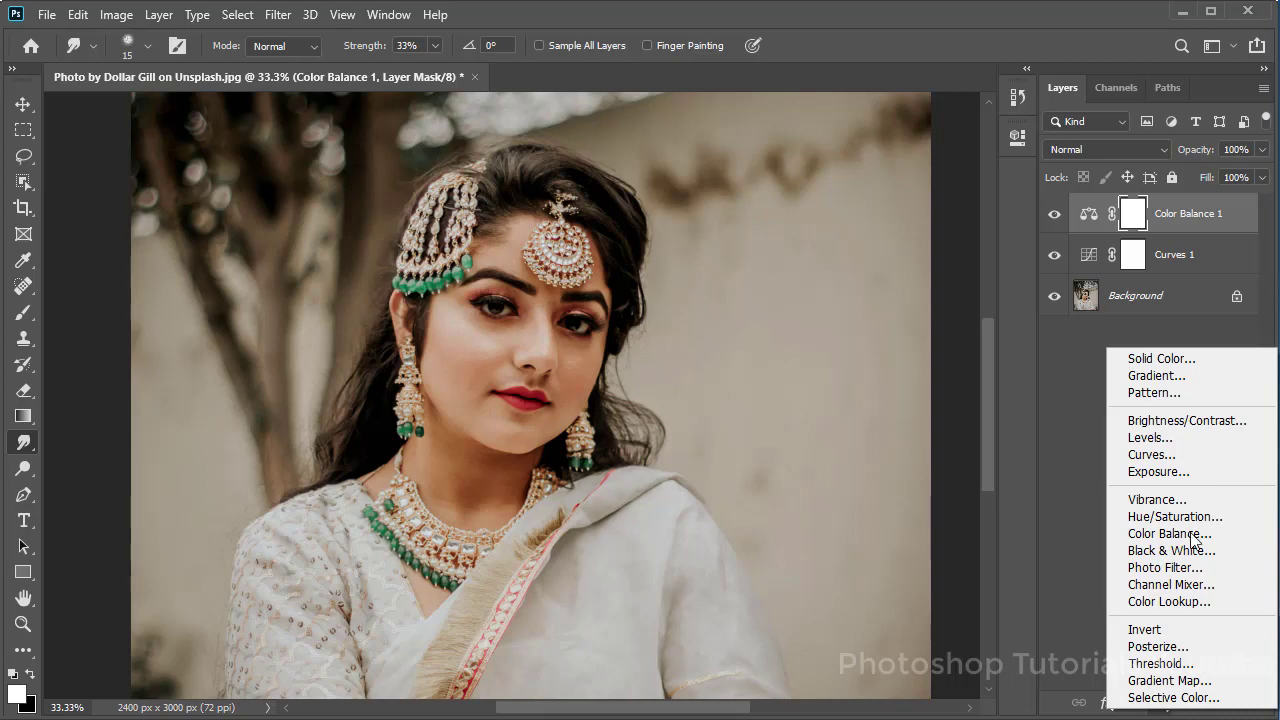
pyautogui.click(1187, 421)
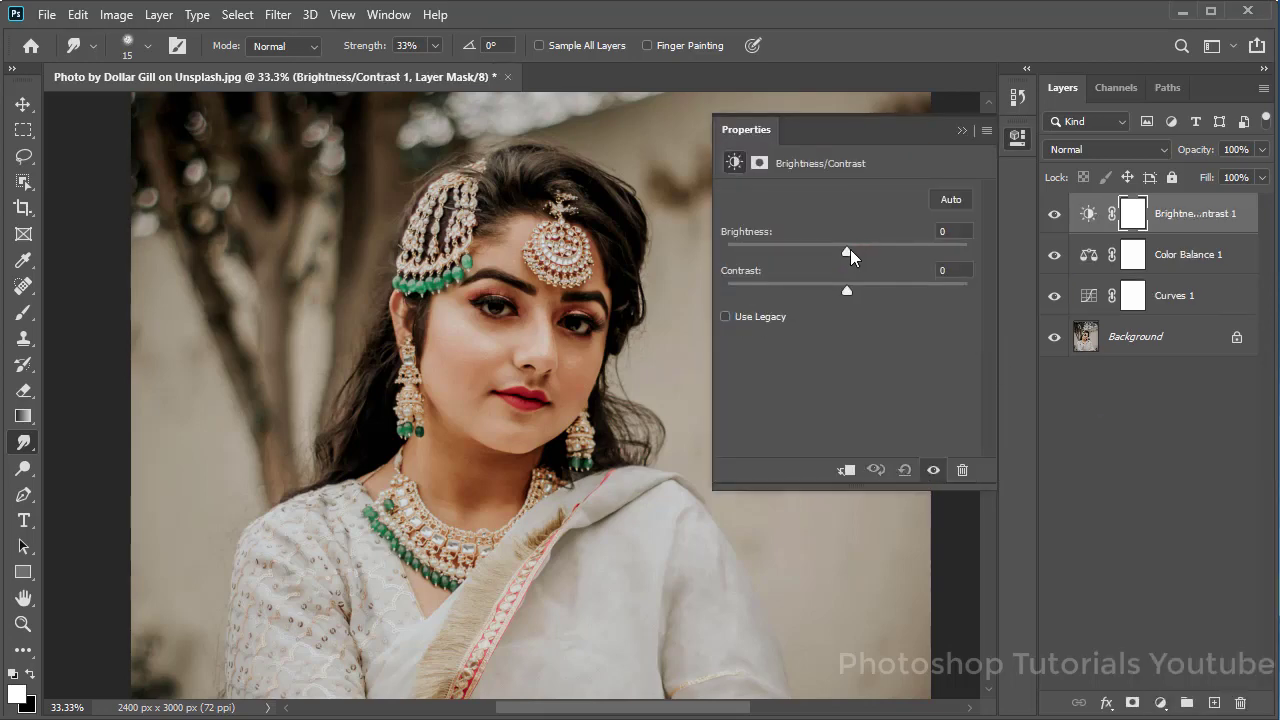
pyautogui.moveTo(852, 250); pyautogui.dragTo(857, 249)
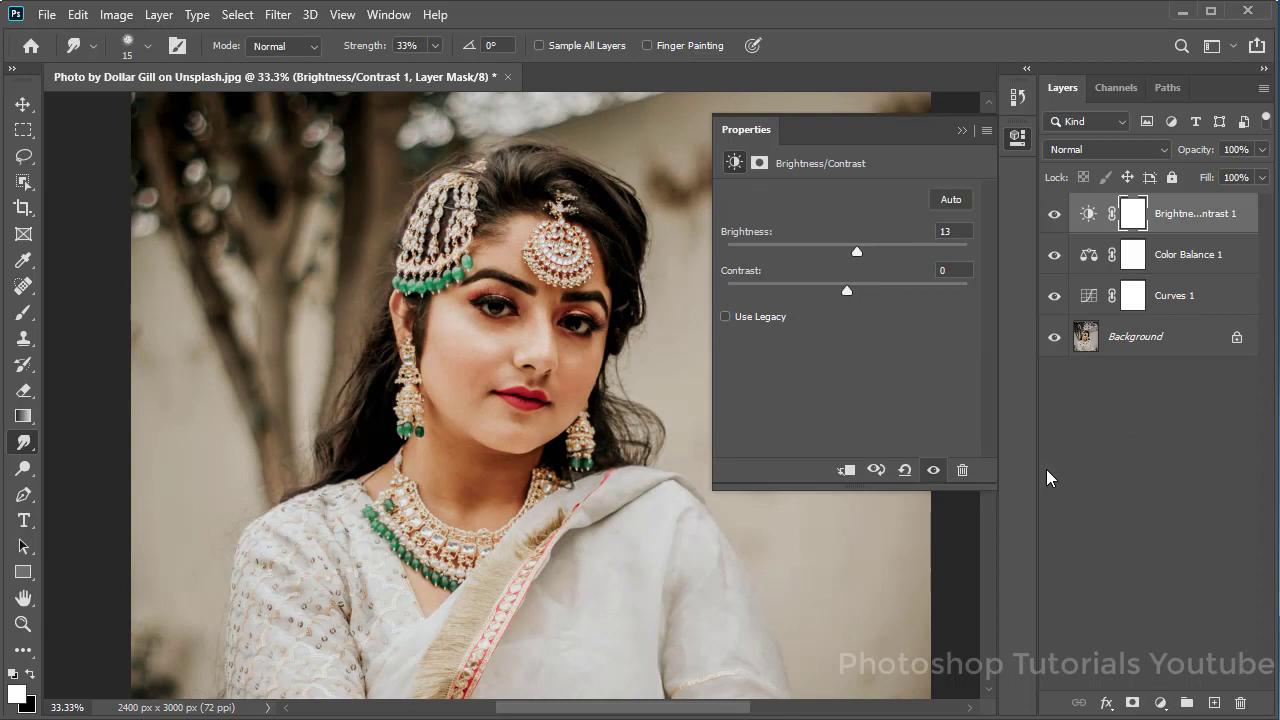
pyautogui.click(961, 131)
# Duplicate the Background photo layer to a Background copy and centre the view on the face.
pyautogui.click(1123, 343)
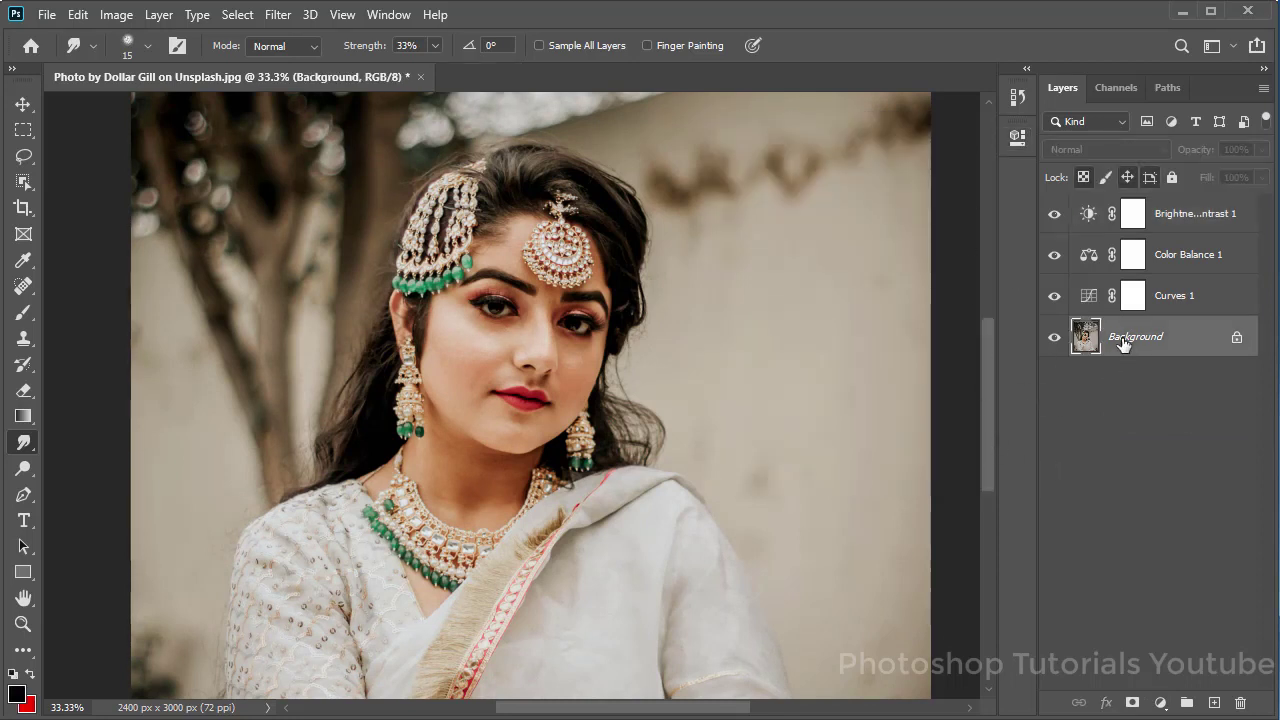
pyautogui.hotkey('ctrl', 'j')
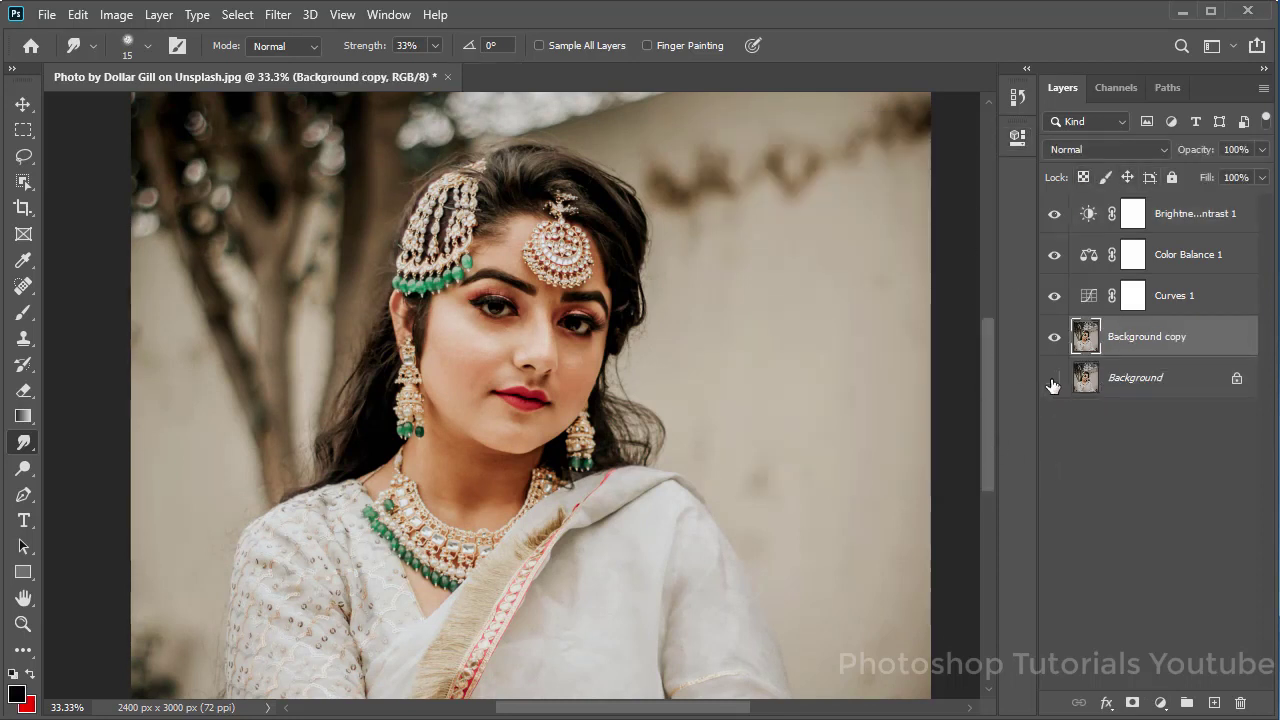
pyautogui.scroll(1, 498, 372)
pyautogui.scroll(1, 500, 370)
pyautogui.scroll(1, 560, 355)
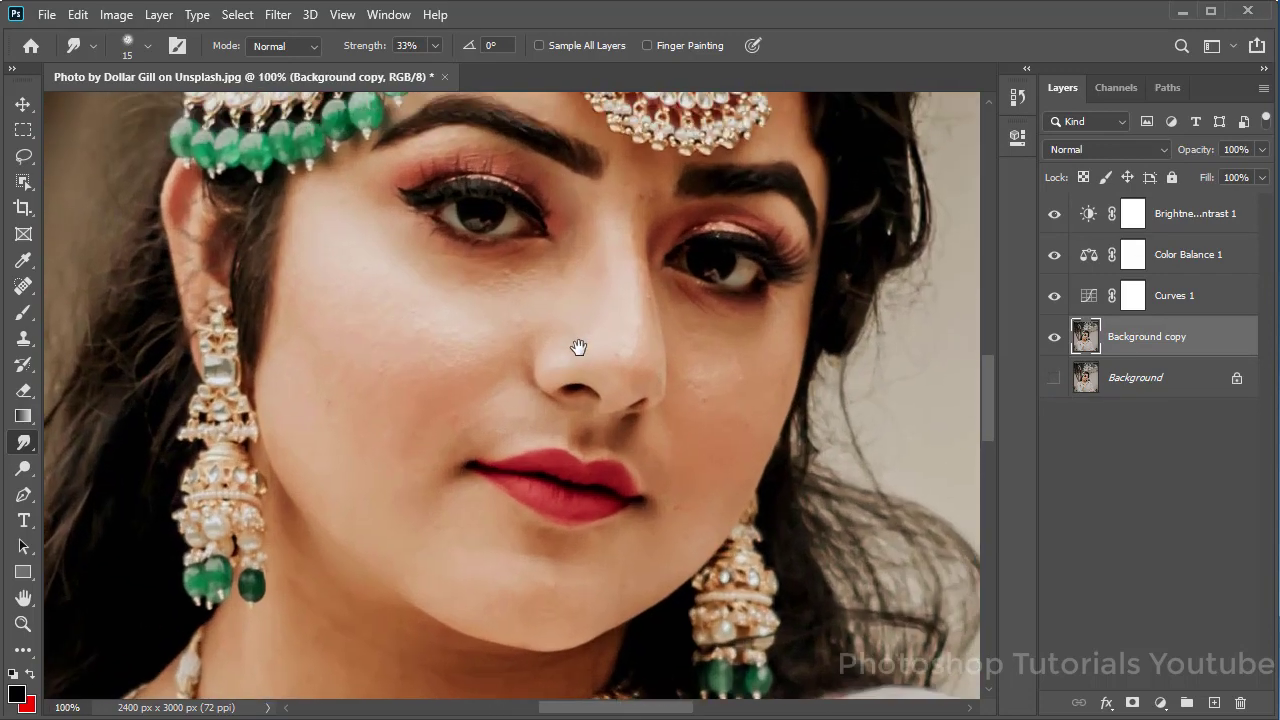
pyautogui.moveTo(589, 323); pyautogui.dragTo(583, 366)
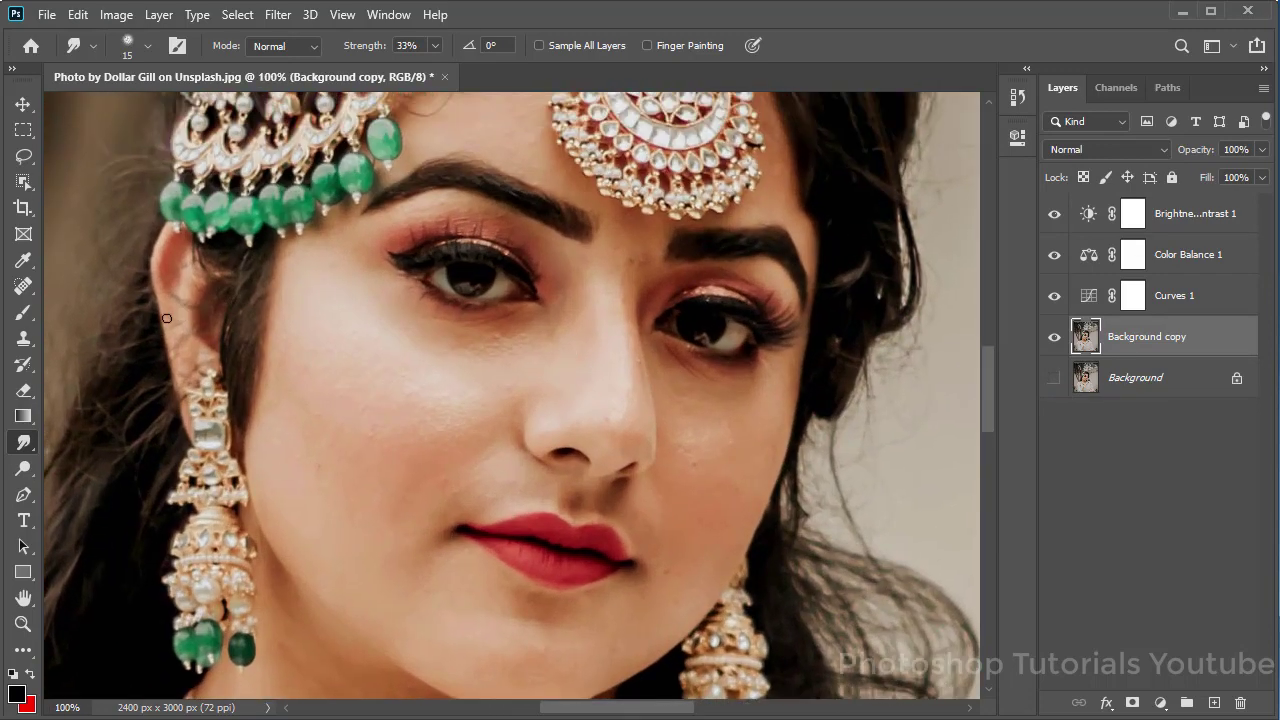
# Set up the Smudge Tool with a 75 px Smoothing Smudge Brush at 37% strength.
pyautogui.rightClick(26, 445)
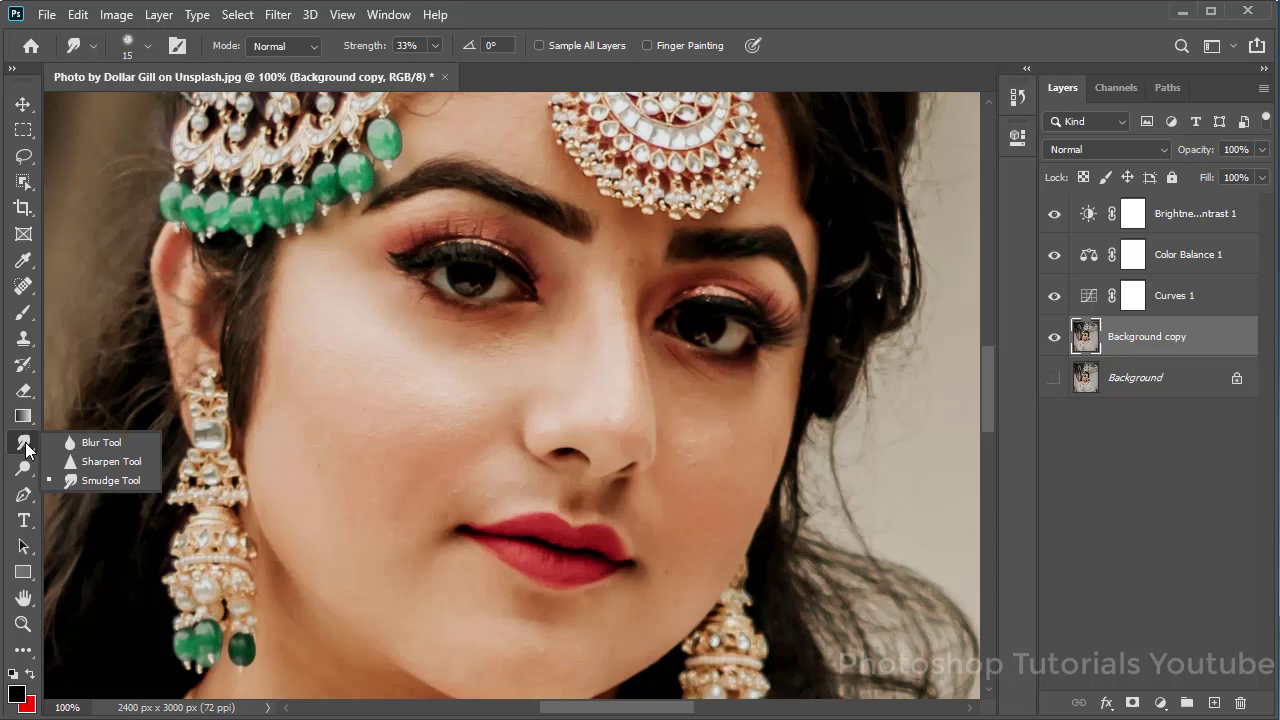
pyautogui.click(110, 482)
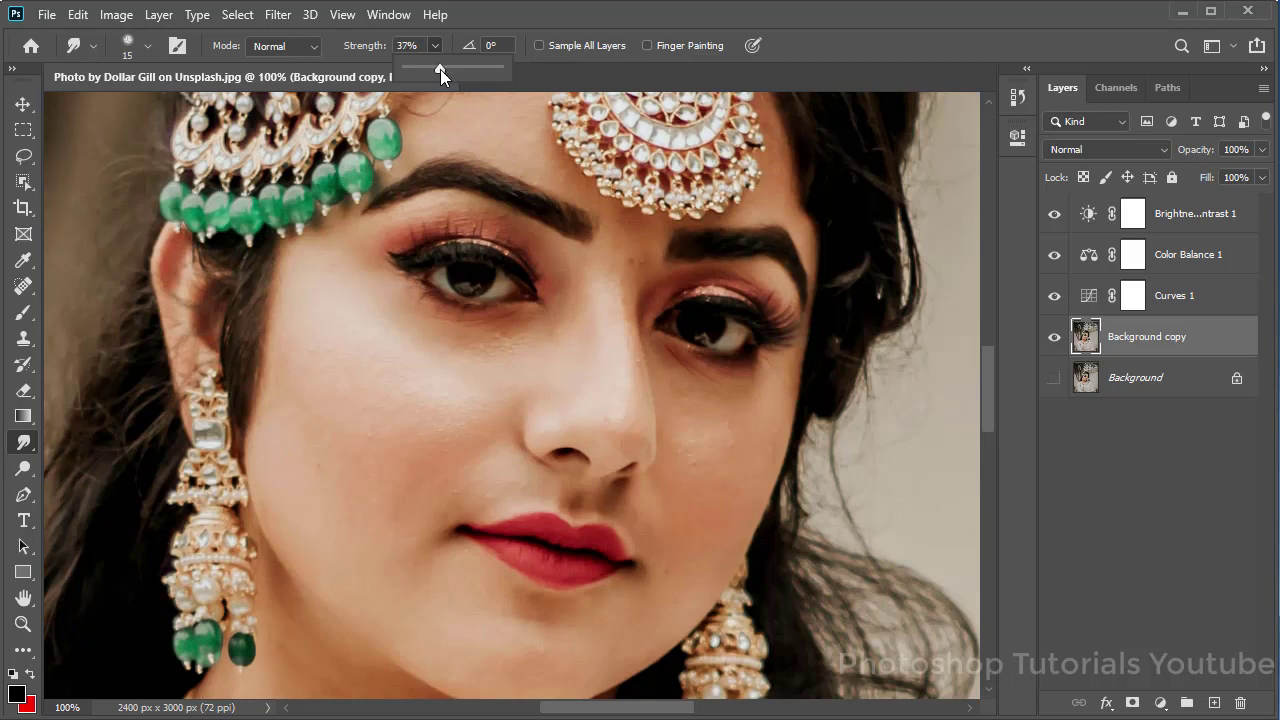
pyautogui.rightClick(389, 335)
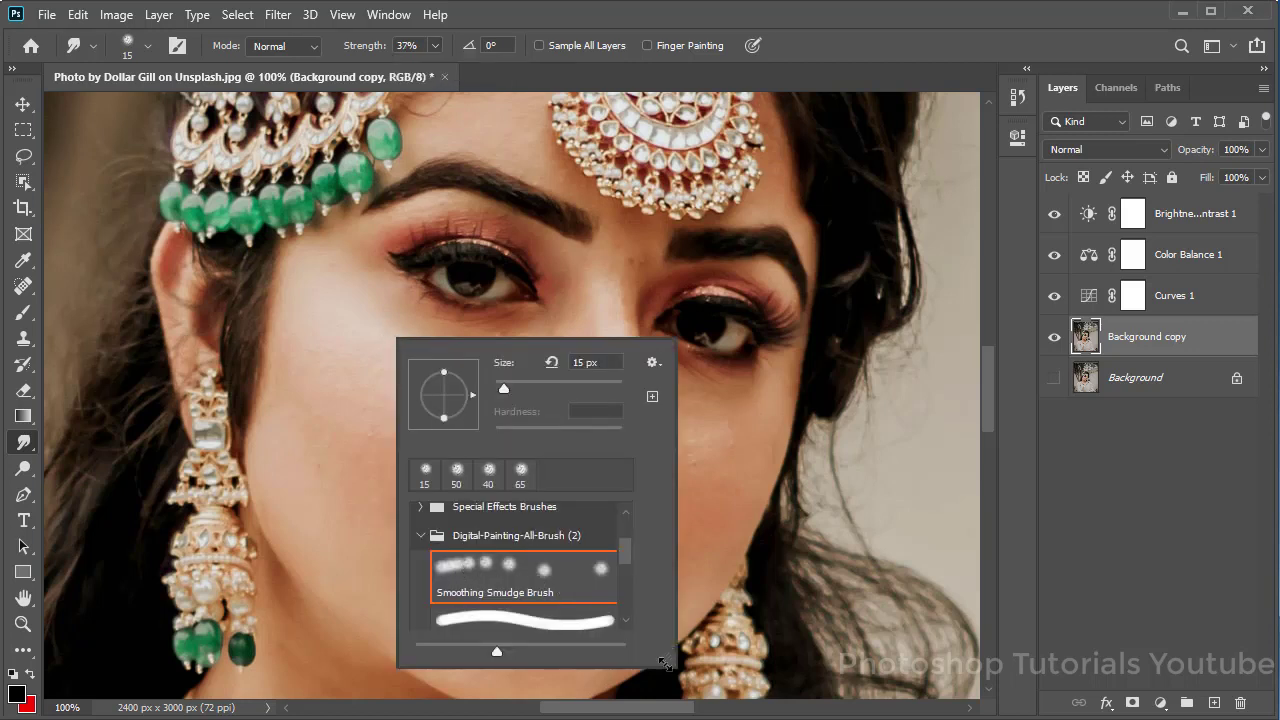
pyautogui.moveTo(665, 663); pyautogui.dragTo(812, 670)
pyautogui.click(581, 589)
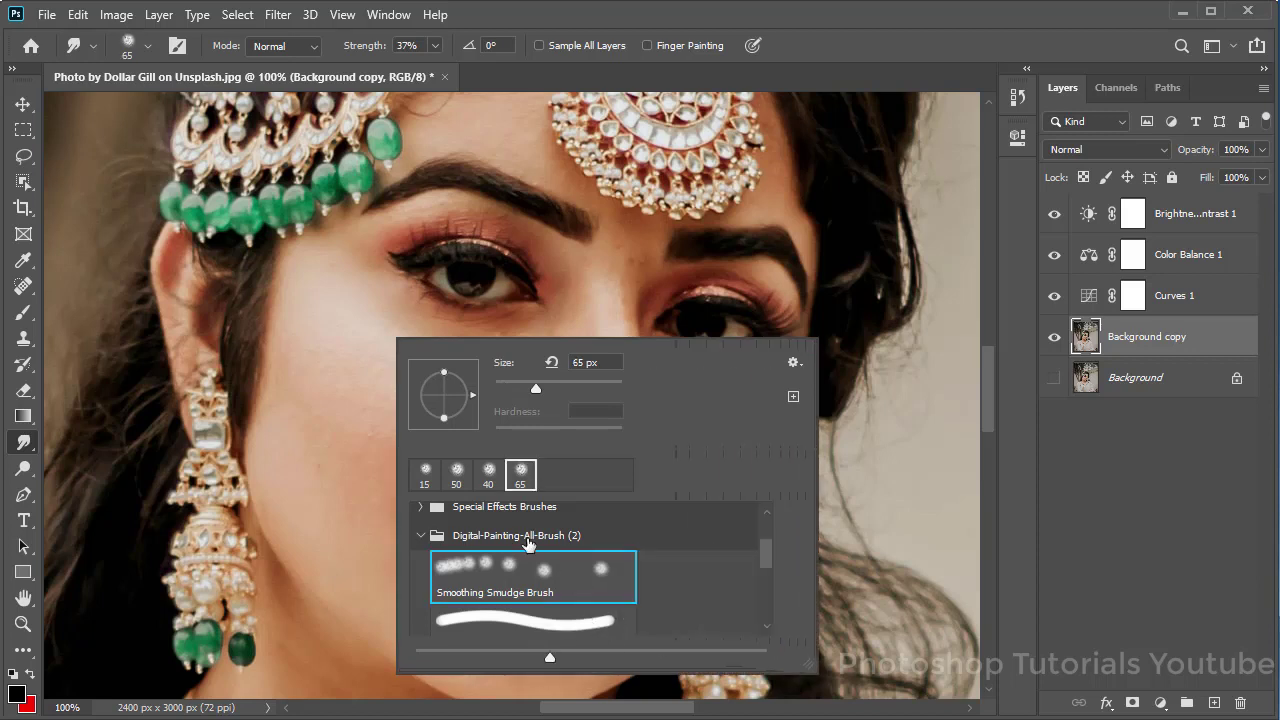
pyautogui.press('Return')
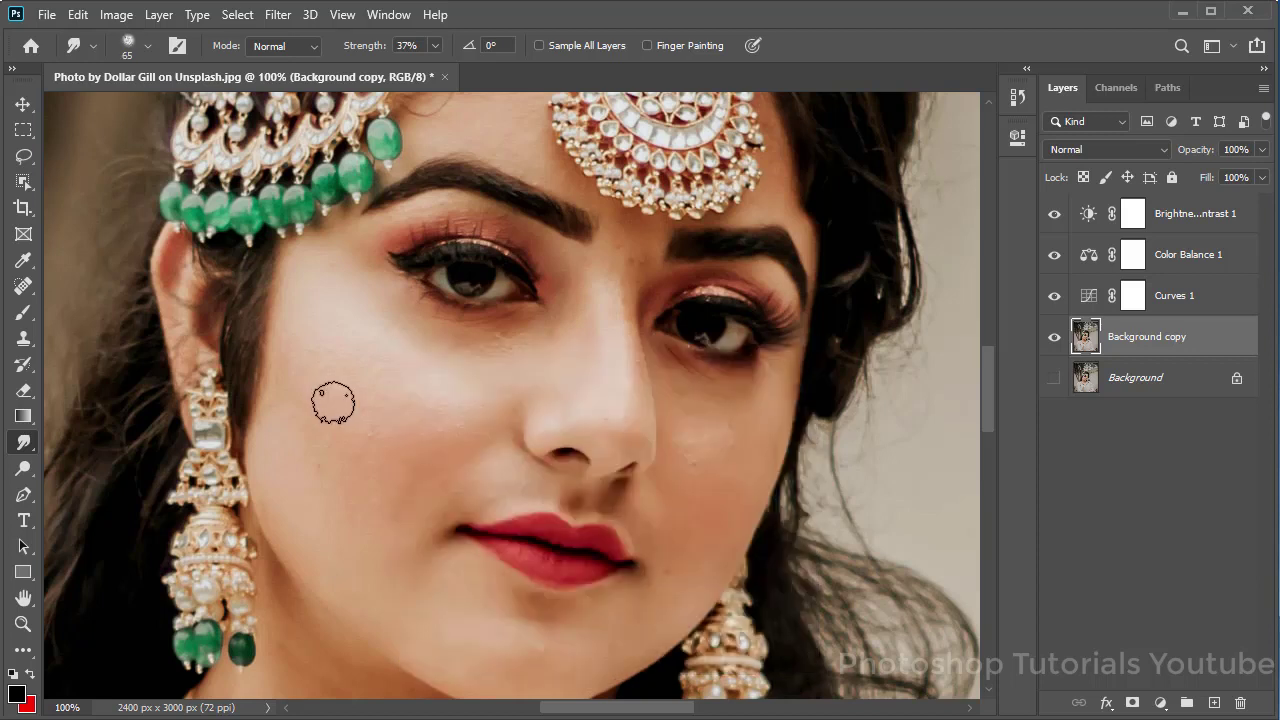
pyautogui.rightClick(346, 397)
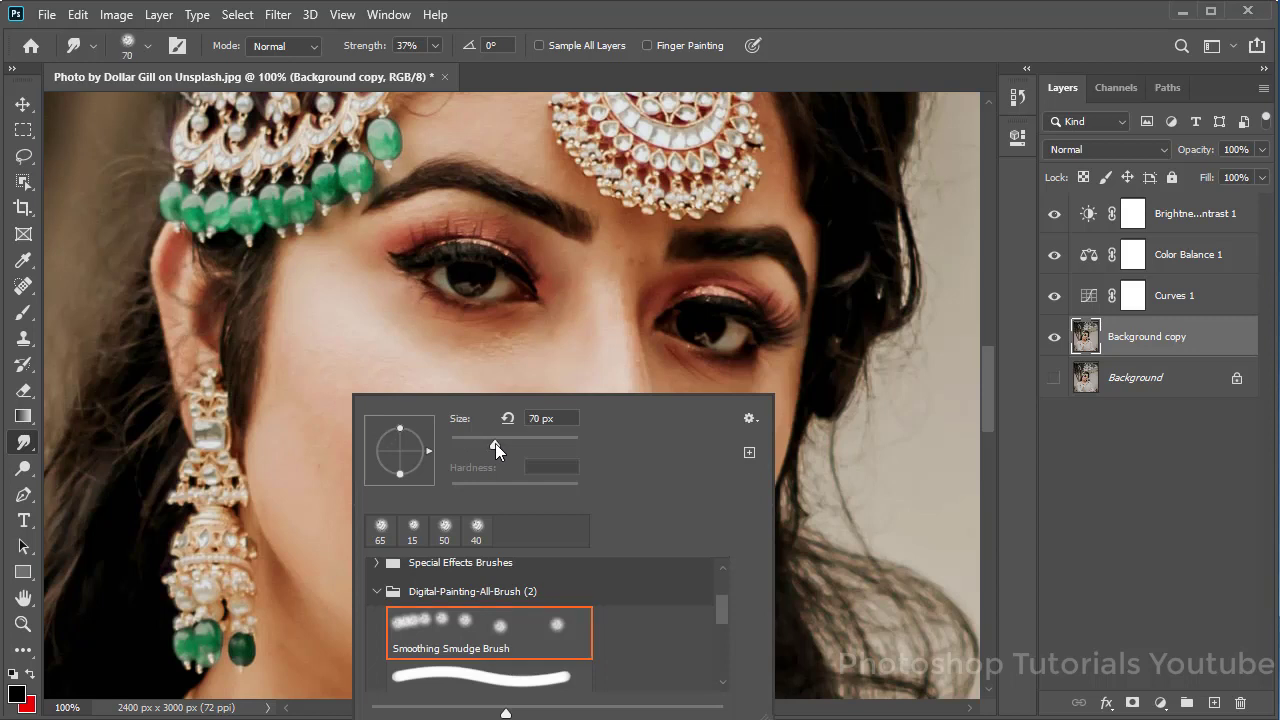
pyautogui.moveTo(495, 443); pyautogui.dragTo(497, 443)
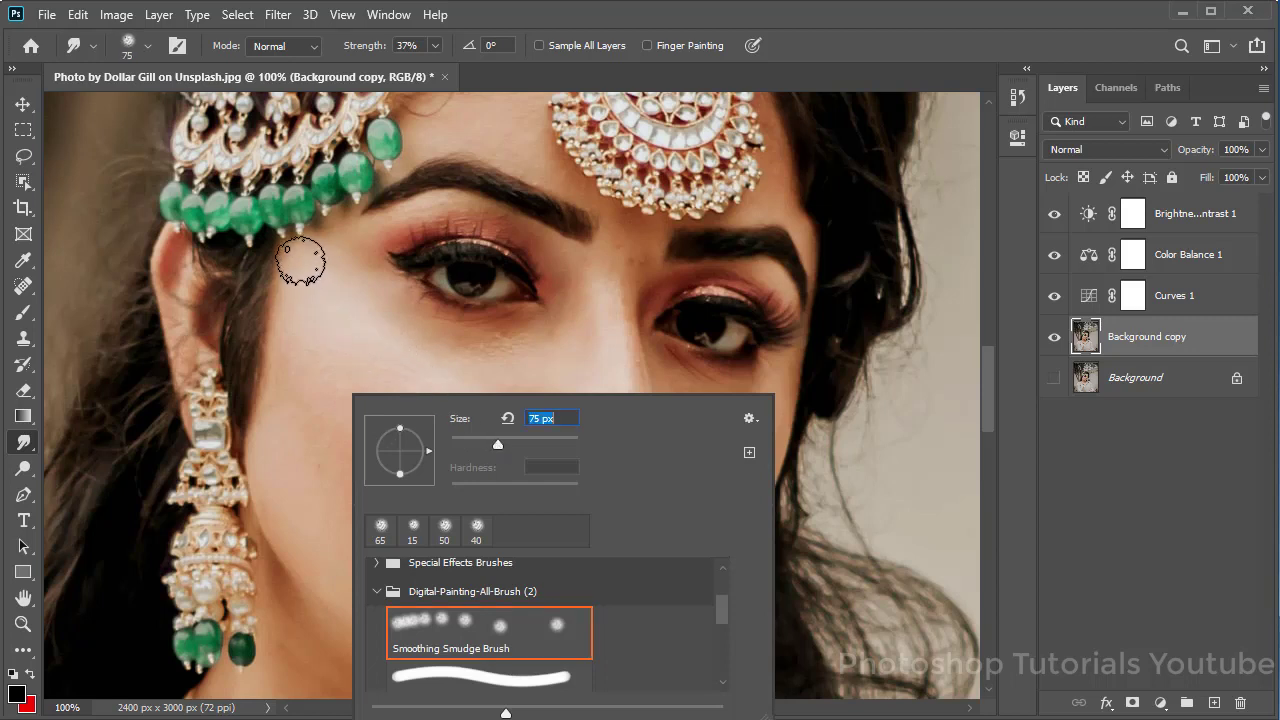
pyautogui.press('Return')
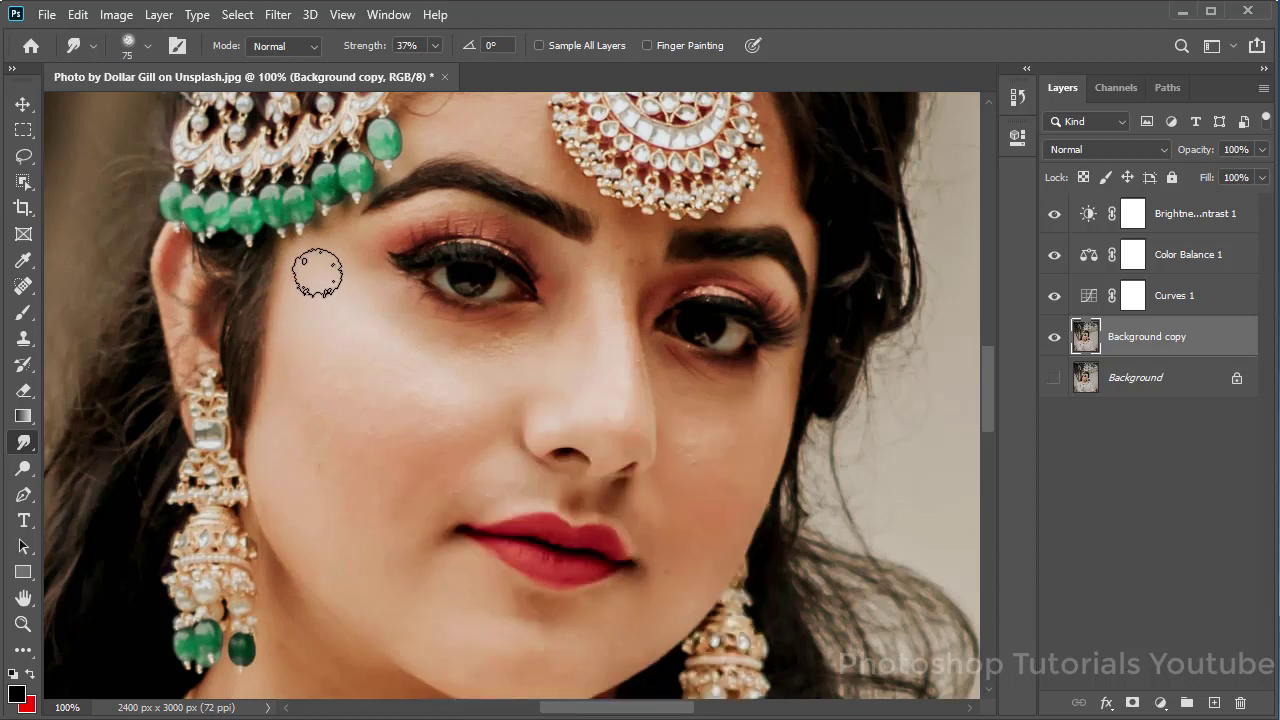
# At 200% zoom, smudge the skin under the eye and work down the cheek toward the jaw.
pyautogui.click(351, 345)
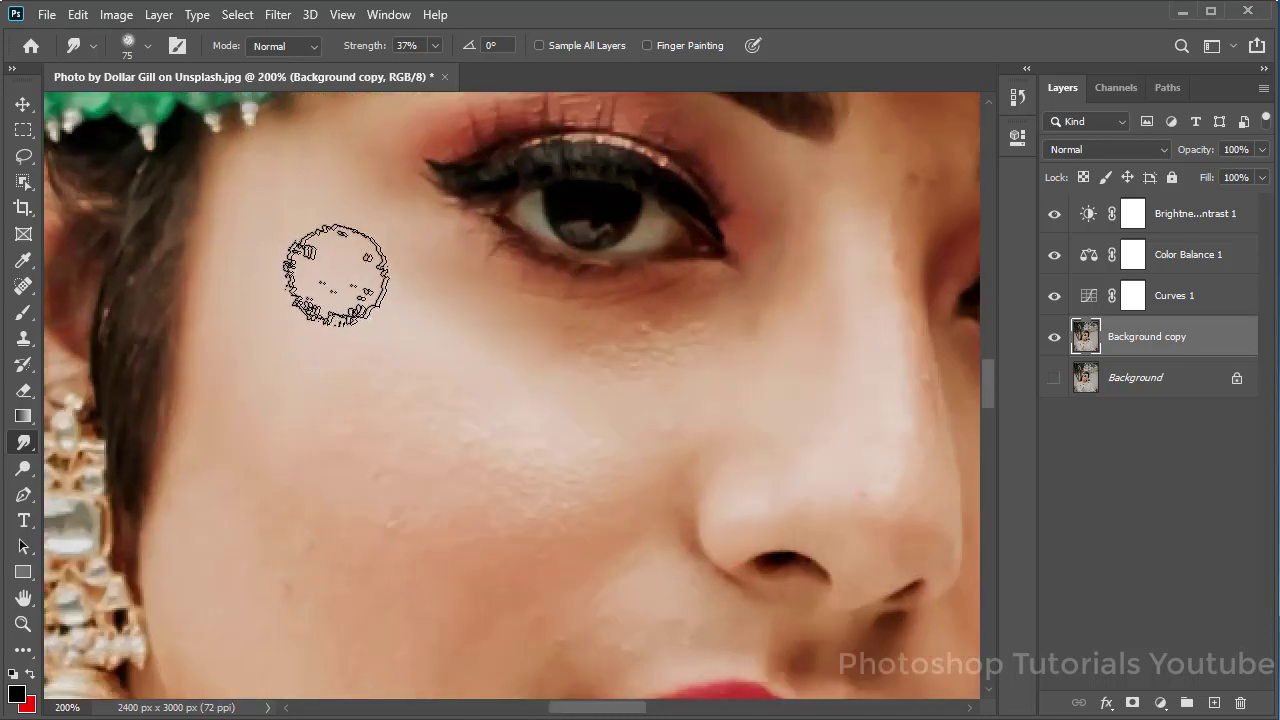
pyautogui.moveTo(697, 314); pyautogui.dragTo(585, 343)
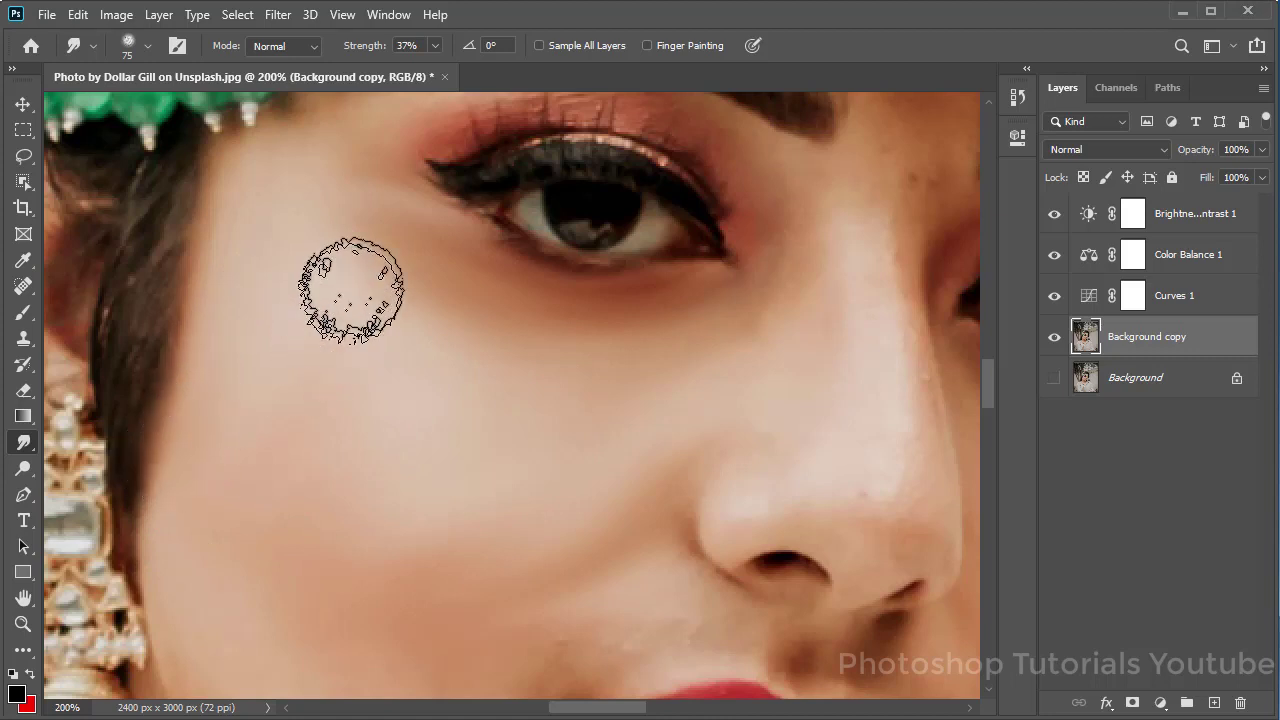
pyautogui.moveTo(577, 580); pyautogui.dragTo(668, 382)
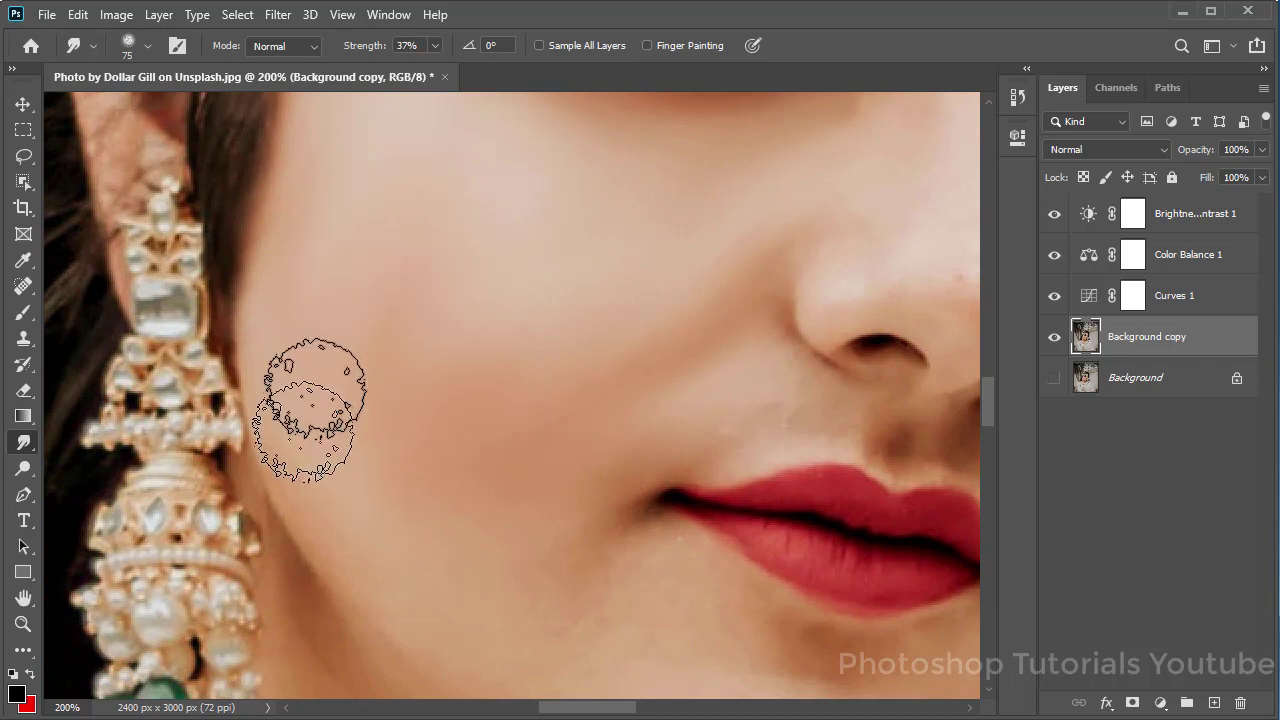
pyautogui.moveTo(431, 446); pyautogui.dragTo(397, 503)
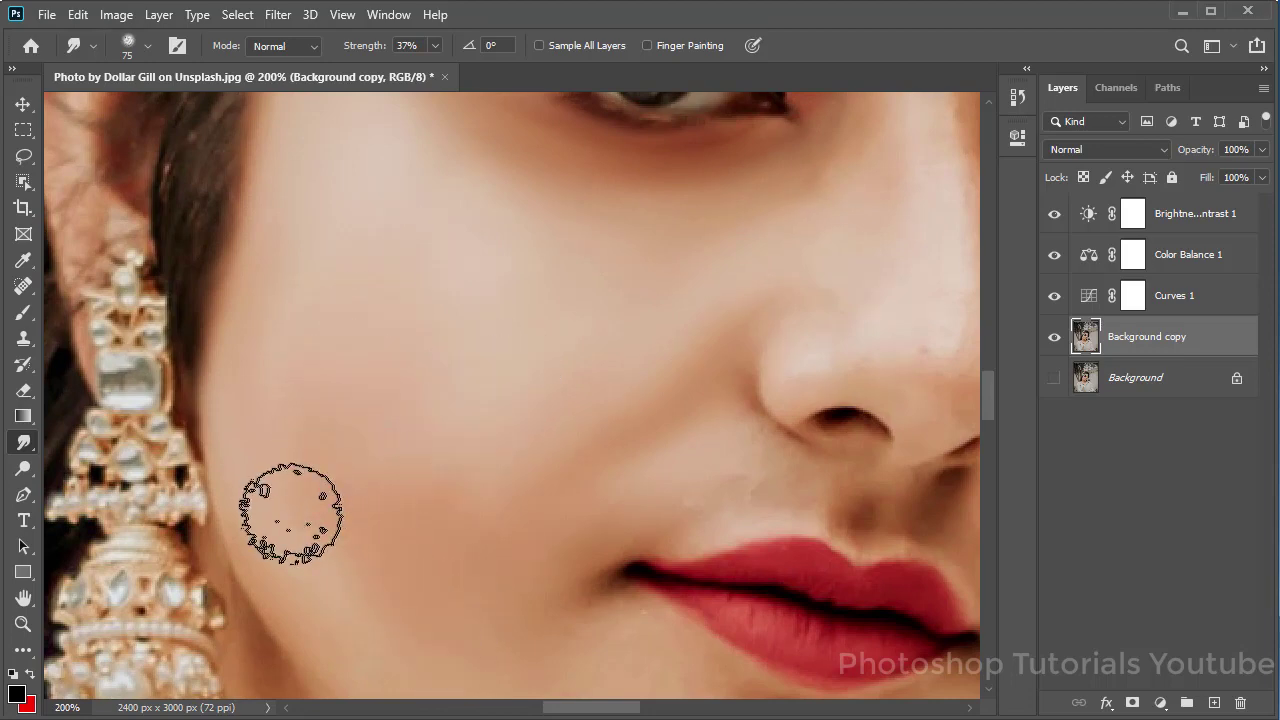
pyautogui.moveTo(523, 380)
pyautogui.mouseDown()
pyautogui.moveTo(475, 498)
pyautogui.moveTo(464, 661)
pyautogui.mouseUp()
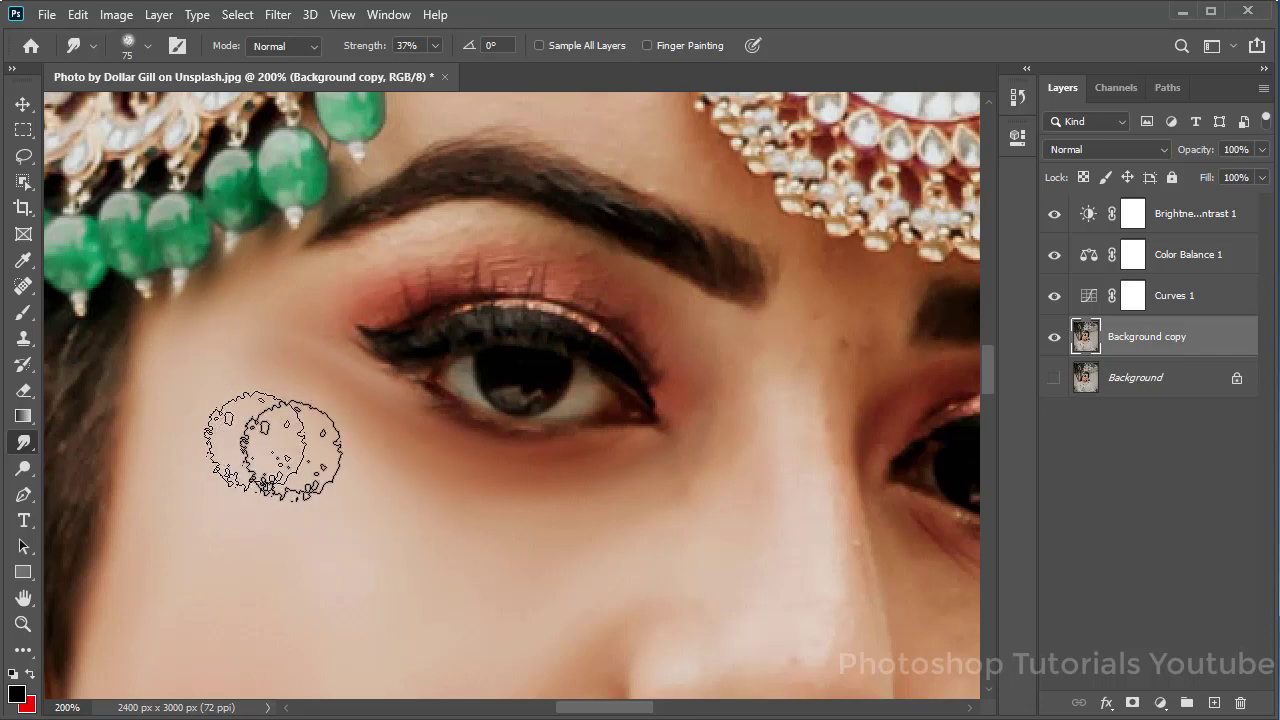
# Scroll the view up to the forehead skin near the hairline.
pyautogui.scroll(3, 623, 506)
pyautogui.scroll(3, 549, 349)
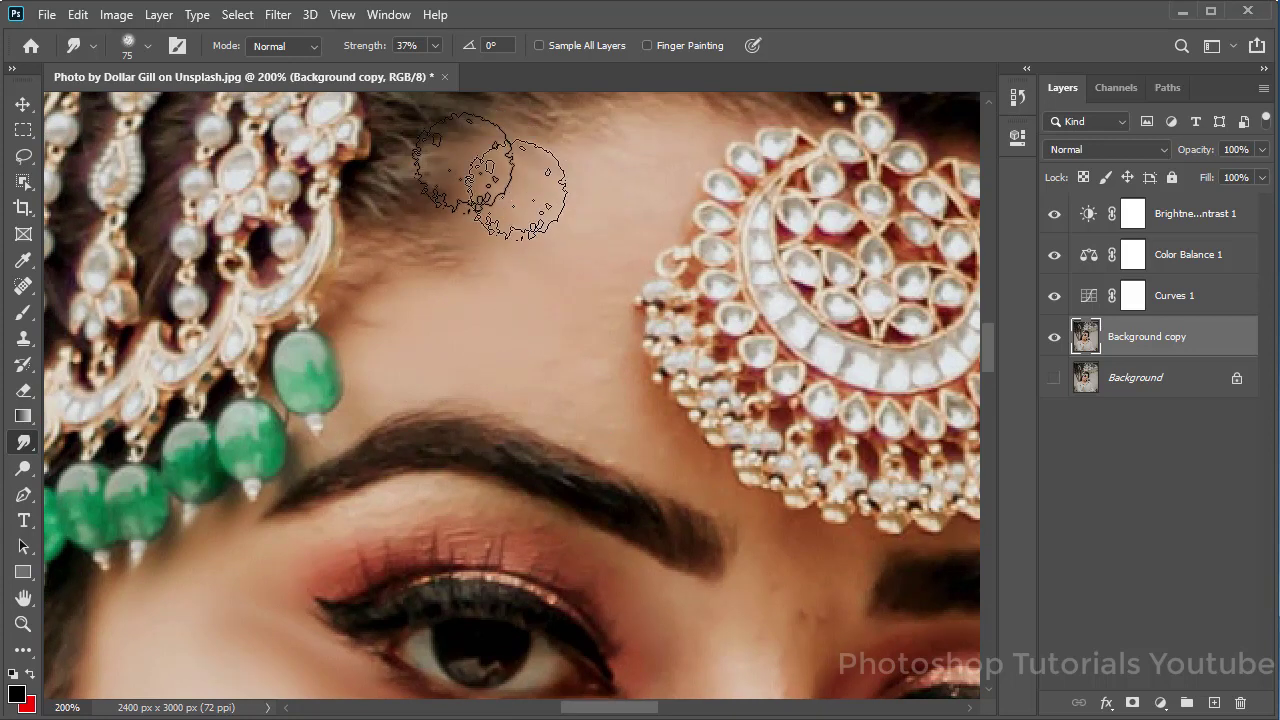
pyautogui.scroll(2, 531, 260)
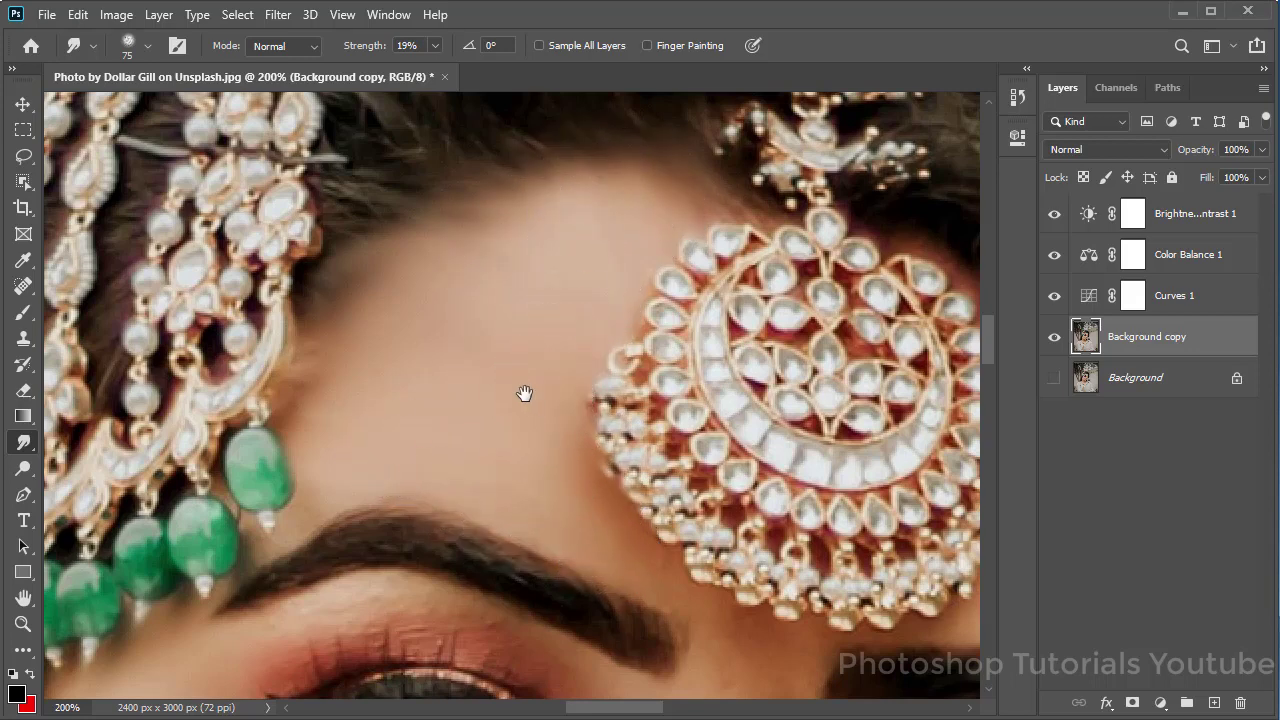
# Shrink the smudge brush and soften the upper and lower edges of the left eyebrow.
pyautogui.moveTo(525, 393); pyautogui.dragTo(539, 288)
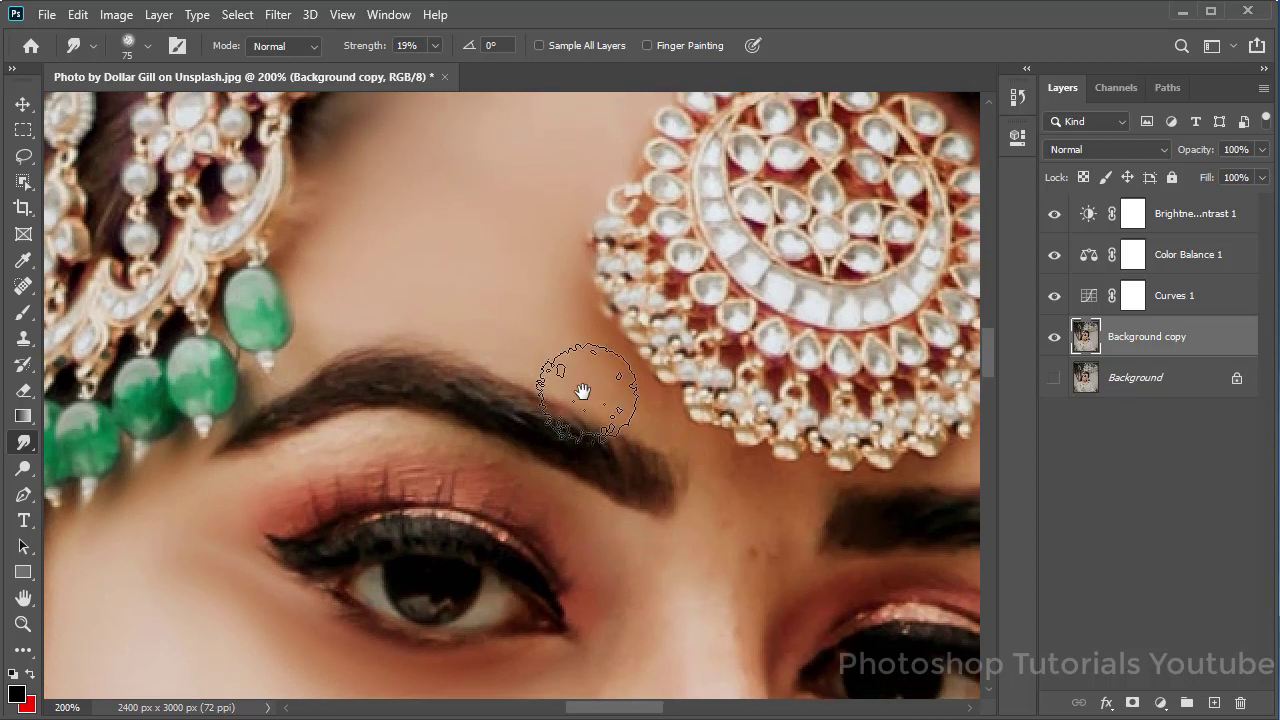
pyautogui.press('[')
pyautogui.press('[')
pyautogui.press('[')
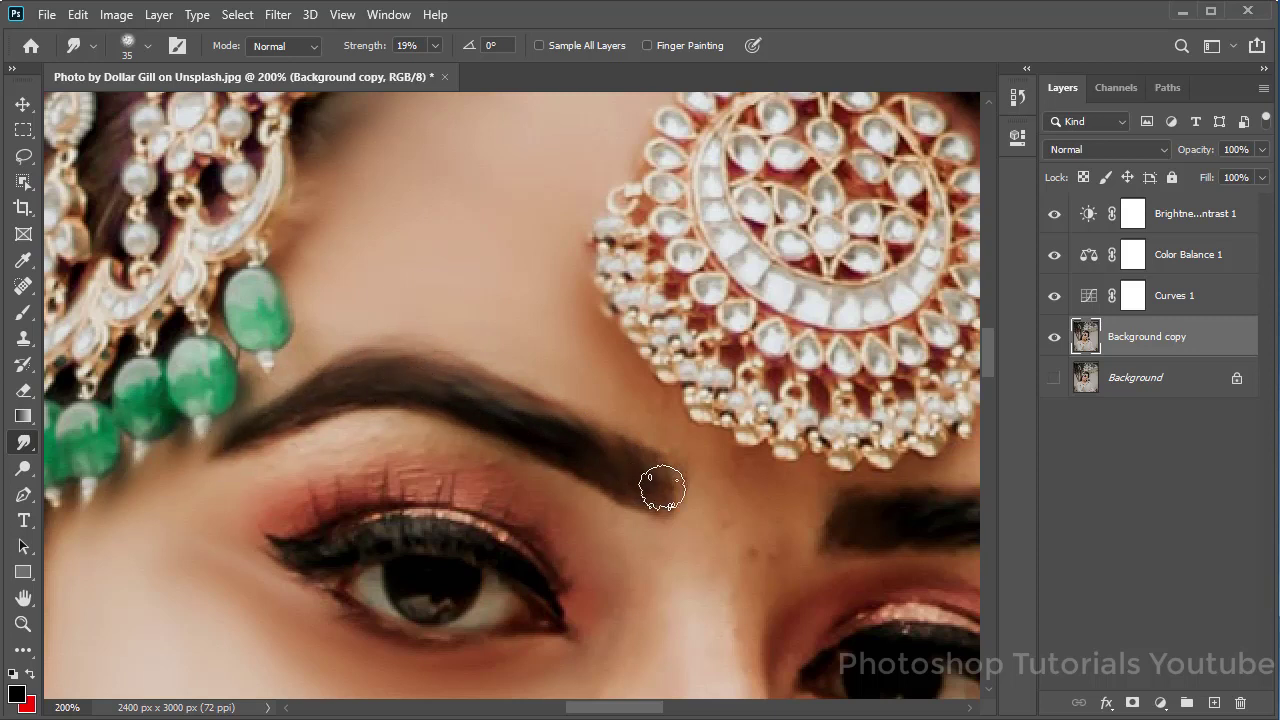
pyautogui.moveTo(540, 407); pyautogui.dragTo(375, 422)
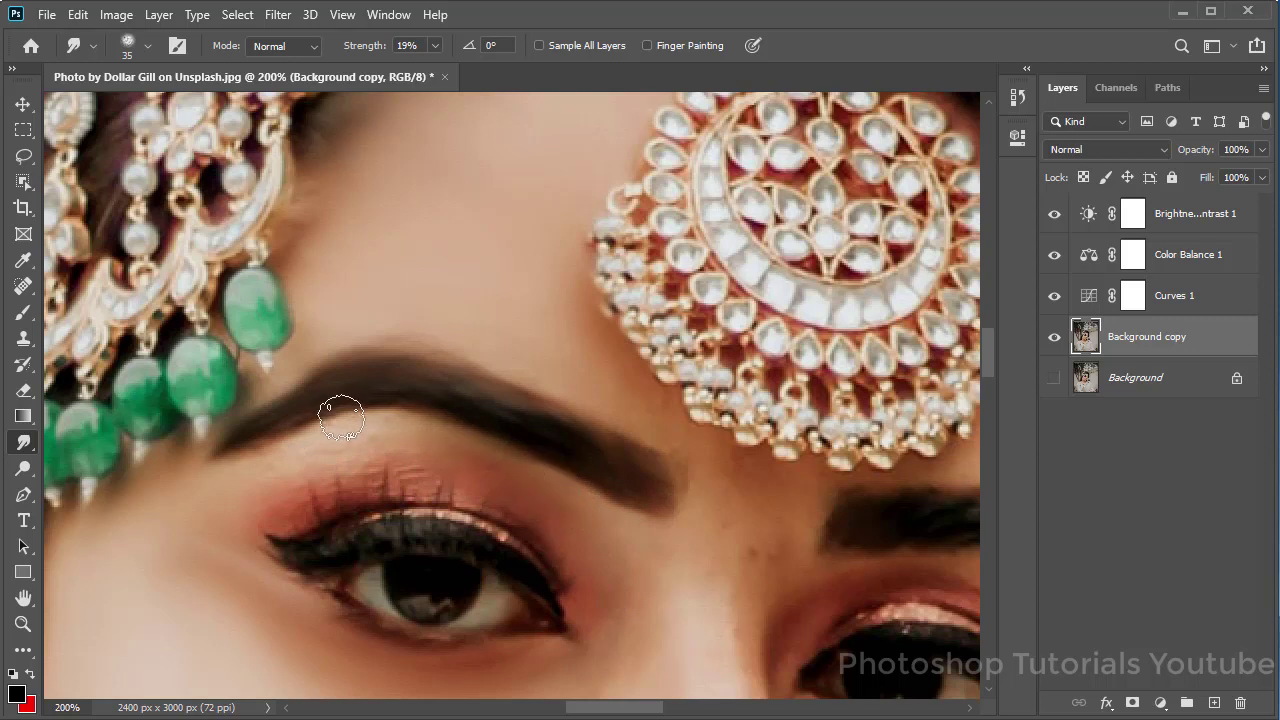
pyautogui.moveTo(341, 418); pyautogui.dragTo(396, 434)
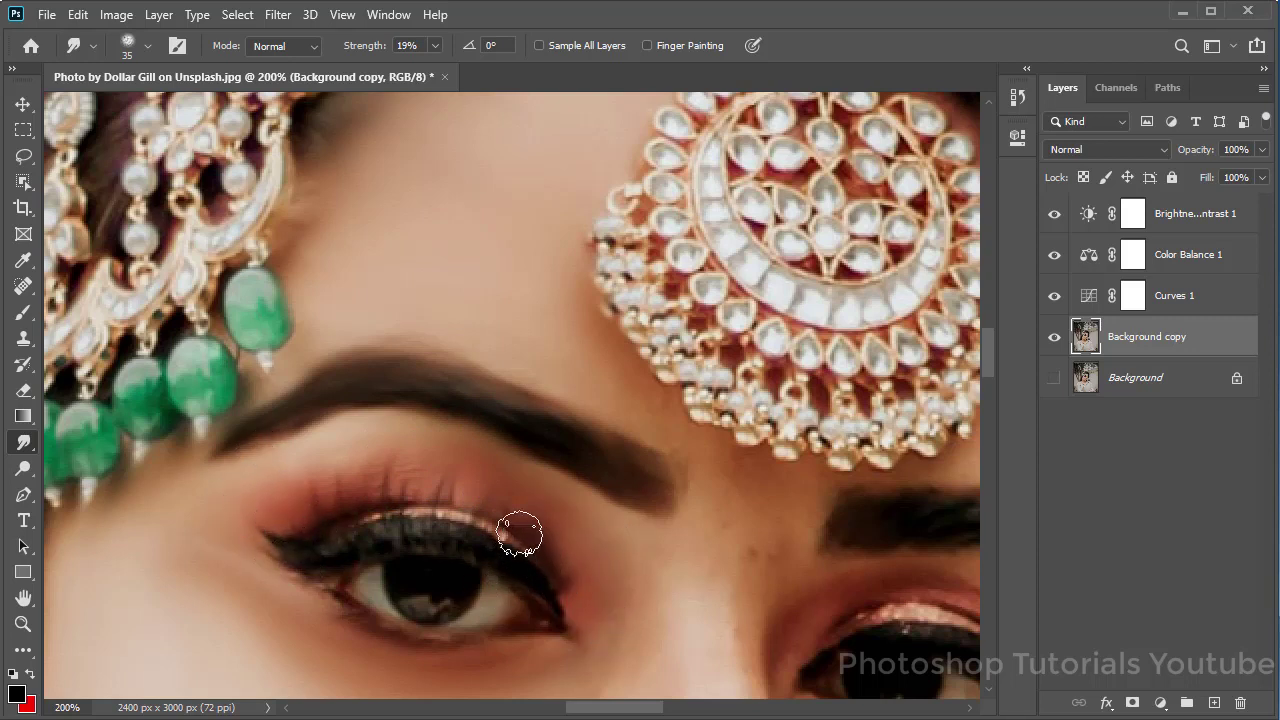
# Smudge the left eye's upper lash line toward the wing and the lower lash line.
pyautogui.moveTo(457, 518); pyautogui.dragTo(300, 542)
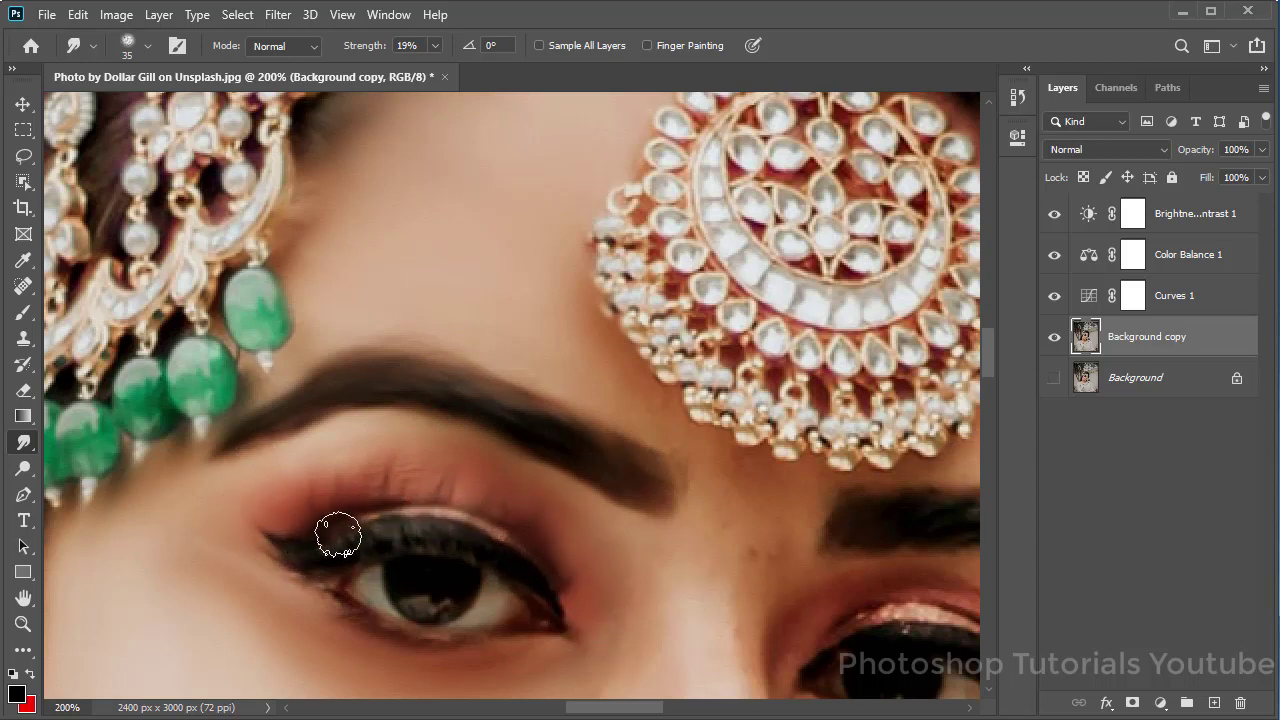
pyautogui.moveTo(366, 626); pyautogui.dragTo(415, 648)
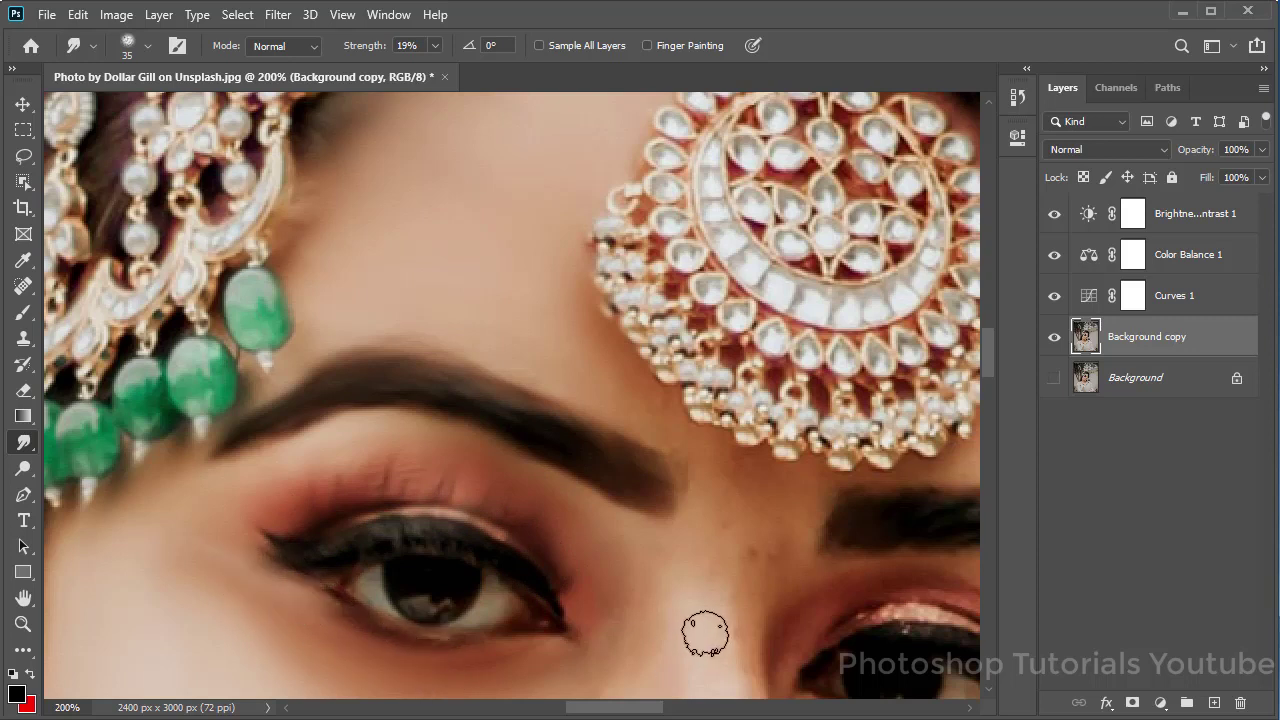
pyautogui.scroll(-2, 660, 580)
pyautogui.hscroll(1, 620, 535)
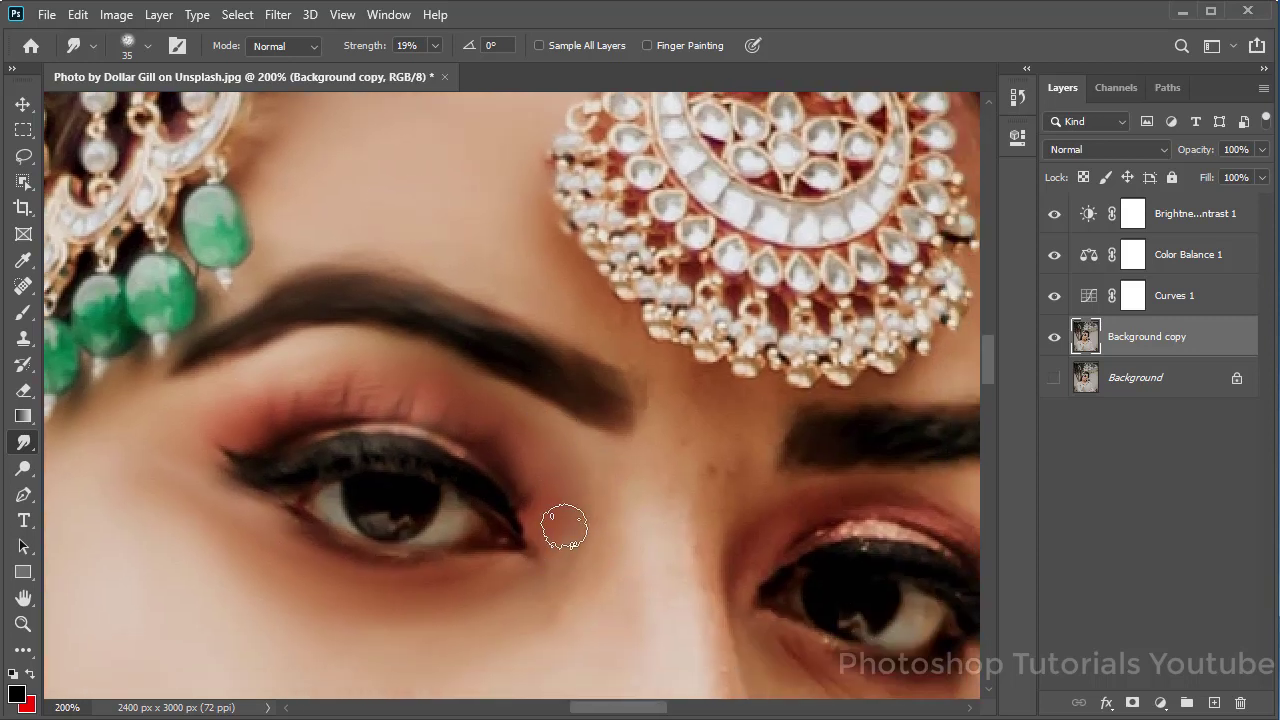
pyautogui.moveTo(583, 637); pyautogui.dragTo(637, 468)
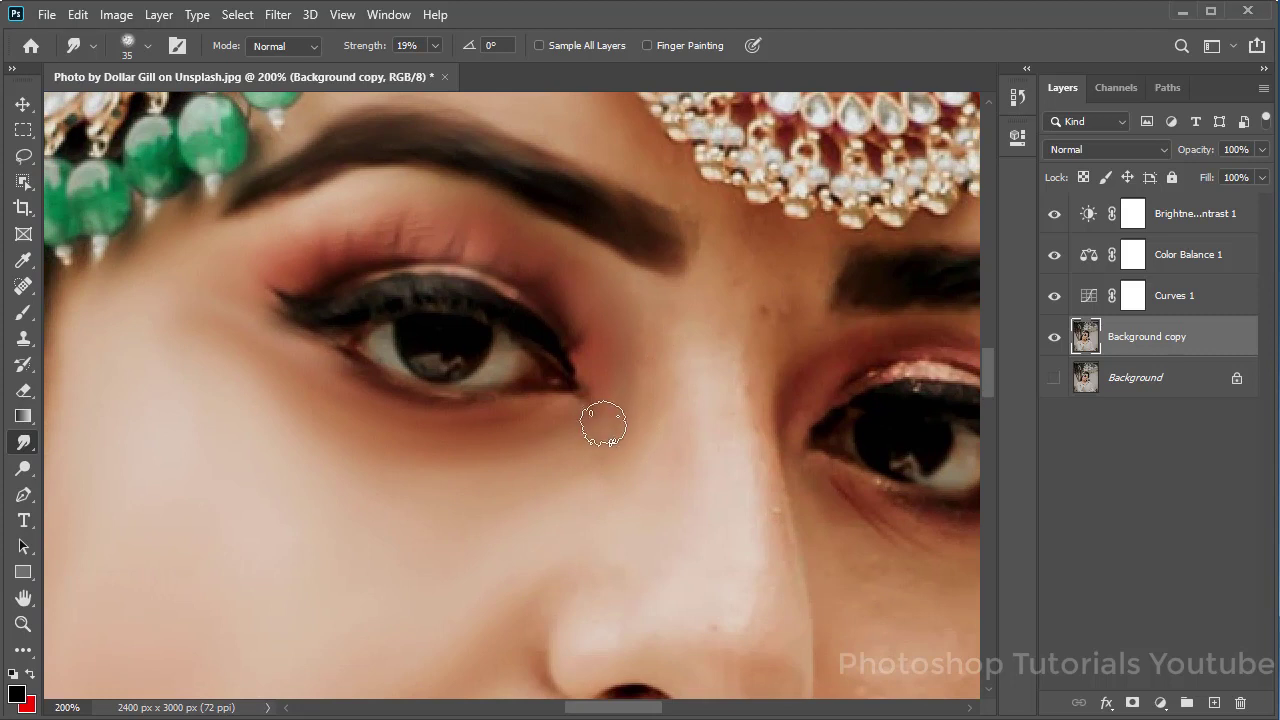
pyautogui.moveTo(604, 594); pyautogui.dragTo(721, 443)
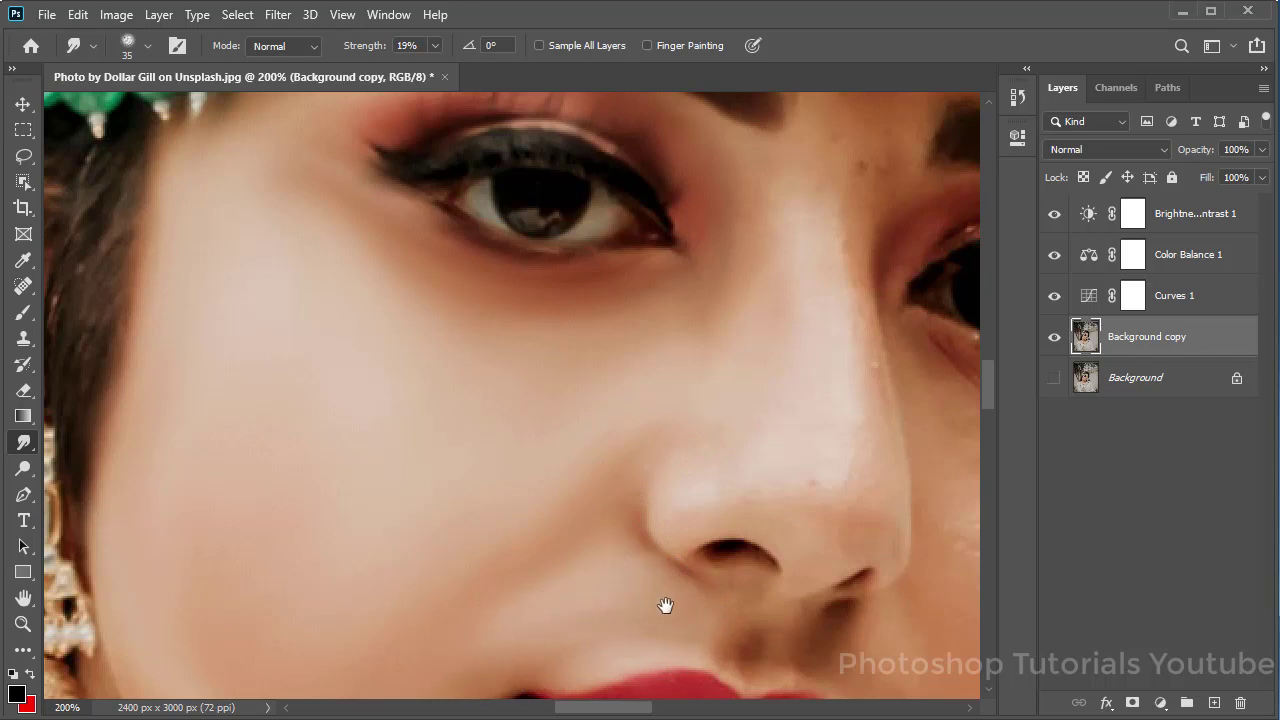
# Soften the shading under the nostril and smooth the dark nostril crease.
pyautogui.moveTo(665, 605); pyautogui.dragTo(642, 448)
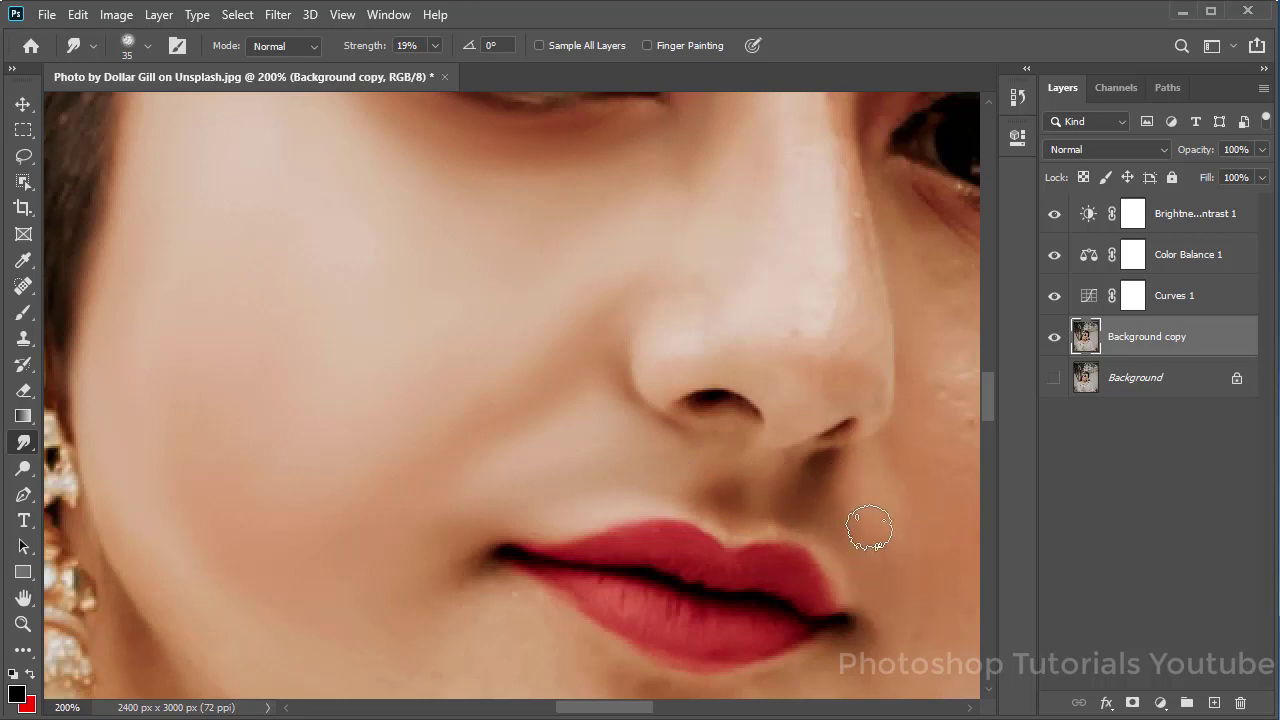
pyautogui.moveTo(869, 528); pyautogui.dragTo(878, 533)
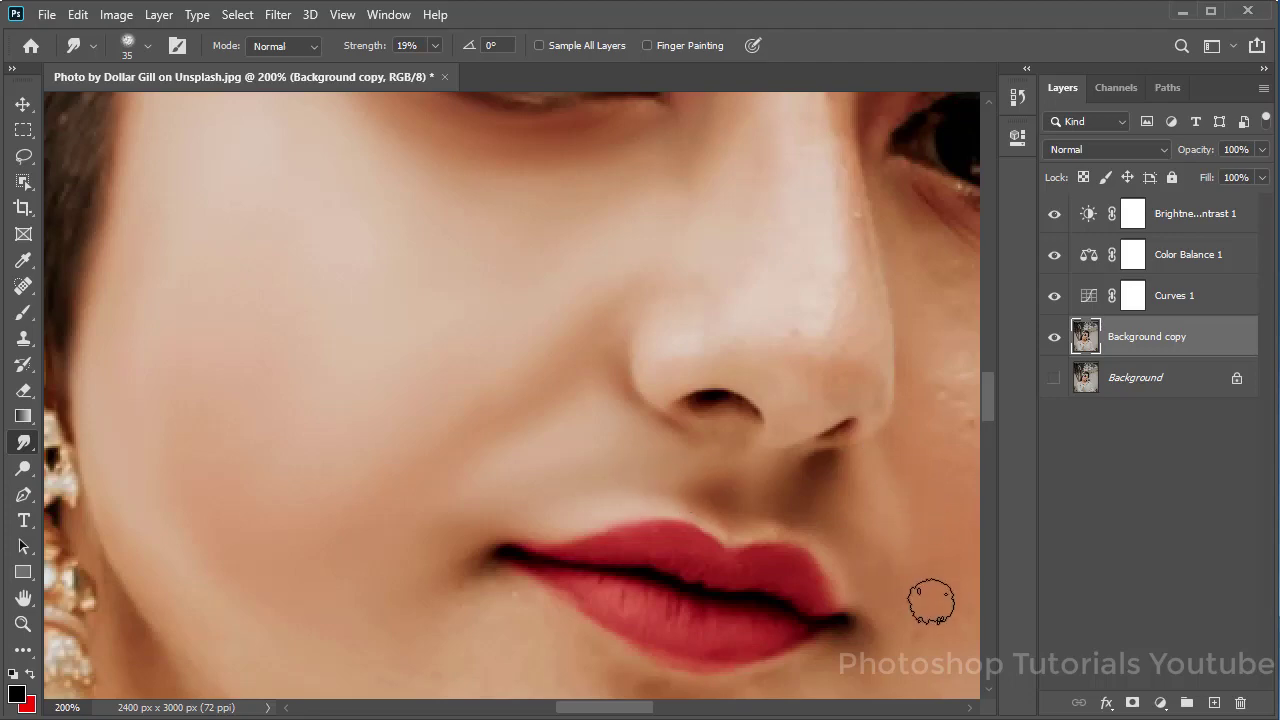
pyautogui.keyDown('alt'); pyautogui.click(872, 519); pyautogui.keyUp('alt')
pyautogui.keyDown('alt'); pyautogui.click(872, 519); pyautogui.keyUp('alt')
pyautogui.moveTo(880, 503); pyautogui.dragTo(836, 522)
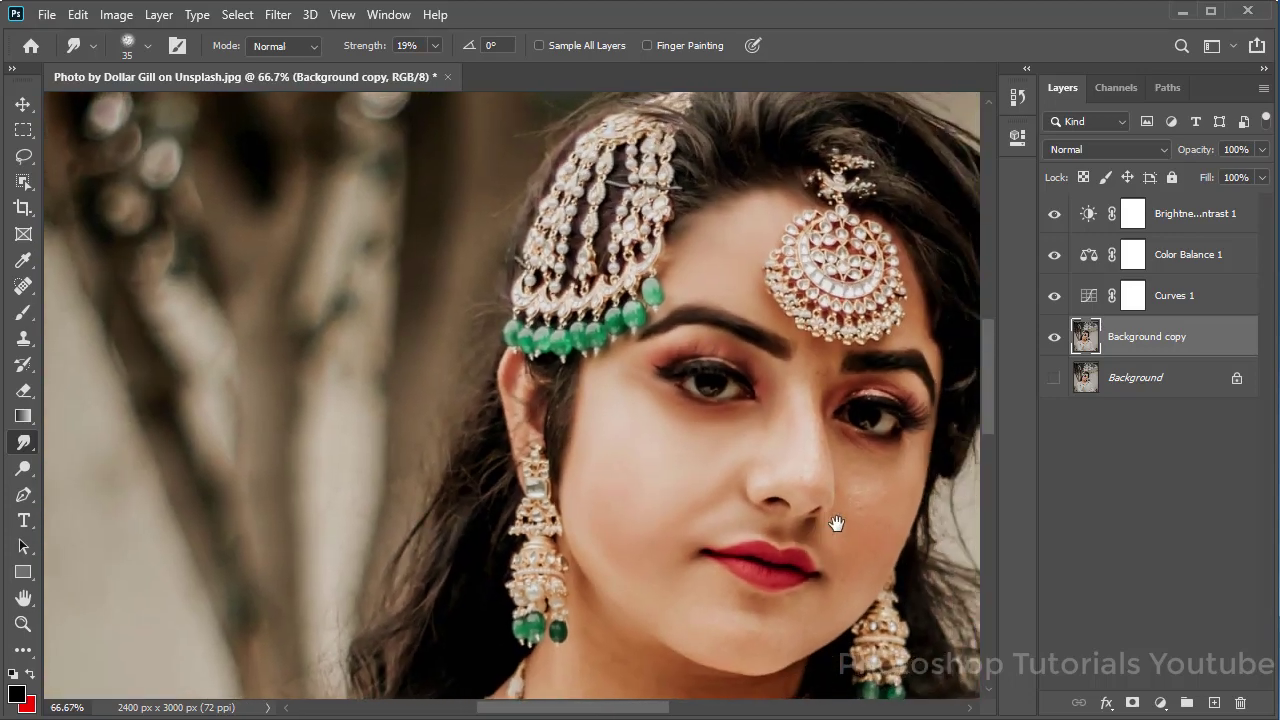
pyautogui.keyDown('ctrl'); pyautogui.click(843, 494); pyautogui.keyUp('ctrl')
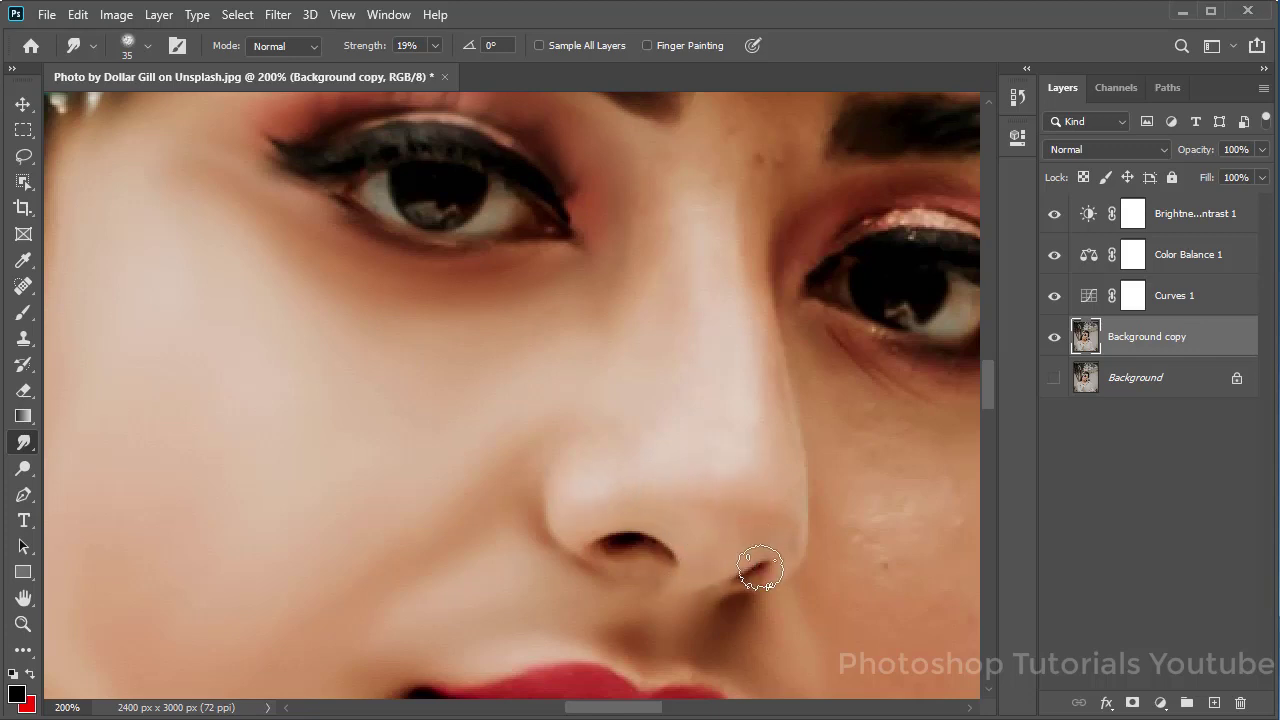
pyautogui.moveTo(749, 583); pyautogui.dragTo(787, 530)
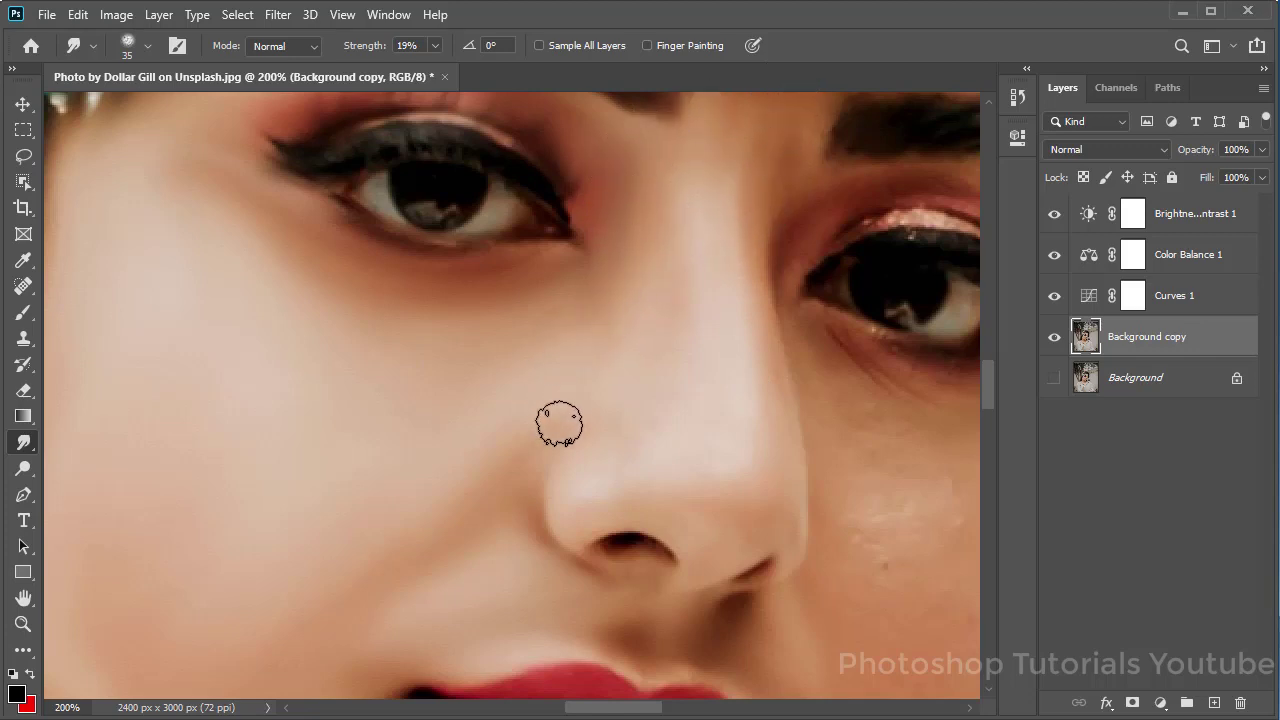
# Zoom out to review the face, then zoom back in around the nose and brows.
pyautogui.scroll(-5, 689, 399)
pyautogui.hscroll(3, 661, 402)
pyautogui.moveTo(661, 402); pyautogui.dragTo(657, 443)
pyautogui.hotkey('ctrl', '-')
pyautogui.hotkey('ctrl', '-')
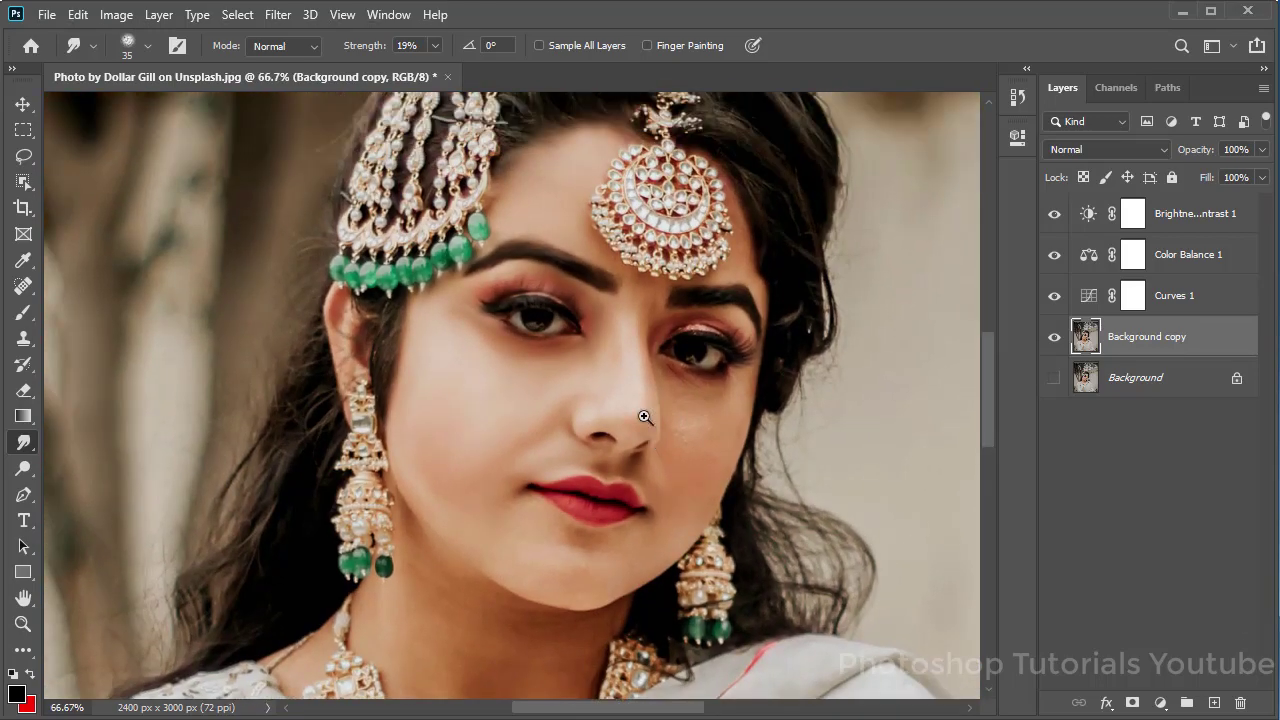
pyautogui.click(644, 416)
pyautogui.click(617, 386)
pyautogui.moveTo(520, 411); pyautogui.dragTo(510, 523)
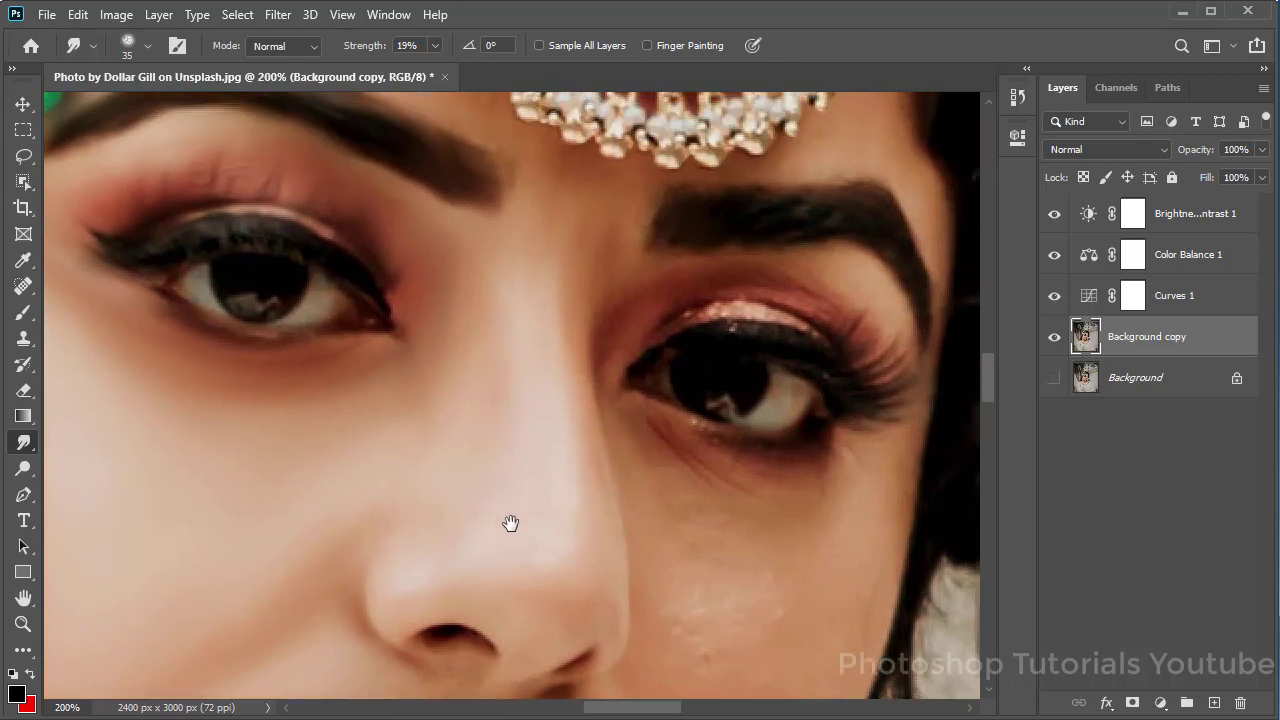
pyautogui.moveTo(505, 350); pyautogui.dragTo(531, 503)
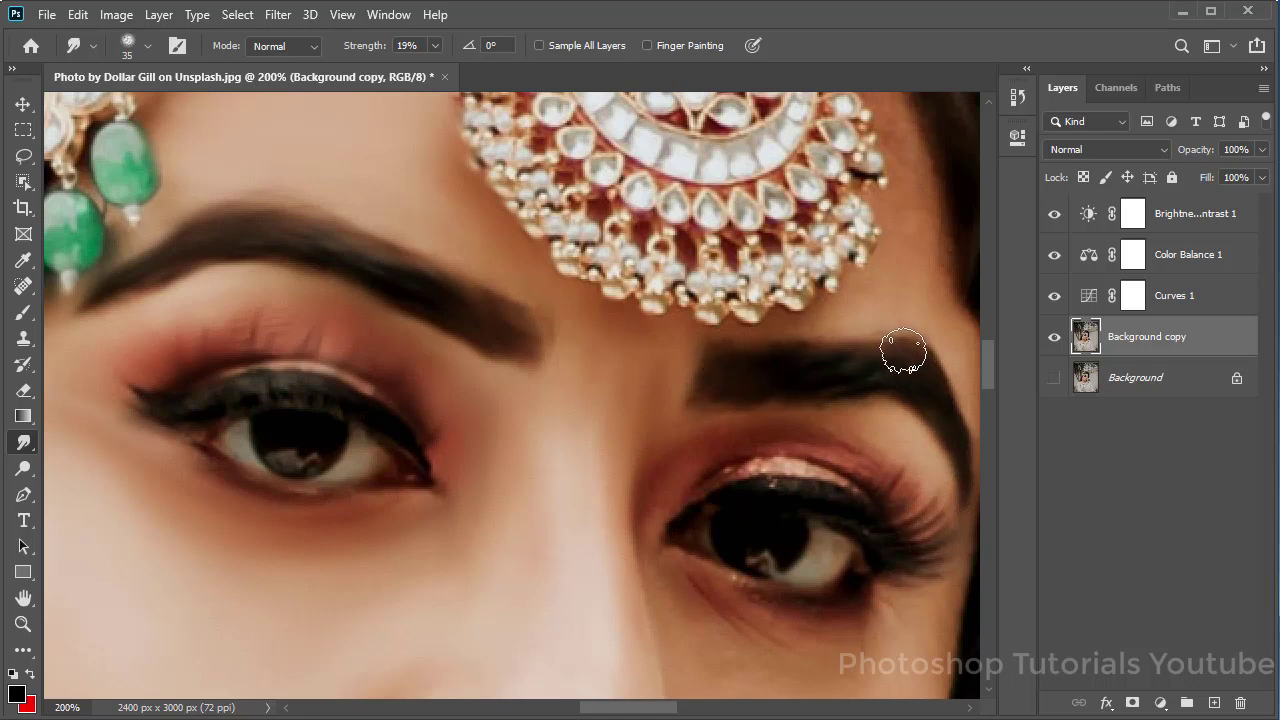
# Smooth the right eye's glittery eyelid line and blur its outer upper lashes.
pyautogui.moveTo(962, 514); pyautogui.dragTo(944, 446)
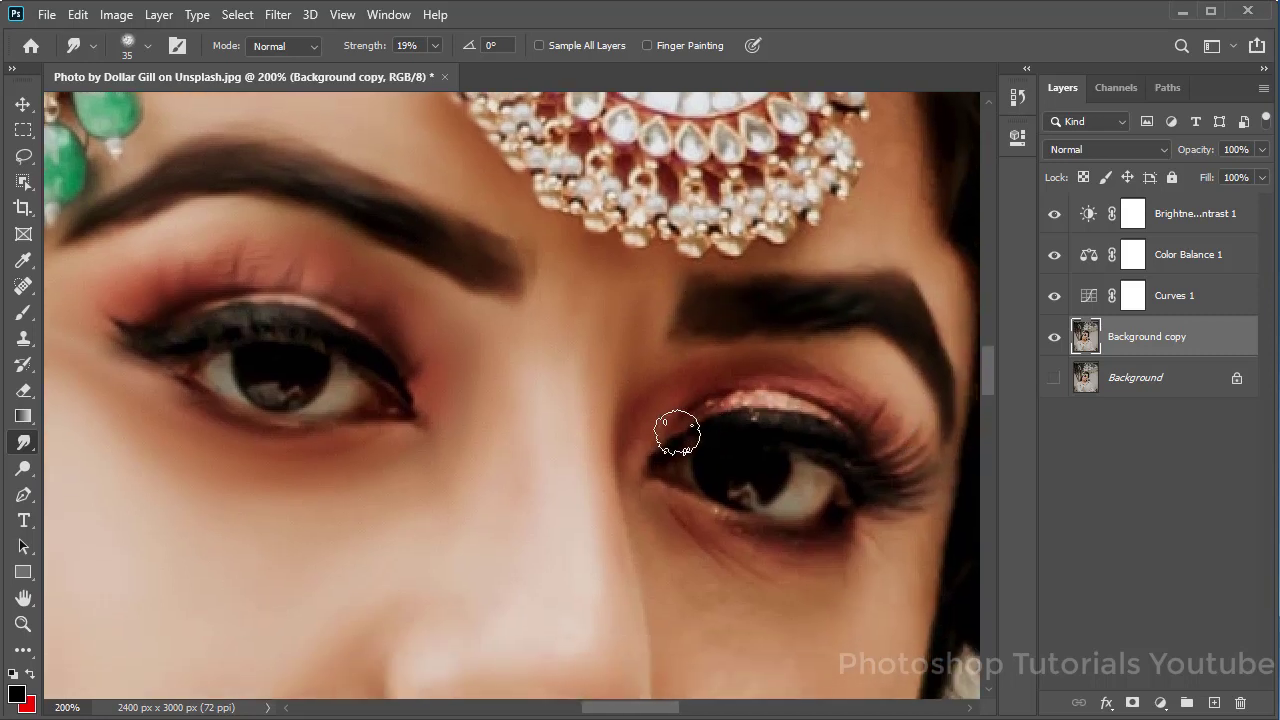
pyautogui.moveTo(704, 390); pyautogui.dragTo(834, 400)
pyautogui.moveTo(730, 388)
pyautogui.mouseDown()
pyautogui.moveTo(894, 429)
pyautogui.moveTo(895, 485)
pyautogui.mouseUp()
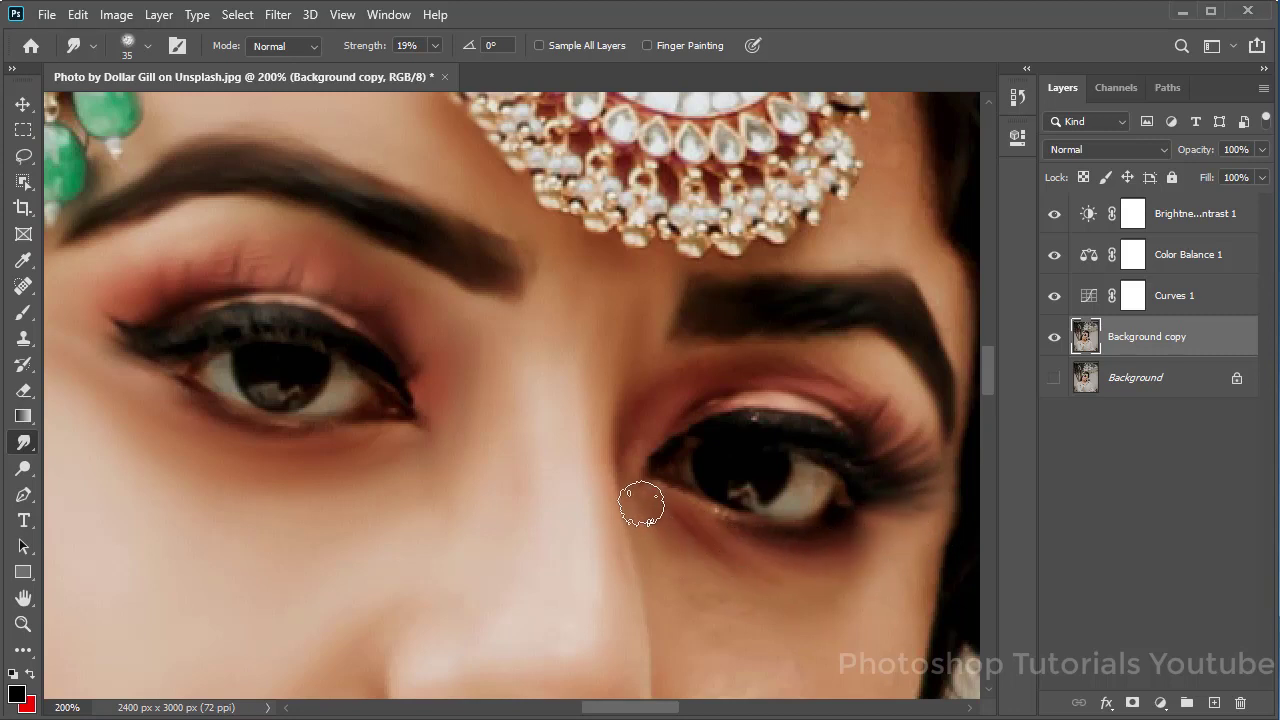
# Enlarge the brush slightly and smooth the cheek spots and skin down the jawline to the chin.
pyautogui.moveTo(767, 626); pyautogui.dragTo(735, 453)
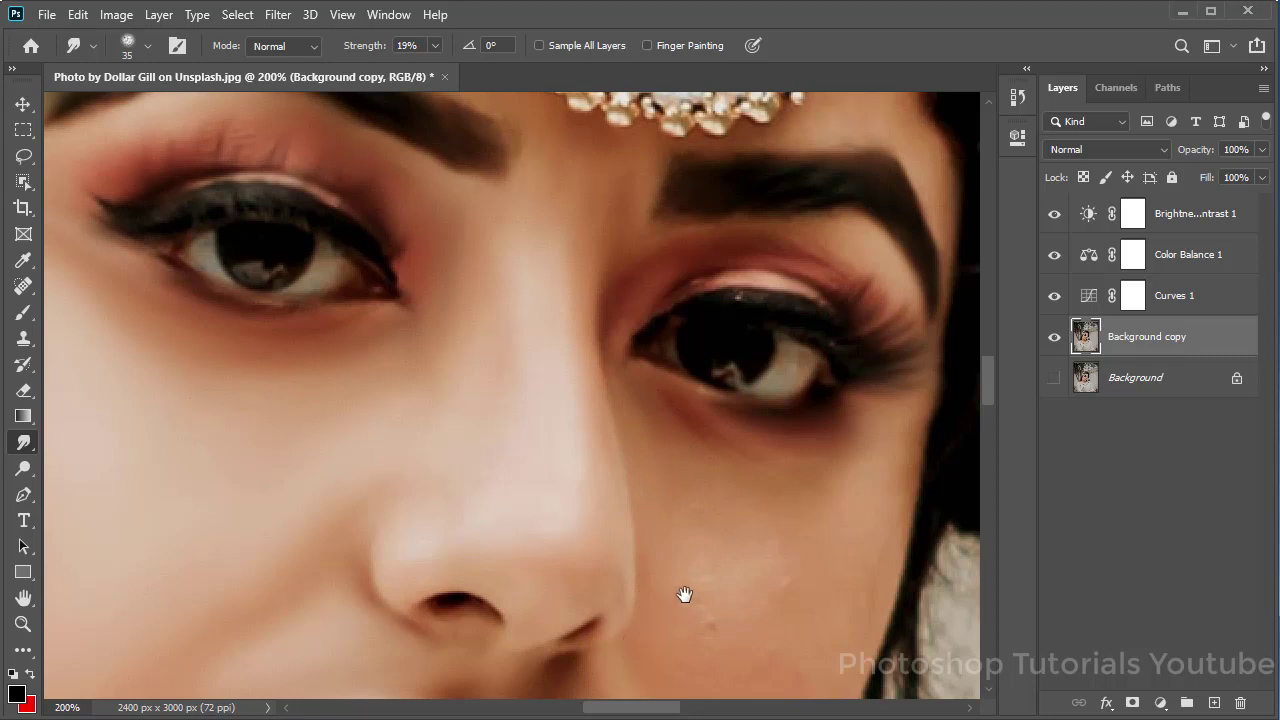
pyautogui.moveTo(684, 594); pyautogui.dragTo(623, 536)
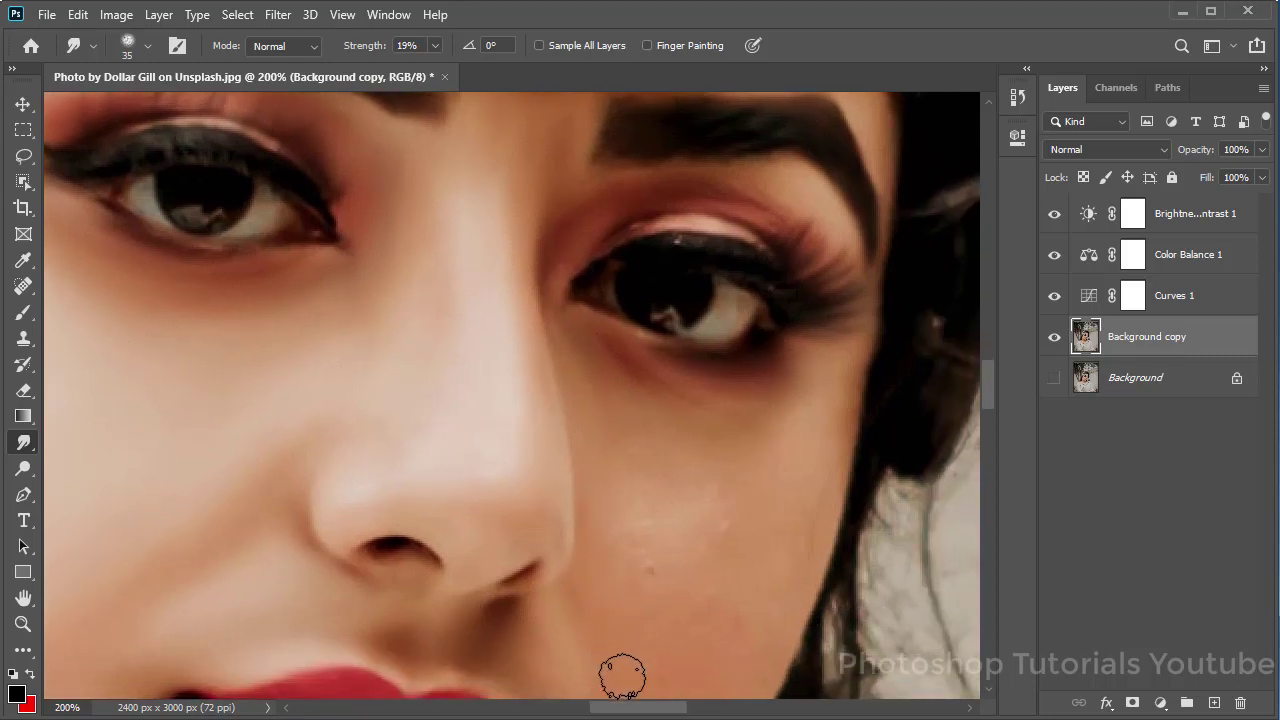
pyautogui.moveTo(663, 571); pyautogui.dragTo(651, 534)
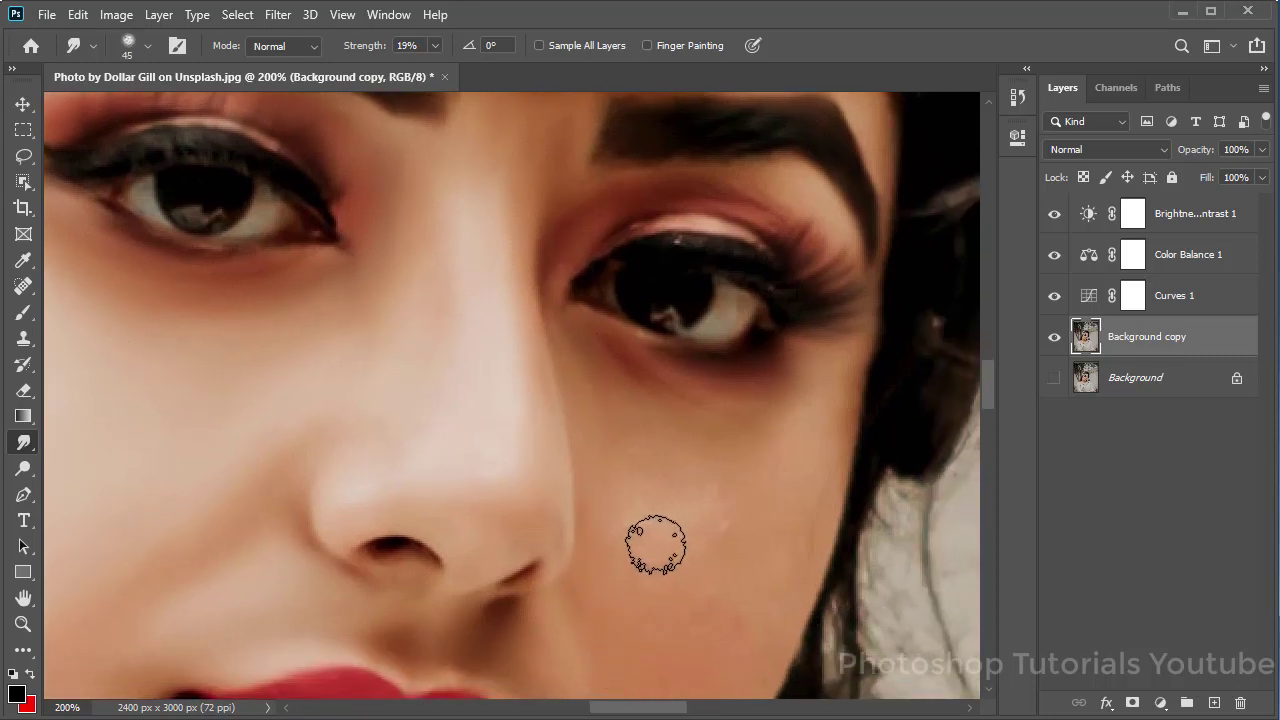
pyautogui.press(']')
pyautogui.moveTo(714, 591)
pyautogui.mouseDown()
pyautogui.moveTo(704, 520)
pyautogui.moveTo(671, 451)
pyautogui.moveTo(749, 500)
pyautogui.moveTo(680, 531)
pyautogui.moveTo(677, 600)
pyautogui.moveTo(694, 634)
pyautogui.moveTo(757, 571)
pyautogui.moveTo(817, 377)
pyautogui.moveTo(794, 578)
pyautogui.moveTo(800, 386)
pyautogui.moveTo(771, 600)
pyautogui.moveTo(751, 380)
pyautogui.moveTo(770, 433)
pyautogui.moveTo(826, 429)
pyautogui.moveTo(834, 357)
pyautogui.moveTo(823, 508)
pyautogui.moveTo(789, 606)
pyautogui.moveTo(857, 371)
pyautogui.moveTo(843, 435)
pyautogui.moveTo(763, 574)
pyautogui.moveTo(792, 282)
pyautogui.moveTo(737, 289)
pyautogui.moveTo(723, 403)
pyautogui.moveTo(780, 429)
pyautogui.moveTo(877, 257)
pyautogui.moveTo(791, 457)
pyautogui.moveTo(706, 509)
pyautogui.moveTo(677, 427)
pyautogui.moveTo(659, 633)
pyautogui.mouseUp()
pyautogui.moveTo(738, 498); pyautogui.dragTo(768, 398)
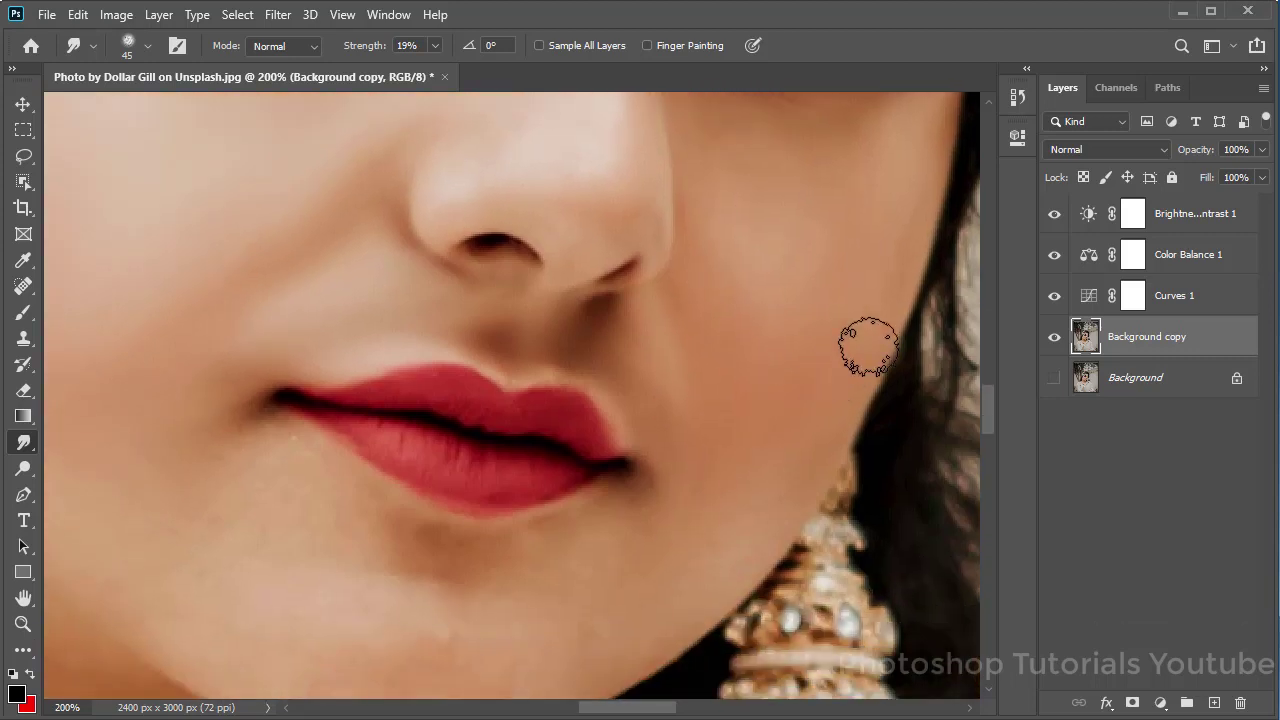
pyautogui.moveTo(871, 343)
pyautogui.mouseDown()
pyautogui.moveTo(794, 514)
pyautogui.moveTo(669, 623)
pyautogui.moveTo(705, 569)
pyautogui.moveTo(709, 423)
pyautogui.moveTo(666, 491)
pyautogui.moveTo(481, 588)
pyautogui.moveTo(508, 623)
pyautogui.moveTo(523, 686)
pyautogui.moveTo(543, 686)
pyautogui.moveTo(758, 507)
pyautogui.mouseUp()
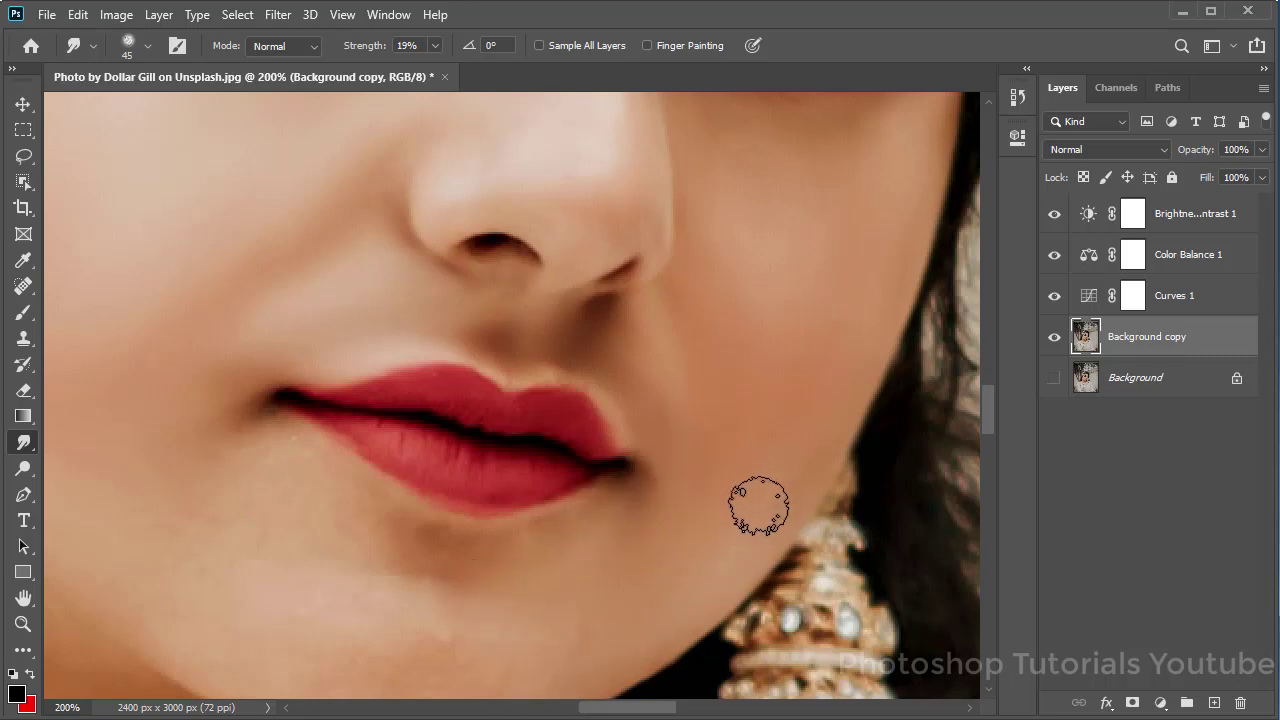
# Toggle the Background copy's visibility to compare before and after, then zoom in on the lips and chin.
pyautogui.scroll(-3, 817, 388)
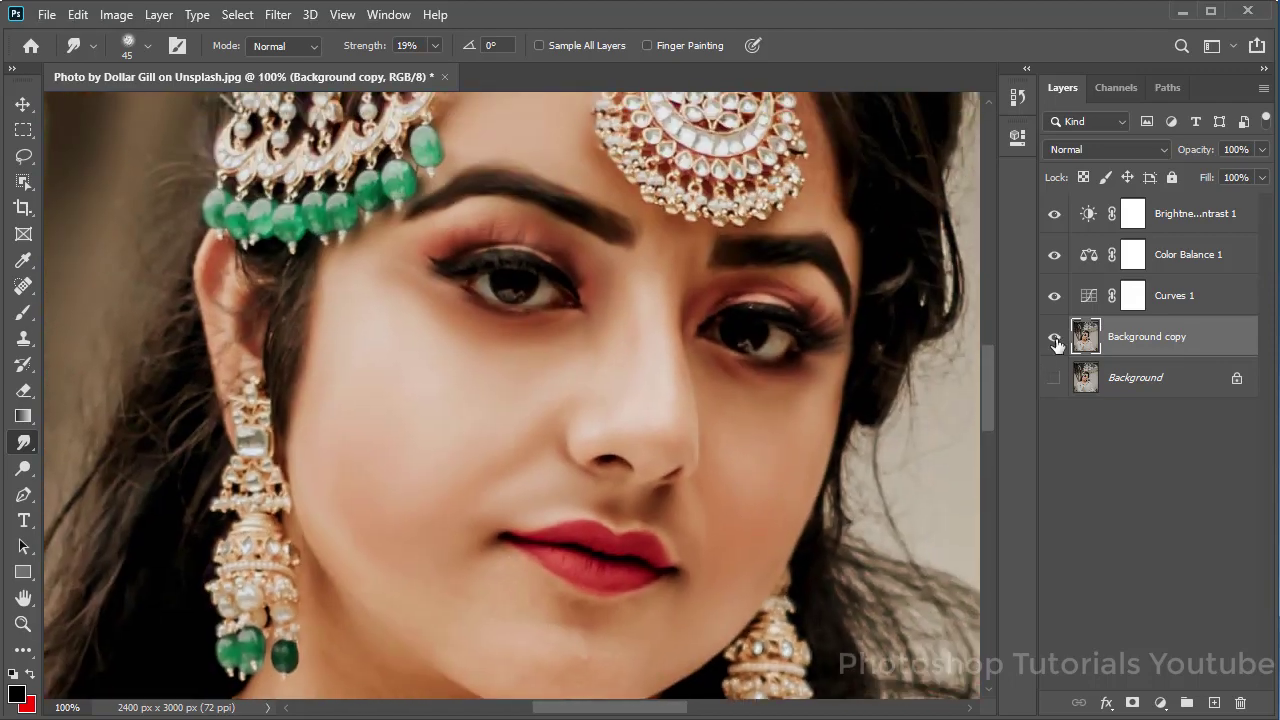
pyautogui.click(1055, 339)
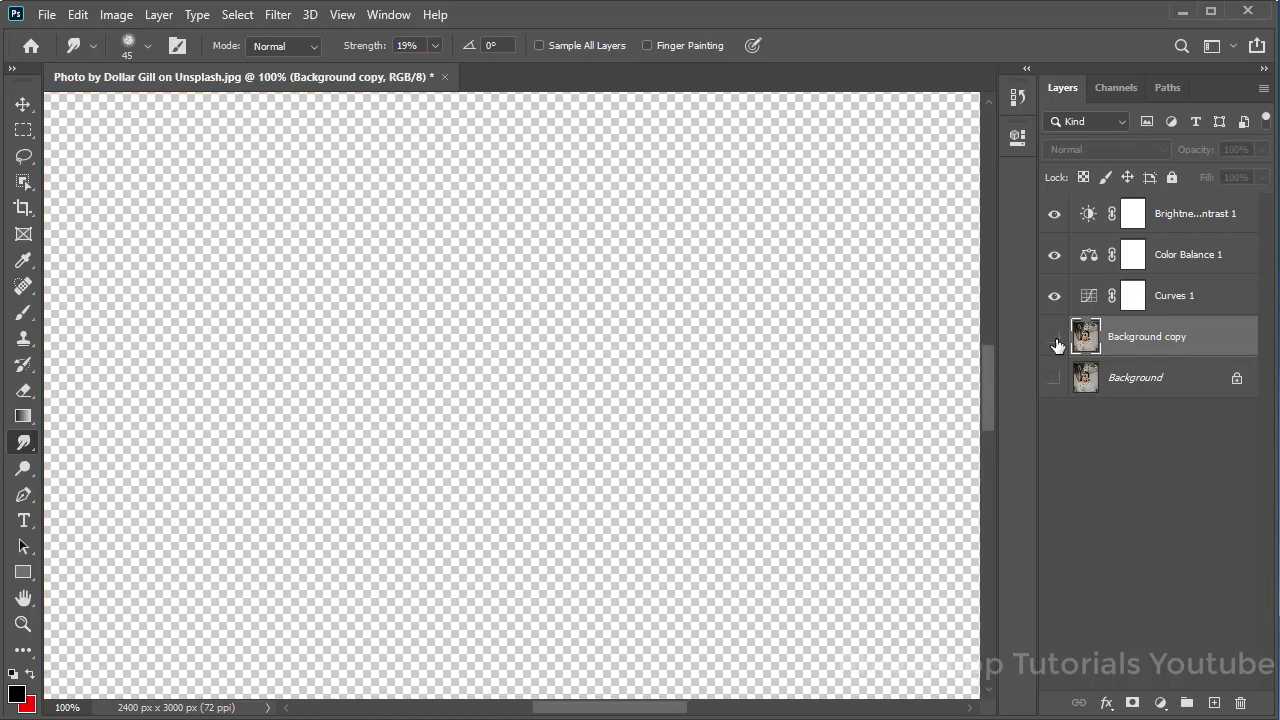
pyautogui.click(1055, 340)
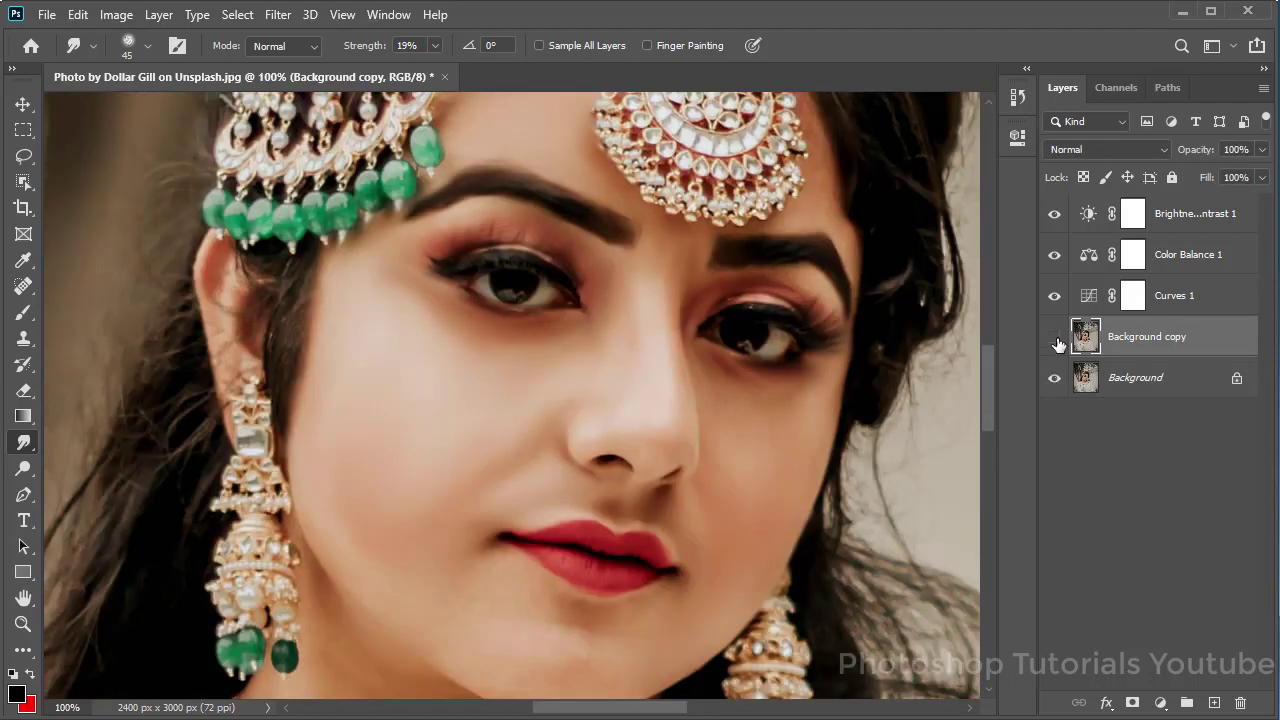
pyautogui.click(1055, 339)
pyautogui.click(1055, 339)
pyautogui.click(1055, 339)
pyautogui.moveTo(841, 436); pyautogui.dragTo(843, 380)
pyautogui.click(765, 424)
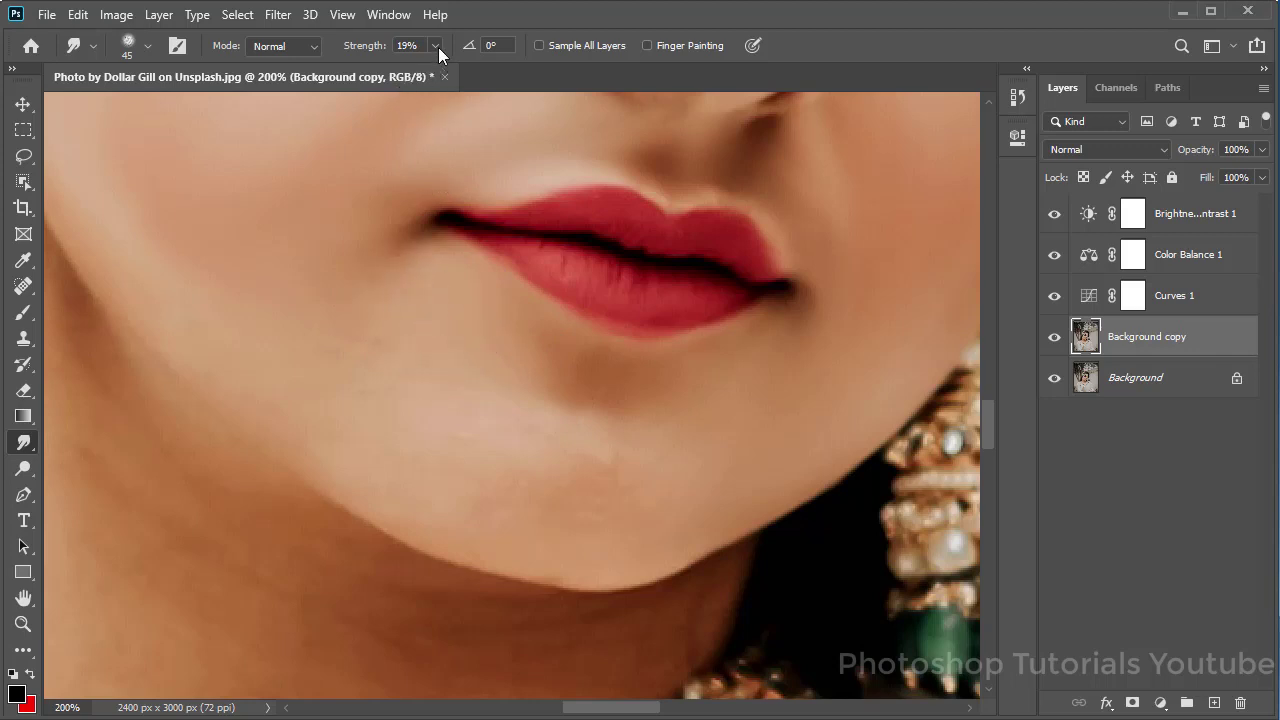
# Set the Smudge strength to 35% and zoom out to review the whole face.
pyautogui.moveTo(449, 68); pyautogui.dragTo(452, 68)
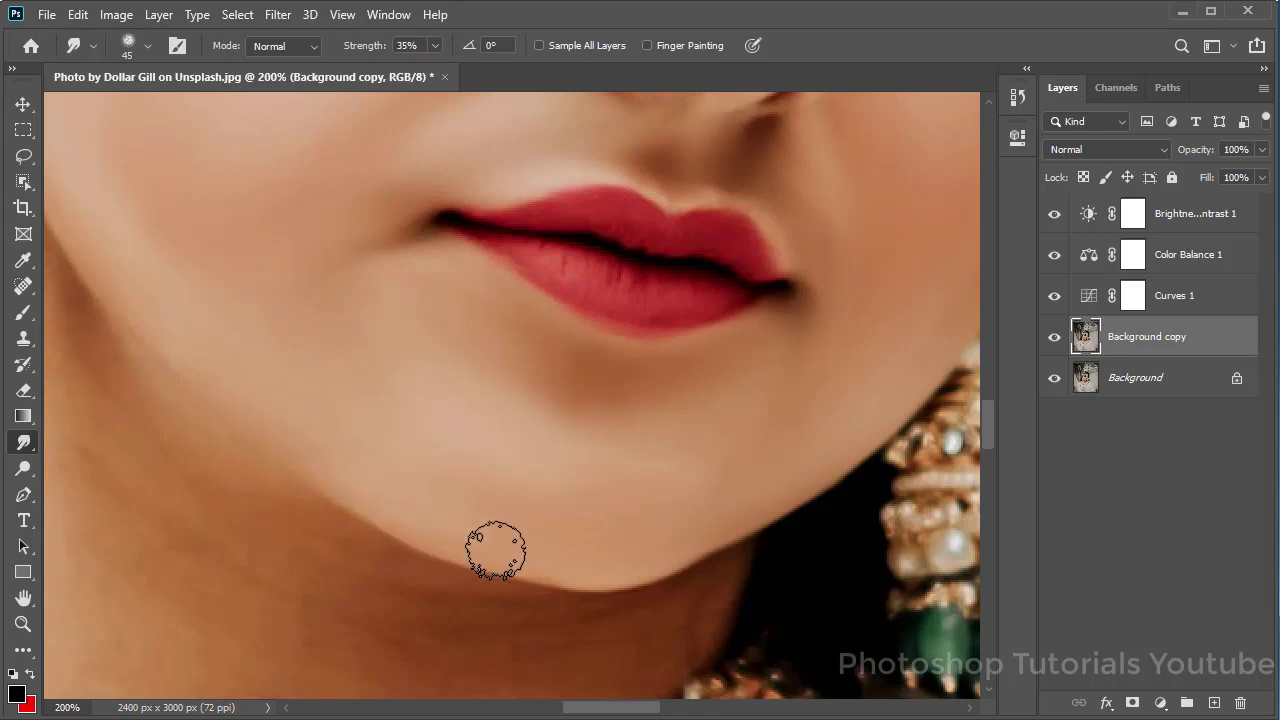
pyautogui.hotkey('ctrl', '-')
pyautogui.hotkey('ctrl', '-')
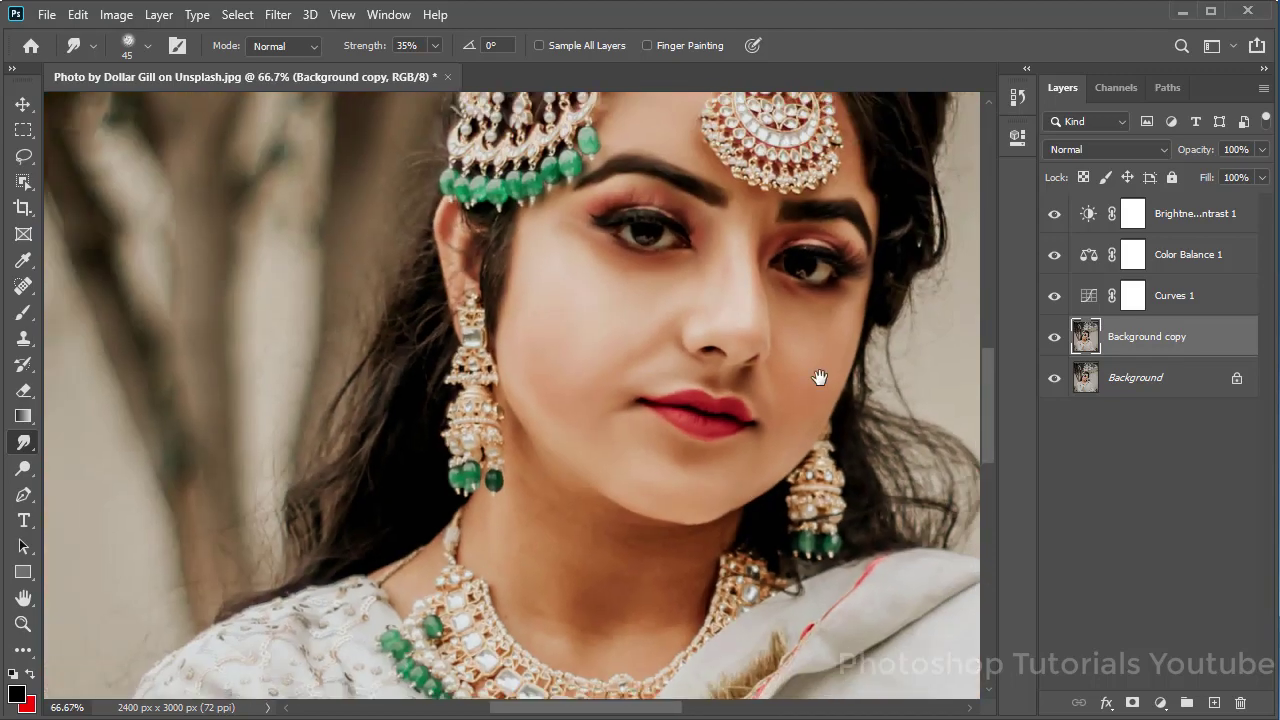
# Zoom in beside the nose and lips and smudge the cheek skin beside the mouth.
pyautogui.click(766, 380)
pyautogui.click(735, 381)
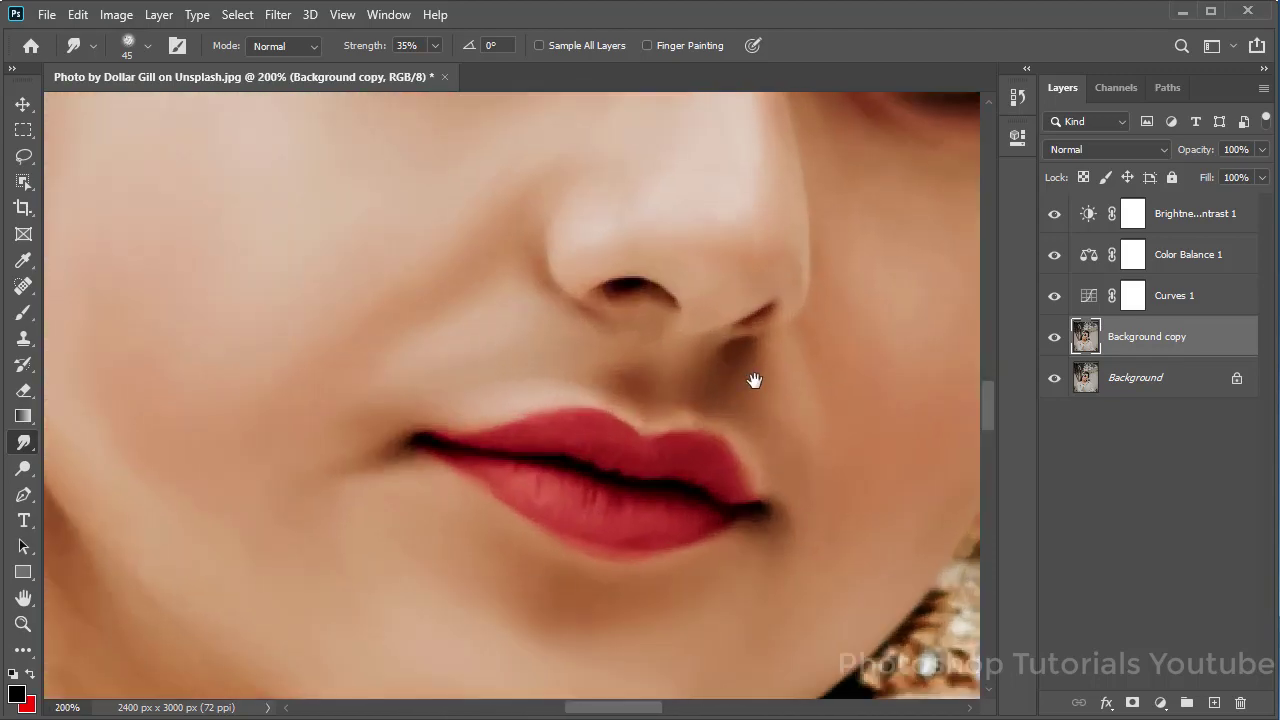
pyautogui.moveTo(797, 371); pyautogui.dragTo(919, 376)
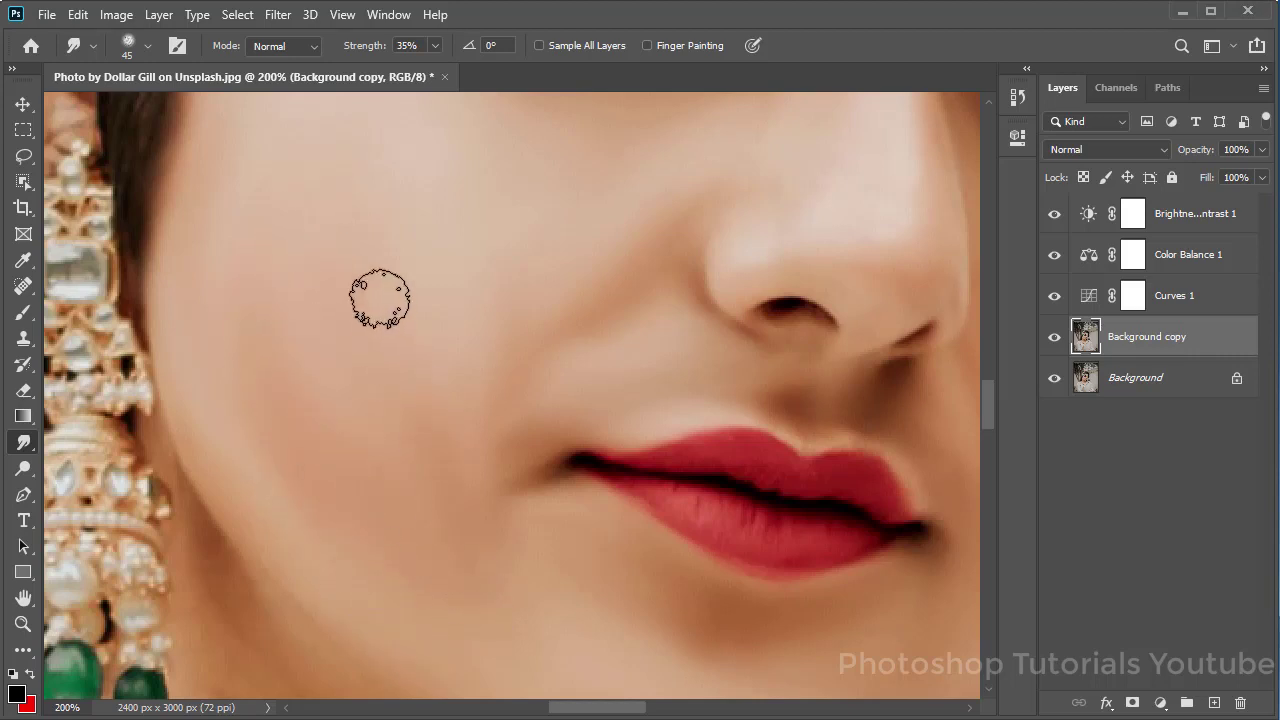
pyautogui.scroll(-3, 525, 488)
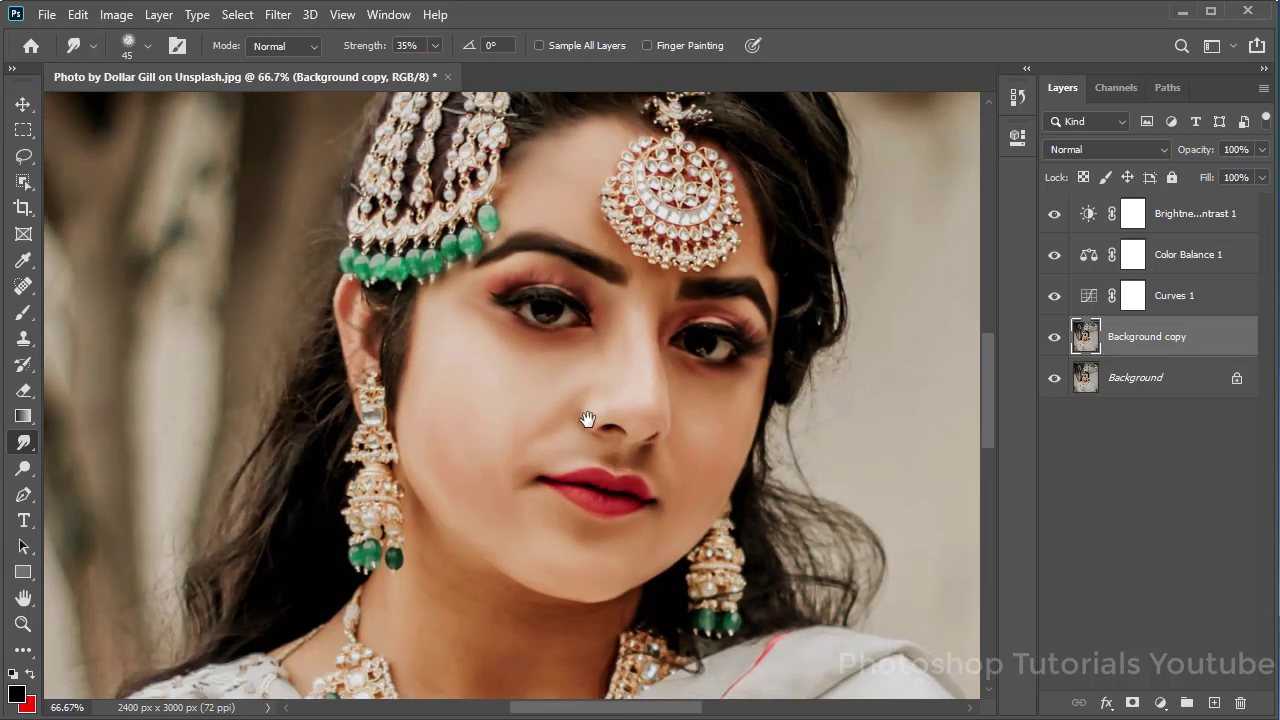
pyautogui.scroll(1, 587, 418)
pyautogui.scroll(1, 569, 406)
pyautogui.scroll(1, 640, 374)
pyautogui.scroll(1, 680, 474)
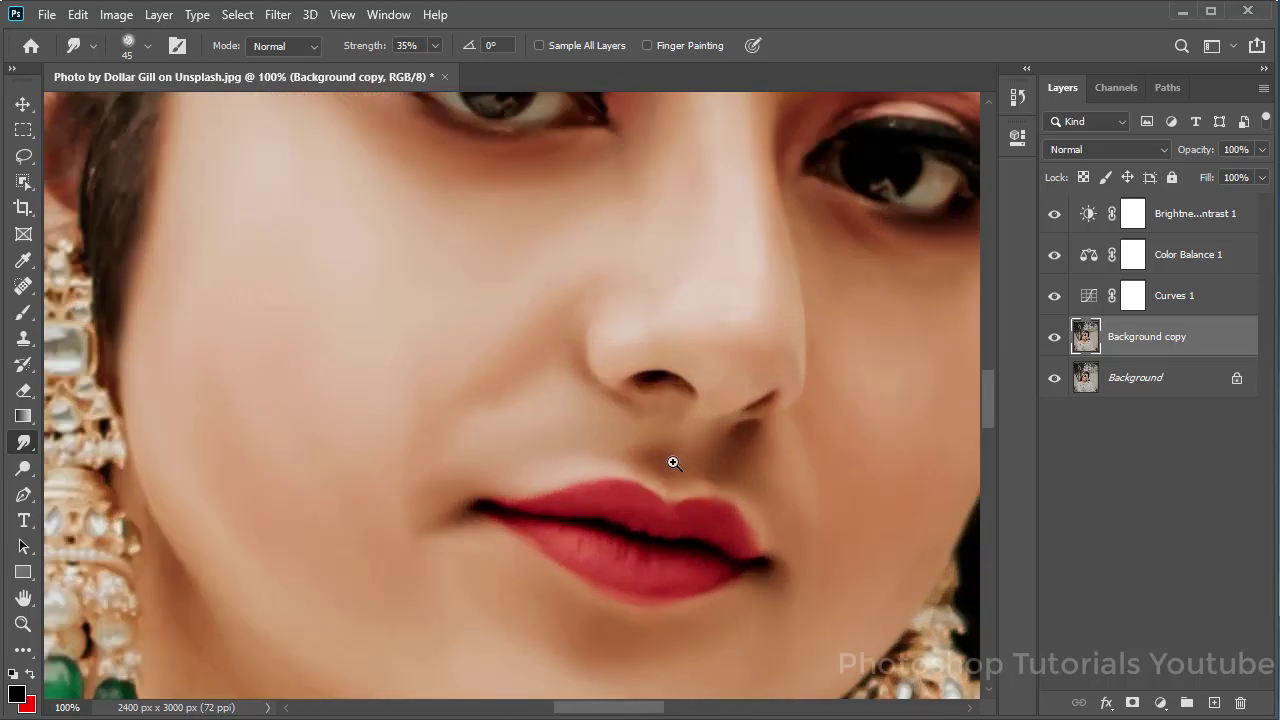
pyautogui.scroll(1, 673, 463)
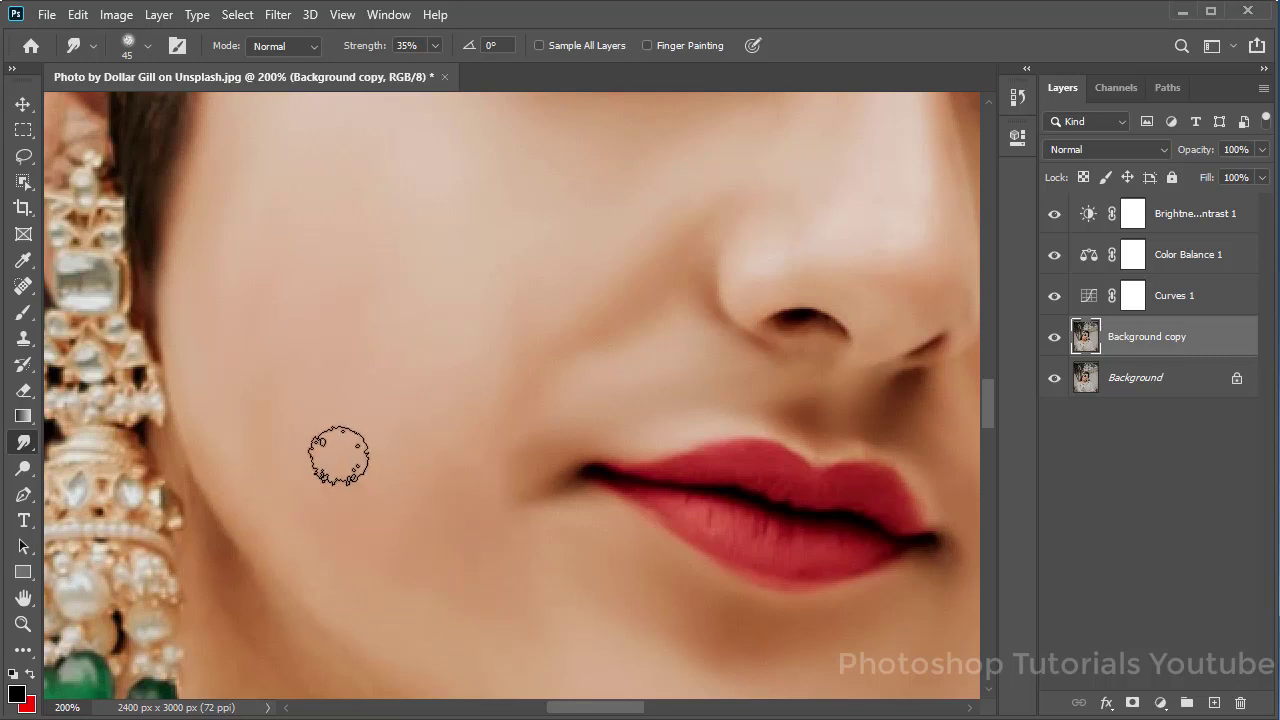
# Zoom in further on the nose and lips for closer smoothing.
pyautogui.scroll(-1, 430, 432)
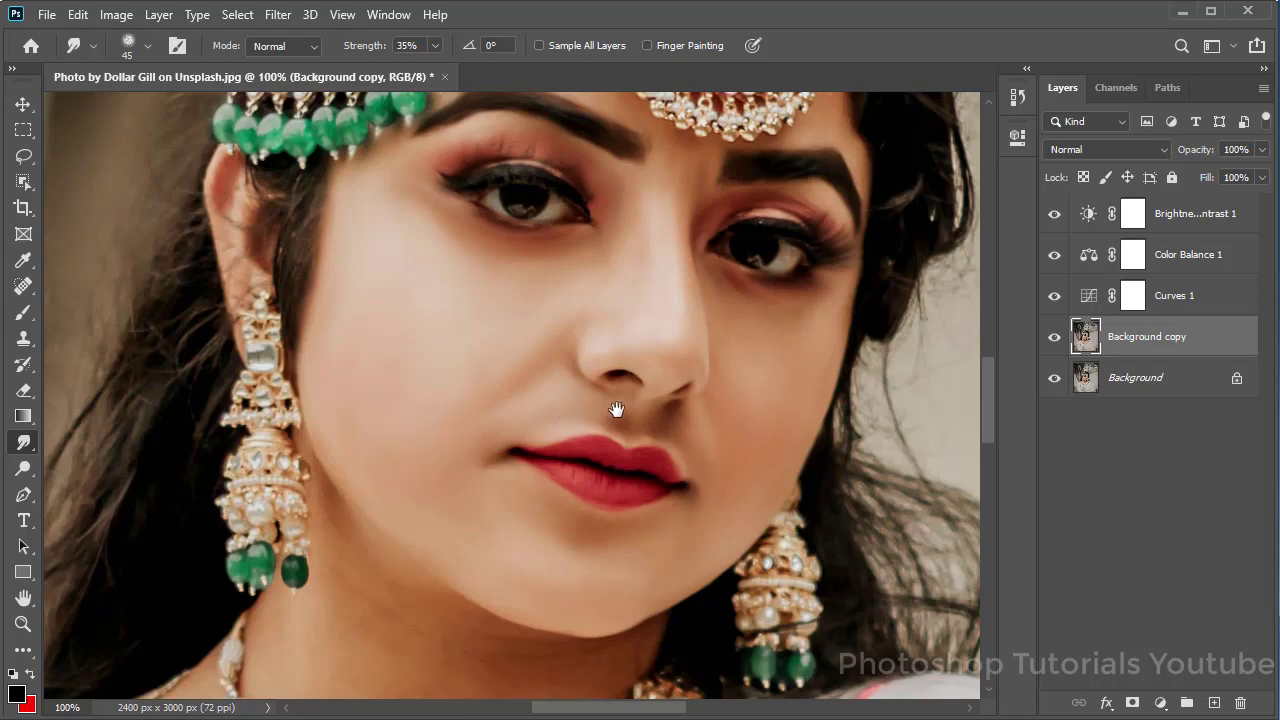
pyautogui.scroll(-1, 616, 410)
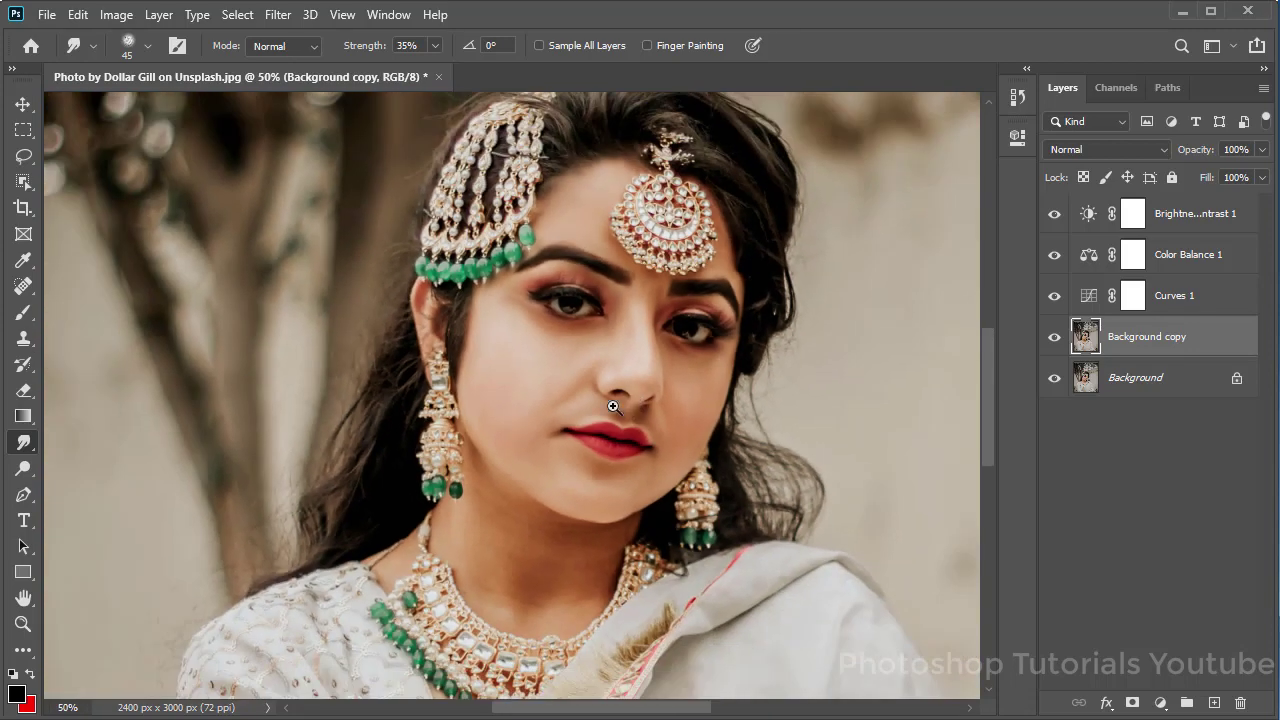
pyautogui.keyDown('ctrl'); pyautogui.click(613, 407); pyautogui.keyUp('ctrl')
pyautogui.keyDown('ctrl'); pyautogui.click(623, 400); pyautogui.keyUp('ctrl')
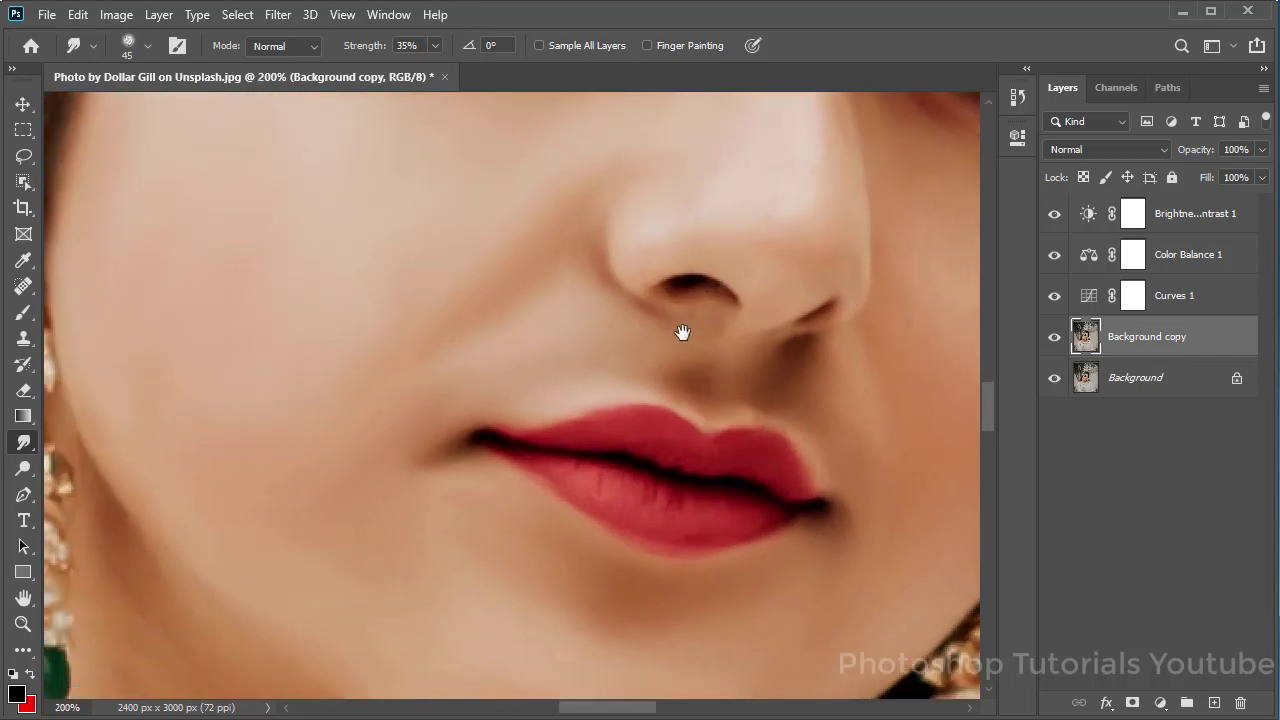
# Magnify the lips to 300%, shrink the brush to 30, and smudge the lip line to the right corner.
pyautogui.keyDown('ctrl'); pyautogui.click(683, 405); pyautogui.keyUp('ctrl')
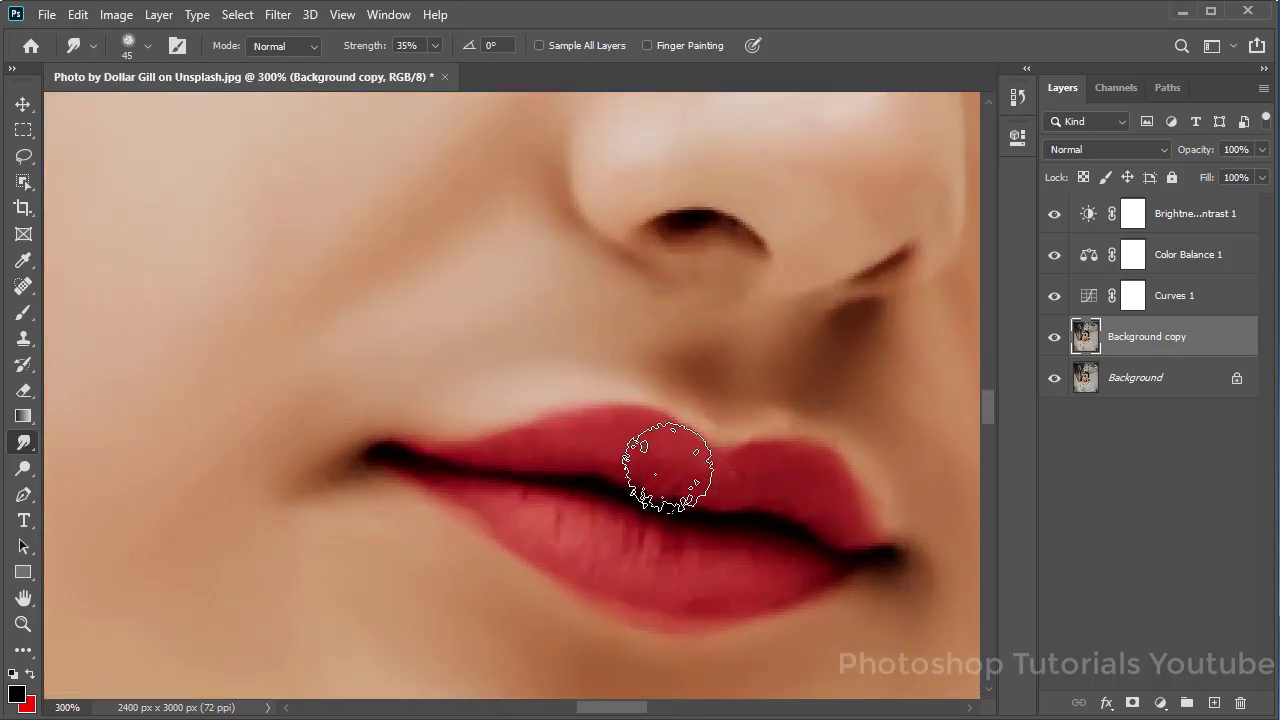
pyautogui.press('[')
pyautogui.press('[')
pyautogui.press('[')
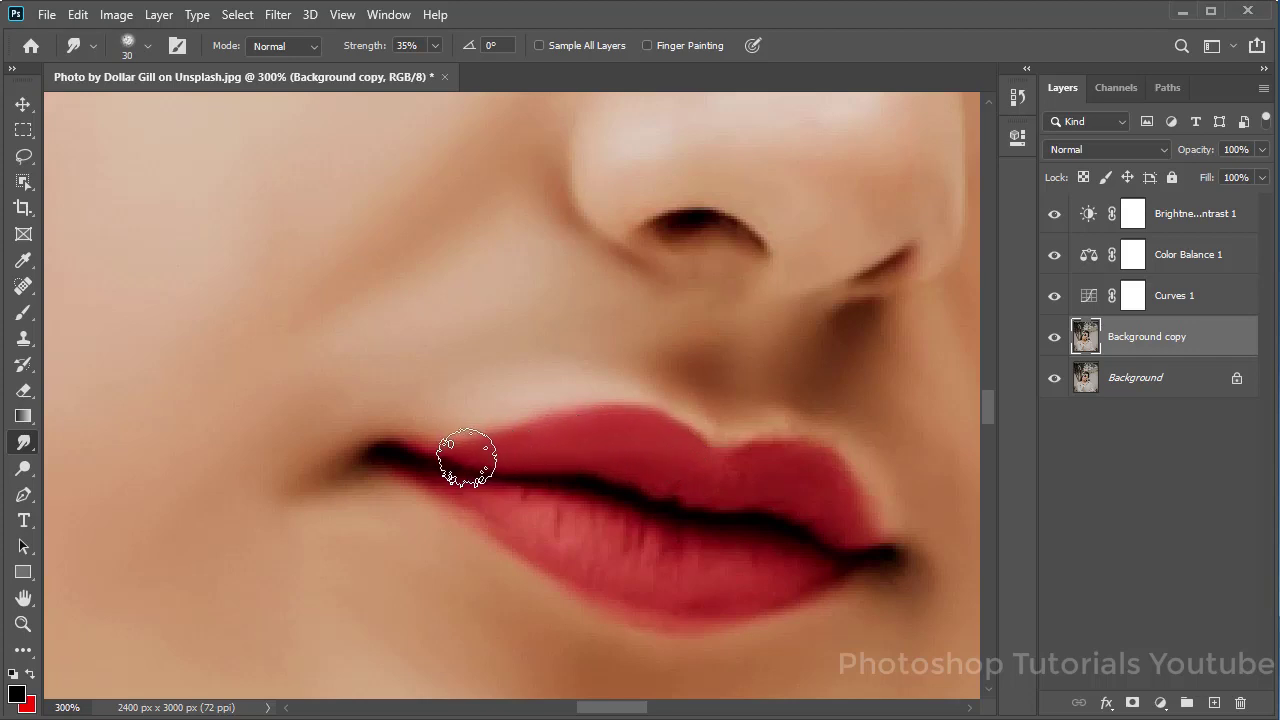
pyautogui.moveTo(400, 451); pyautogui.dragTo(614, 551)
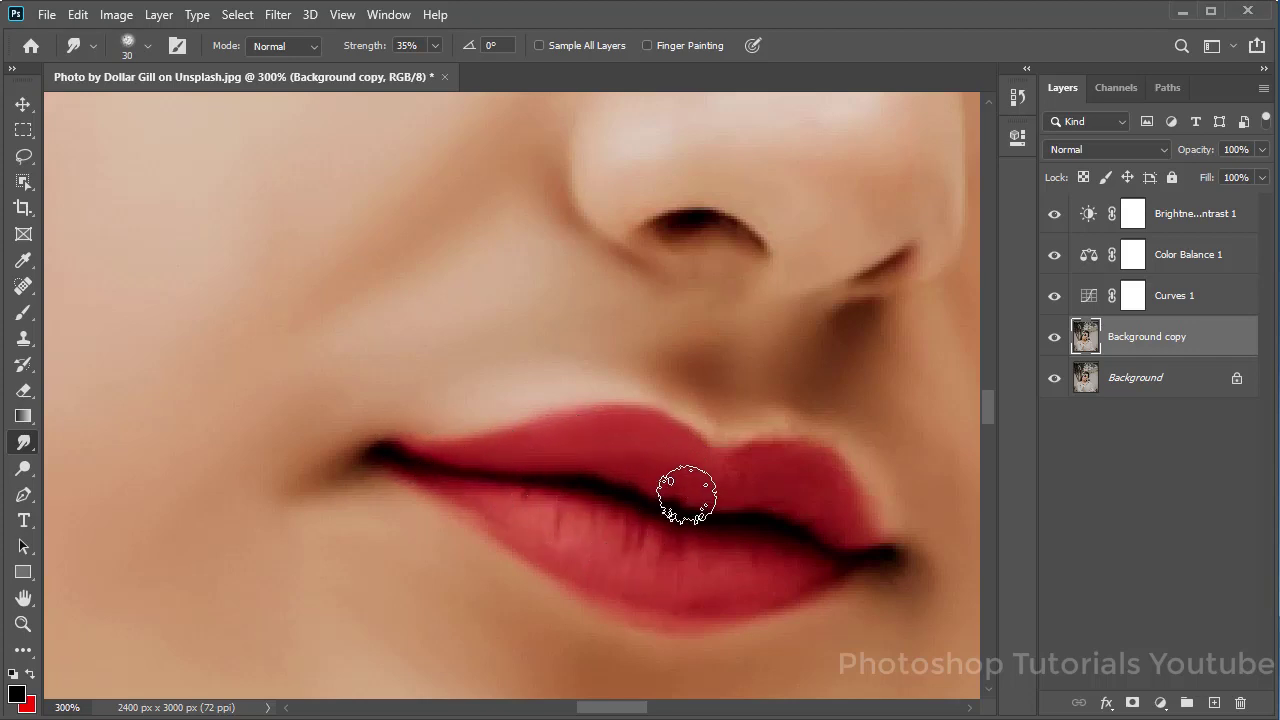
pyautogui.moveTo(686, 494)
pyautogui.mouseDown()
pyautogui.moveTo(723, 474)
pyautogui.moveTo(797, 471)
pyautogui.moveTo(831, 517)
pyautogui.moveTo(842, 510)
pyautogui.moveTo(757, 500)
pyautogui.moveTo(829, 520)
pyautogui.moveTo(650, 461)
pyautogui.moveTo(523, 446)
pyautogui.moveTo(457, 463)
pyautogui.moveTo(607, 558)
pyautogui.moveTo(737, 580)
pyautogui.moveTo(734, 557)
pyautogui.moveTo(531, 512)
pyautogui.moveTo(729, 571)
pyautogui.moveTo(820, 571)
pyautogui.moveTo(846, 537)
pyautogui.moveTo(667, 478)
pyautogui.moveTo(431, 460)
pyautogui.moveTo(533, 533)
pyautogui.moveTo(651, 580)
pyautogui.moveTo(803, 574)
pyautogui.moveTo(834, 551)
pyautogui.mouseUp()
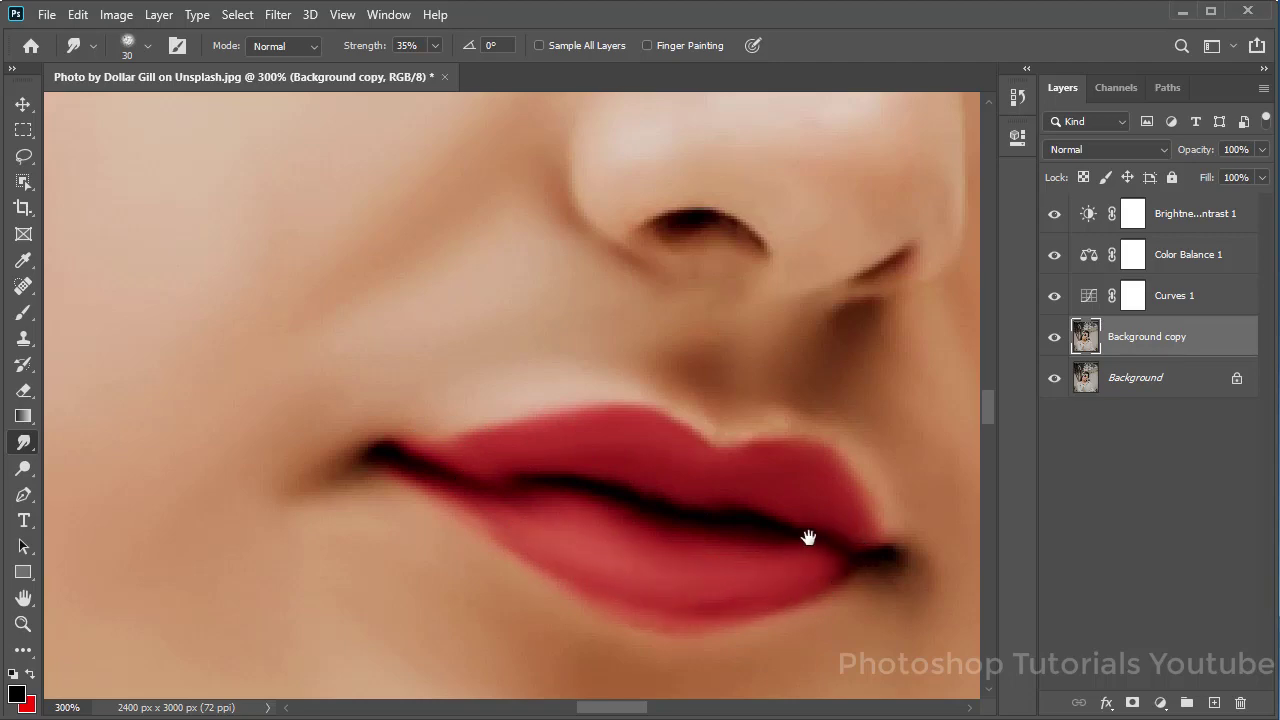
pyautogui.scroll(-1, 768, 473)
pyautogui.scroll(-3, 766, 471)
# Bring the right eyebrow and the forehead pendant into close view.
pyautogui.moveTo(829, 434); pyautogui.dragTo(769, 481)
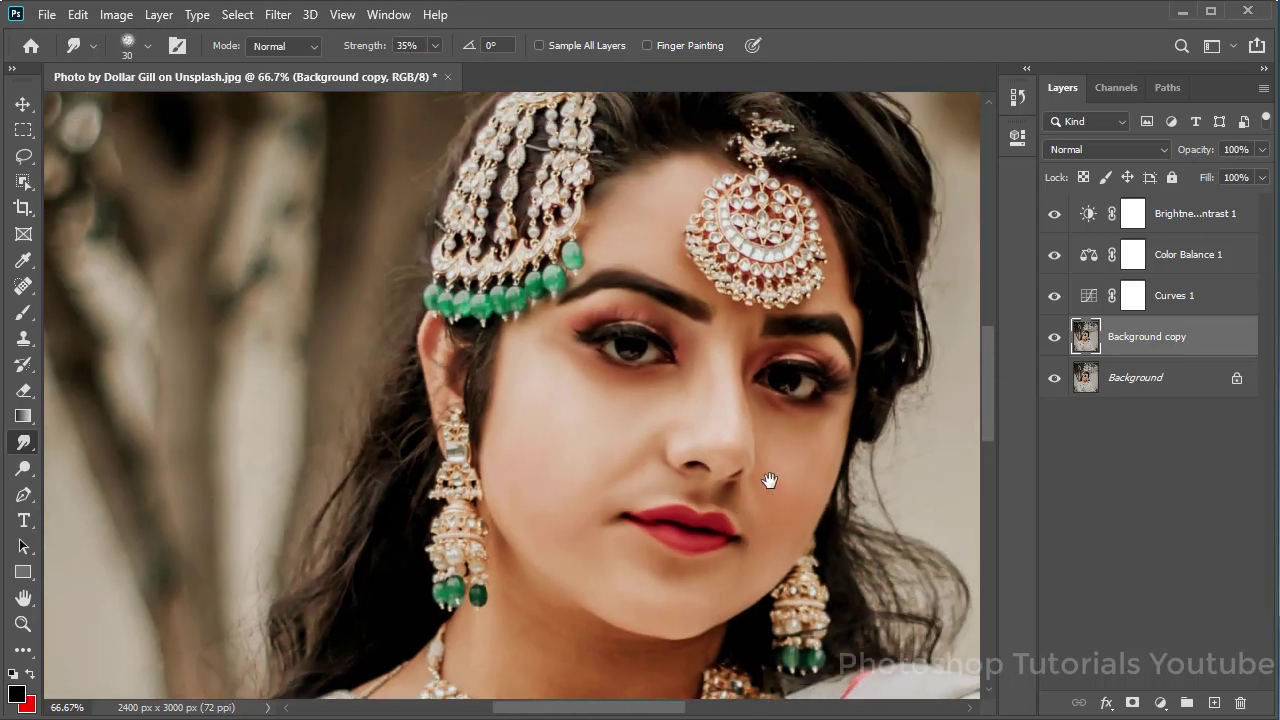
pyautogui.scroll(1, 747, 515)
pyautogui.scroll(2, 737, 491)
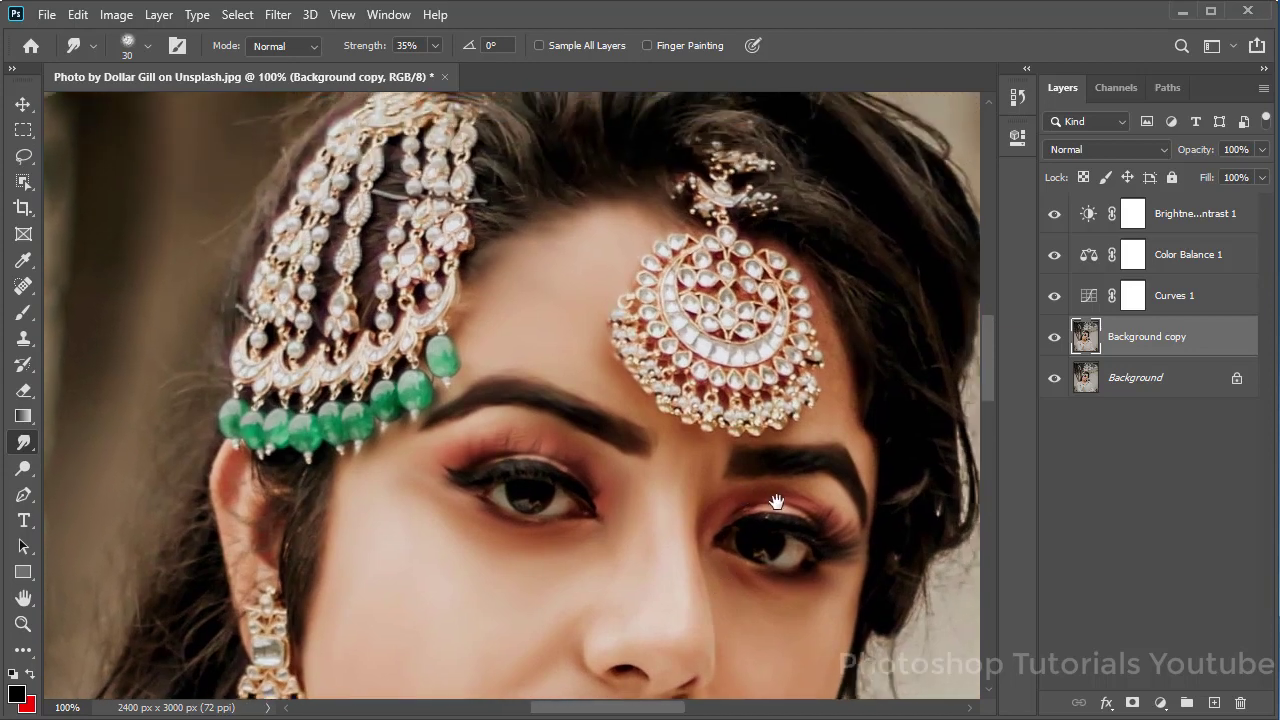
pyautogui.scroll(2, 765, 482)
pyautogui.moveTo(786, 466); pyautogui.dragTo(786, 349)
pyautogui.scroll(-1, 766, 371)
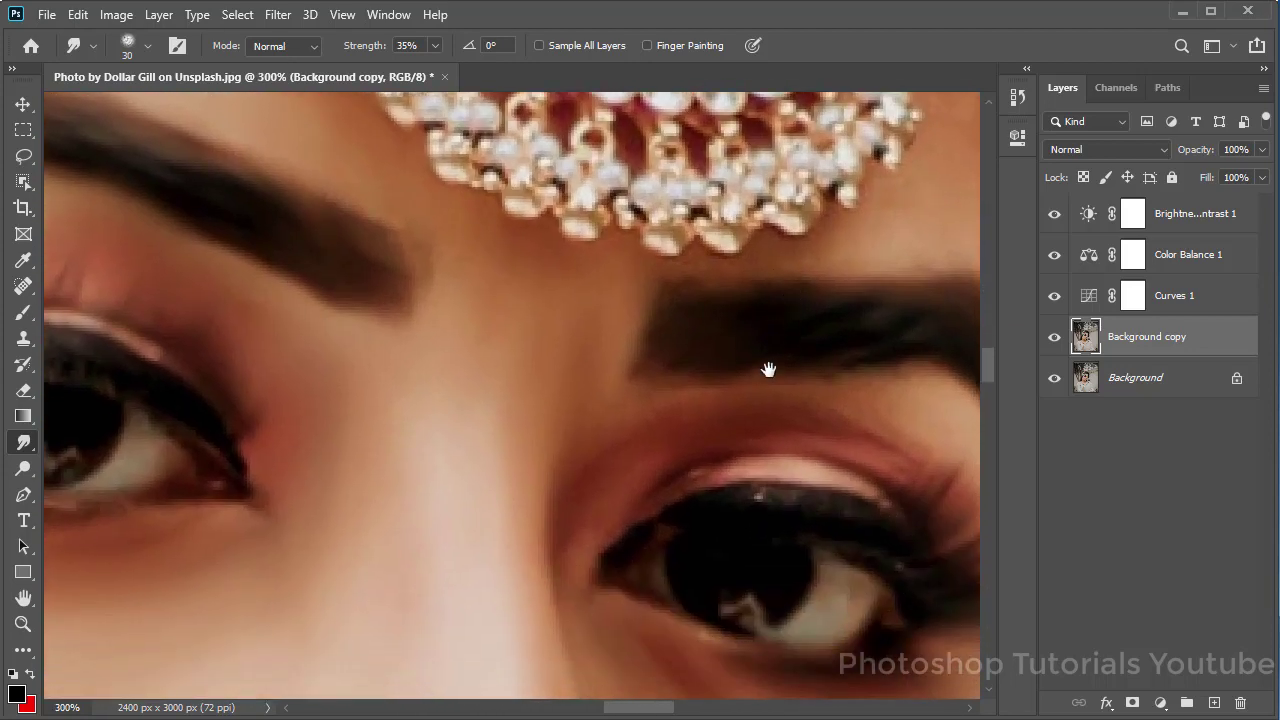
pyautogui.scroll(1, 693, 425)
pyautogui.moveTo(700, 362); pyautogui.dragTo(615, 450)
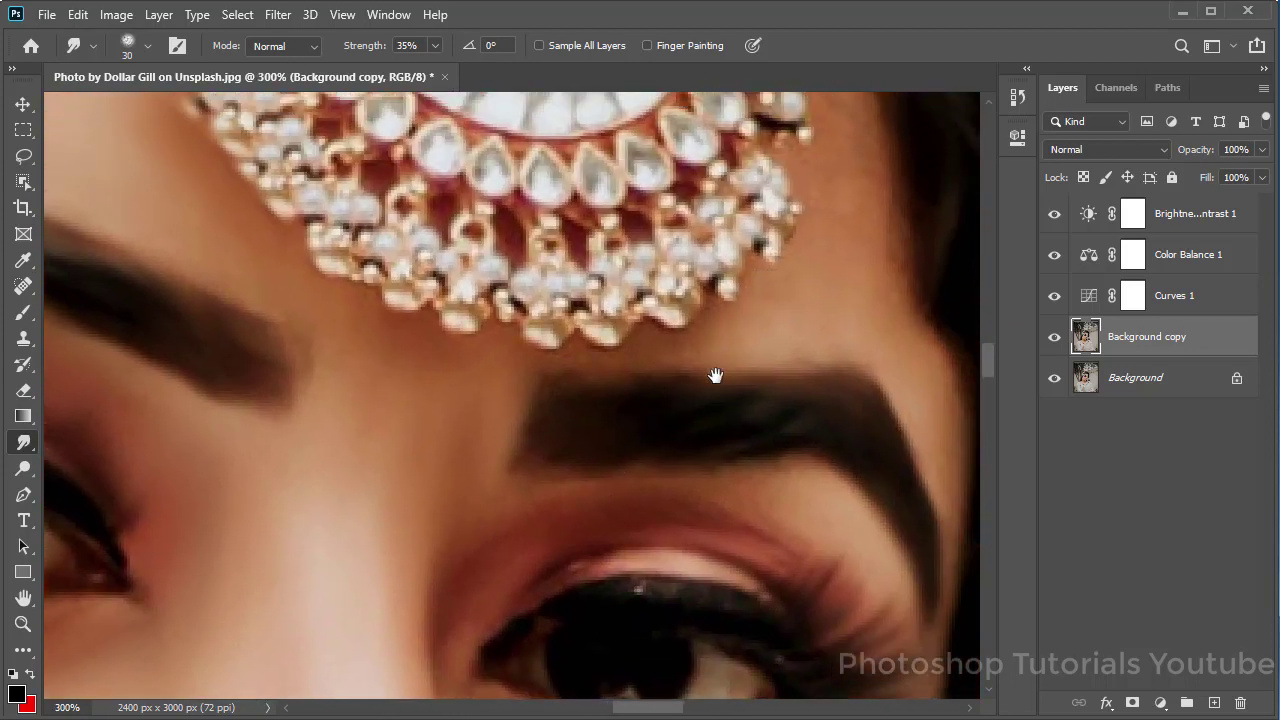
# Smudge the skin around the forehead pendant edges with the brush at 20, then 25.
pyautogui.press('[')
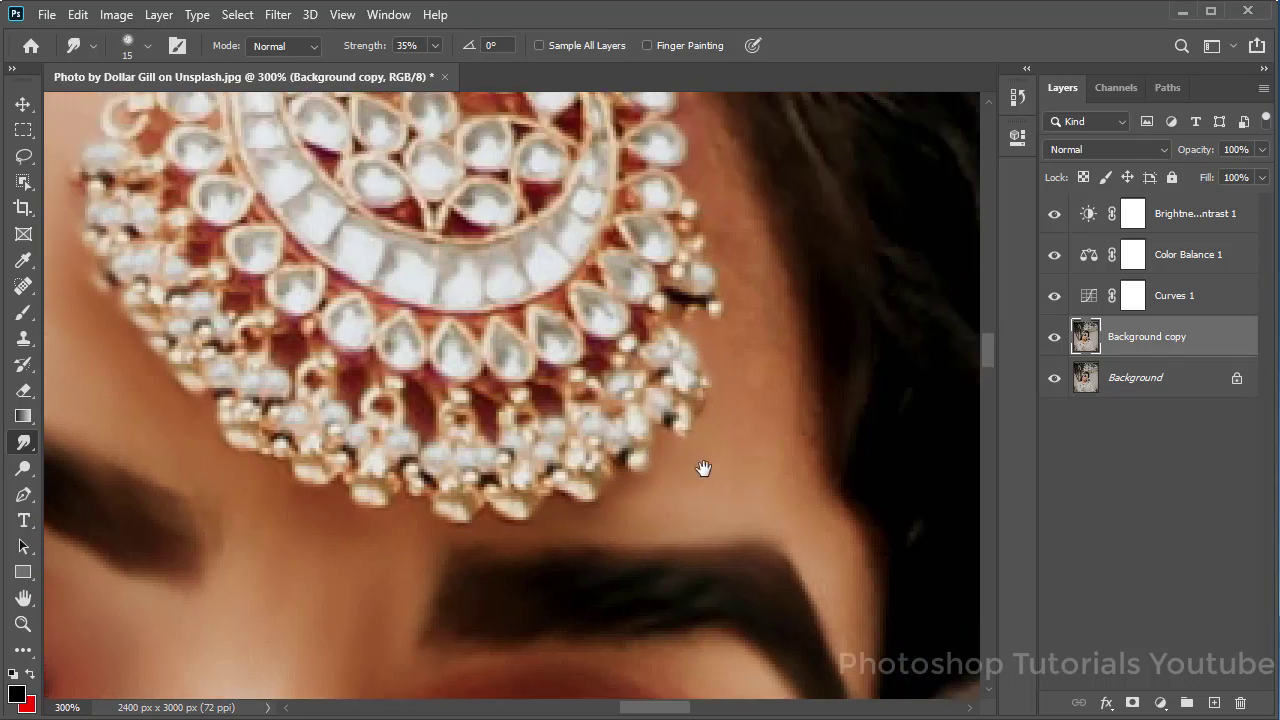
pyautogui.moveTo(757, 410); pyautogui.dragTo(705, 480)
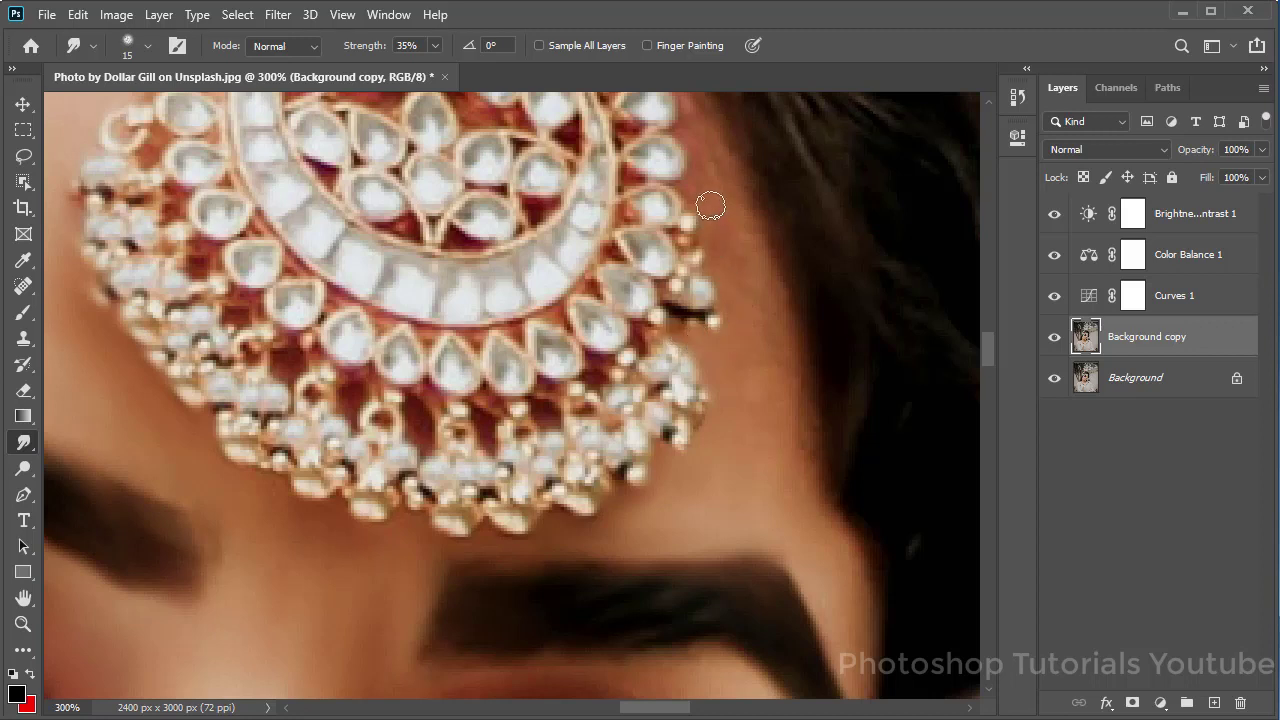
pyautogui.moveTo(704, 183); pyautogui.dragTo(686, 329)
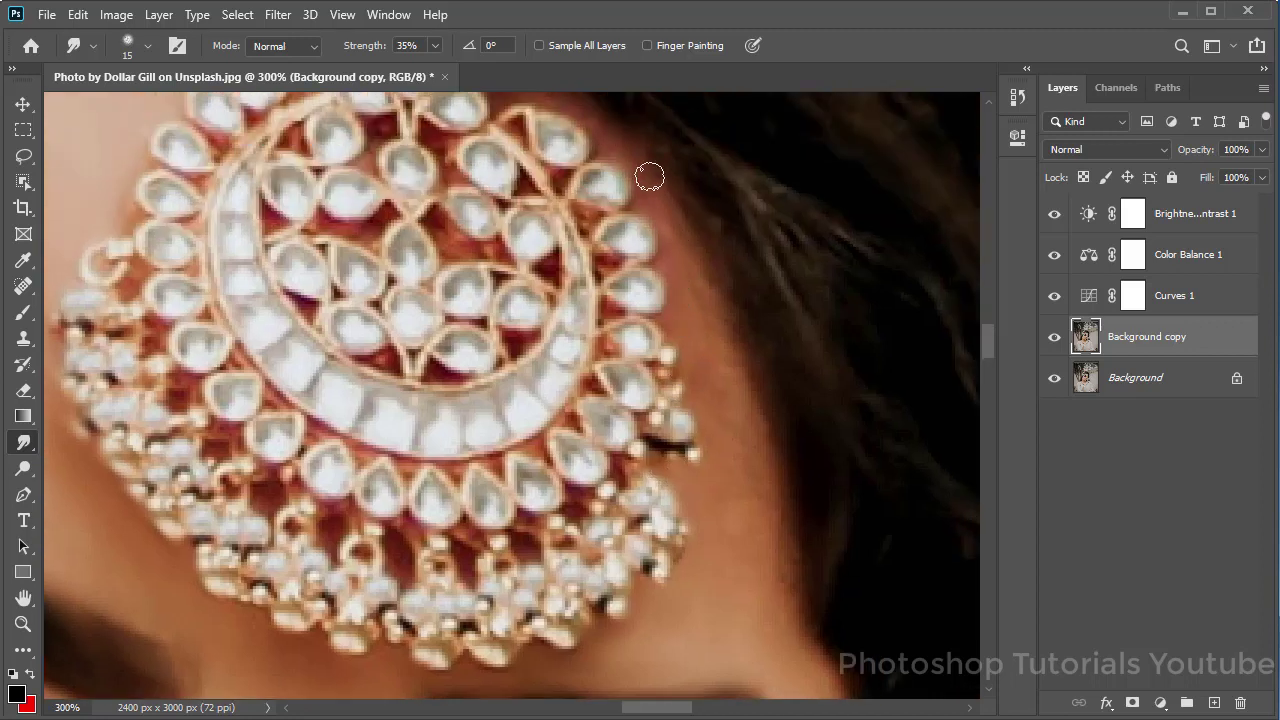
pyautogui.moveTo(603, 133); pyautogui.dragTo(652, 291)
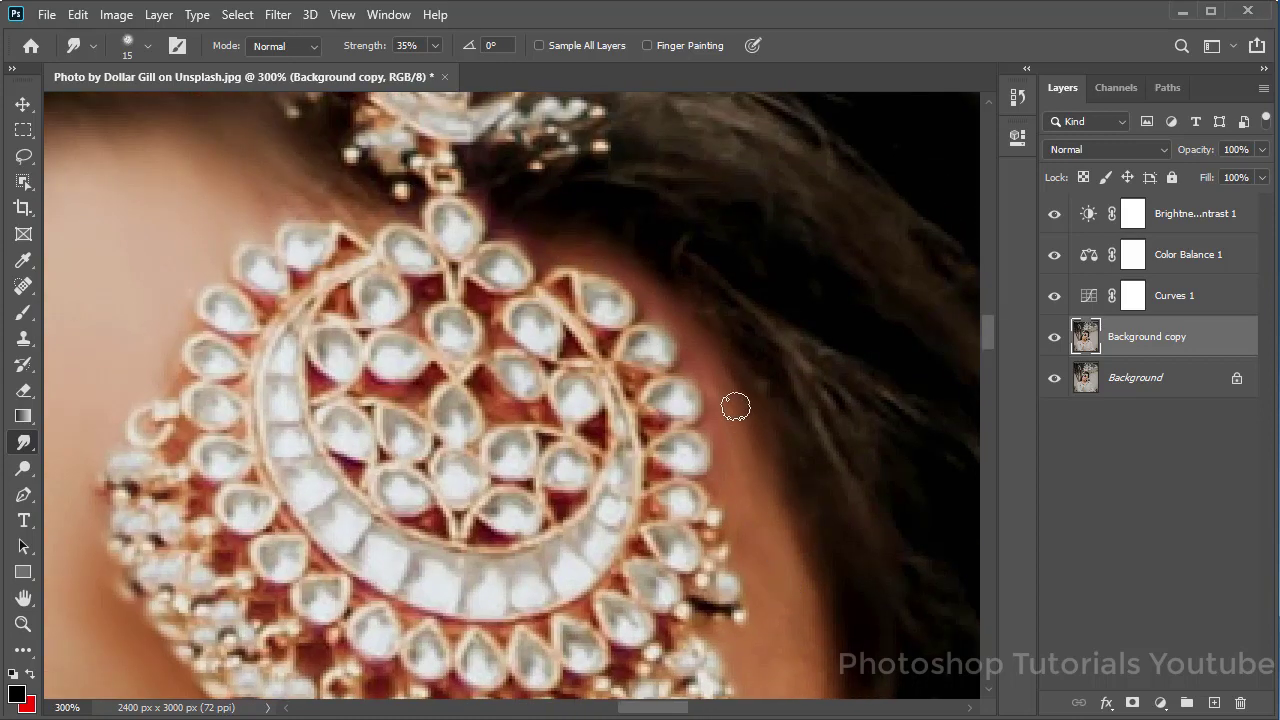
pyautogui.moveTo(805, 613); pyautogui.dragTo(750, 356)
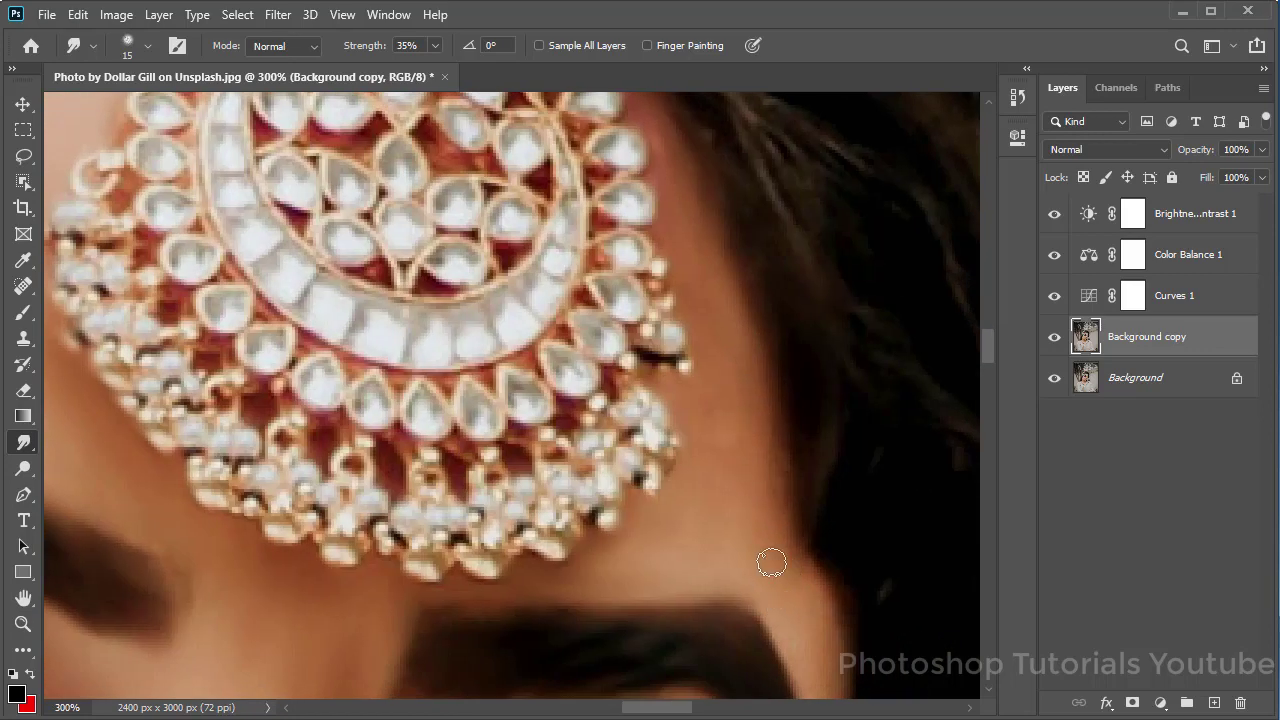
pyautogui.press(']')
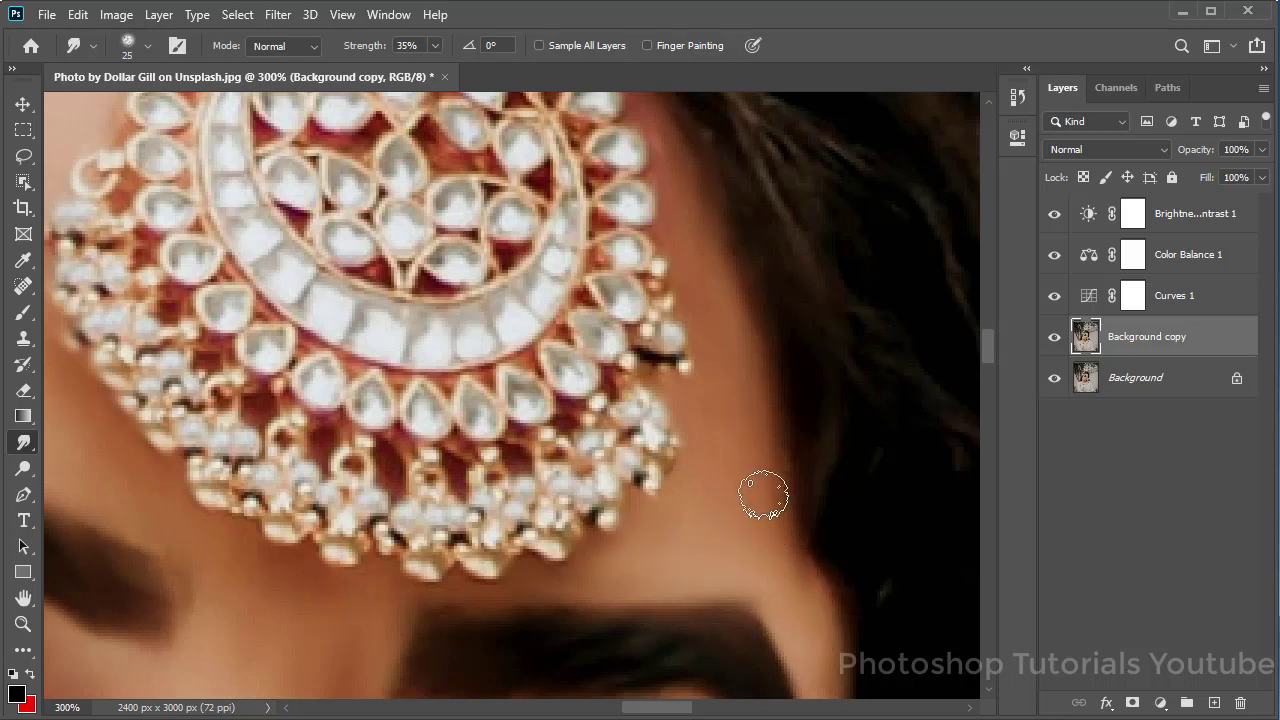
# Move the view onto the right eyebrow and both eyes.
pyautogui.scroll(-3, 830, 560)
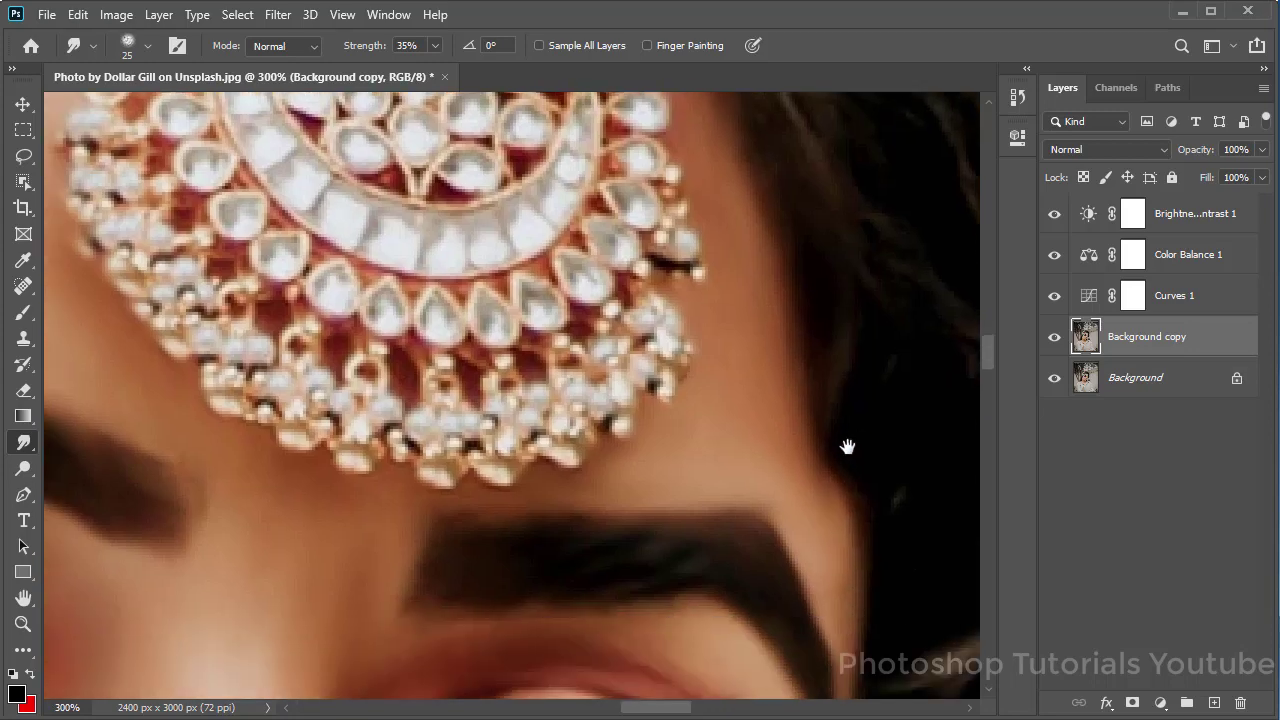
pyautogui.scroll(-2, 840, 440)
pyautogui.moveTo(846, 598); pyautogui.dragTo(851, 458)
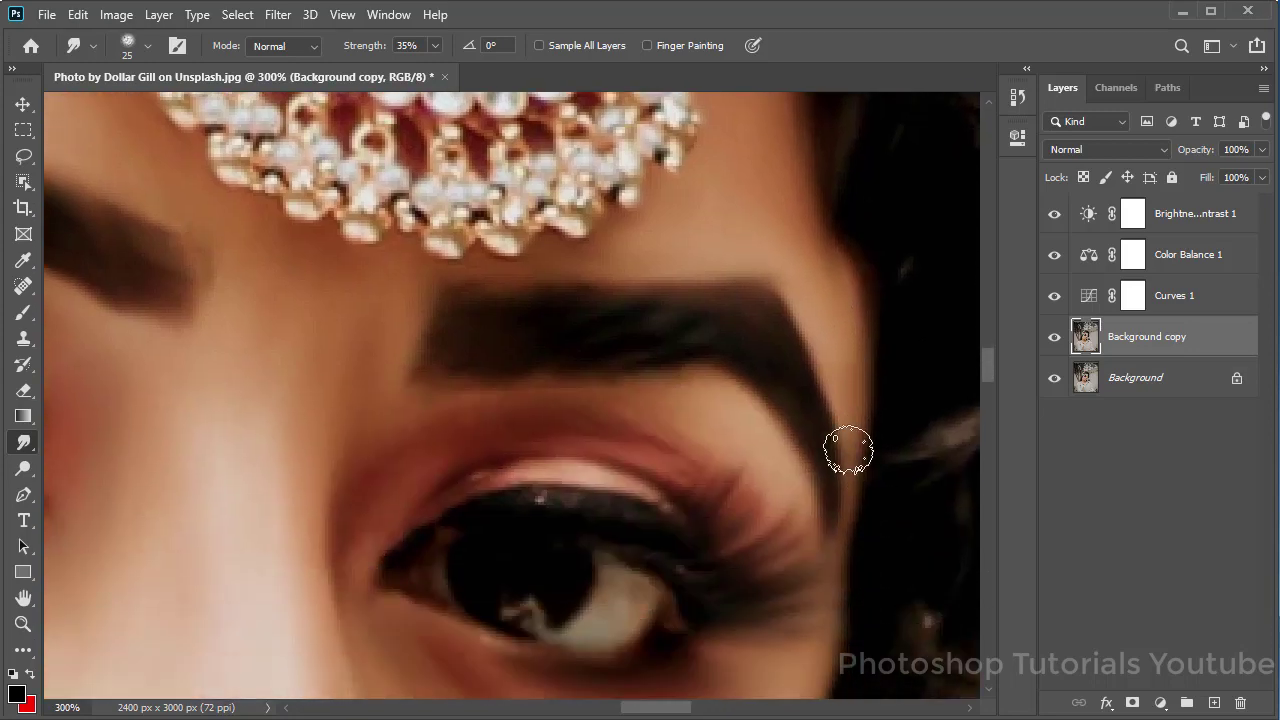
pyautogui.moveTo(834, 617)
pyautogui.mouseDown()
pyautogui.moveTo(869, 506)
pyautogui.moveTo(826, 596)
pyautogui.mouseUp()
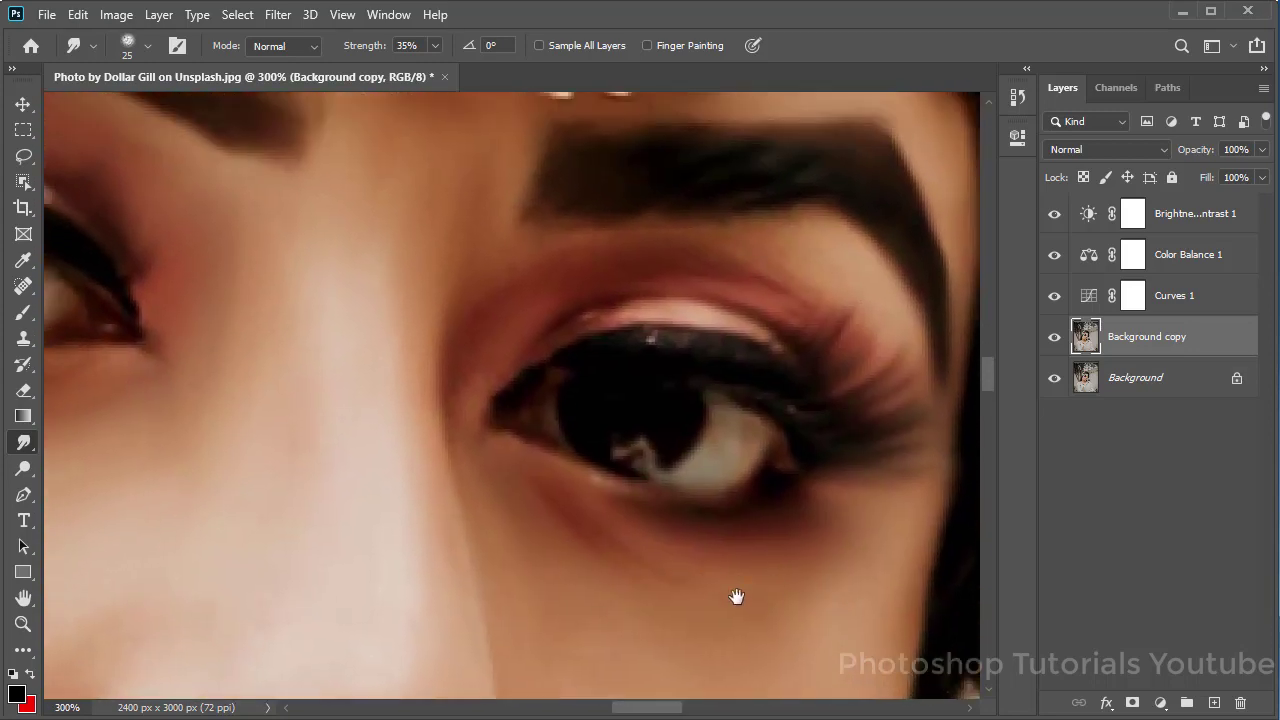
pyautogui.moveTo(736, 597); pyautogui.dragTo(926, 697)
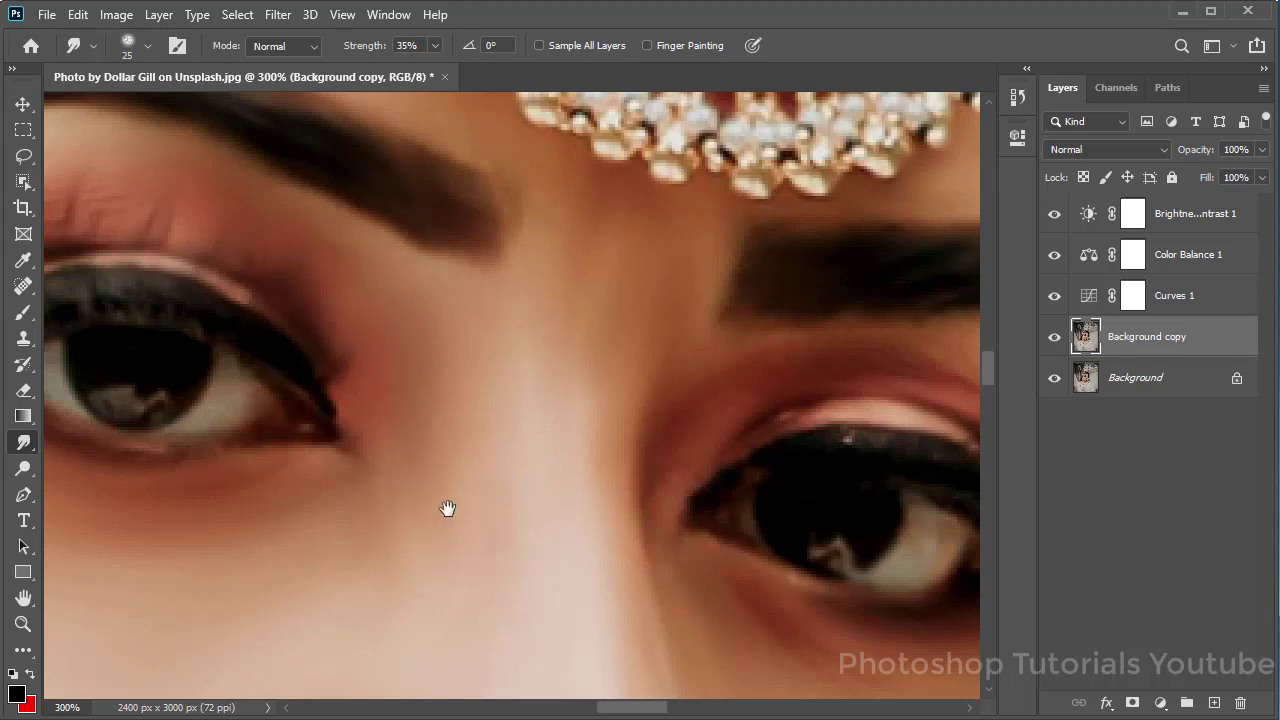
pyautogui.moveTo(475, 494); pyautogui.dragTo(480, 491)
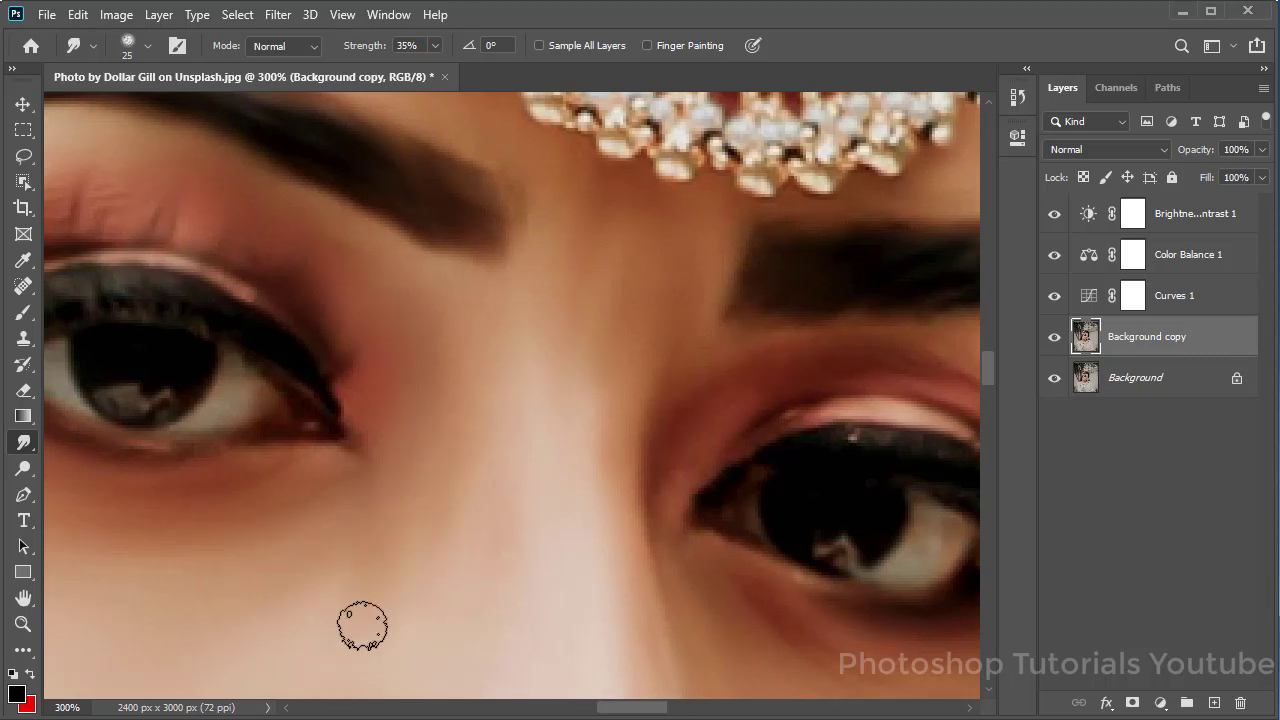
# Zoom out and reposition the view around the ear, eye and eyebrow.
pyautogui.click(569, 509)
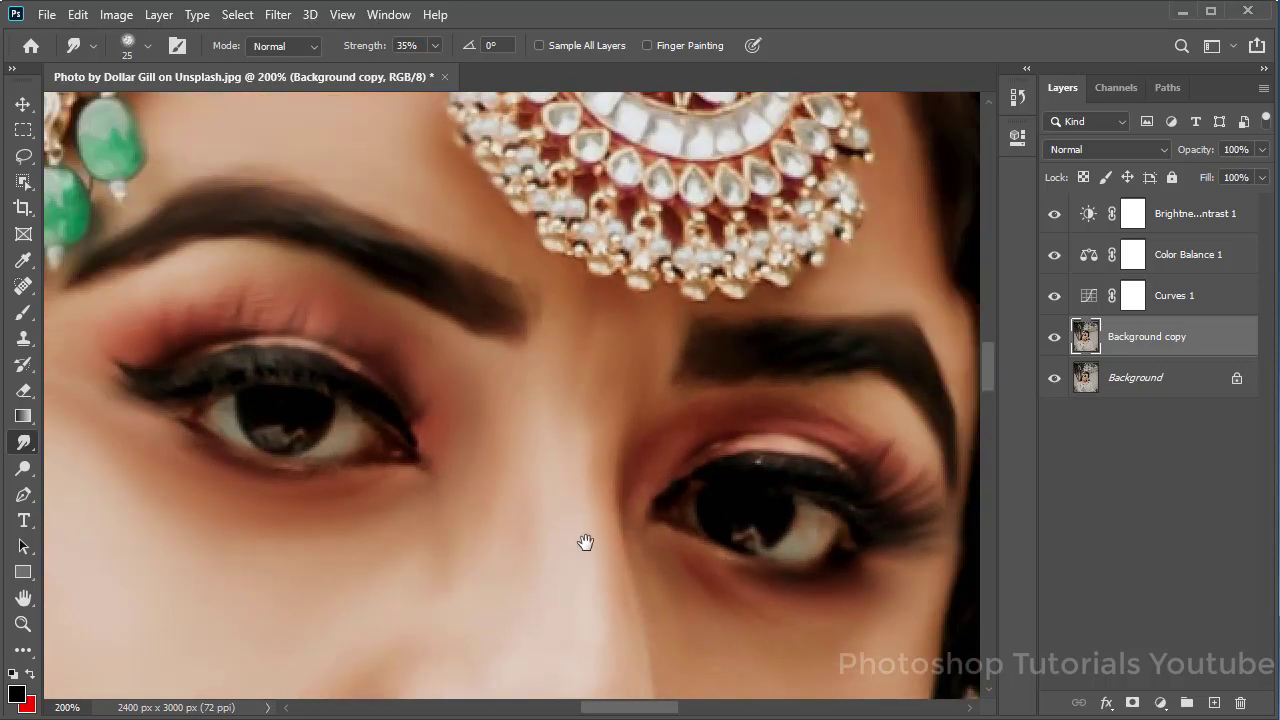
pyautogui.scroll(2, 583, 540)
pyautogui.scroll(1, 614, 603)
pyautogui.scroll(1, 620, 617)
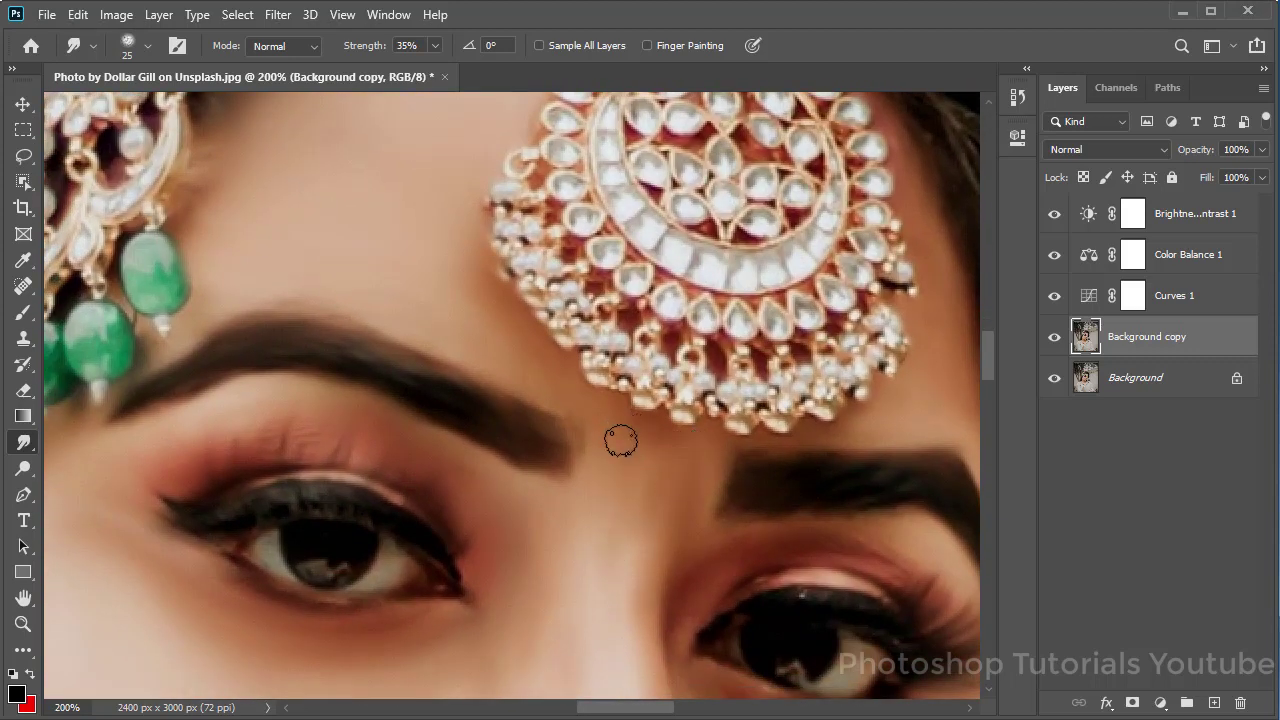
pyautogui.scroll(1, 628, 460)
pyautogui.scroll(1, 628, 485)
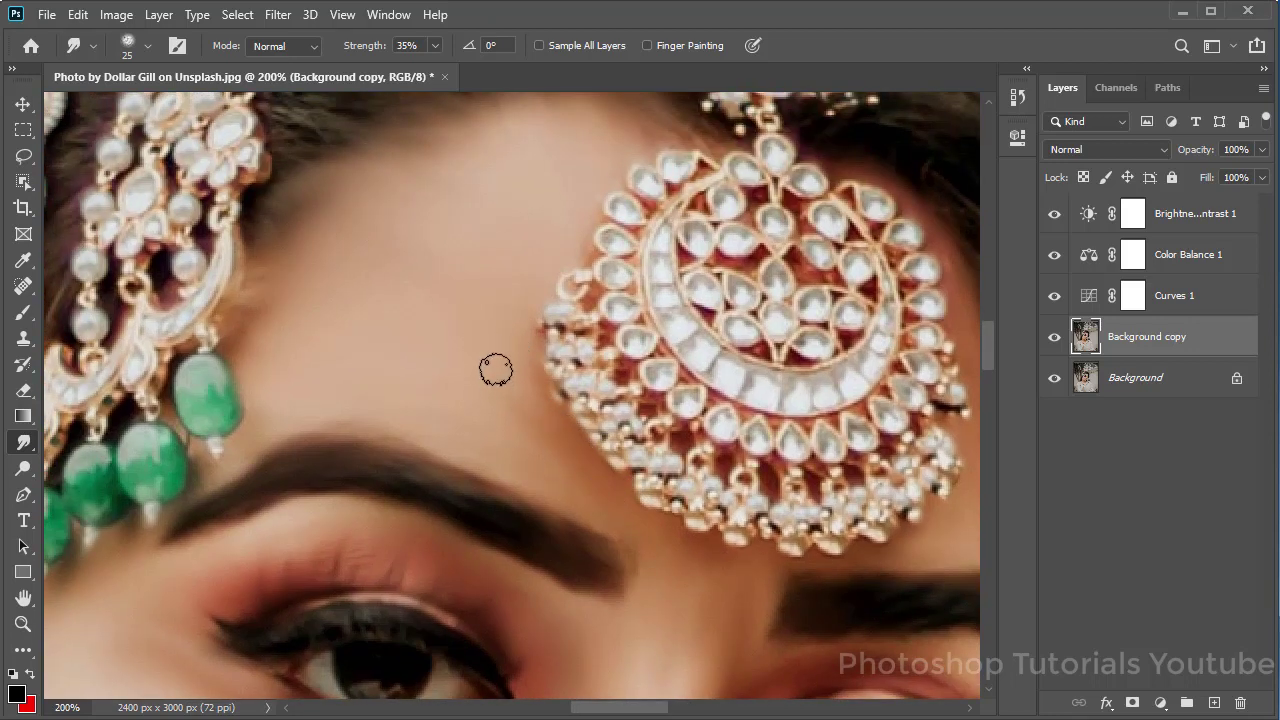
pyautogui.scroll(1, 557, 491)
pyautogui.scroll(2, 532, 446)
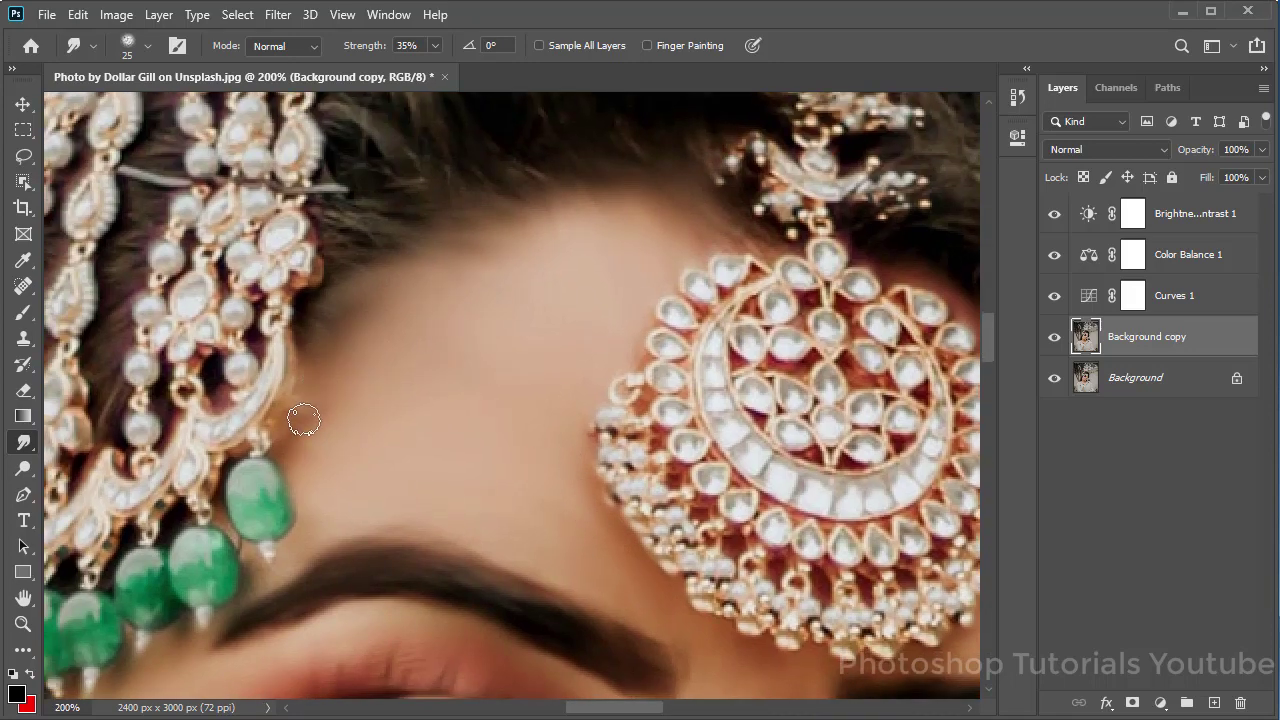
pyautogui.moveTo(300, 448); pyautogui.dragTo(453, 358)
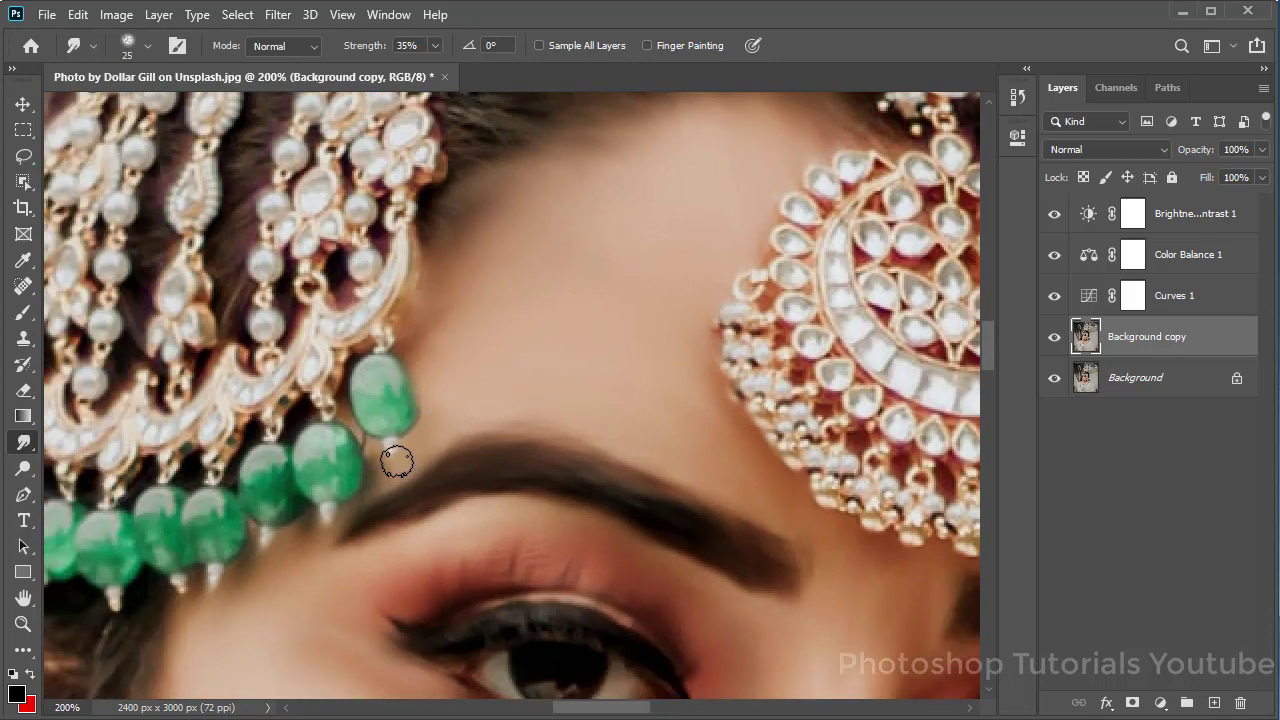
pyautogui.moveTo(380, 478); pyautogui.dragTo(505, 350)
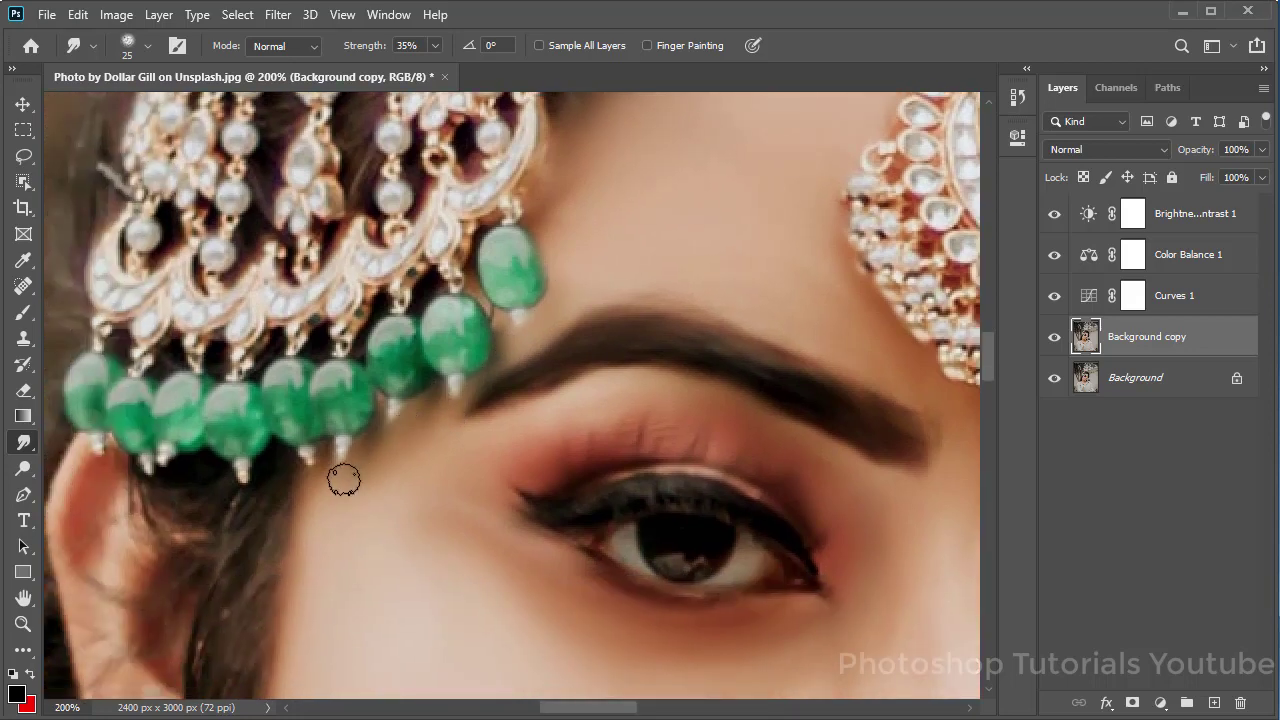
pyautogui.moveTo(341, 450); pyautogui.dragTo(432, 390)
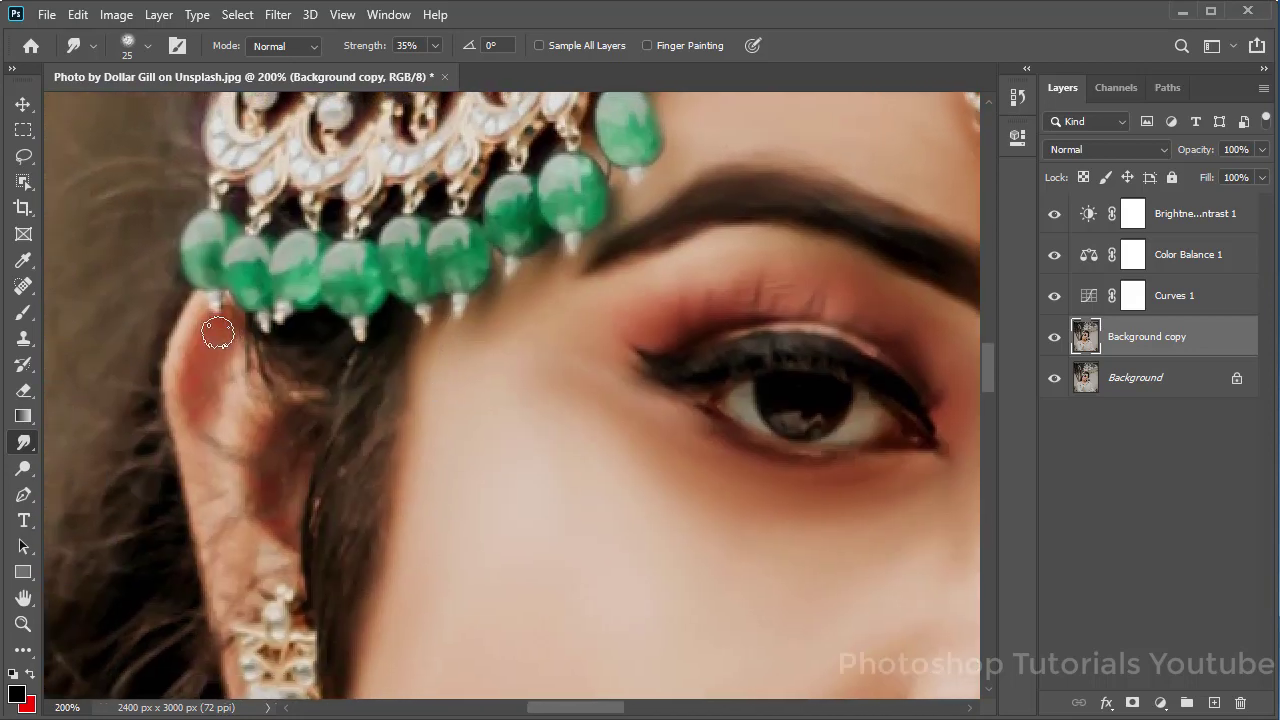
# Smudge the ear's reddish tones, the earring edge and the hair strands beside it.
pyautogui.moveTo(177, 356); pyautogui.dragTo(180, 440)
pyautogui.moveTo(218, 350); pyautogui.dragTo(231, 418)
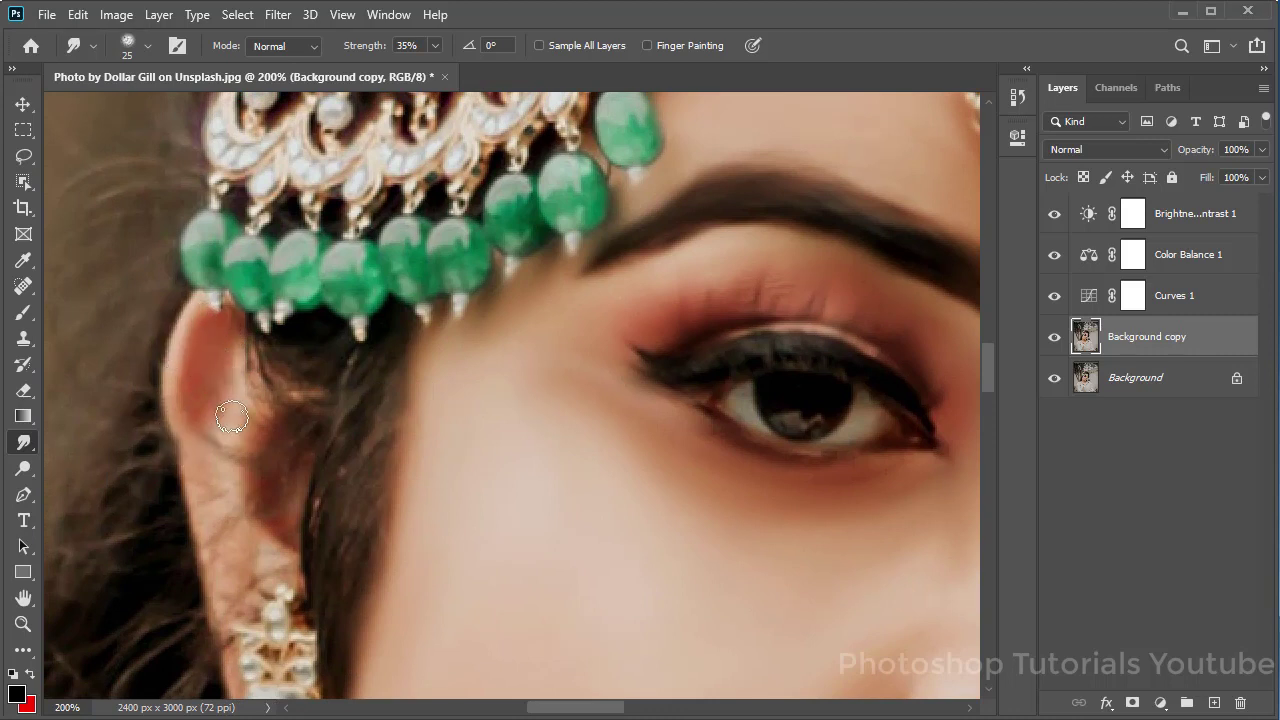
pyautogui.moveTo(240, 372)
pyautogui.mouseDown()
pyautogui.moveTo(258, 441)
pyautogui.moveTo(209, 420)
pyautogui.moveTo(235, 551)
pyautogui.mouseUp()
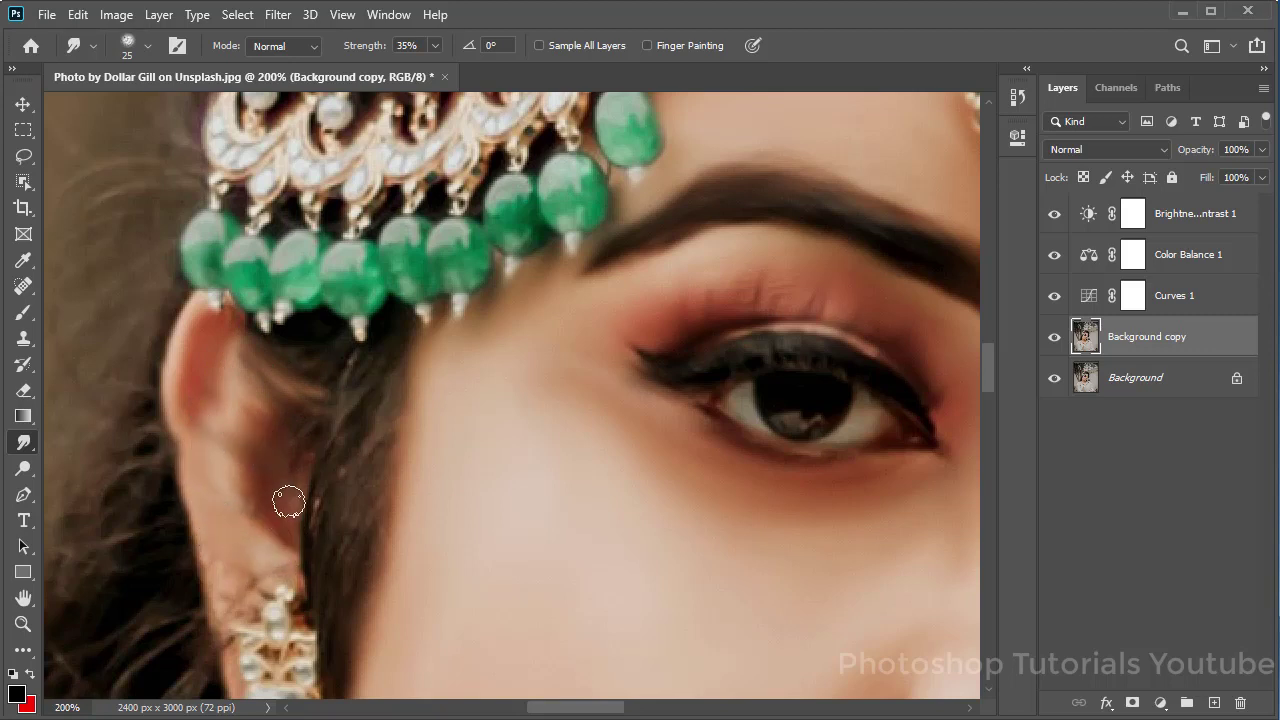
pyautogui.moveTo(300, 455); pyautogui.dragTo(362, 300)
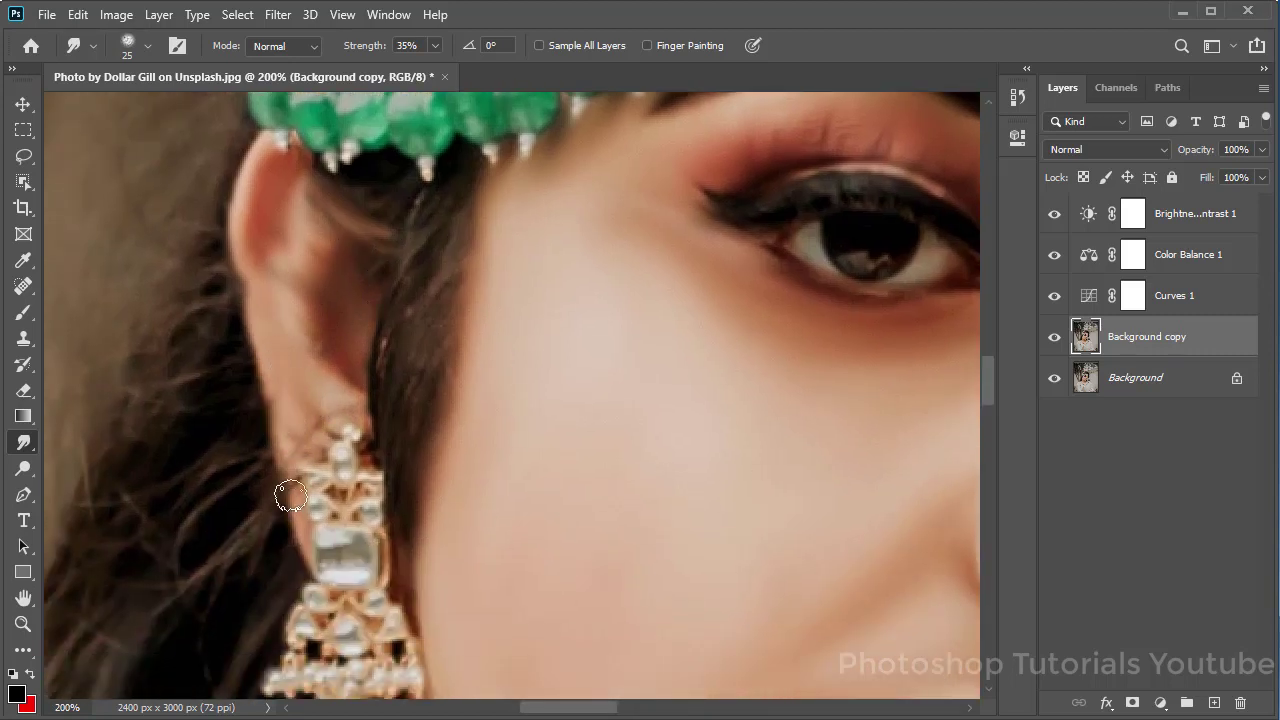
pyautogui.moveTo(290, 496); pyautogui.dragTo(307, 549)
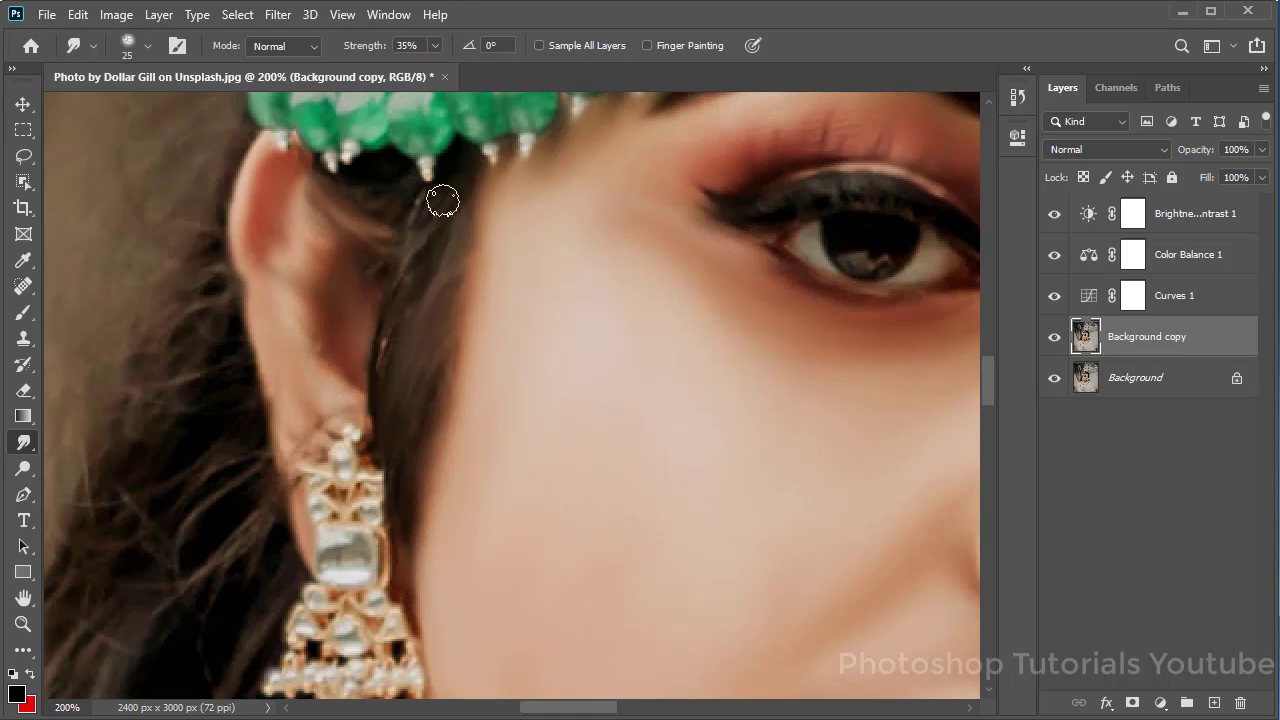
pyautogui.moveTo(443, 201); pyautogui.dragTo(405, 424)
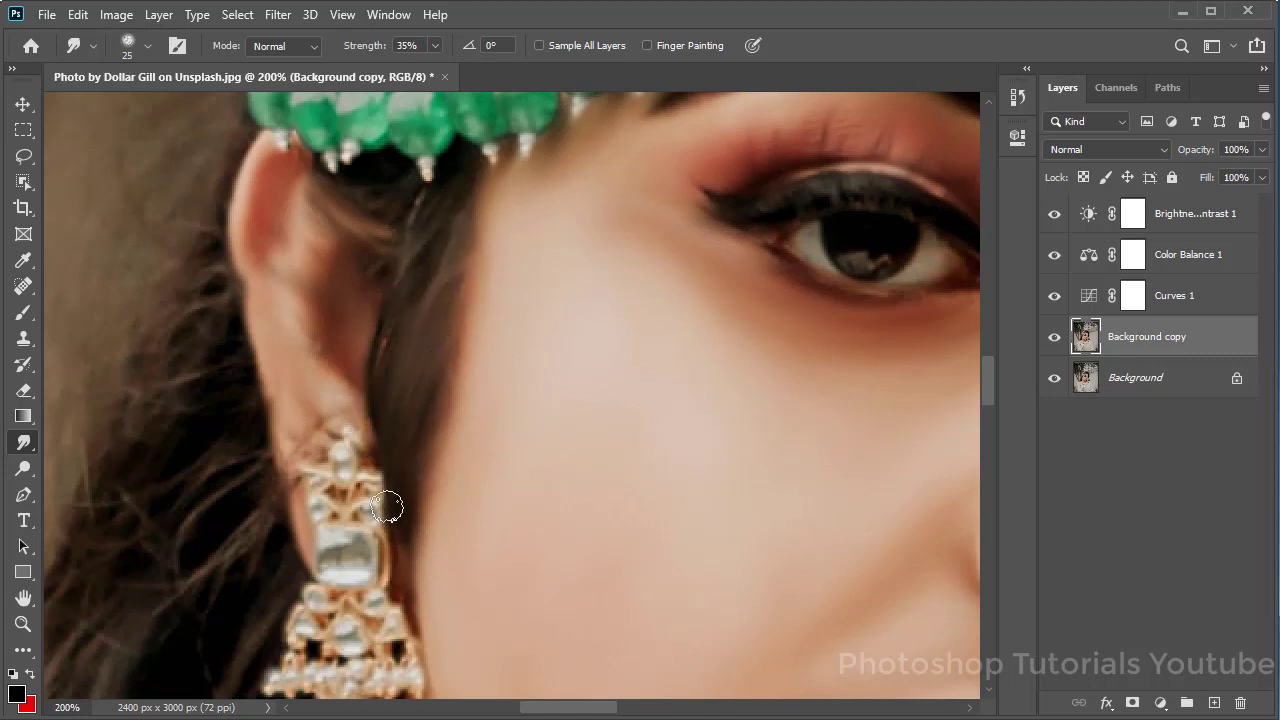
pyautogui.moveTo(432, 218); pyautogui.dragTo(389, 277)
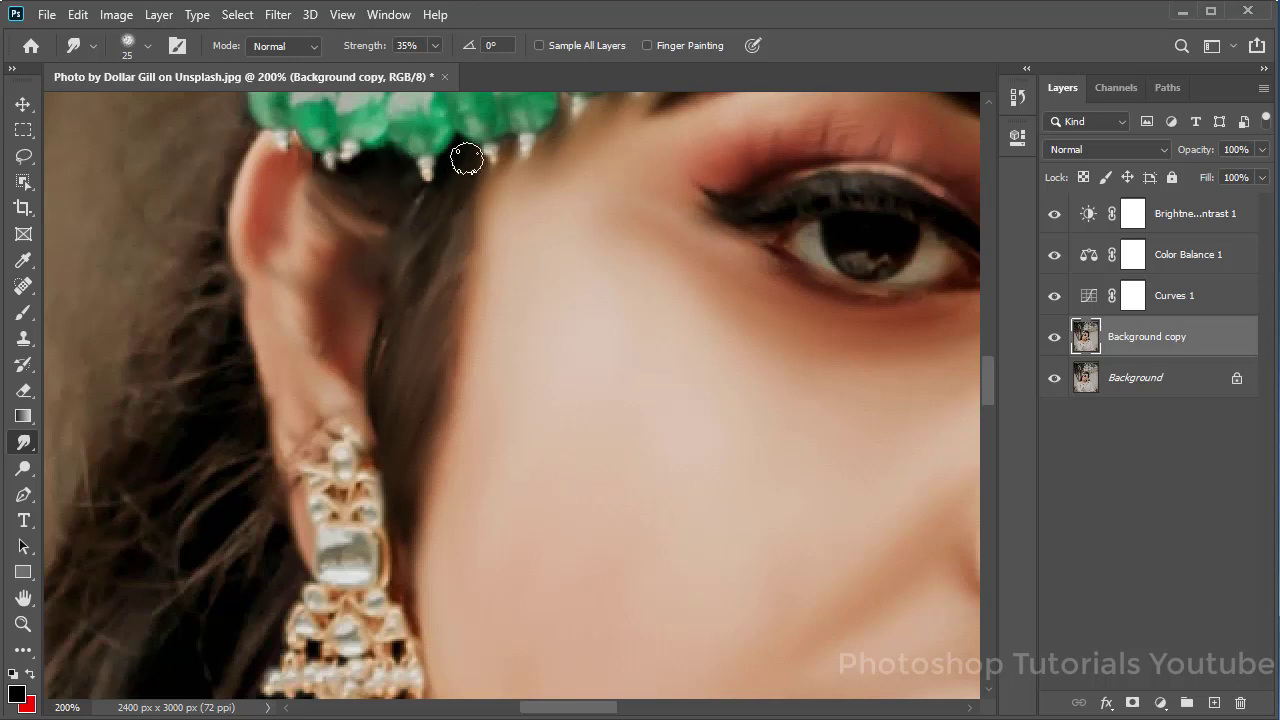
# Smudge the upper lash line and eyelid of the eye.
pyautogui.moveTo(466, 265); pyautogui.dragTo(403, 329)
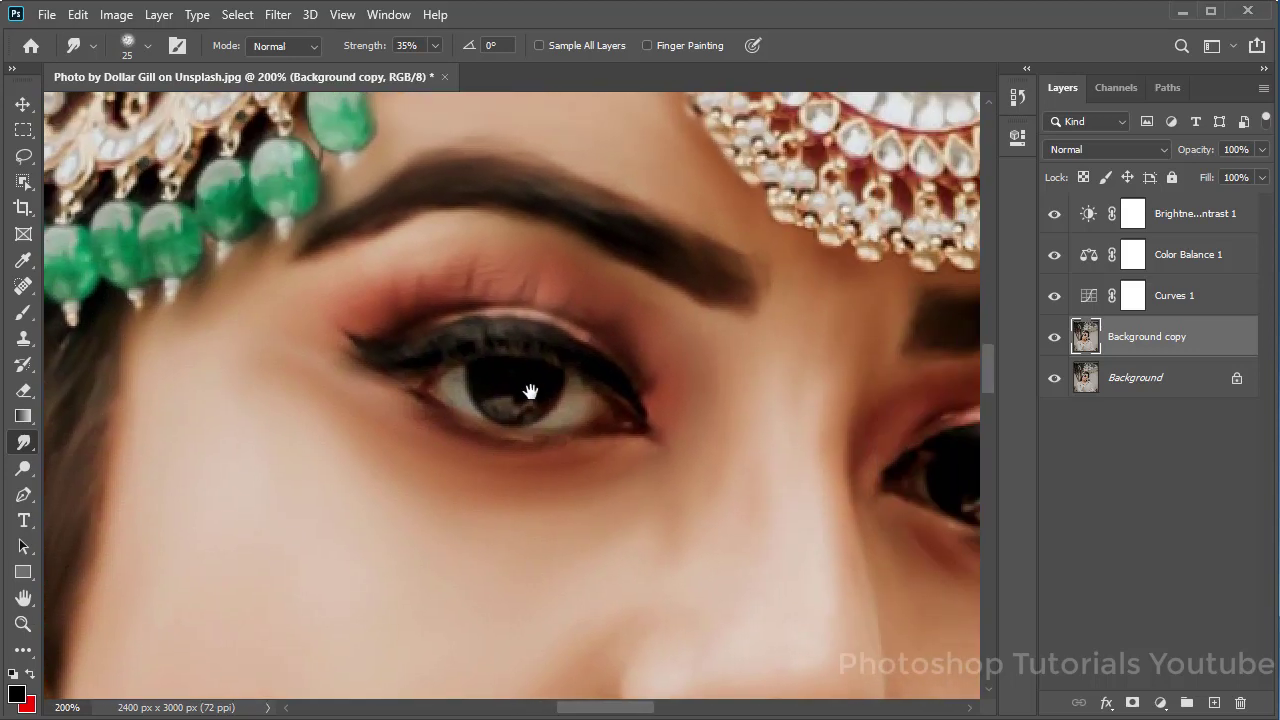
pyautogui.hscroll(5, 380, 360)
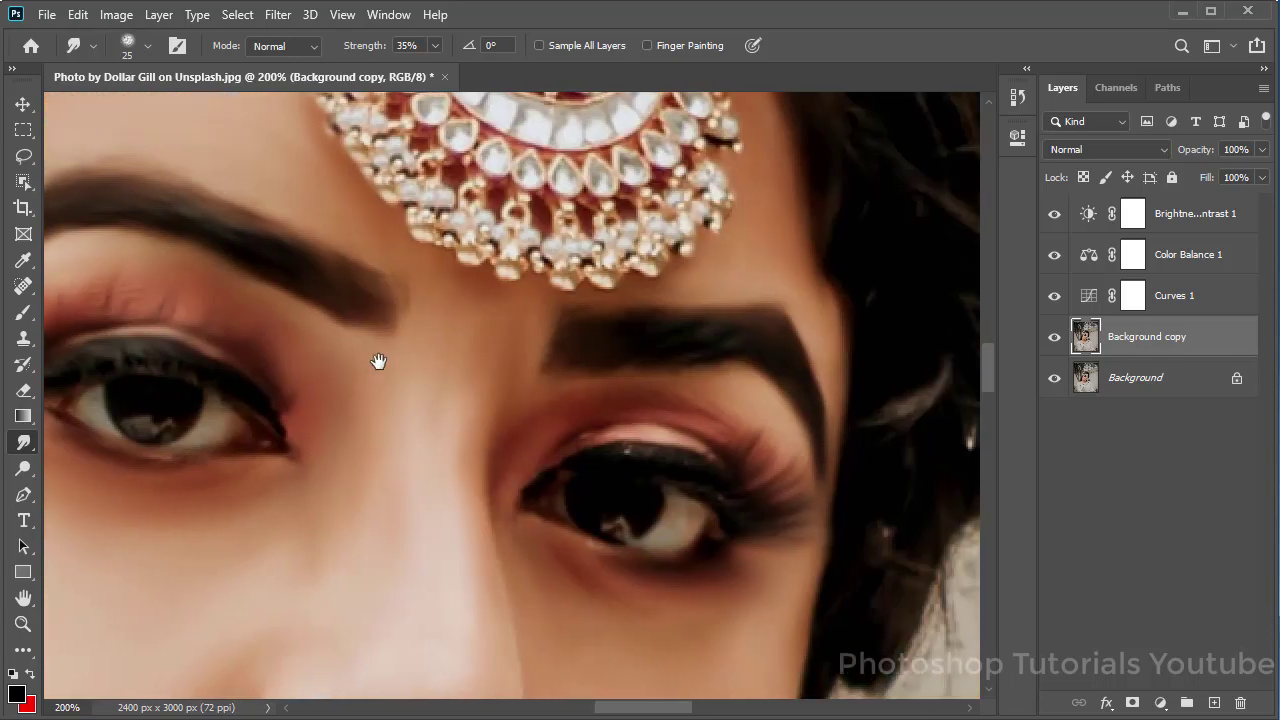
pyautogui.moveTo(562, 451)
pyautogui.mouseDown()
pyautogui.moveTo(666, 434)
pyautogui.moveTo(743, 476)
pyautogui.mouseUp()
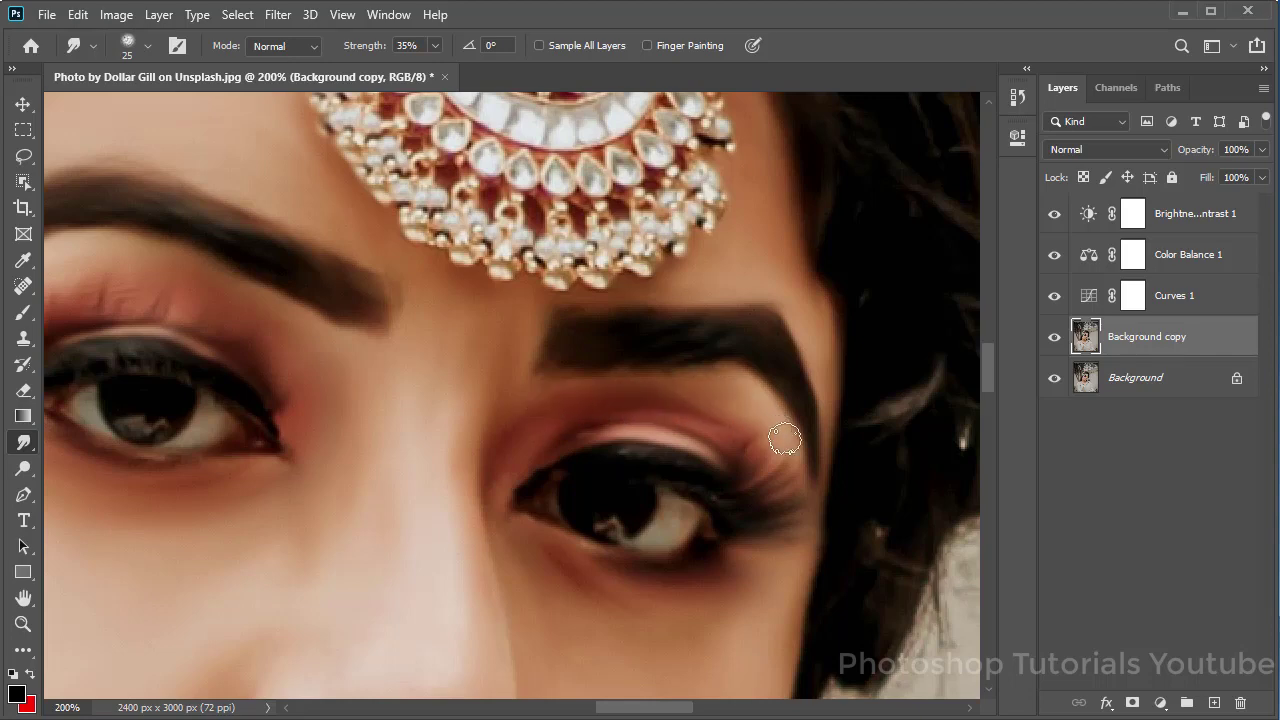
pyautogui.scroll(-2, 637, 426)
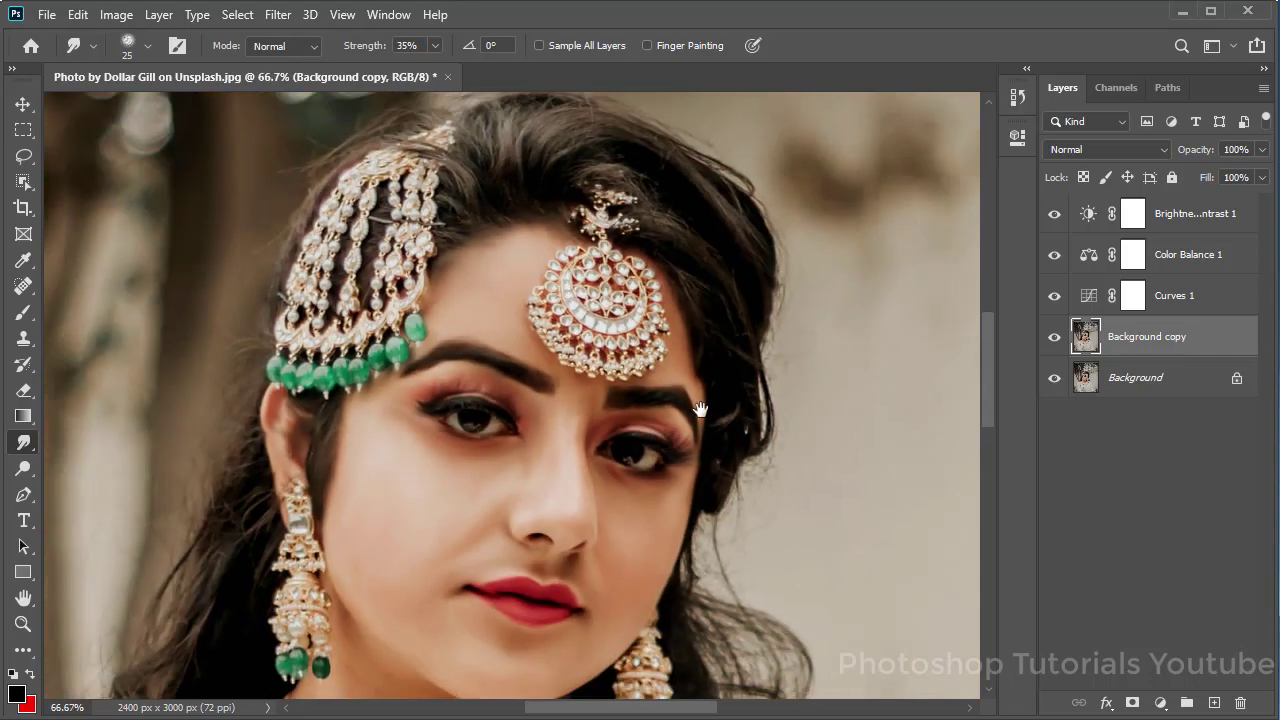
# Zoom out to the whole portrait, then frame the earring and cheek.
pyautogui.moveTo(657, 440); pyautogui.dragTo(740, 366)
pyautogui.scroll(-1, 717, 398)
pyautogui.moveTo(734, 451); pyautogui.dragTo(689, 397)
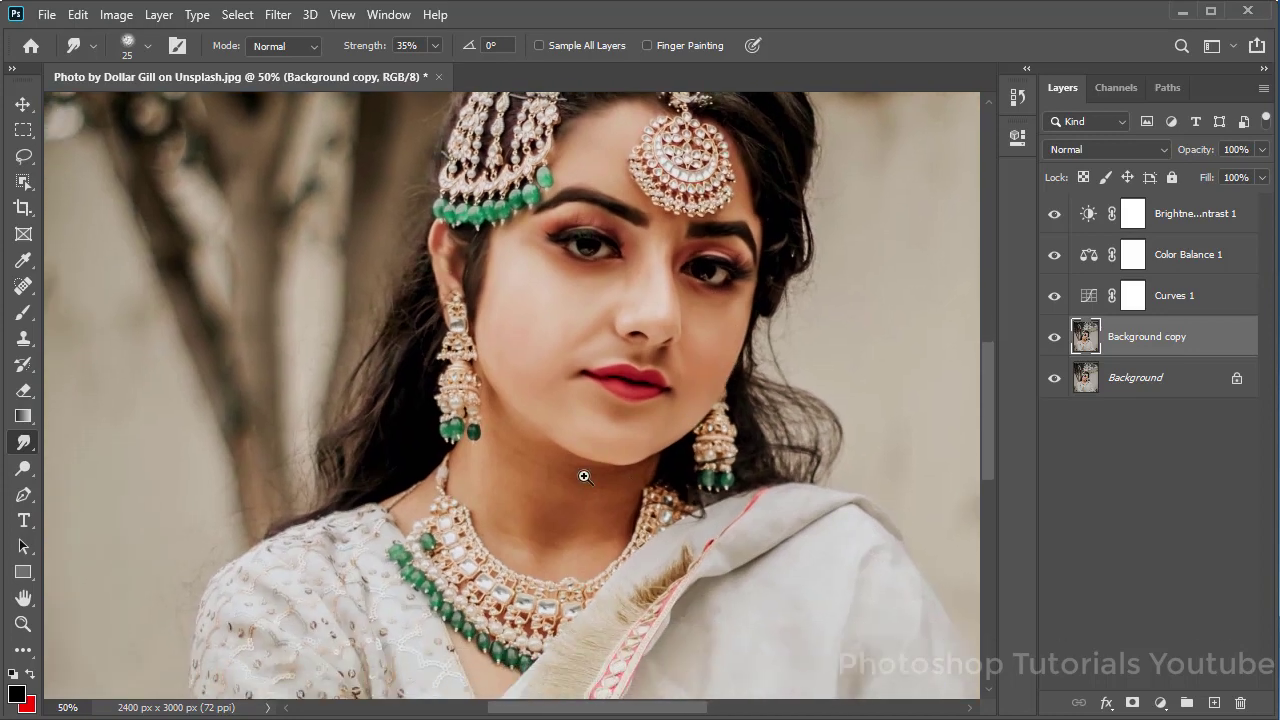
pyautogui.scroll(1, 583, 471)
pyautogui.scroll(2, 560, 460)
pyautogui.moveTo(522, 362); pyautogui.dragTo(583, 575)
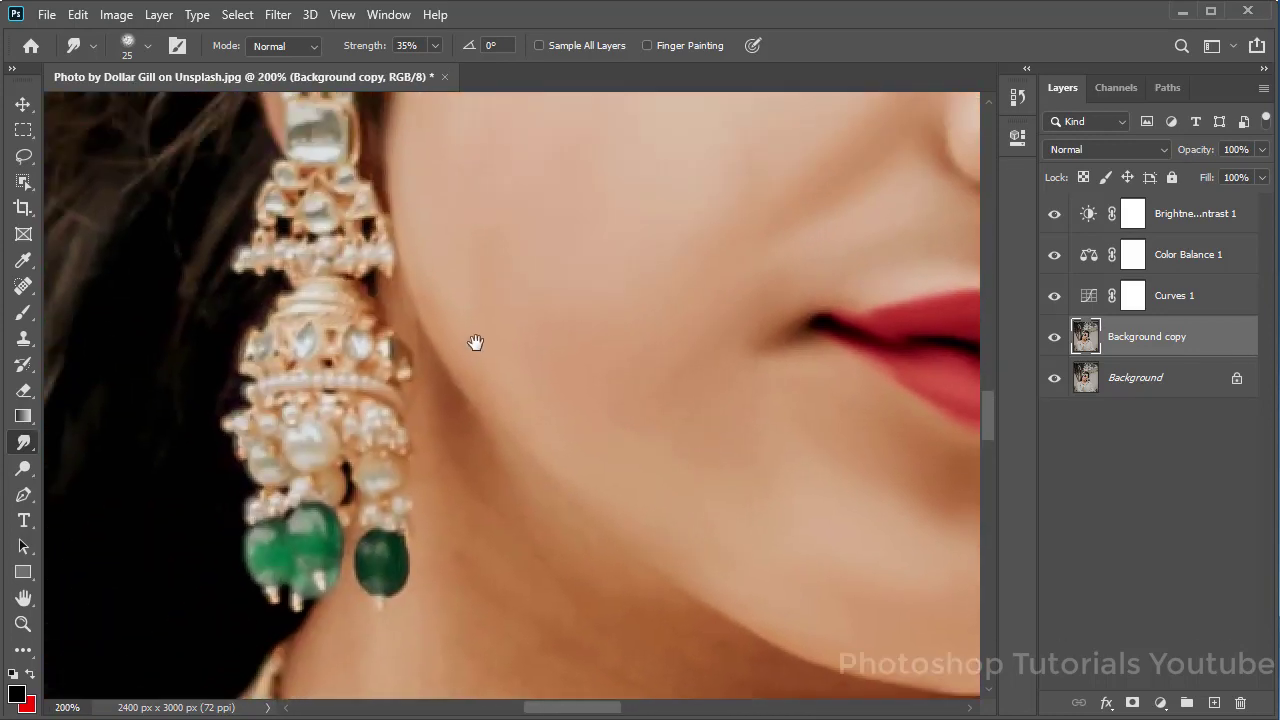
pyautogui.moveTo(474, 343); pyautogui.dragTo(517, 386)
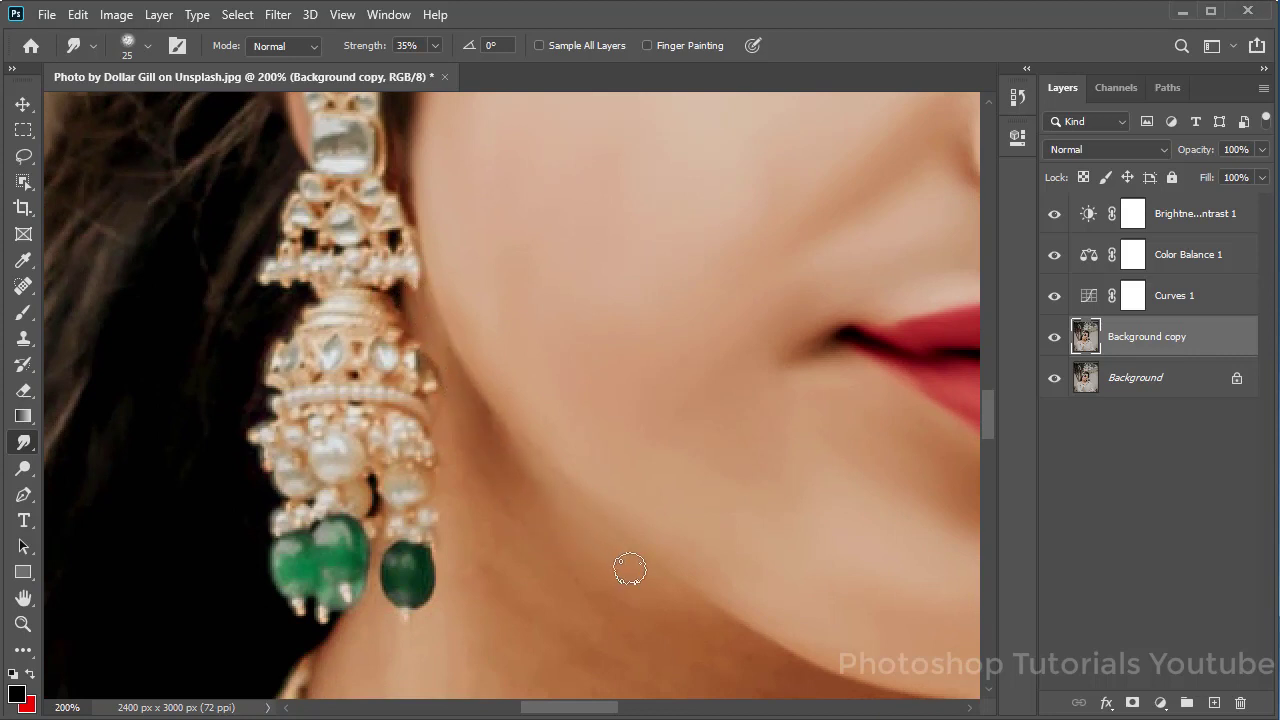
# Set the Smudge brush size to 40 px from the canvas right-click menu.
pyautogui.rightClick(587, 532)
pyautogui.click(710, 578)
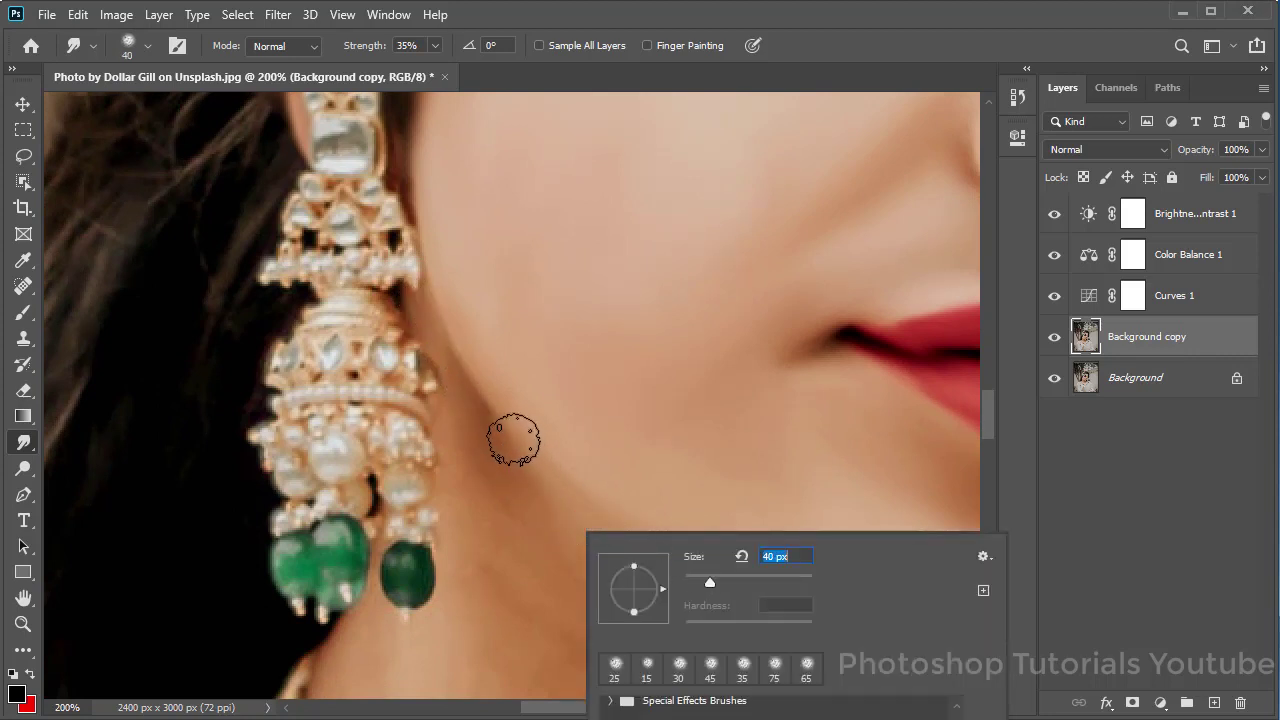
pyautogui.press('Return')
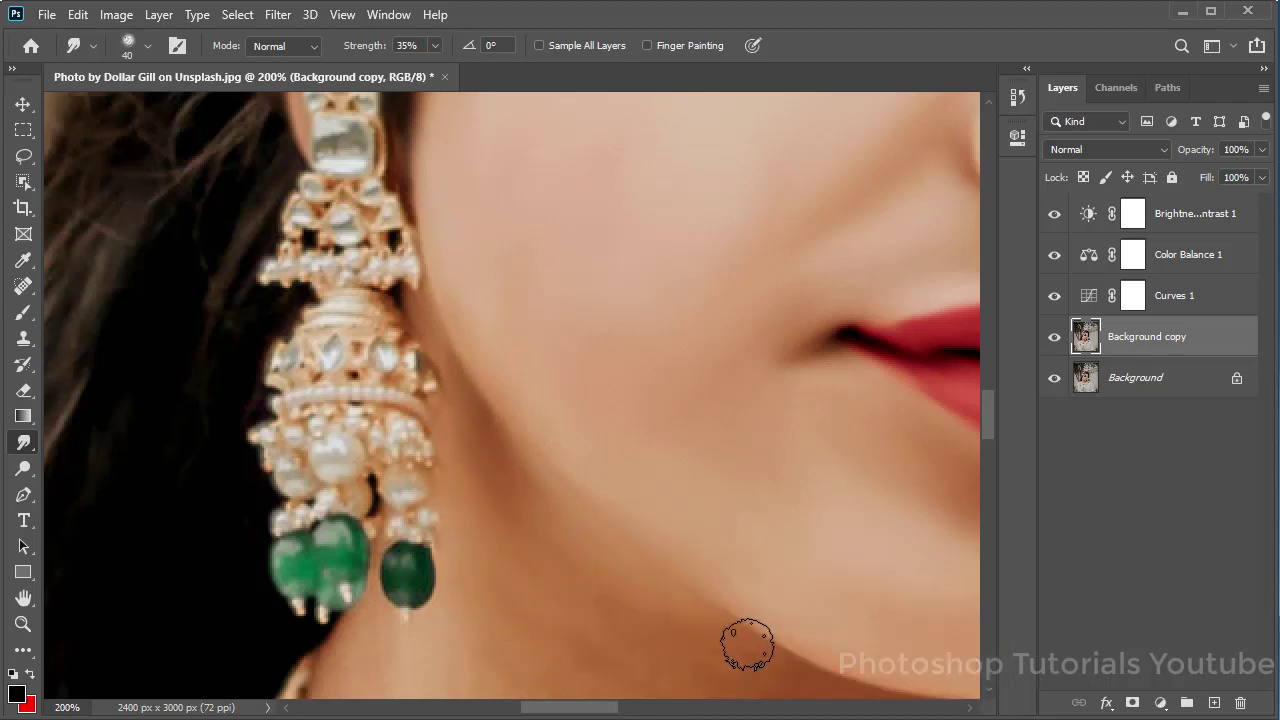
pyautogui.moveTo(747, 645)
pyautogui.mouseDown()
pyautogui.moveTo(537, 334)
pyautogui.moveTo(651, 403)
pyautogui.moveTo(821, 440)
pyautogui.mouseUp()
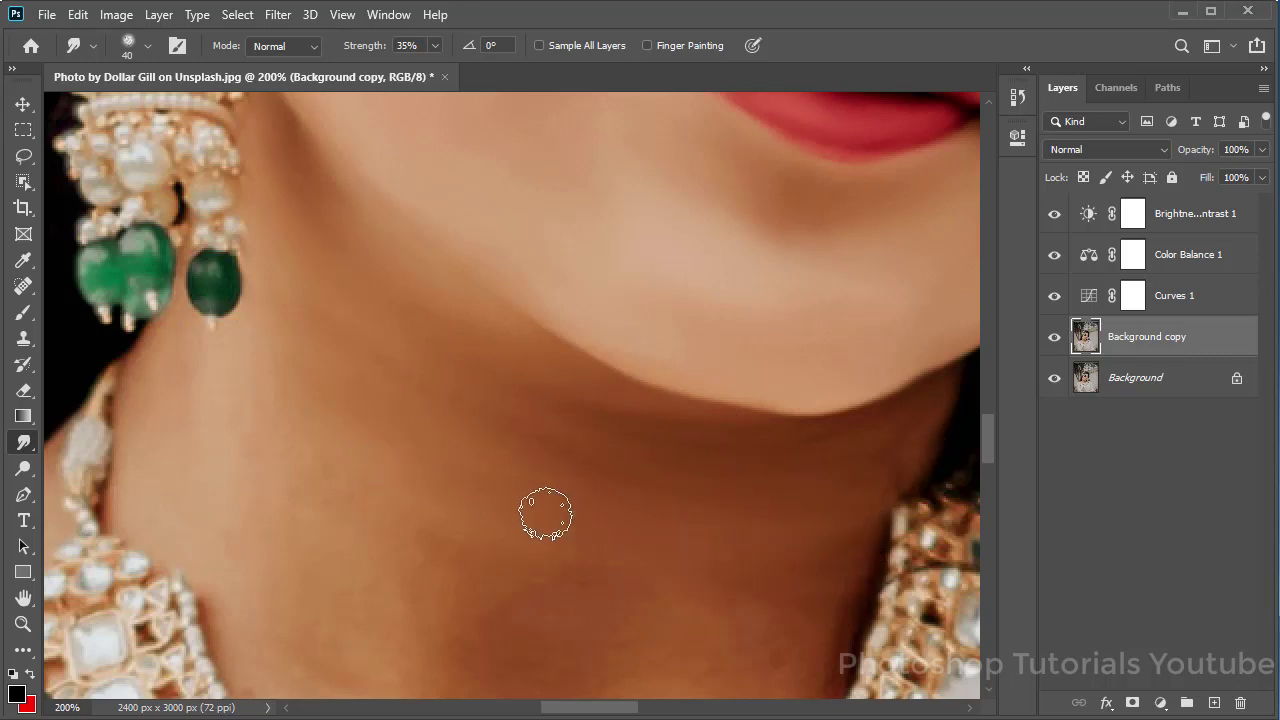
# Smudge the neck skin below the earring, panning down to the necklace.
pyautogui.moveTo(270, 288)
pyautogui.mouseDown()
pyautogui.moveTo(153, 372)
pyautogui.moveTo(207, 535)
pyautogui.mouseUp()
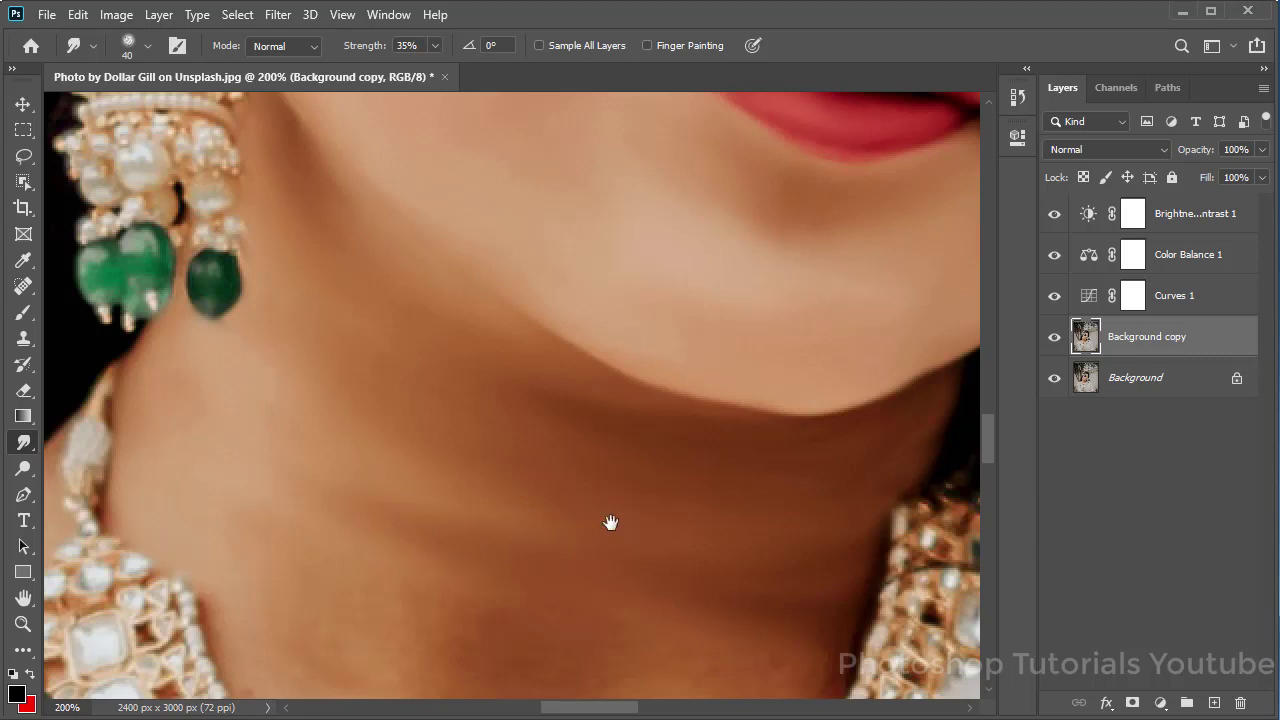
pyautogui.moveTo(610, 522); pyautogui.dragTo(612, 401)
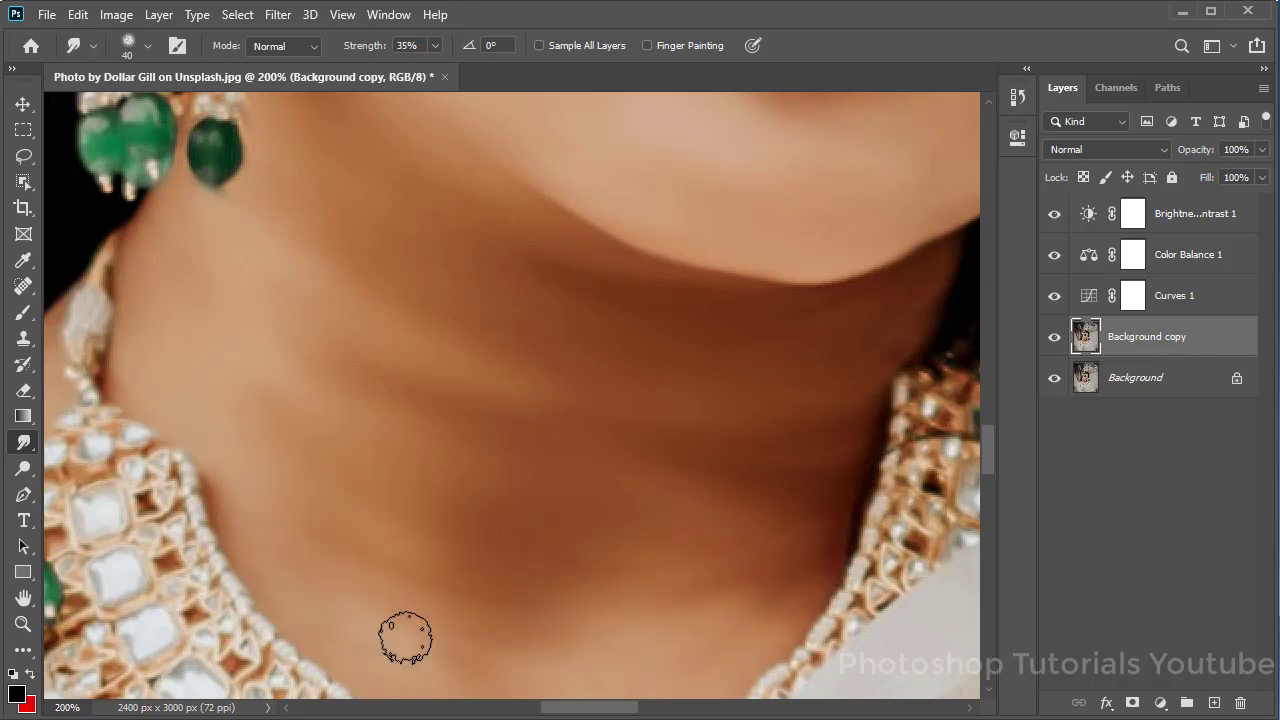
pyautogui.moveTo(629, 634); pyautogui.dragTo(614, 543)
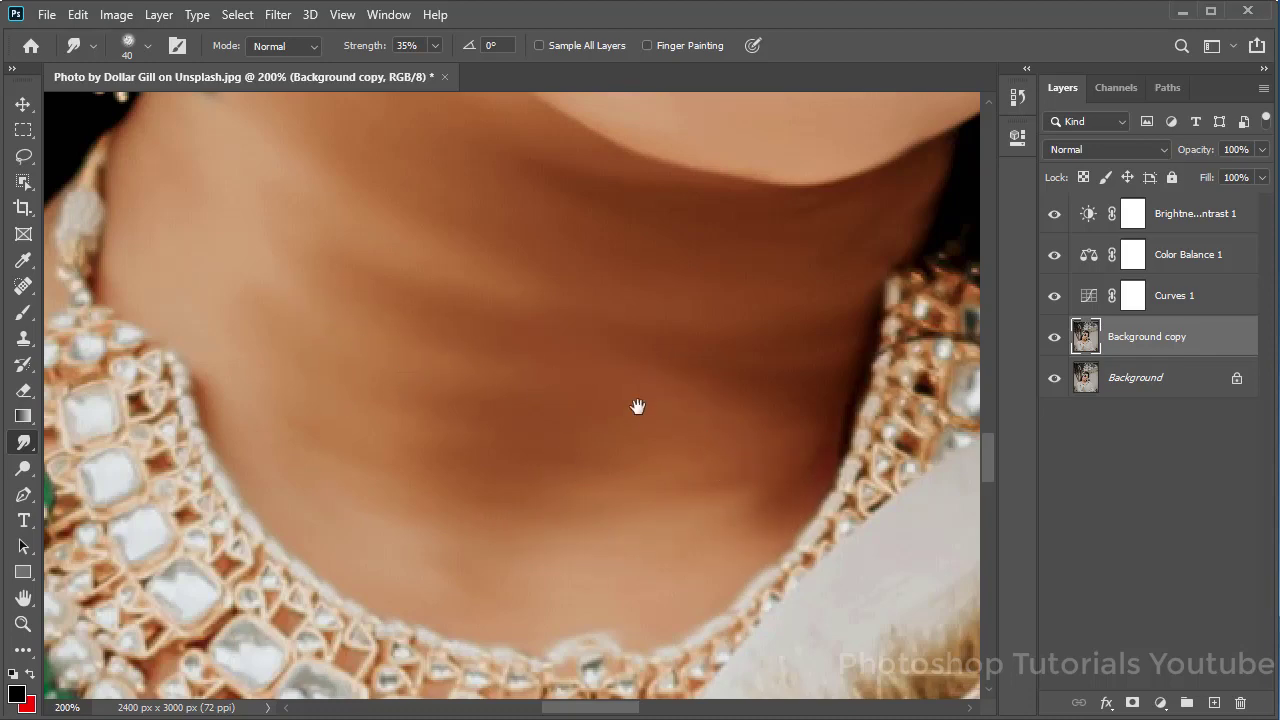
# Zoom in on the nose and smudge the nose bridge and the skin beside the nostril.
pyautogui.scroll(-2, 637, 406)
pyautogui.scroll(-1, 720, 390)
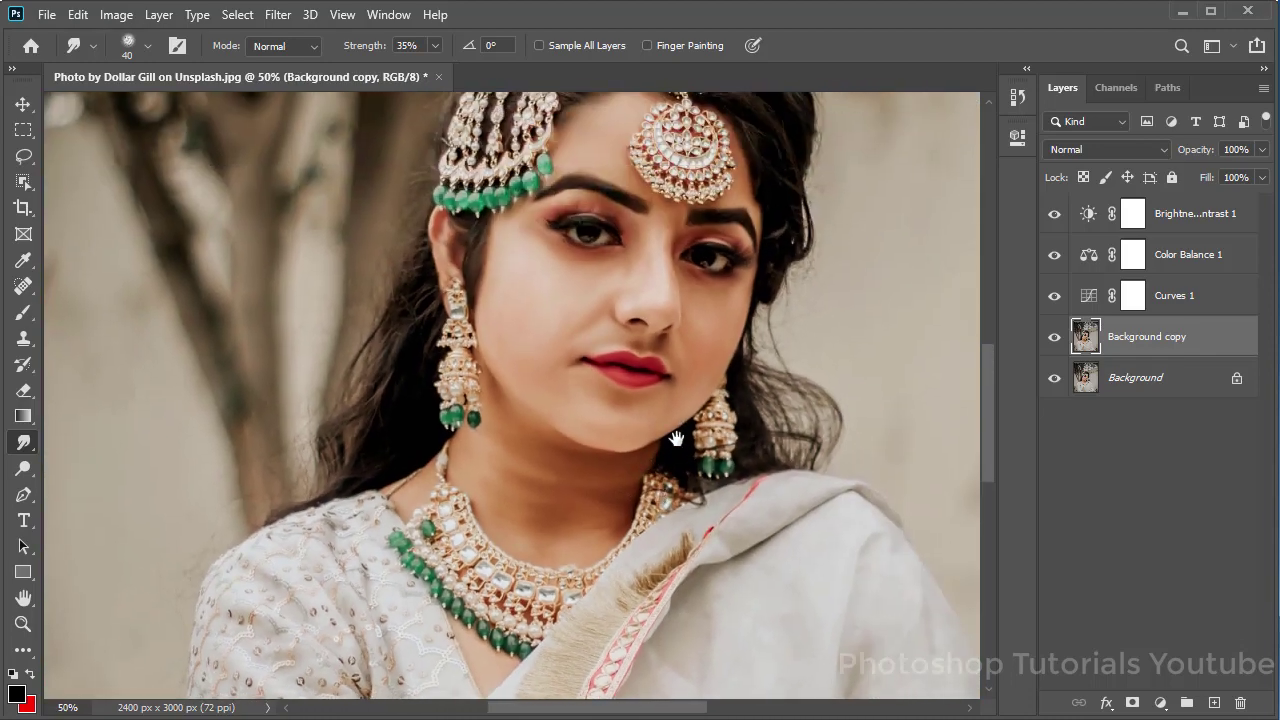
pyautogui.moveTo(676, 438); pyautogui.dragTo(674, 444)
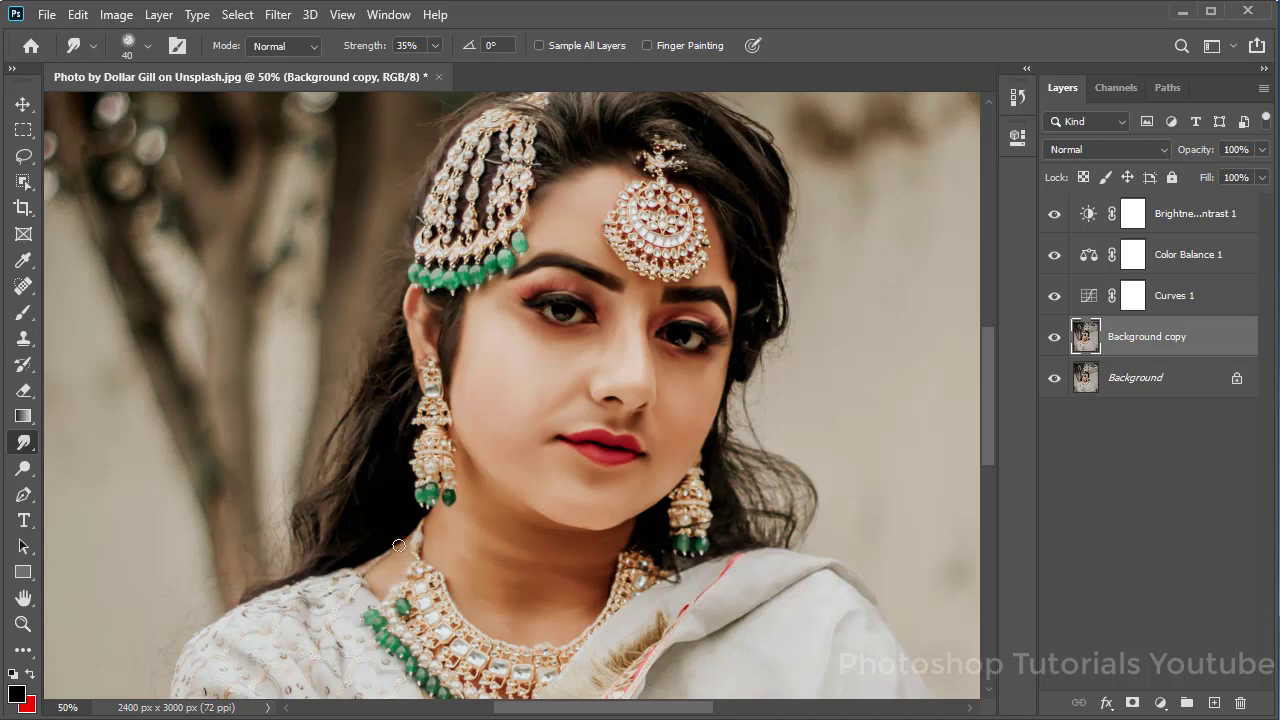
pyautogui.moveTo(562, 492); pyautogui.dragTo(549, 487)
pyautogui.keyDown('ctrl'); pyautogui.click(602, 371); pyautogui.keyUp('ctrl')
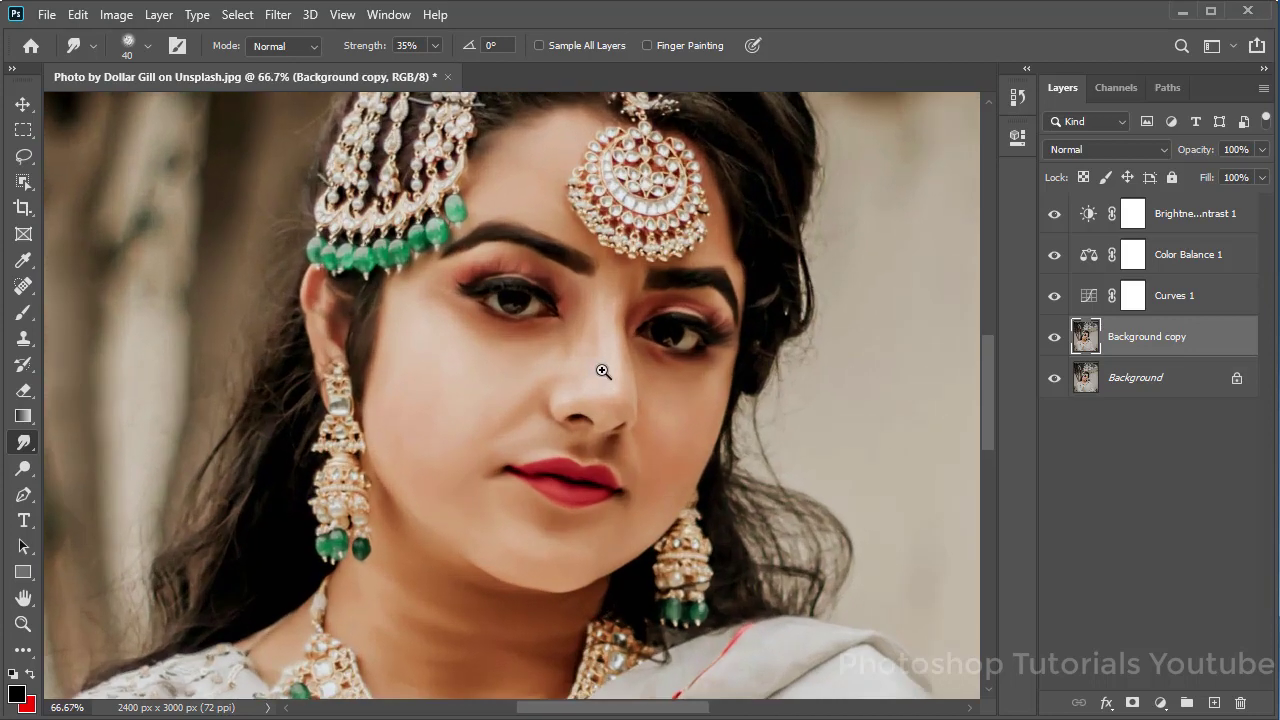
pyautogui.keyDown('ctrl'); pyautogui.click(565, 330); pyautogui.keyUp('ctrl')
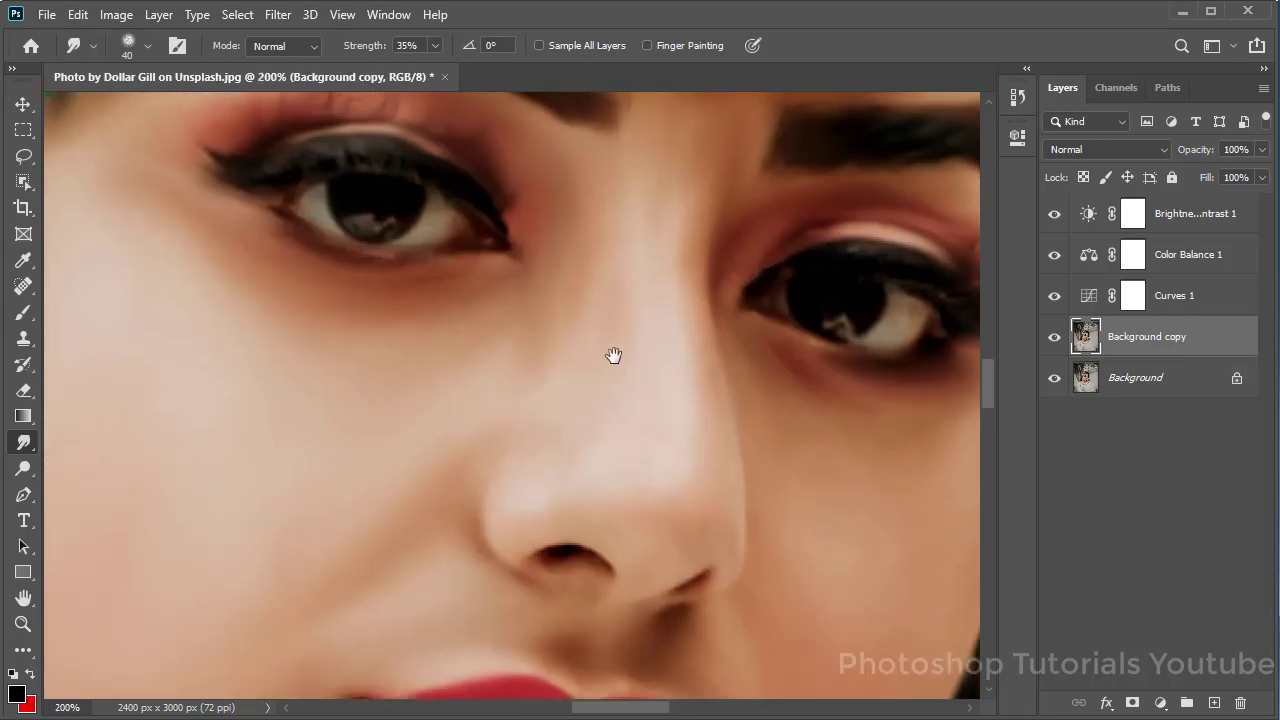
pyautogui.moveTo(553, 238)
pyautogui.mouseDown()
pyautogui.moveTo(554, 209)
pyautogui.moveTo(551, 314)
pyautogui.moveTo(566, 177)
pyautogui.moveTo(601, 170)
pyautogui.moveTo(594, 234)
pyautogui.moveTo(551, 291)
pyautogui.moveTo(574, 189)
pyautogui.moveTo(500, 314)
pyautogui.mouseUp()
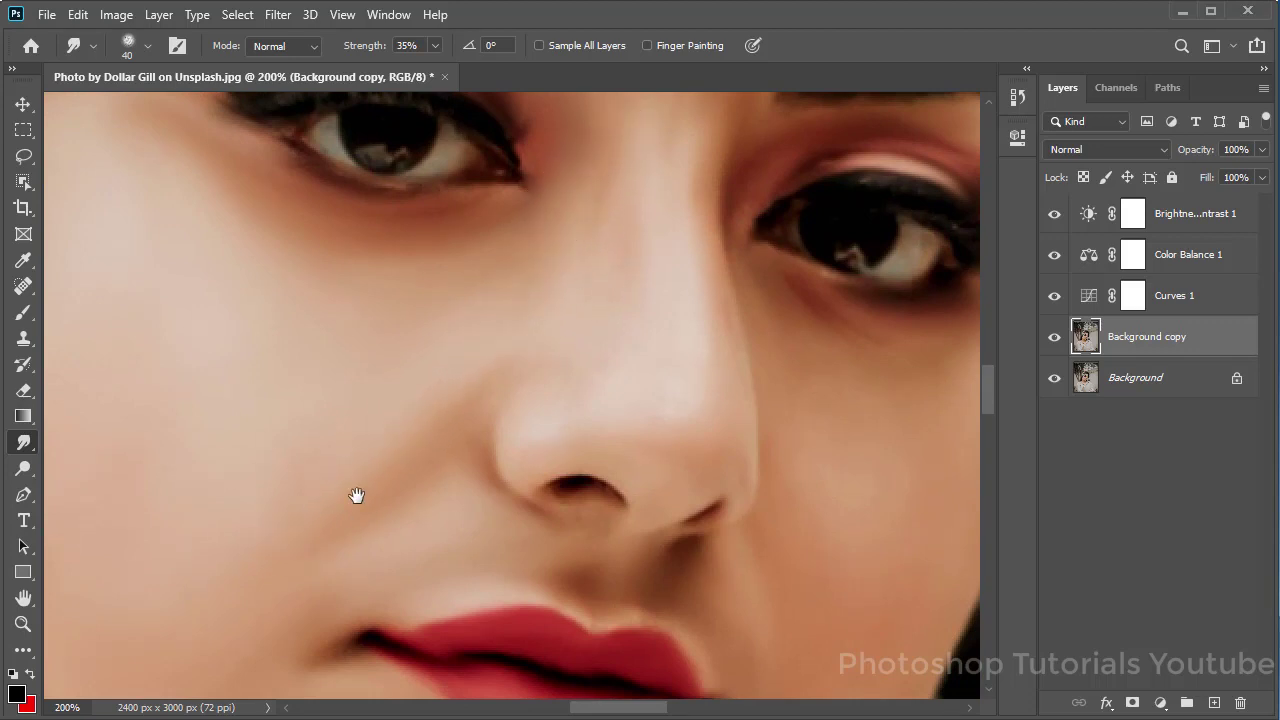
pyautogui.scroll(-3, 357, 497)
pyautogui.moveTo(440, 320)
pyautogui.mouseDown()
pyautogui.moveTo(474, 346)
pyautogui.moveTo(460, 306)
pyautogui.moveTo(512, 370)
pyautogui.mouseUp()
# Zoom out to the whole face, then pan down and zoom onto the dress shoulder.
pyautogui.keyDown('alt'); pyautogui.click(532, 335); pyautogui.keyUp('alt')
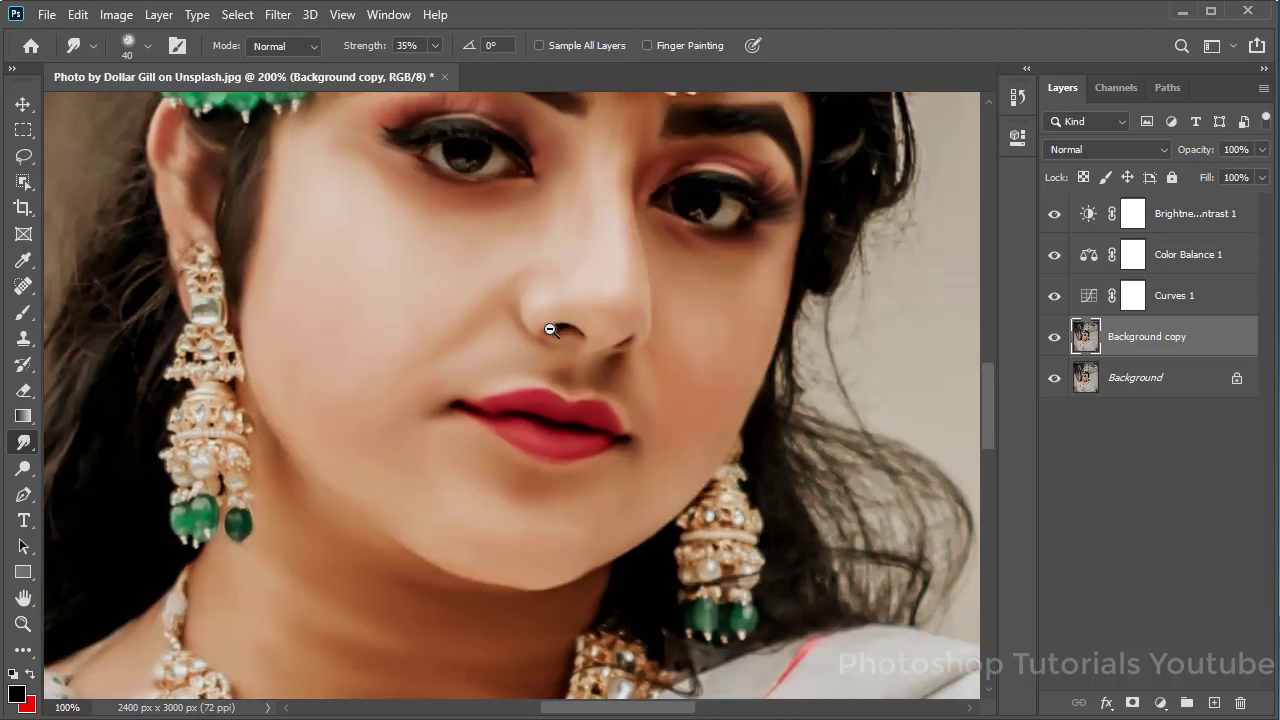
pyautogui.moveTo(674, 277); pyautogui.dragTo(700, 345)
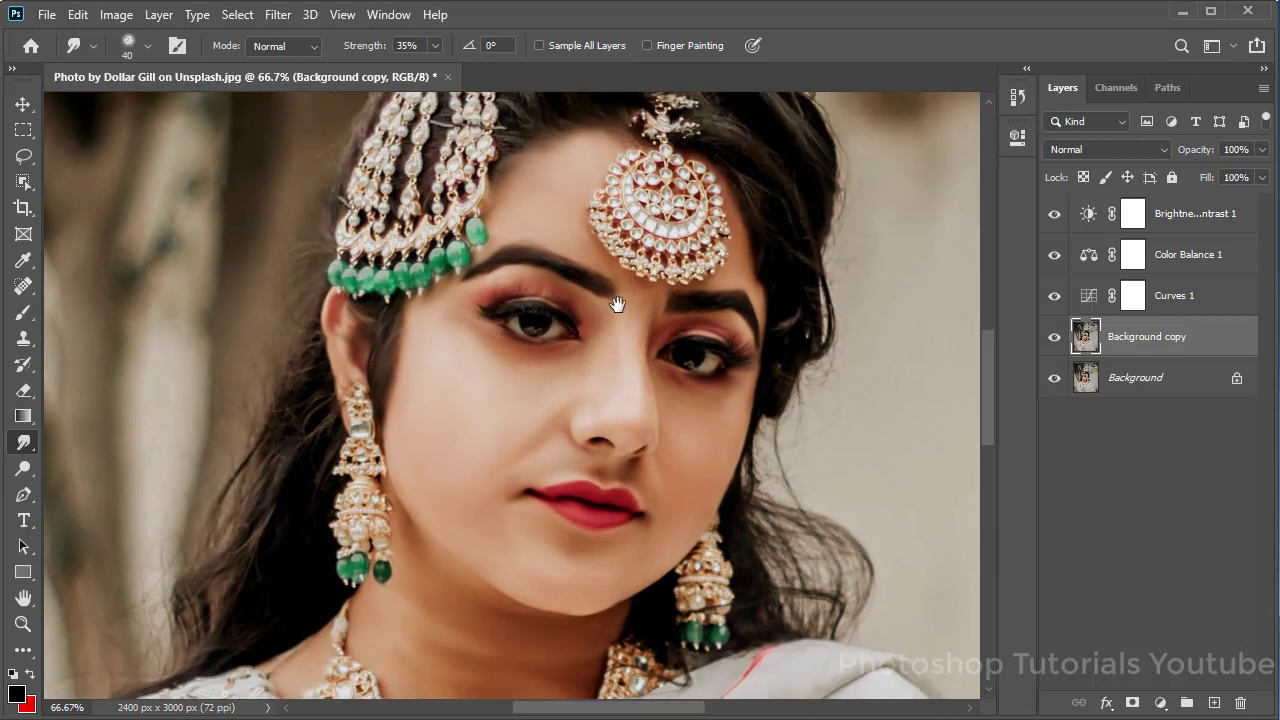
pyautogui.moveTo(598, 220)
pyautogui.mouseDown()
pyautogui.moveTo(617, 303)
pyautogui.moveTo(583, 311)
pyautogui.moveTo(652, 442)
pyautogui.mouseUp()
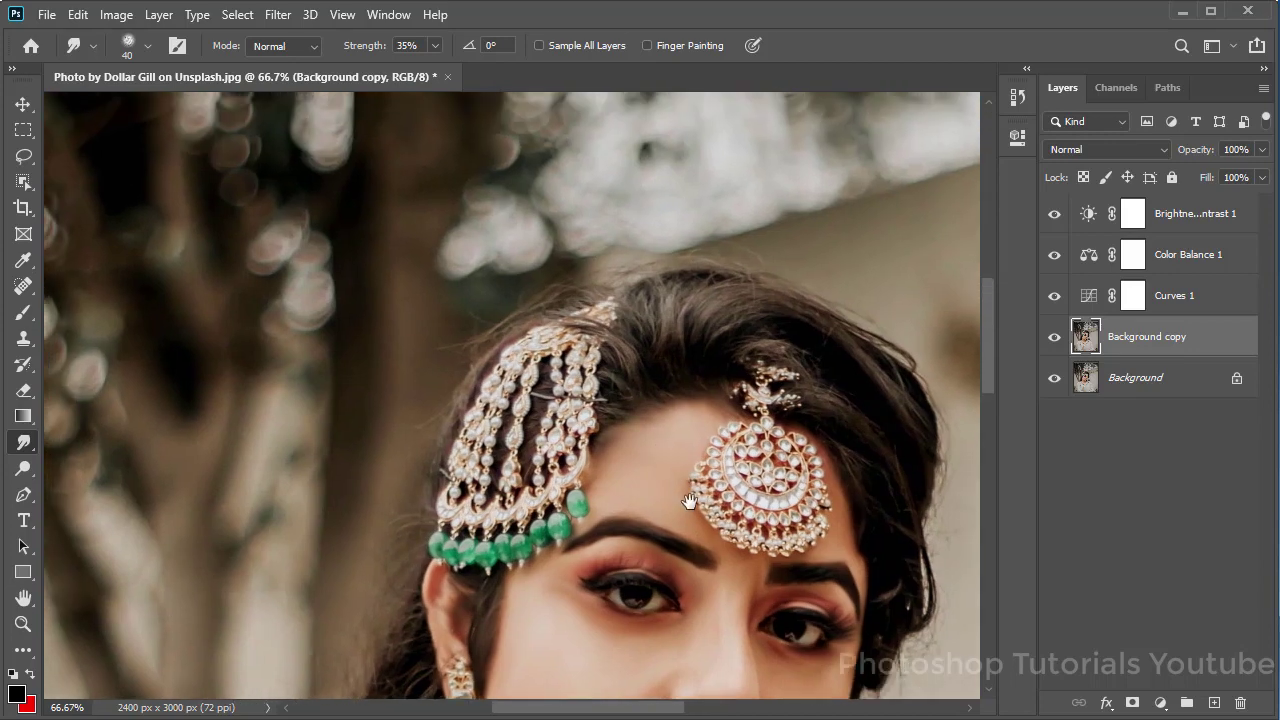
pyautogui.moveTo(689, 501); pyautogui.dragTo(660, 437)
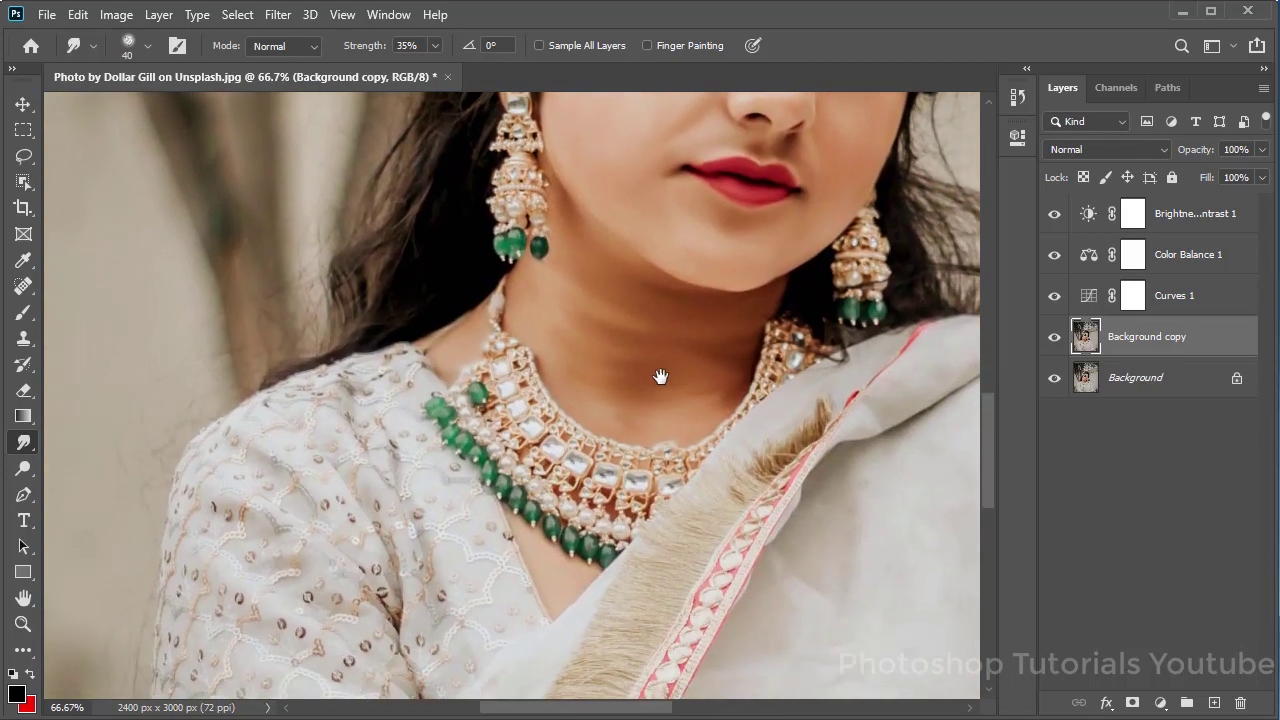
pyautogui.moveTo(660, 376)
pyautogui.mouseDown()
pyautogui.moveTo(686, 363)
pyautogui.moveTo(483, 340)
pyautogui.moveTo(654, 323)
pyautogui.mouseUp()
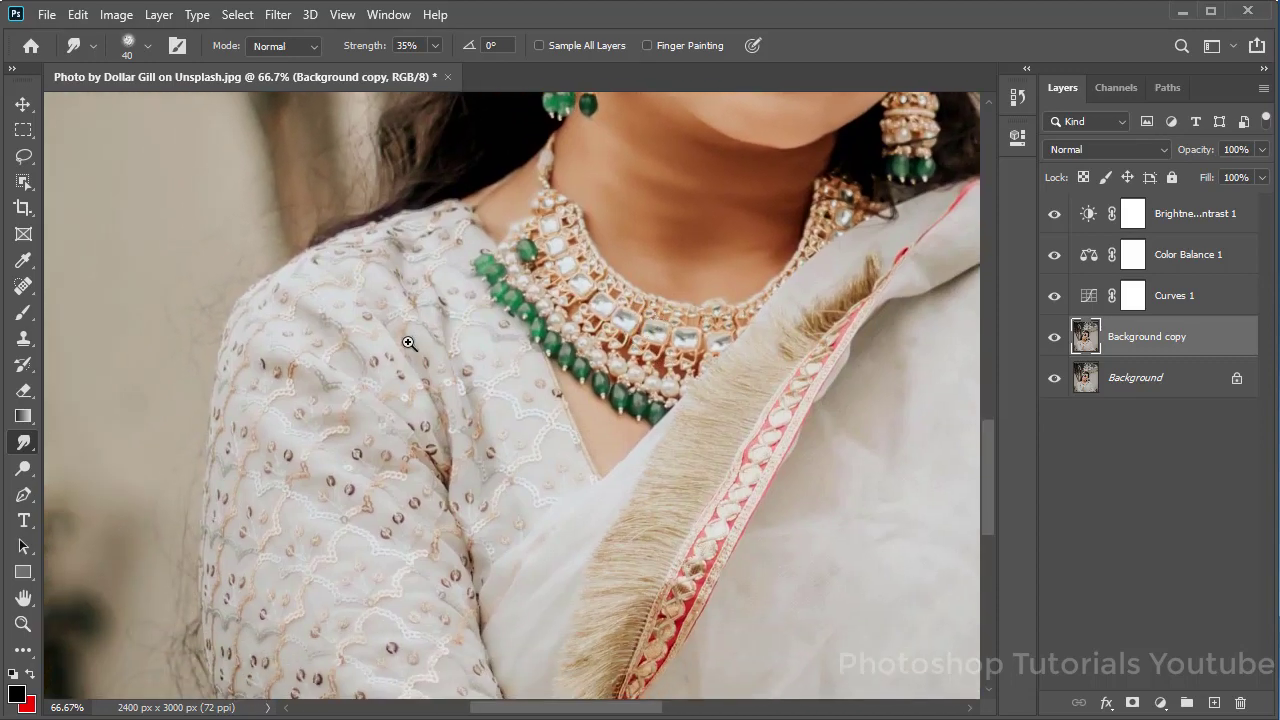
pyautogui.click(409, 343)
pyautogui.moveTo(457, 286); pyautogui.dragTo(505, 330)
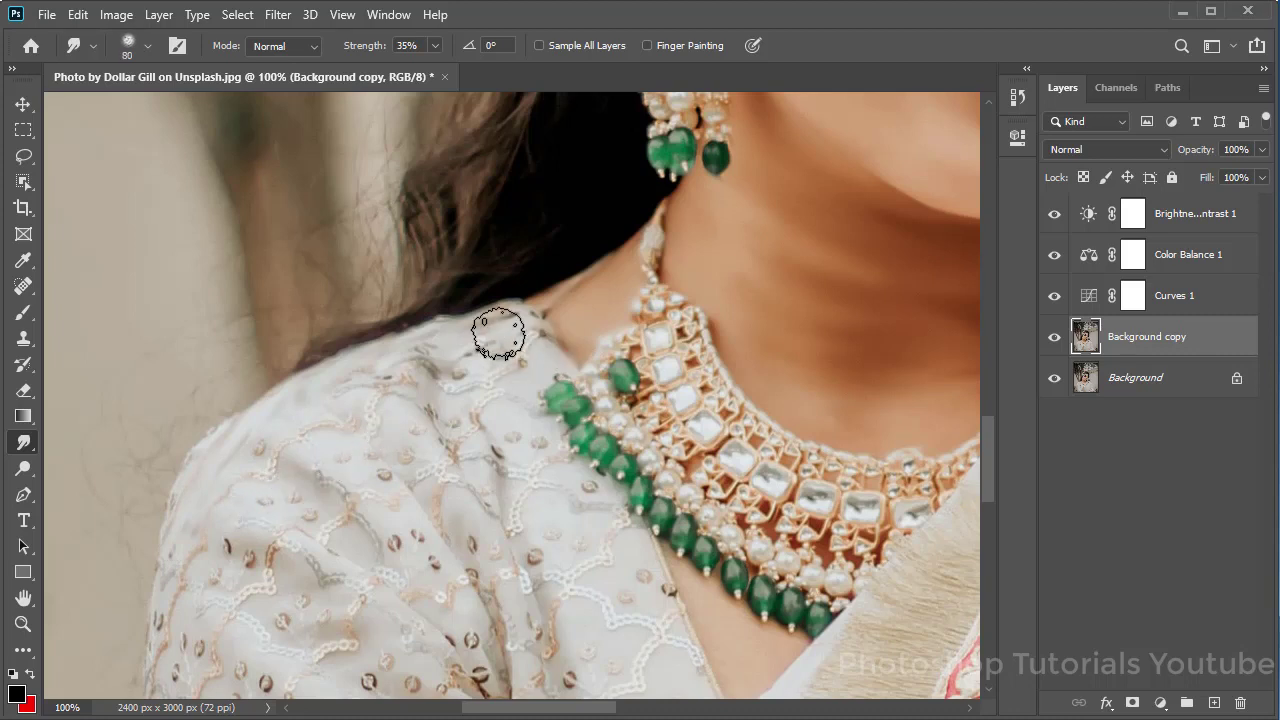
# Enlarge the brush and smudge the shoulder fabric, then undo those three strokes.
pyautogui.press(']')
pyautogui.press(']')
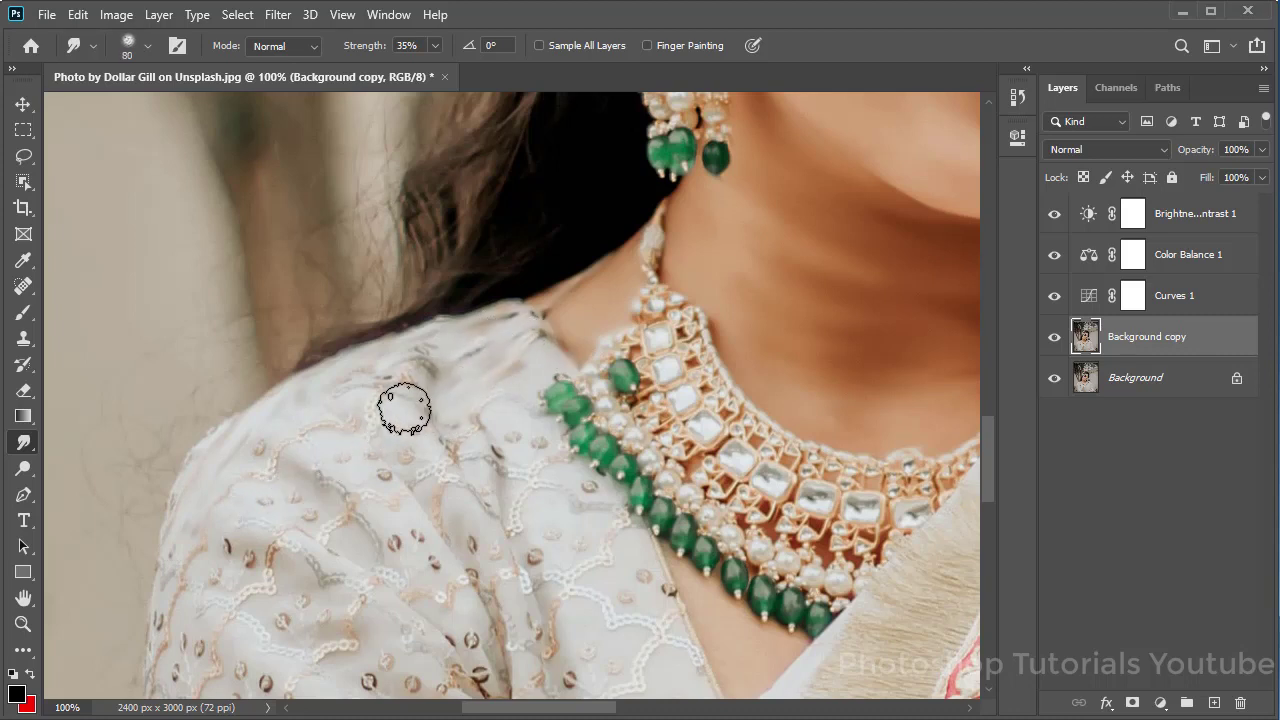
pyautogui.moveTo(312, 549); pyautogui.dragTo(229, 571)
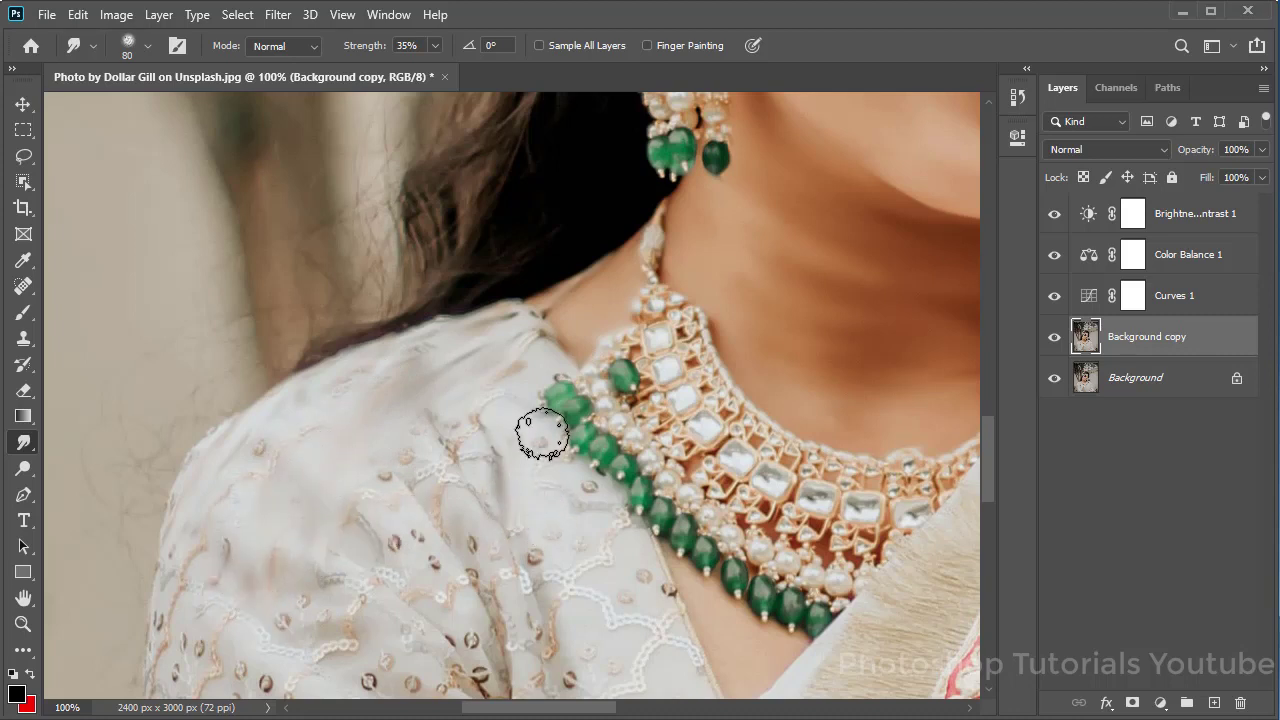
pyautogui.moveTo(429, 494)
pyautogui.mouseDown()
pyautogui.moveTo(443, 429)
pyautogui.moveTo(394, 517)
pyautogui.moveTo(392, 460)
pyautogui.mouseUp()
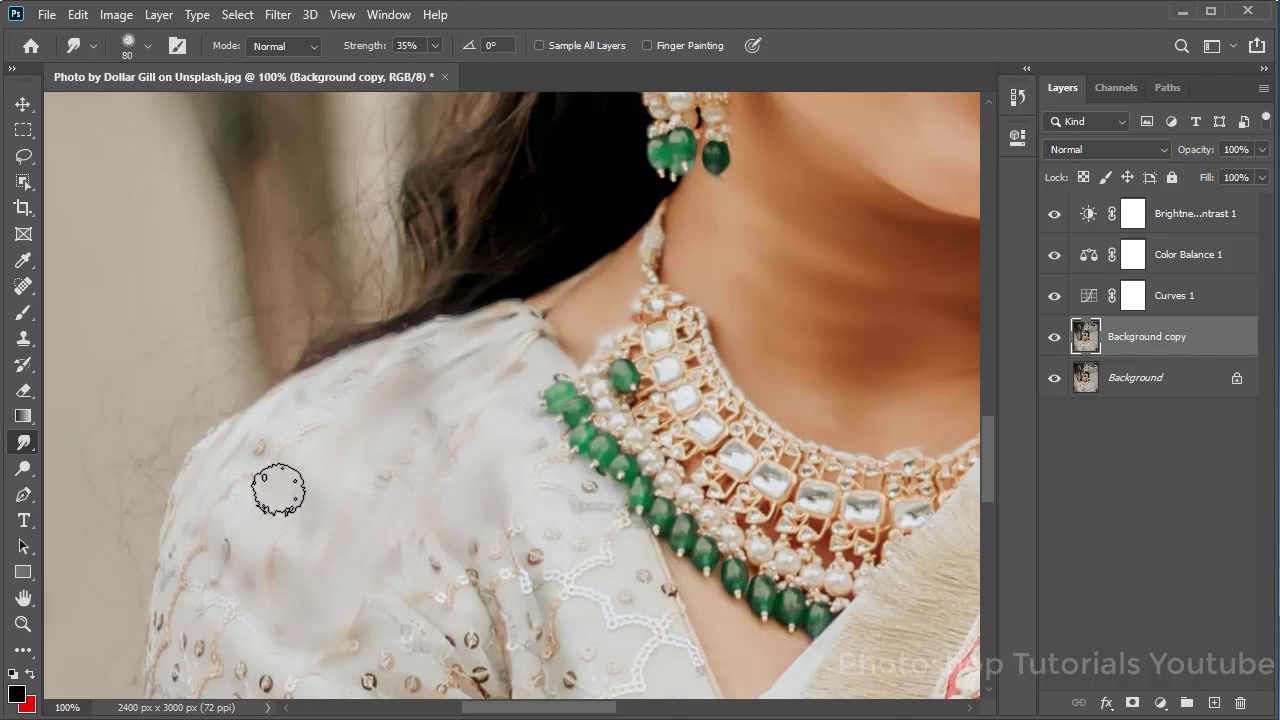
pyautogui.moveTo(482, 543); pyautogui.dragTo(434, 451)
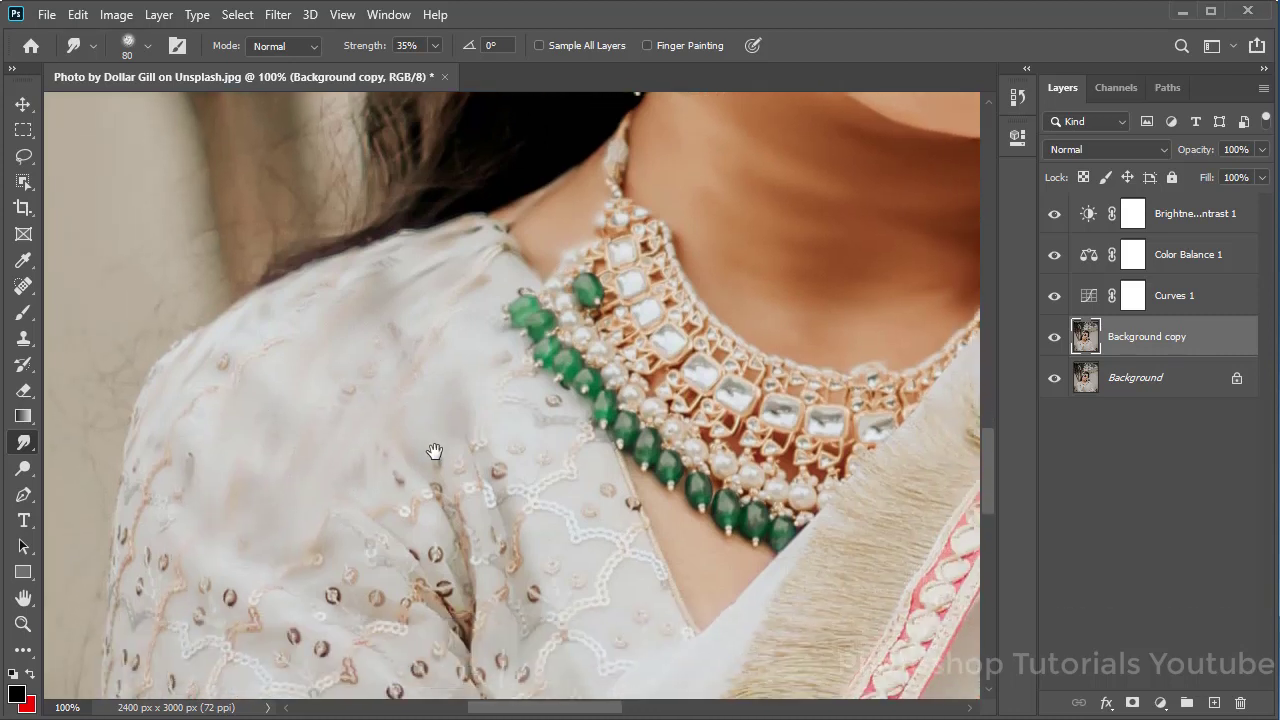
pyautogui.hotkey('ctrl', 'z')
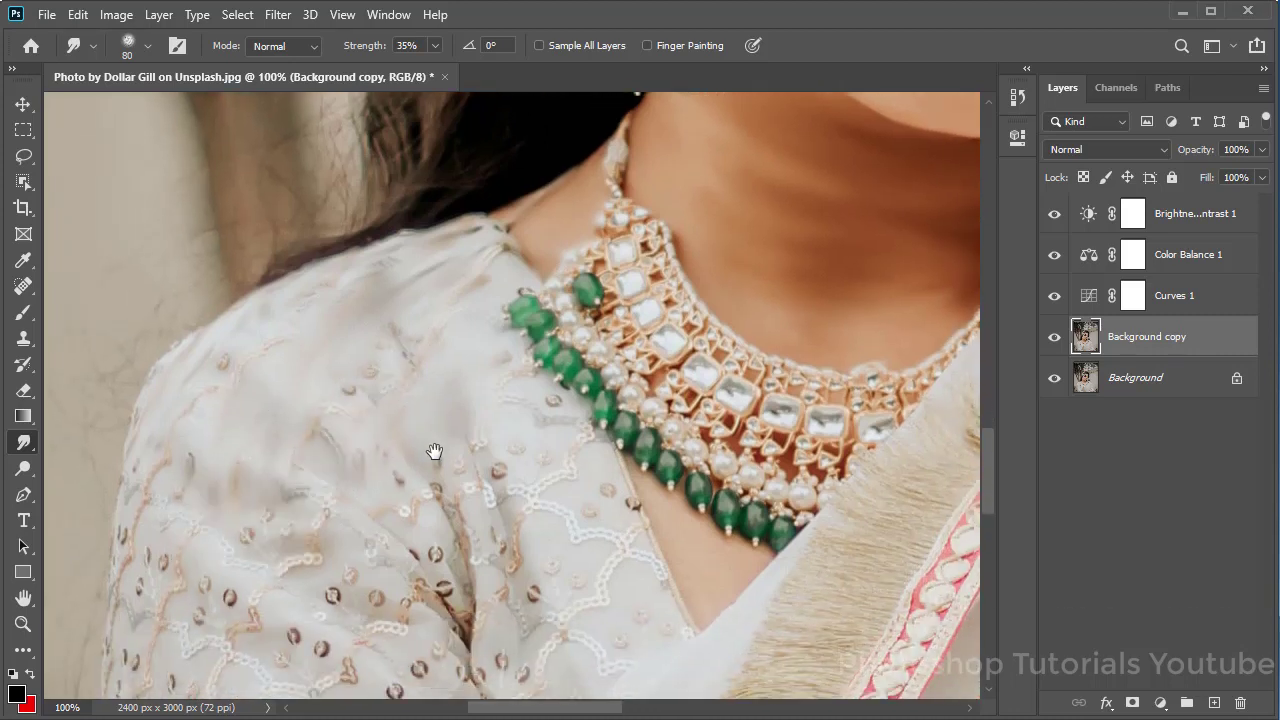
pyautogui.hotkey('ctrl', 'z')
pyautogui.hotkey('ctrl', 'z')
pyautogui.hotkey('ctrl', 'z')
pyautogui.hotkey('ctrl', 'z')
pyautogui.hotkey('ctrl', 'z')
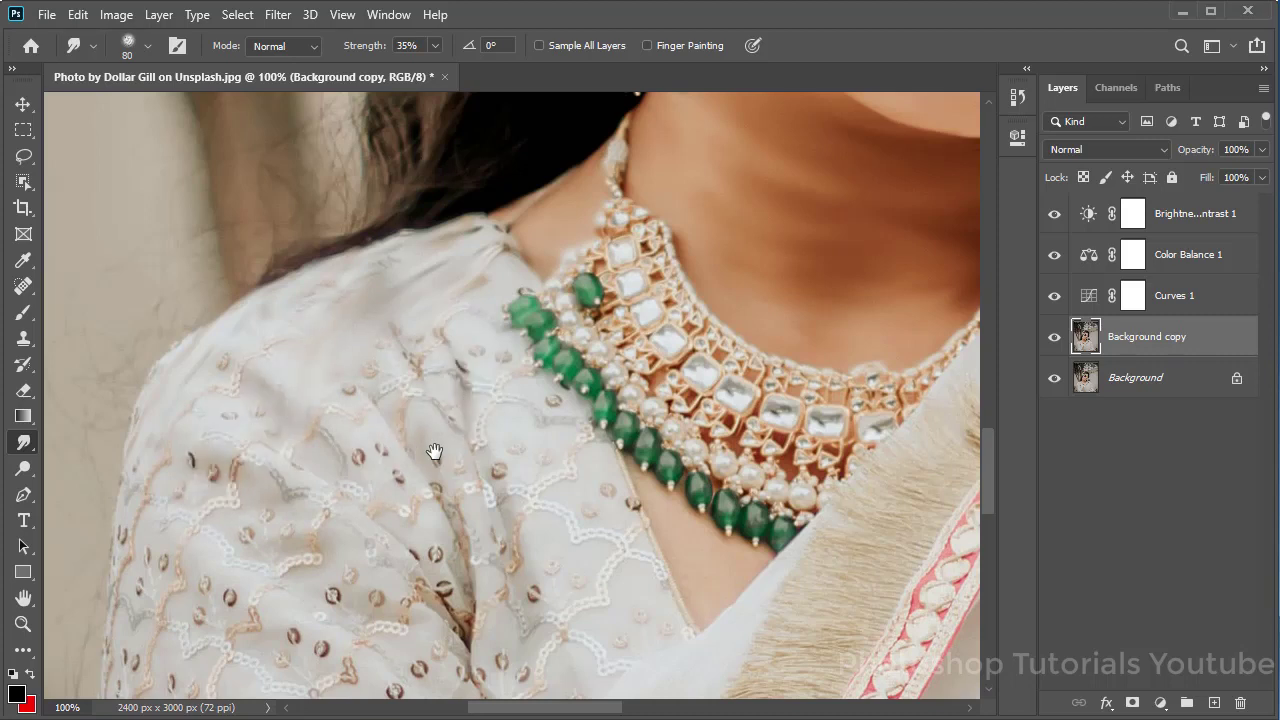
pyautogui.hotkey('ctrl', 'z')
pyautogui.hotkey('ctrl', 'z')
pyautogui.hotkey('ctrl', 'z')
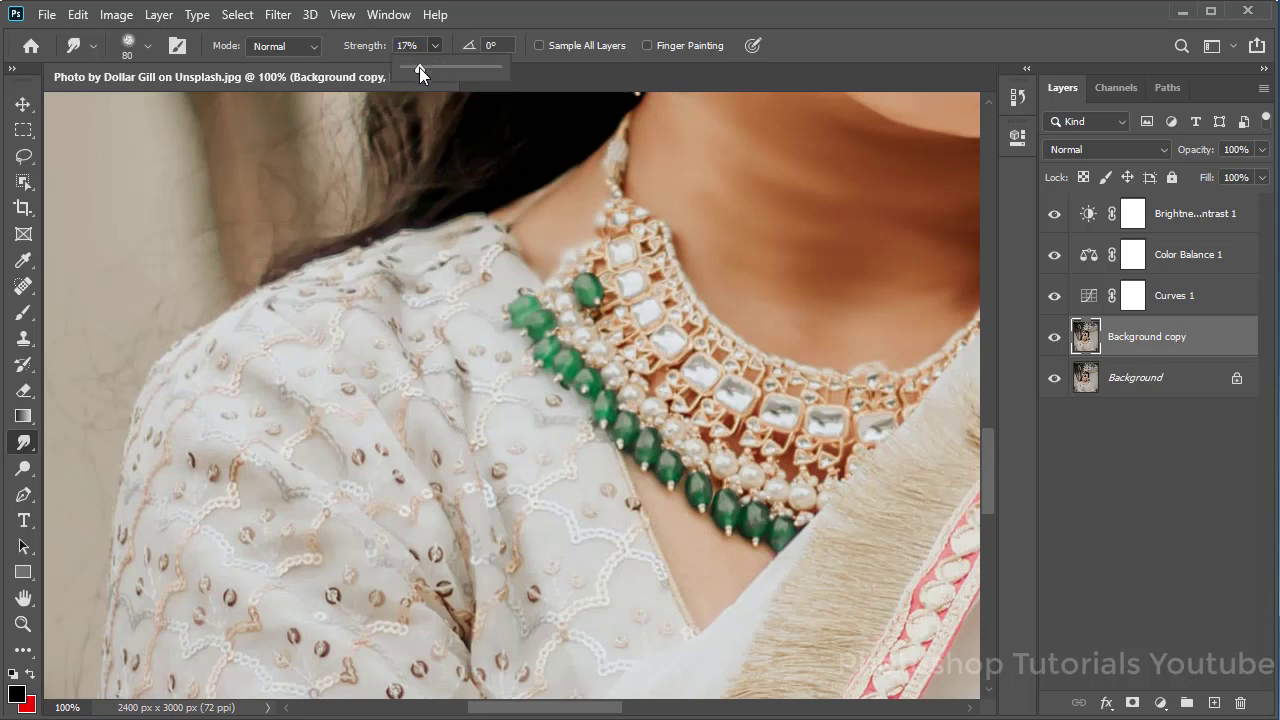
# Lightly smudge the shoulder, lower Smudge strength to 9% and enlarge the brush to 150.
pyautogui.moveTo(437, 277); pyautogui.dragTo(471, 286)
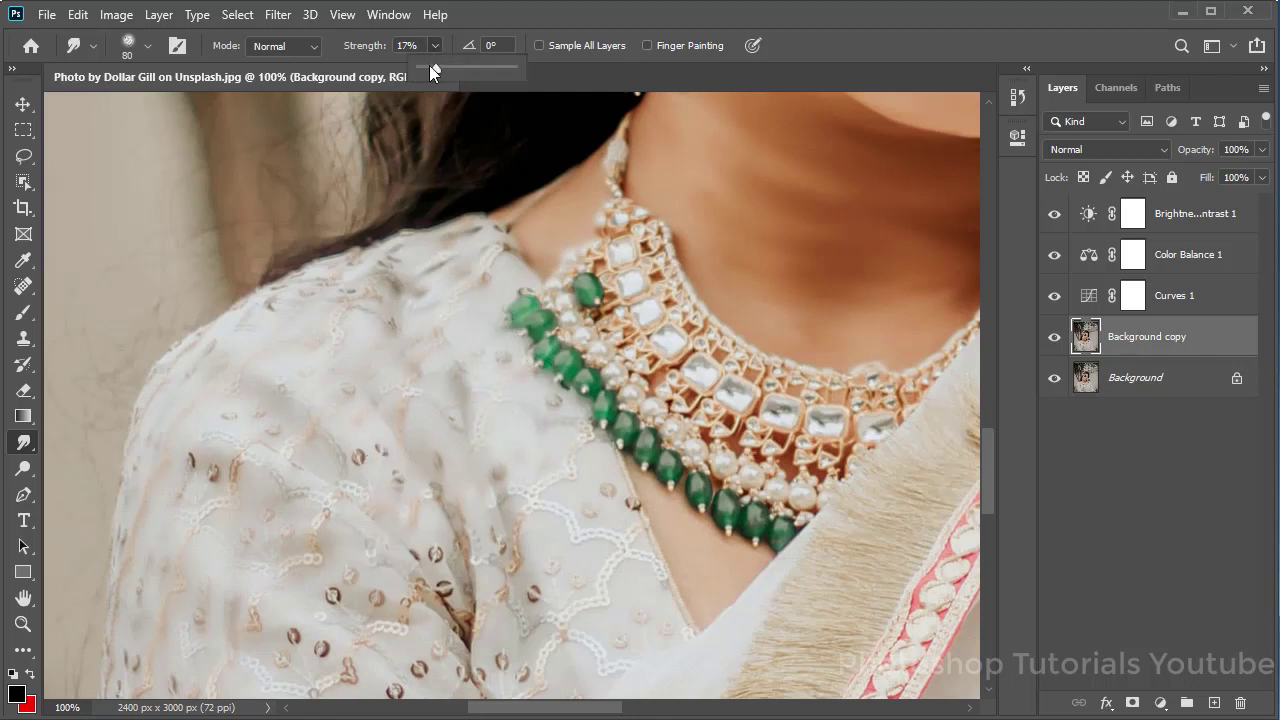
pyautogui.moveTo(429, 65); pyautogui.dragTo(421, 66)
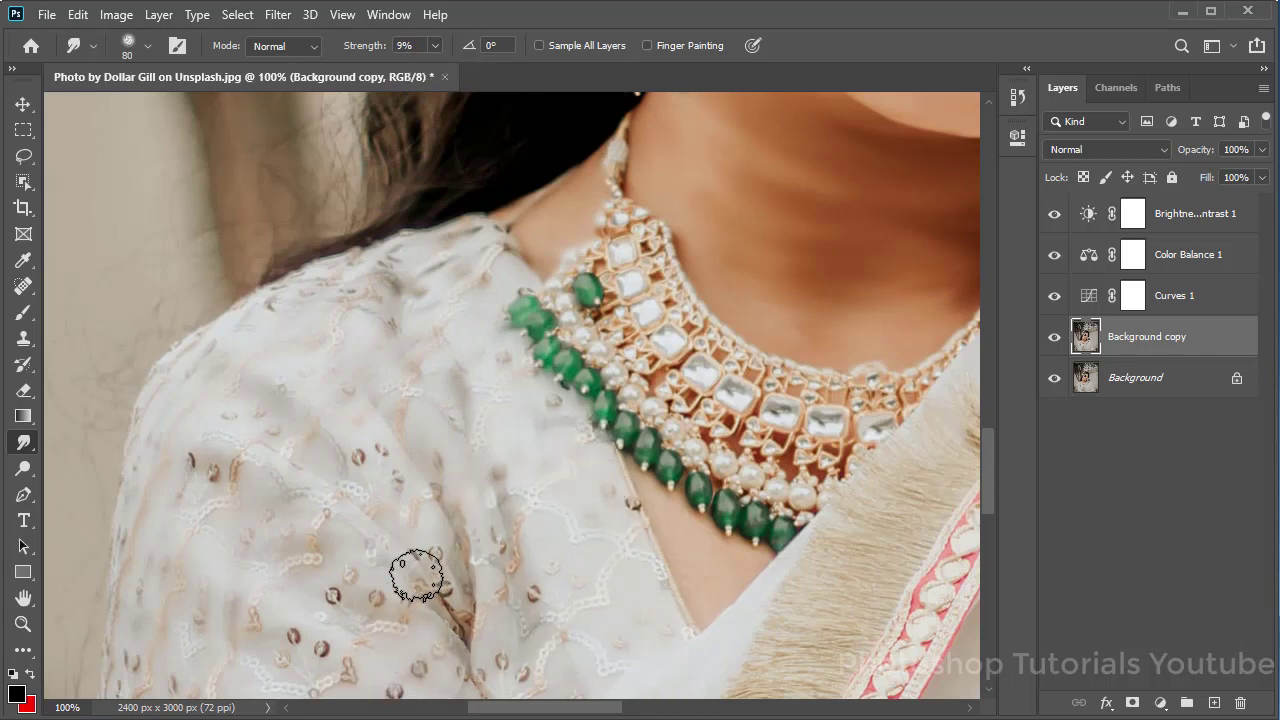
pyautogui.scroll(-3, 471, 386)
pyautogui.scroll(-1, 470, 395)
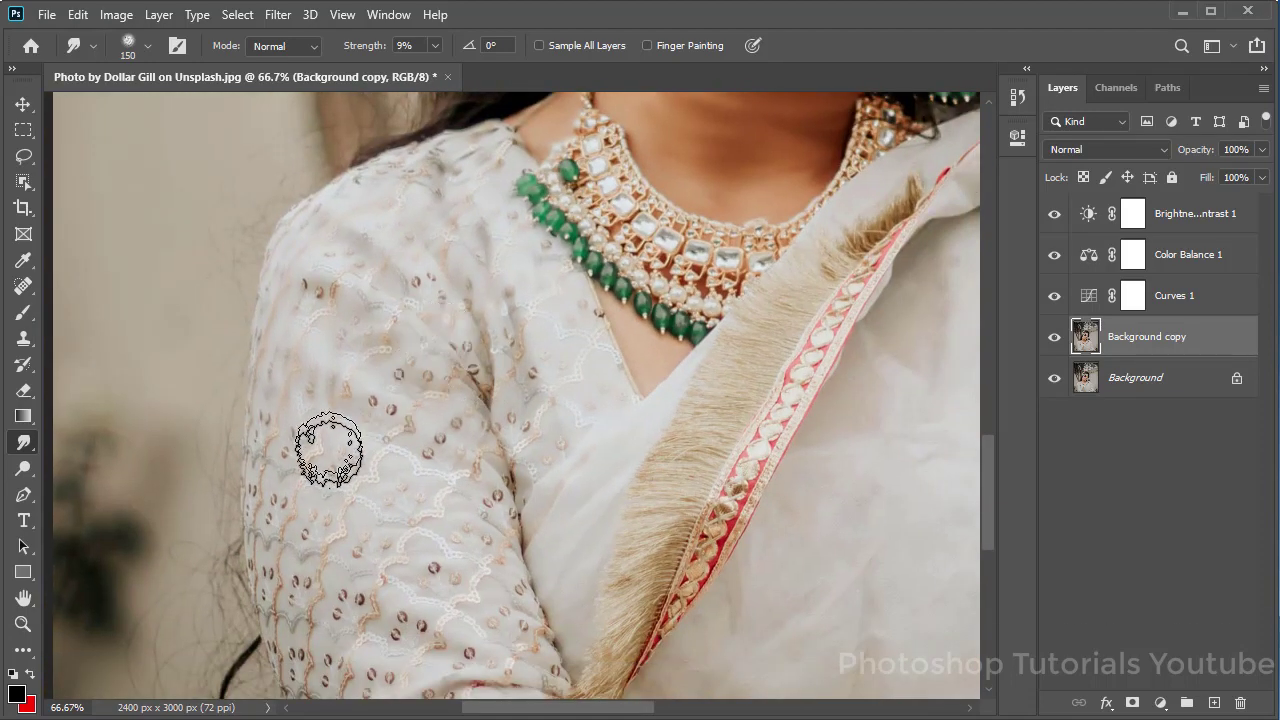
pyautogui.press(']')
pyautogui.press(']')
pyautogui.press(']')
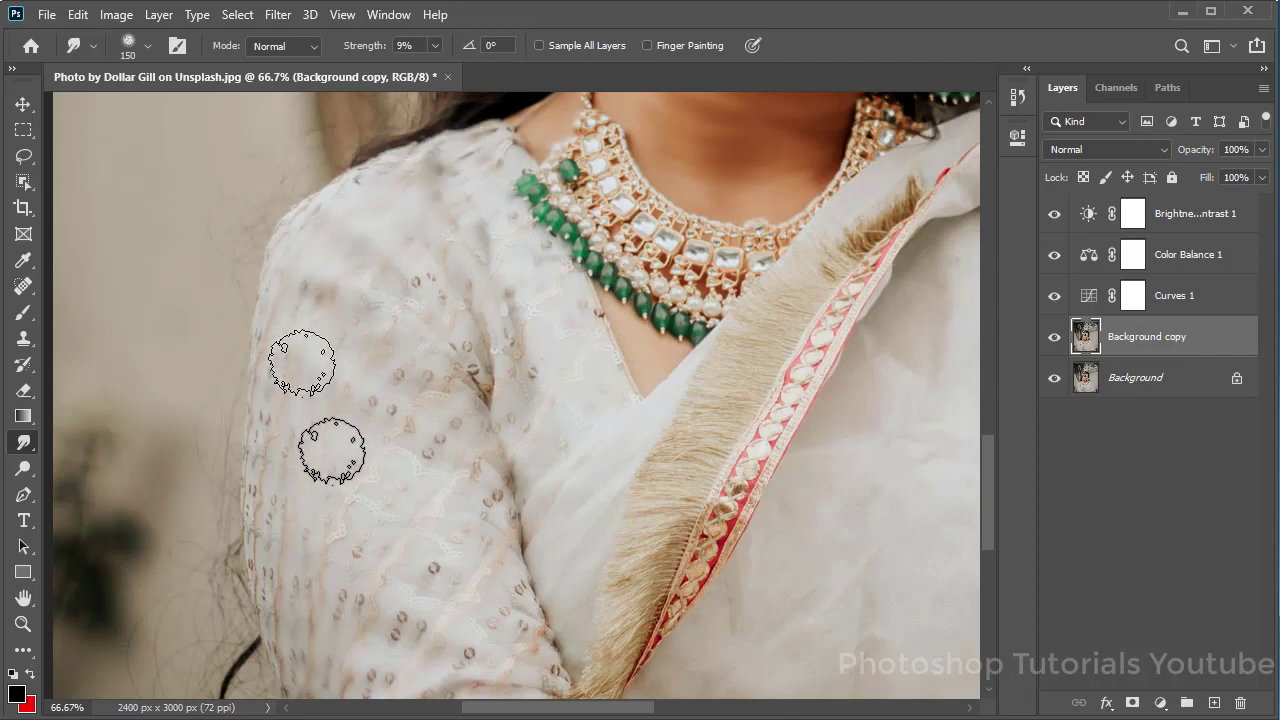
# Reframe on the saree border, shrink the brush and soften the red border.
pyautogui.keyDown('alt'); pyautogui.click(619, 421); pyautogui.keyUp('alt')
pyautogui.moveTo(714, 429); pyautogui.dragTo(673, 467)
pyautogui.moveTo(654, 497); pyautogui.dragTo(639, 505)
pyautogui.click(610, 493)
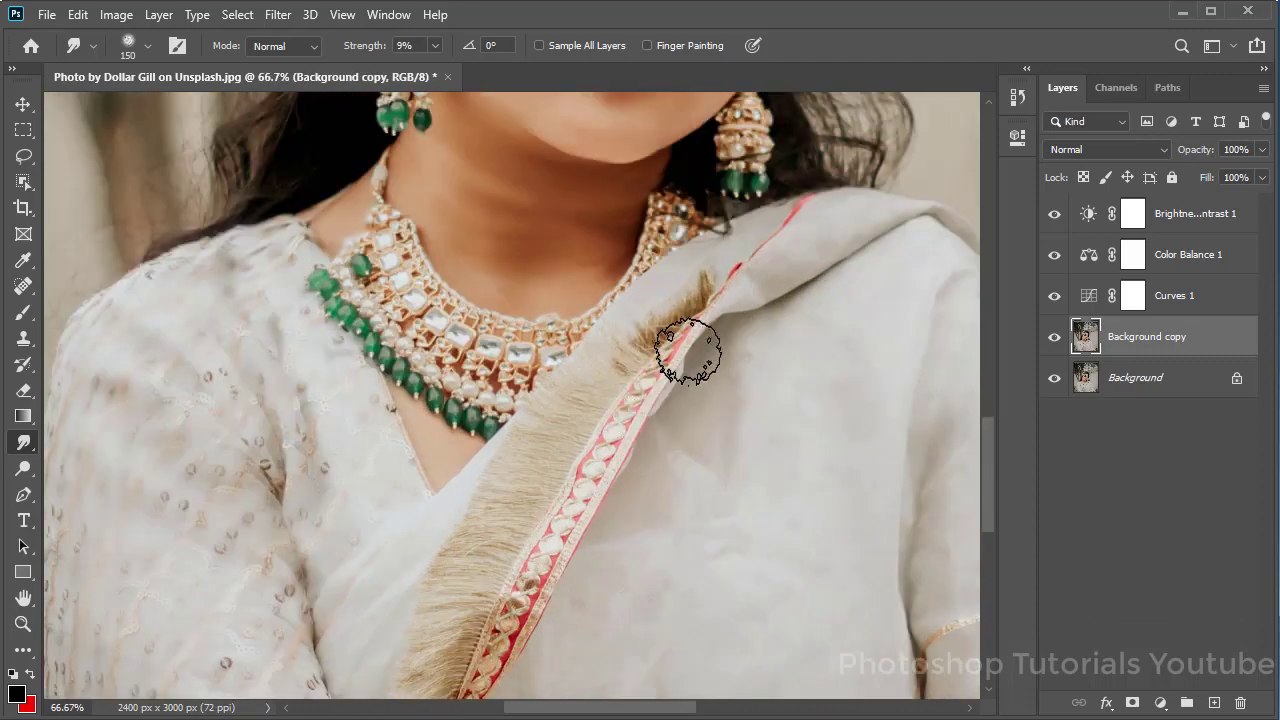
pyautogui.press('[')
pyautogui.press('[')
pyautogui.press('[')
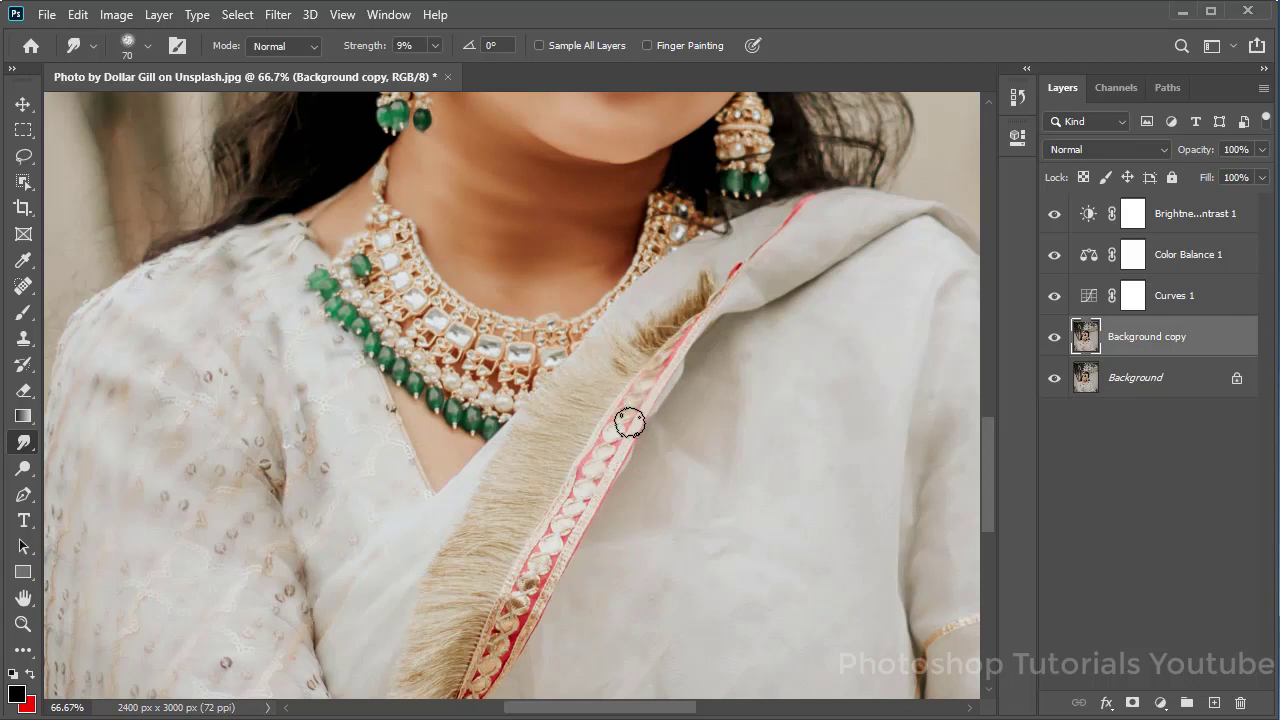
pyautogui.moveTo(514, 602)
pyautogui.mouseDown()
pyautogui.moveTo(534, 586)
pyautogui.moveTo(470, 694)
pyautogui.moveTo(677, 343)
pyautogui.moveTo(817, 214)
pyautogui.mouseUp()
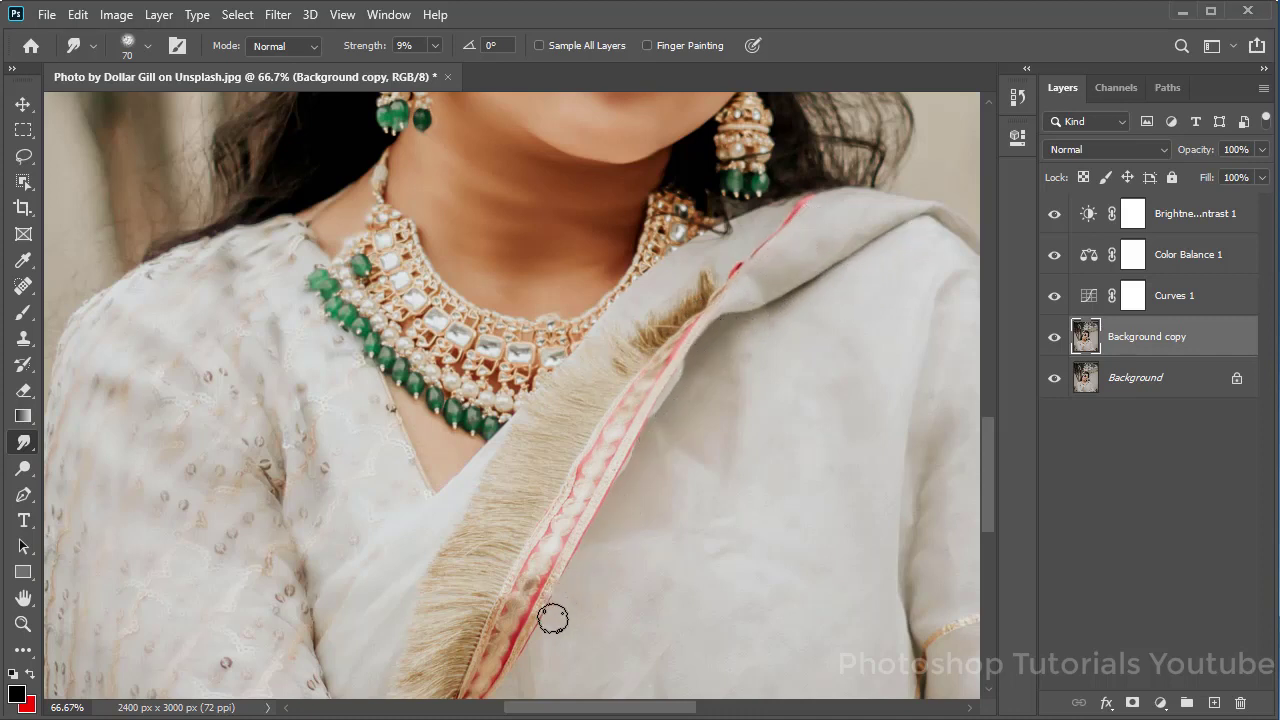
# Raise Smudge strength to 36%, enlarge the brush, and at 50% smooth away the diagonal gold line on the saree.
pyautogui.click(435, 46)
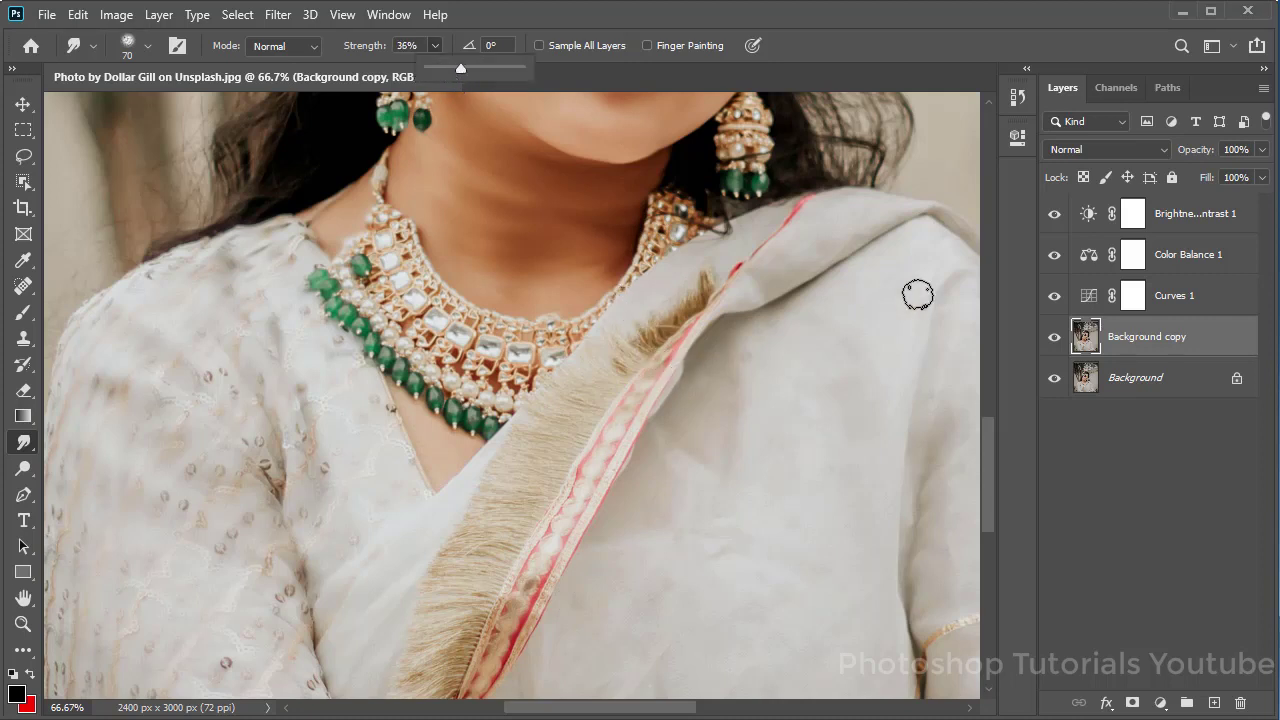
pyautogui.moveTo(928, 230); pyautogui.dragTo(857, 278)
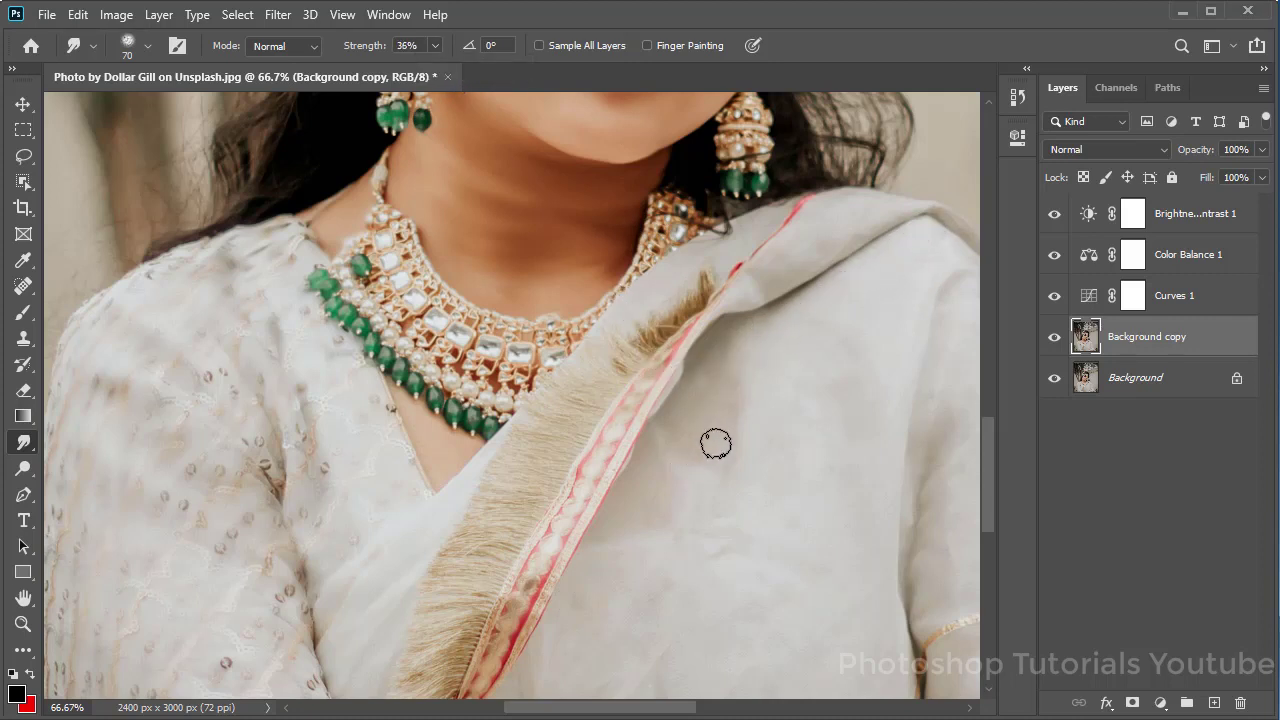
pyautogui.press(']')
pyautogui.press(']')
pyautogui.press(']')
pyautogui.press(']')
pyautogui.press(']')
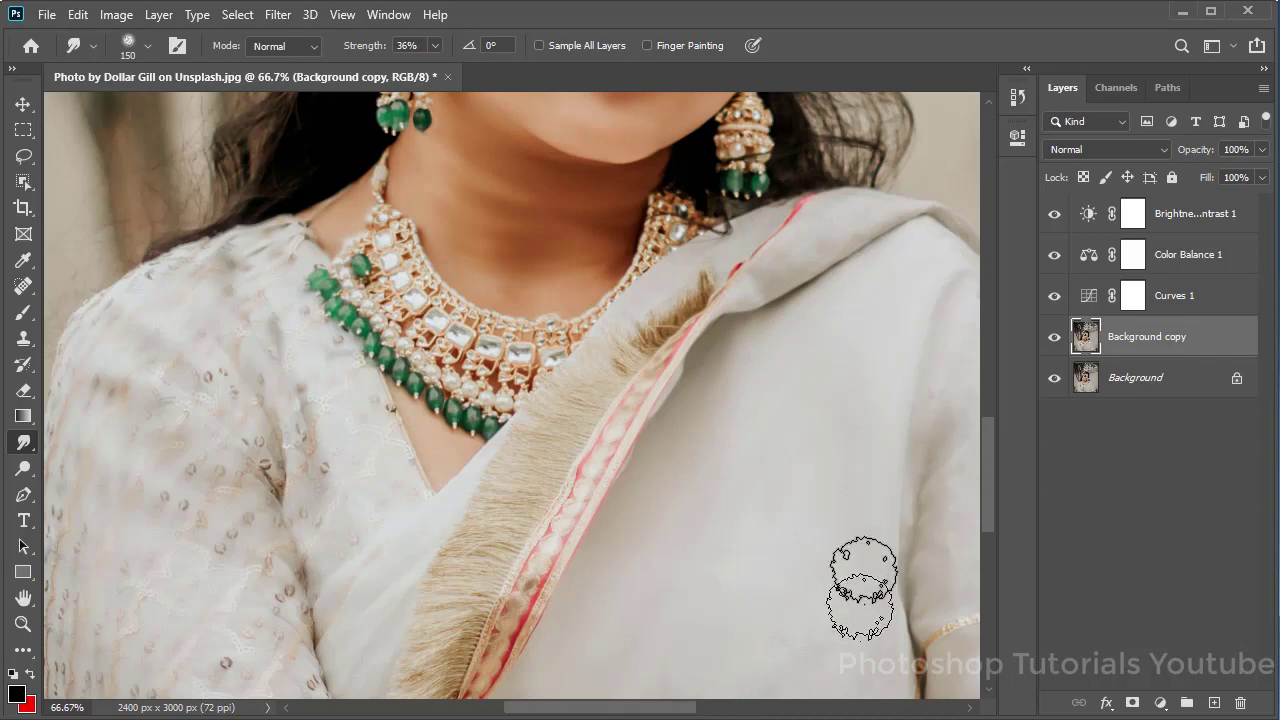
pyautogui.keyDown('alt'); pyautogui.click(849, 503); pyautogui.keyUp('alt')
pyautogui.moveTo(873, 450); pyautogui.dragTo(651, 591)
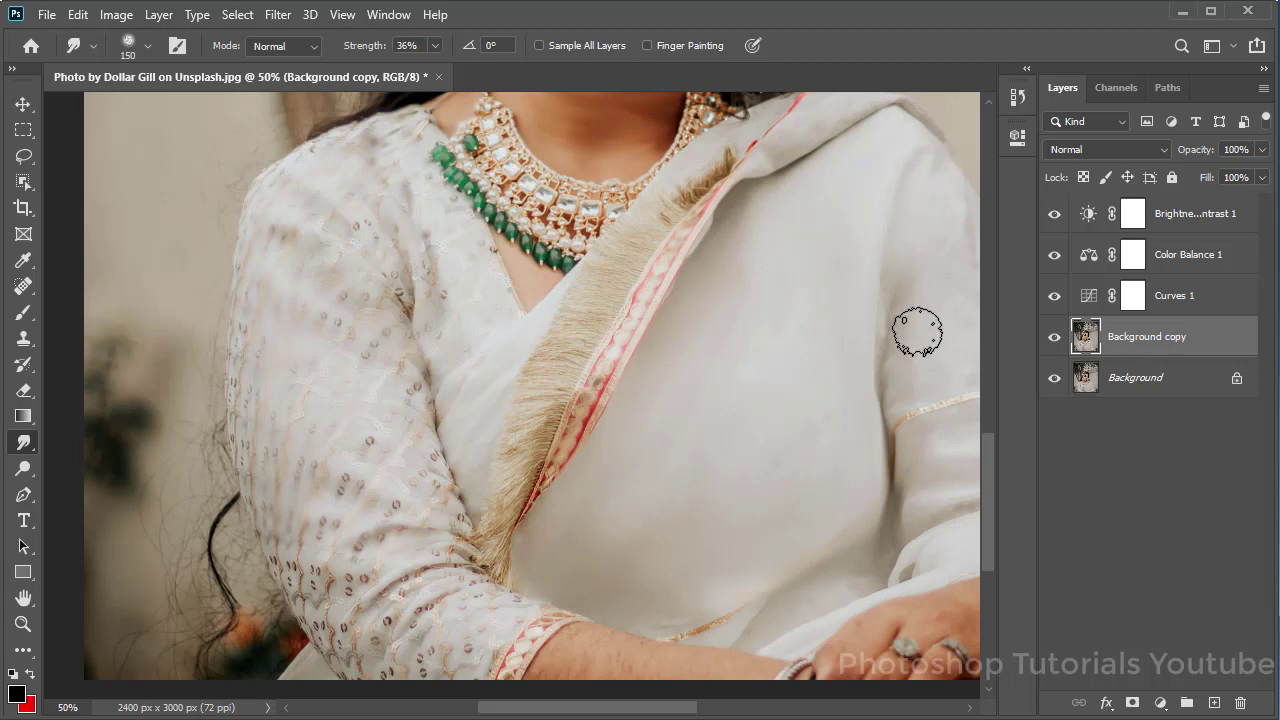
# Shrink the smudge brush to 80 and smear the sleeve's lower edge into the hair below.
pyautogui.moveTo(914, 329)
pyautogui.mouseDown()
pyautogui.moveTo(740, 321)
pyautogui.moveTo(719, 378)
pyautogui.mouseUp()
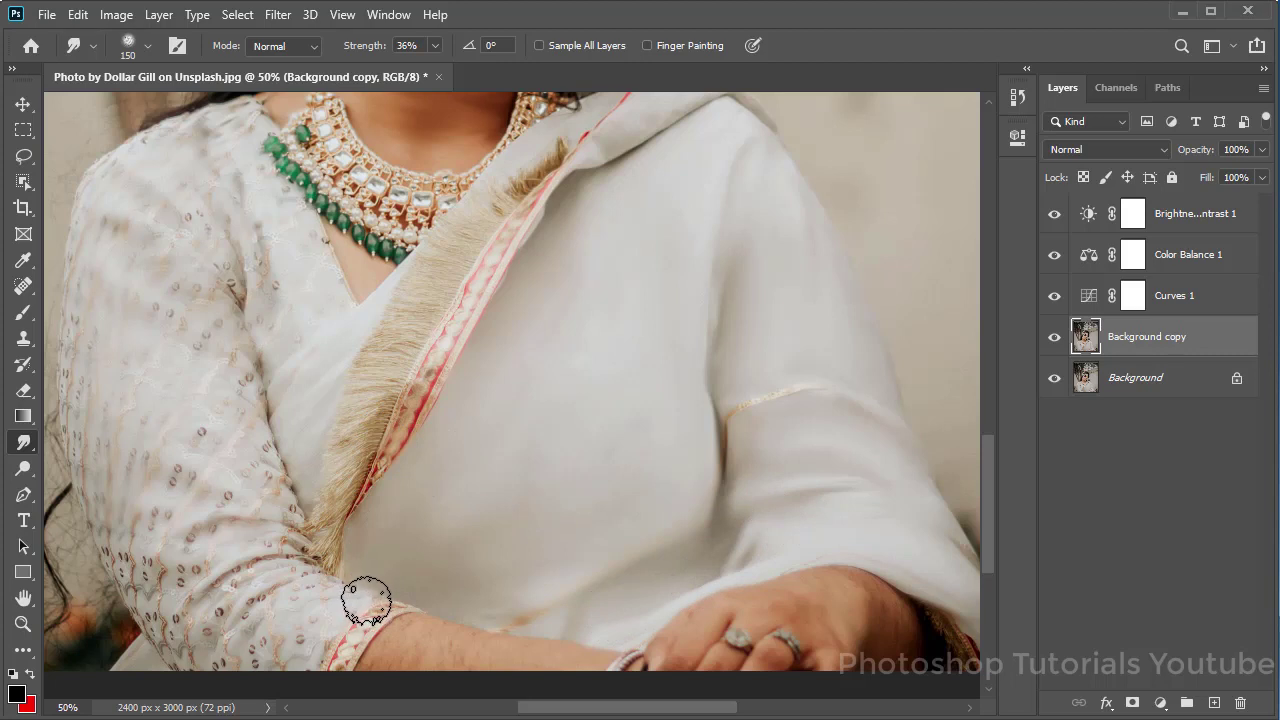
pyautogui.press('[')
pyautogui.press('[')
pyautogui.press('[')
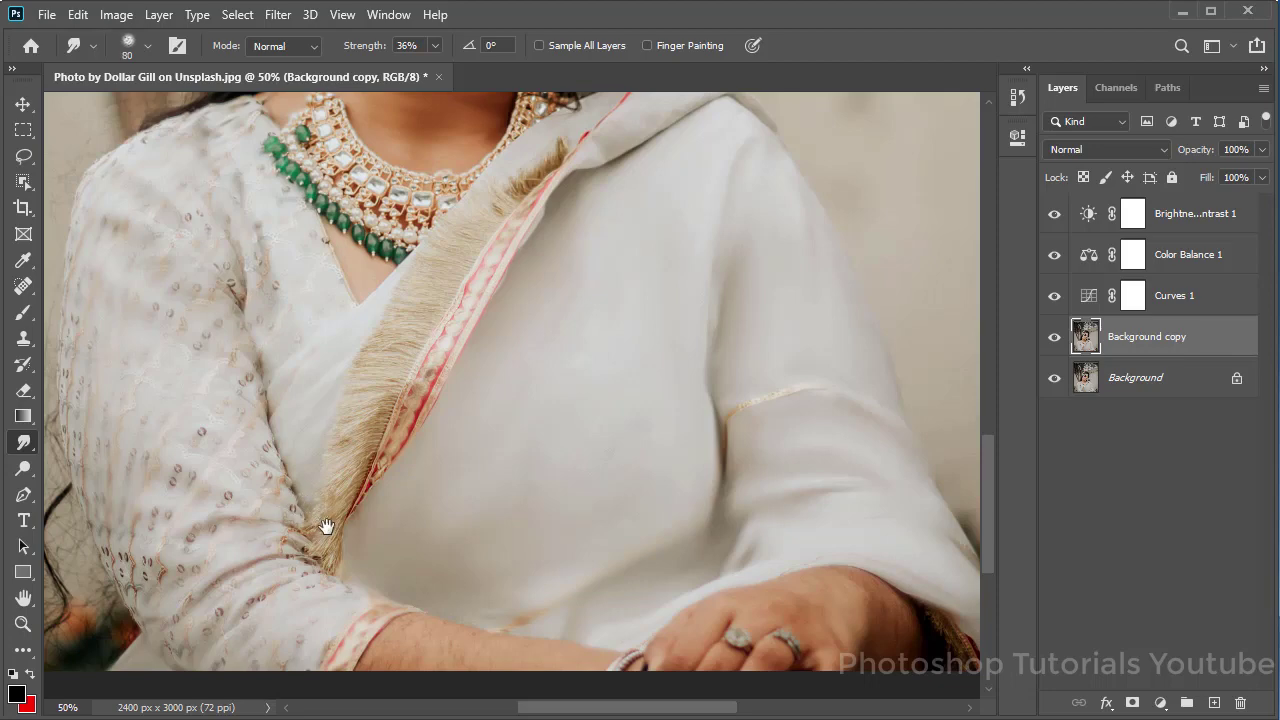
pyautogui.moveTo(326, 526); pyautogui.dragTo(356, 541)
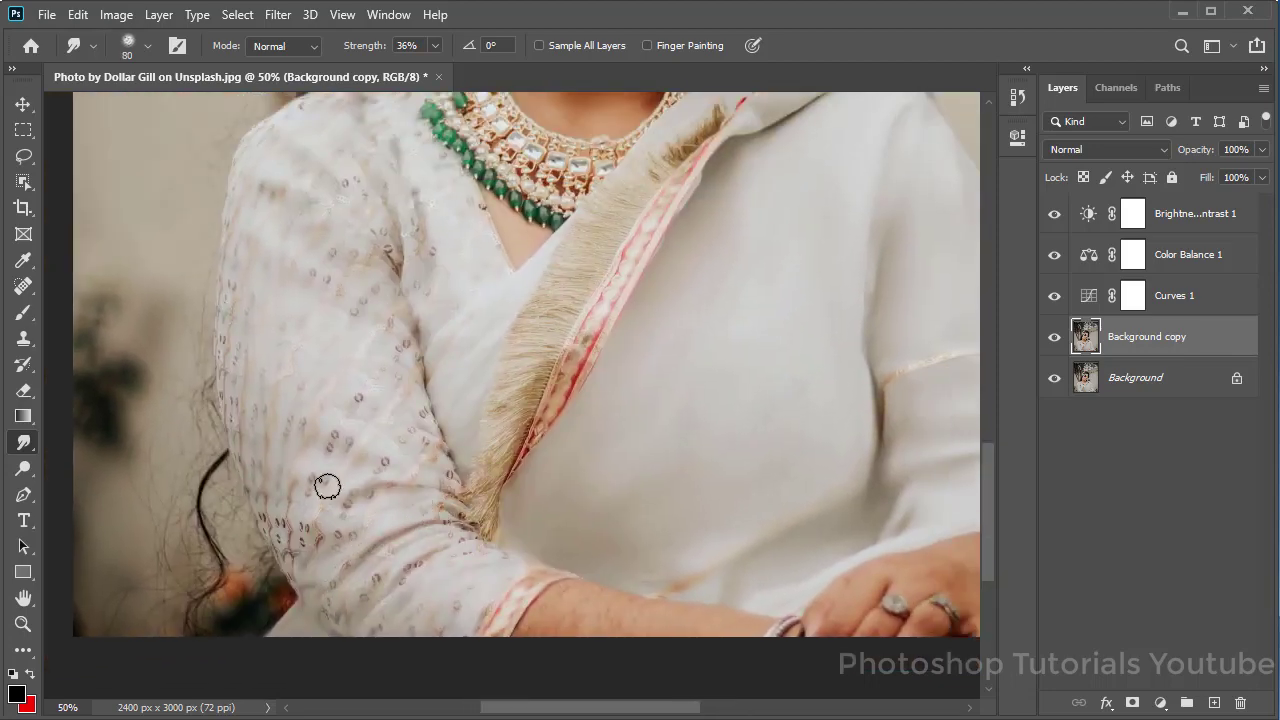
pyautogui.moveTo(263, 517); pyautogui.dragTo(321, 617)
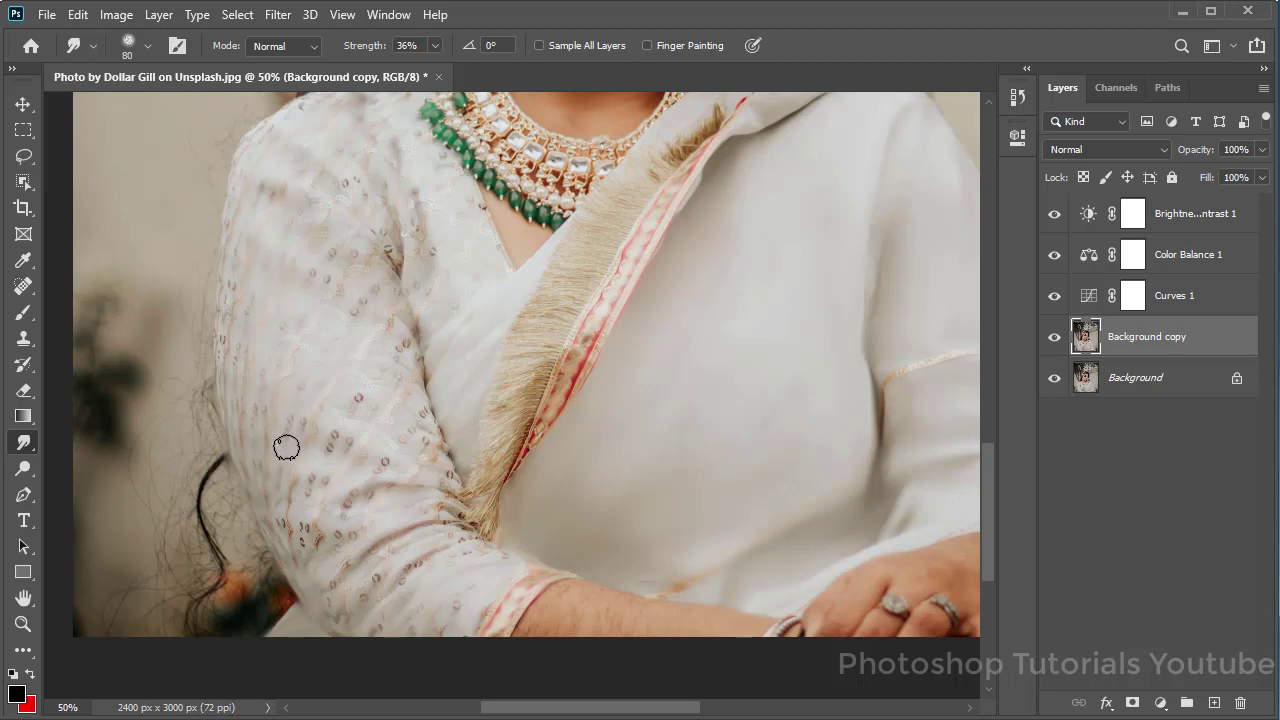
pyautogui.moveTo(306, 543); pyautogui.dragTo(316, 615)
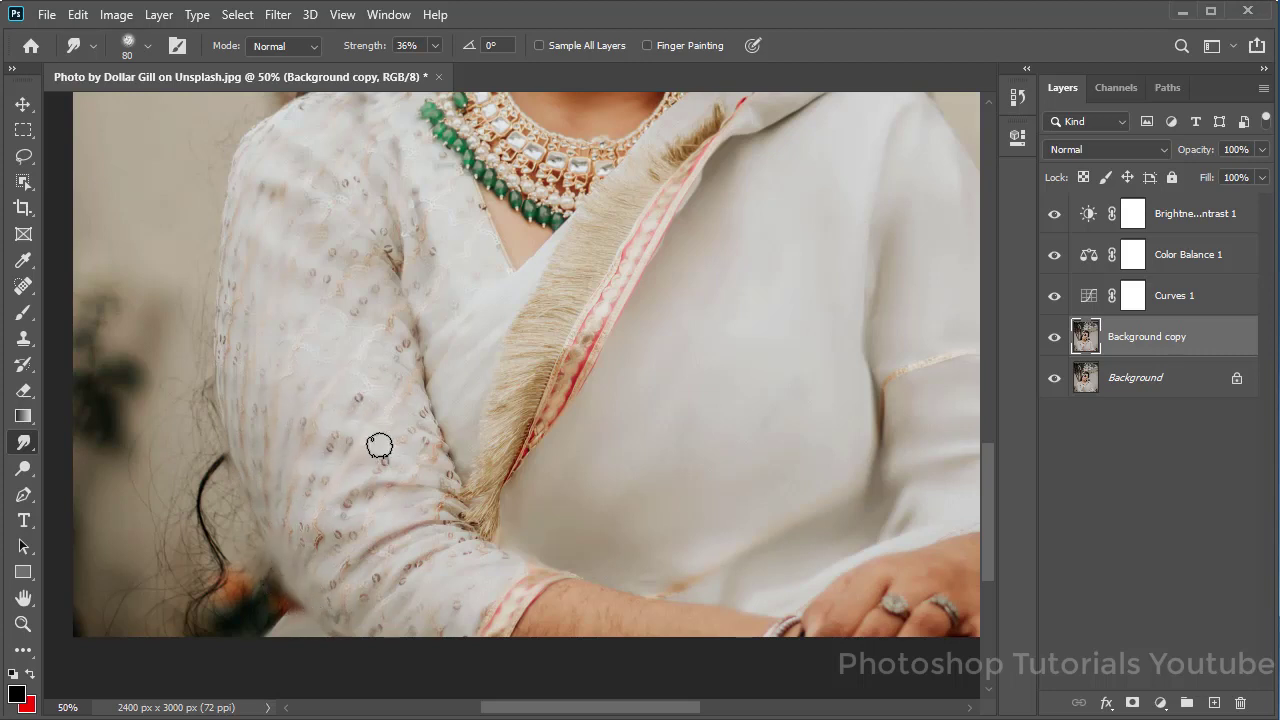
pyautogui.moveTo(406, 491); pyautogui.dragTo(345, 627)
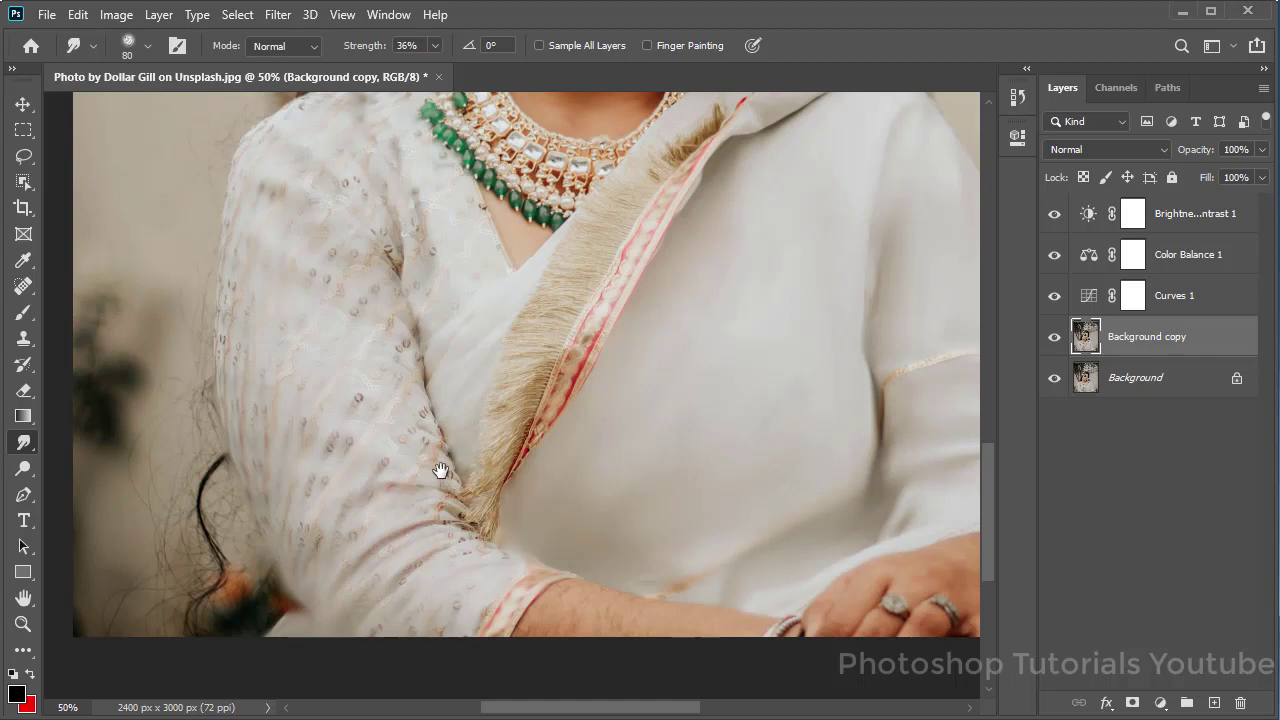
# Soften the scarf edge beside the neck.
pyautogui.moveTo(440, 470); pyautogui.dragTo(422, 512)
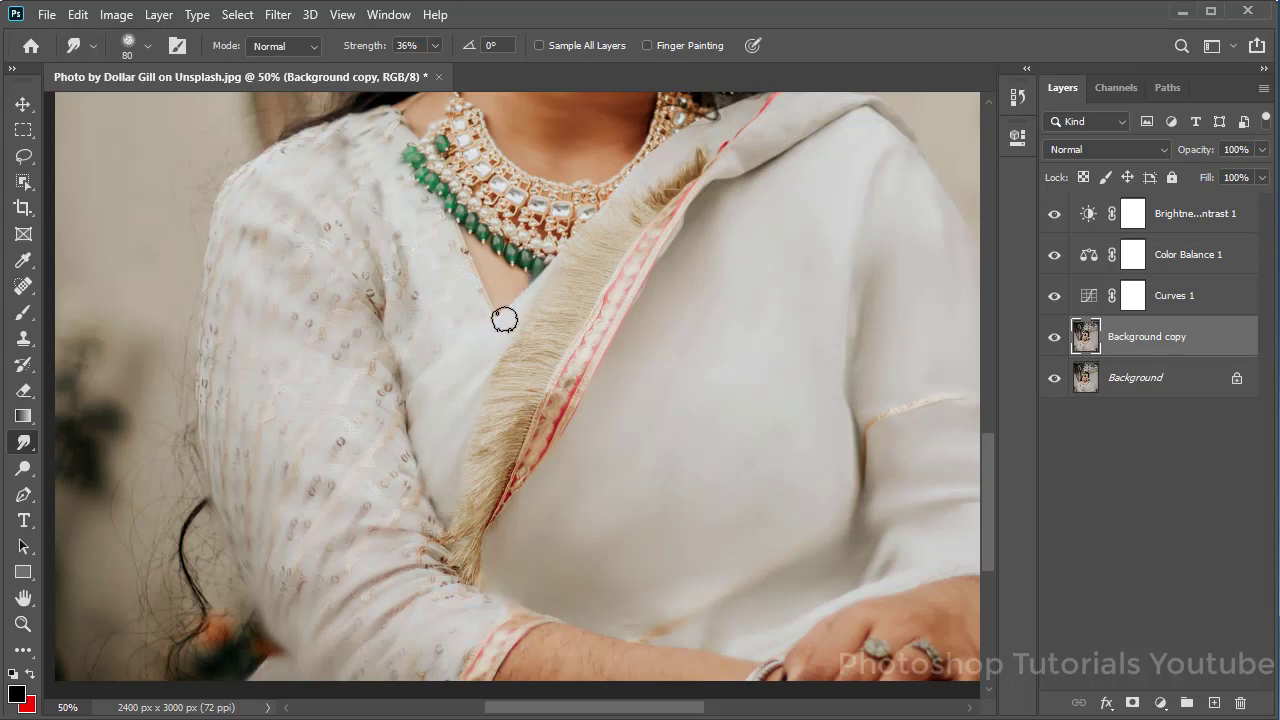
pyautogui.moveTo(551, 289); pyautogui.dragTo(506, 416)
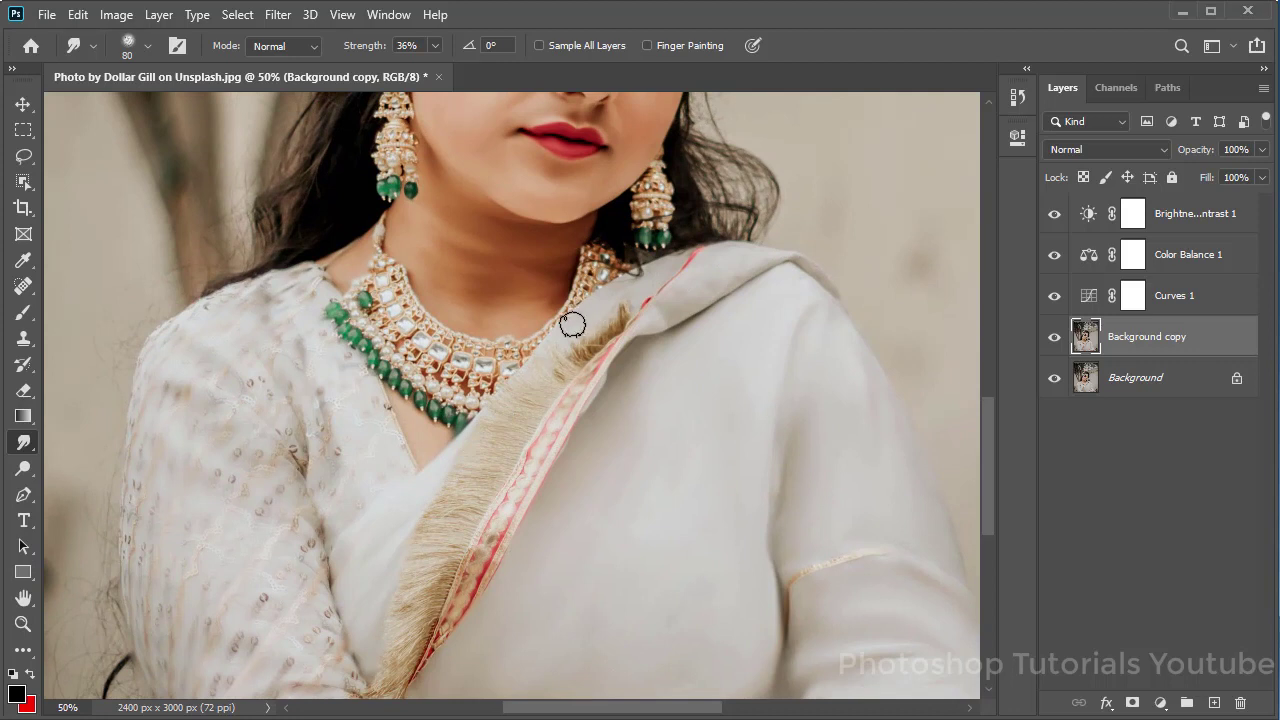
pyautogui.moveTo(616, 295)
pyautogui.mouseDown()
pyautogui.moveTo(686, 243)
pyautogui.moveTo(657, 300)
pyautogui.moveTo(680, 292)
pyautogui.mouseUp()
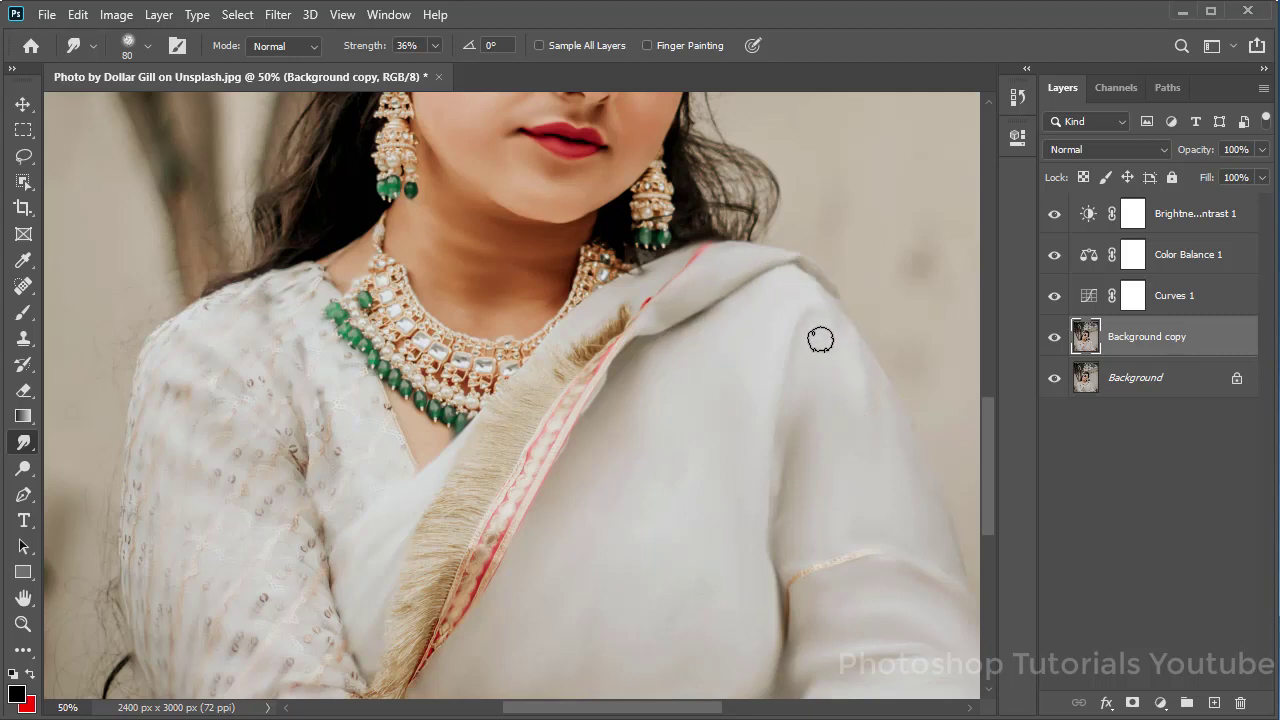
pyautogui.moveTo(784, 467)
pyautogui.mouseDown()
pyautogui.moveTo(706, 414)
pyautogui.moveTo(688, 437)
pyautogui.mouseUp()
# At 66.7% zoom, smudge the shadow beside the hand, undoing the stroke over the ring.
pyautogui.click(489, 591)
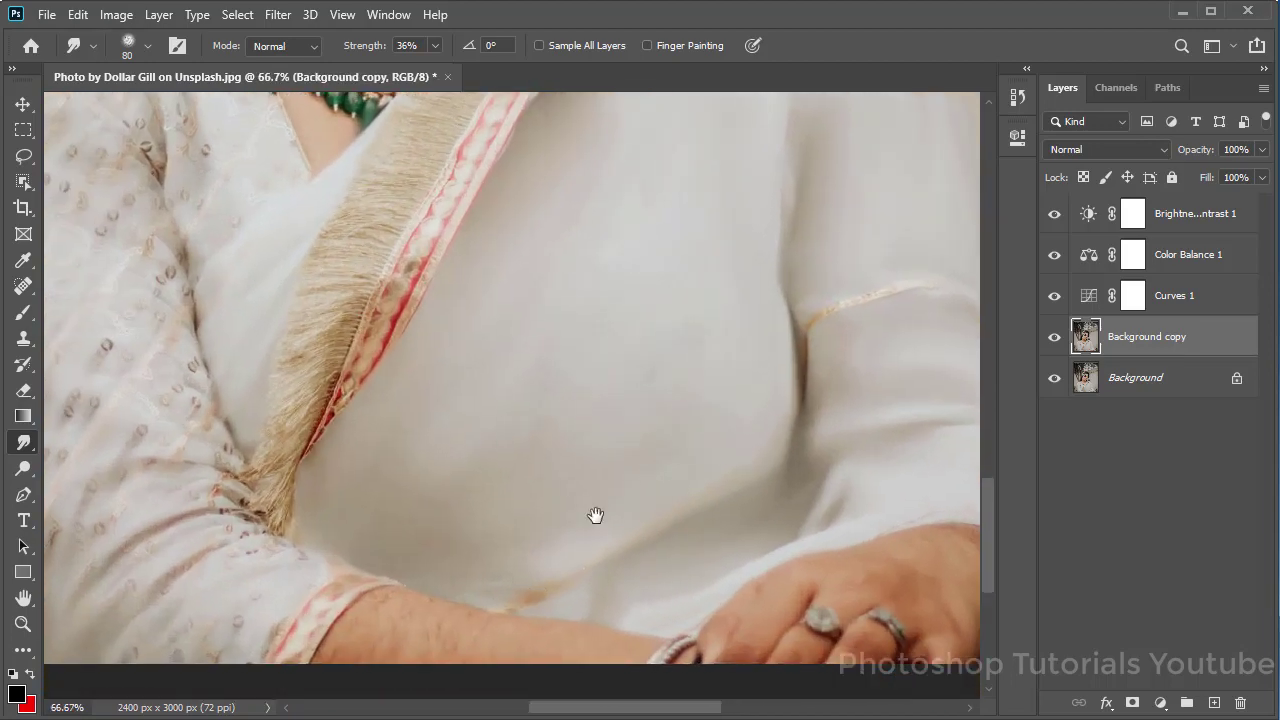
pyautogui.moveTo(594, 514); pyautogui.dragTo(460, 497)
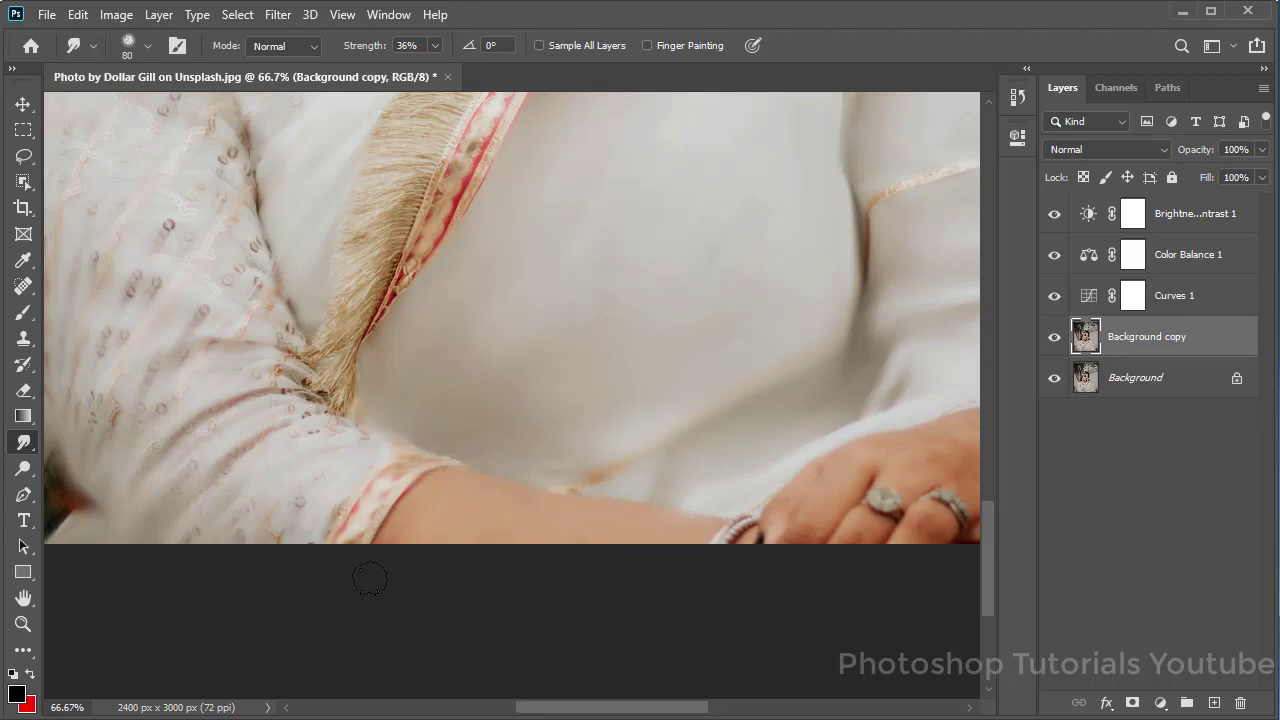
pyautogui.hscroll(5, 457, 551)
pyautogui.scroll(2, 449, 563)
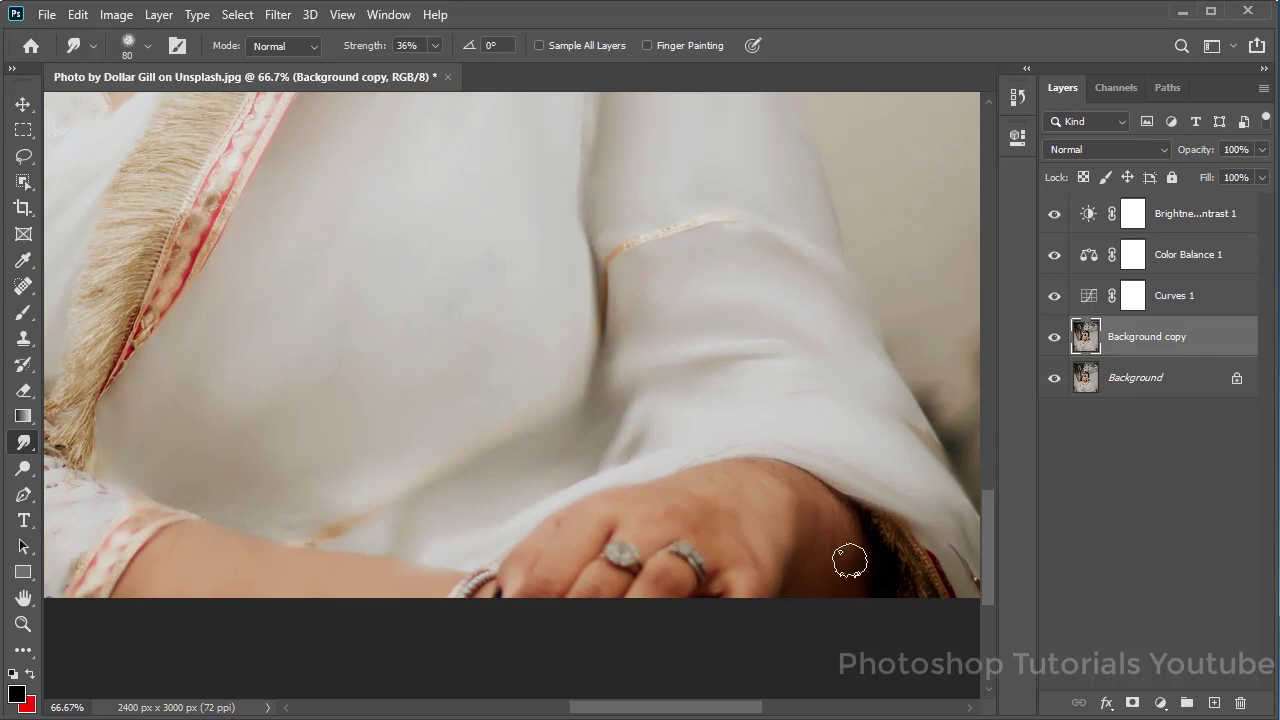
pyautogui.moveTo(858, 543); pyautogui.dragTo(847, 598)
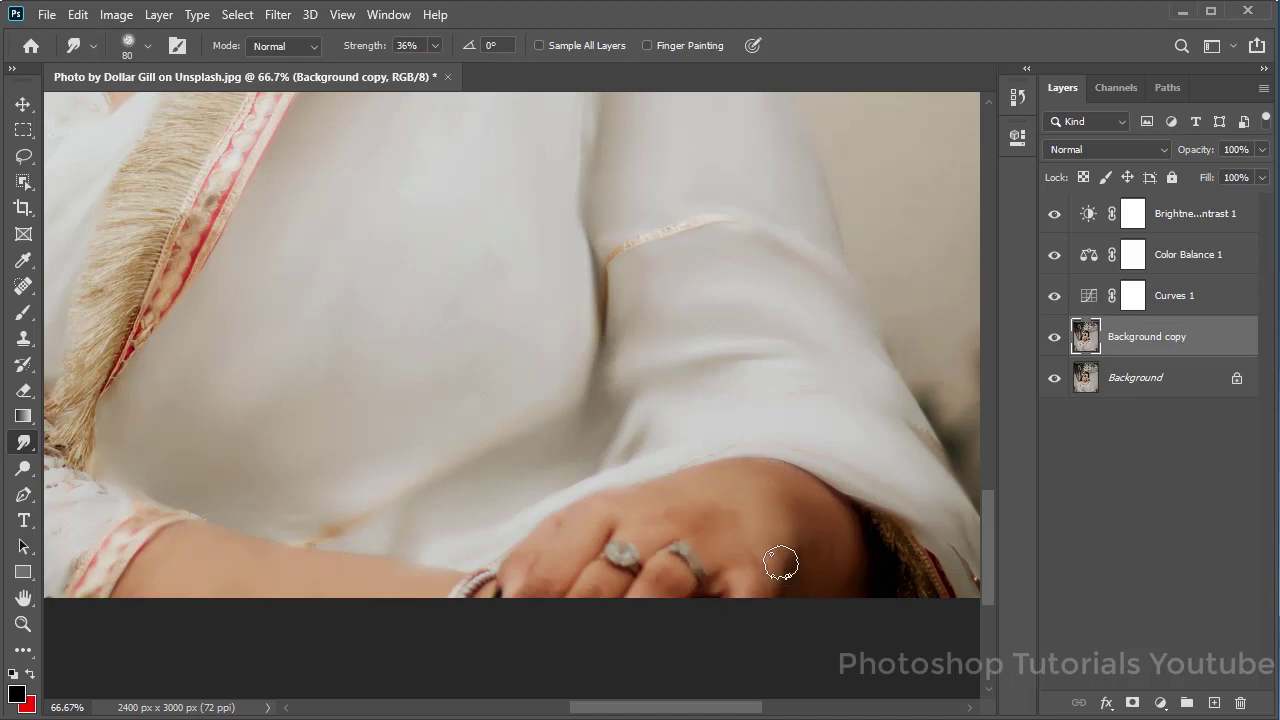
pyautogui.moveTo(681, 553); pyautogui.dragTo(690, 523)
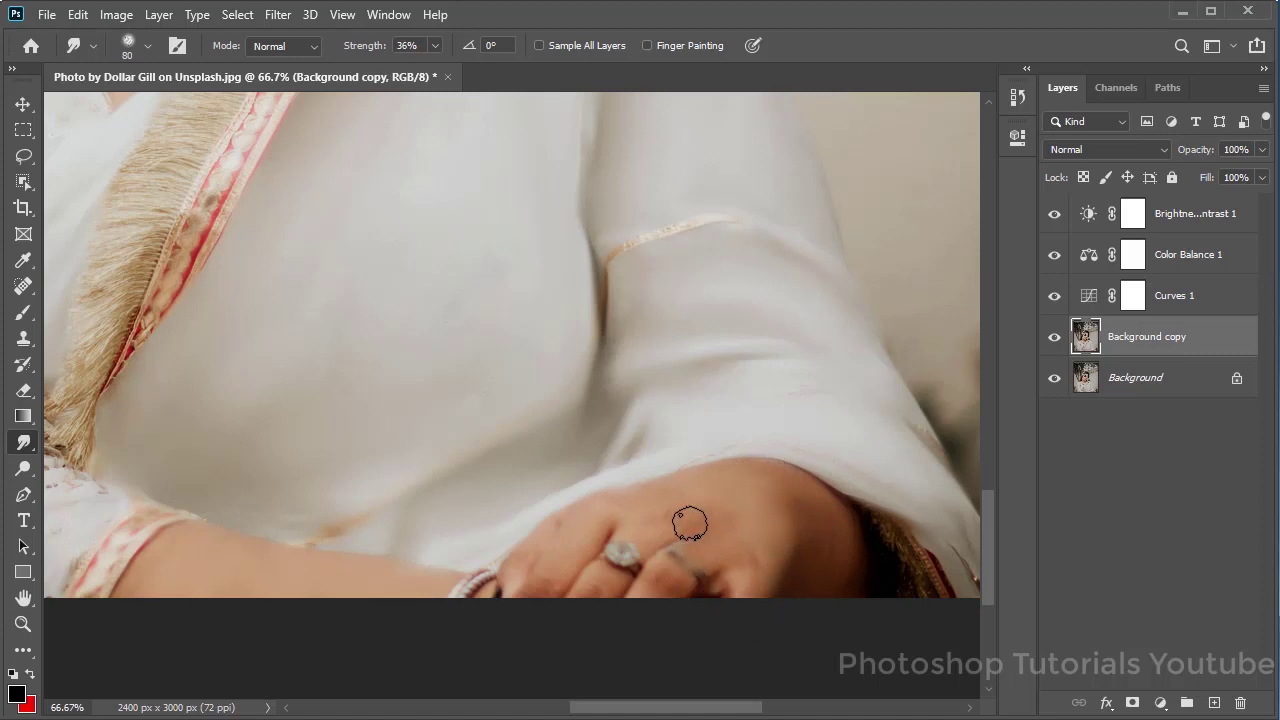
pyautogui.hotkey('ctrl', 'z')
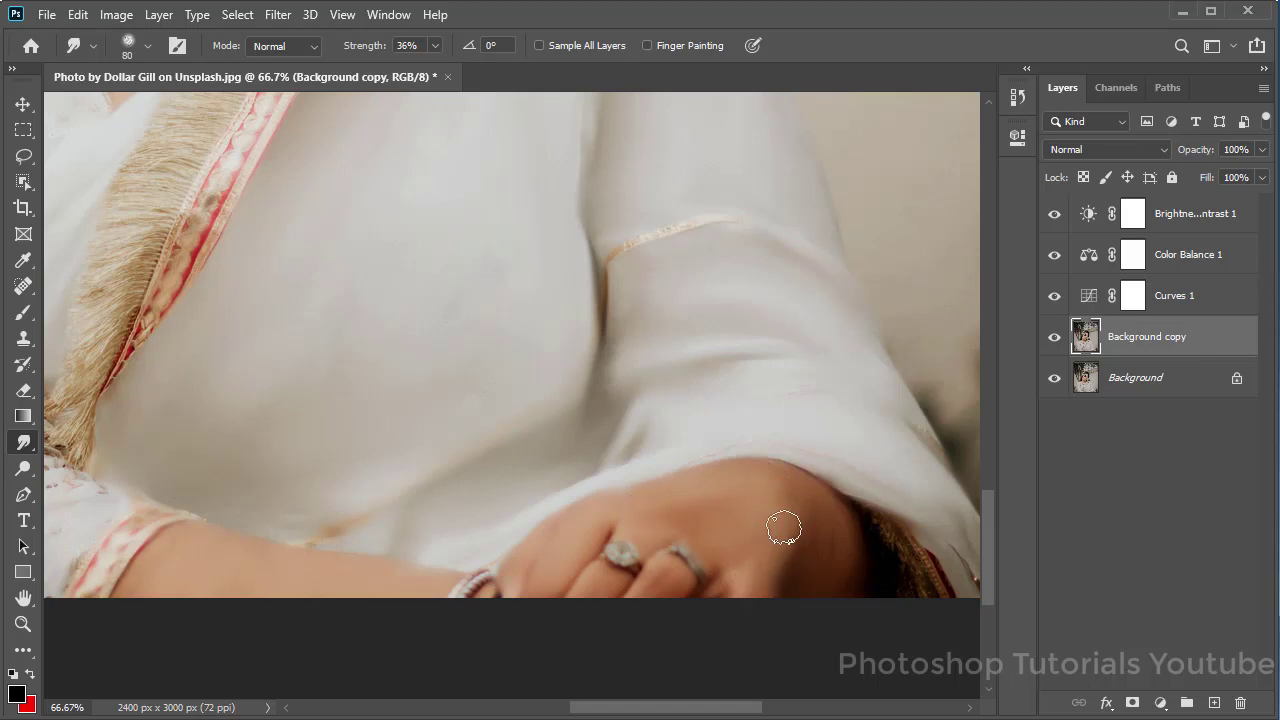
# Smooth the dark area at the hand's edge and the white sleeve folds above it.
pyautogui.moveTo(896, 549); pyautogui.dragTo(943, 610)
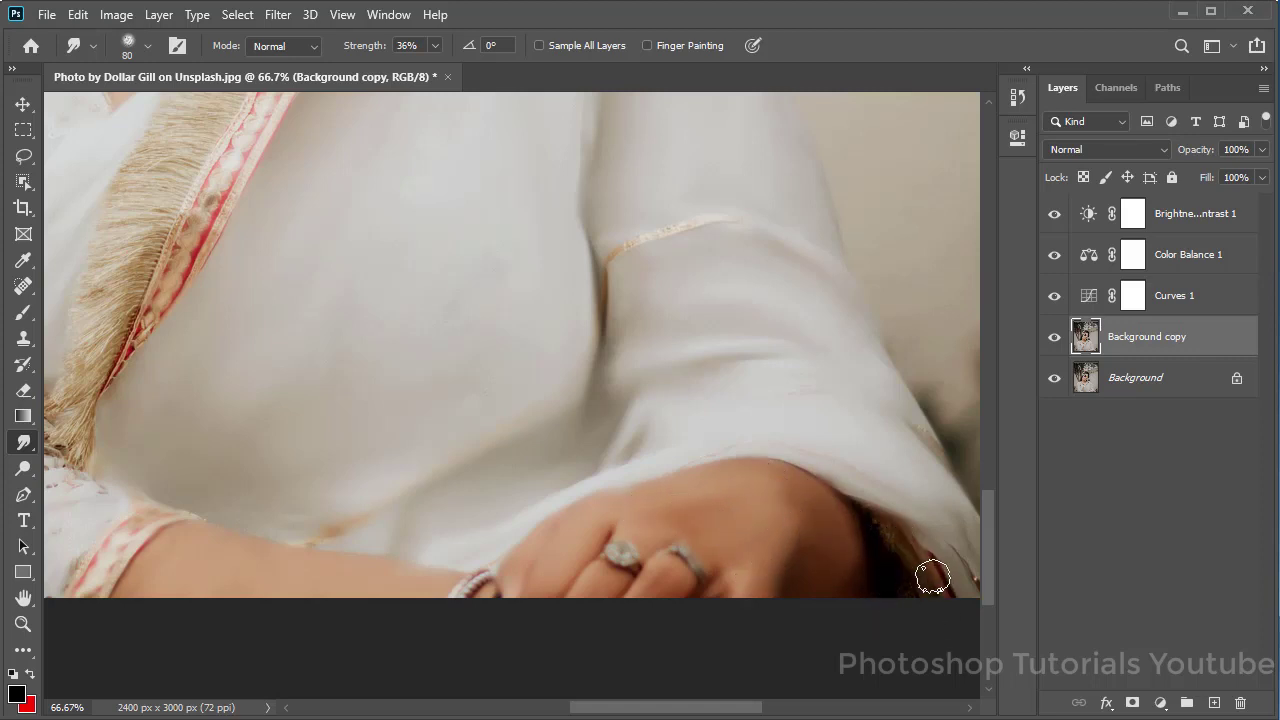
pyautogui.moveTo(908, 561); pyautogui.dragTo(768, 533)
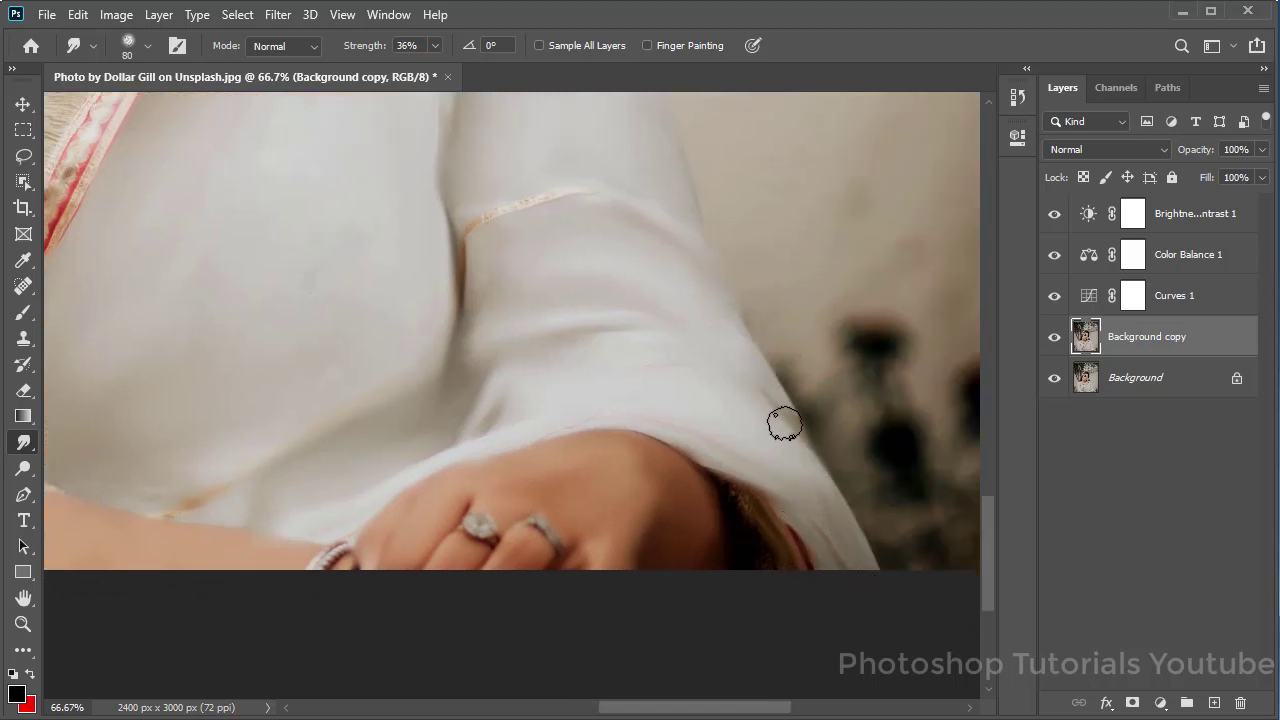
pyautogui.moveTo(701, 415); pyautogui.dragTo(756, 535)
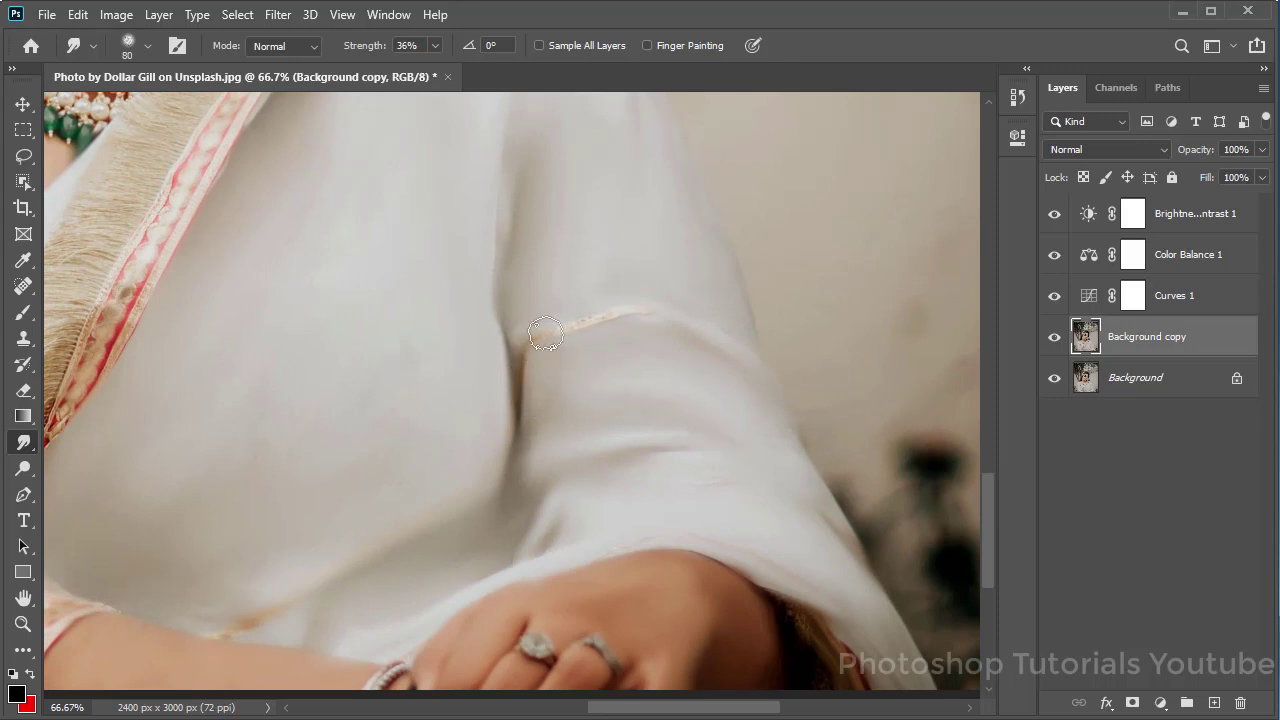
pyautogui.moveTo(683, 391)
pyautogui.mouseDown()
pyautogui.moveTo(574, 360)
pyautogui.moveTo(668, 456)
pyautogui.mouseUp()
pyautogui.moveTo(570, 220); pyautogui.dragTo(580, 360)
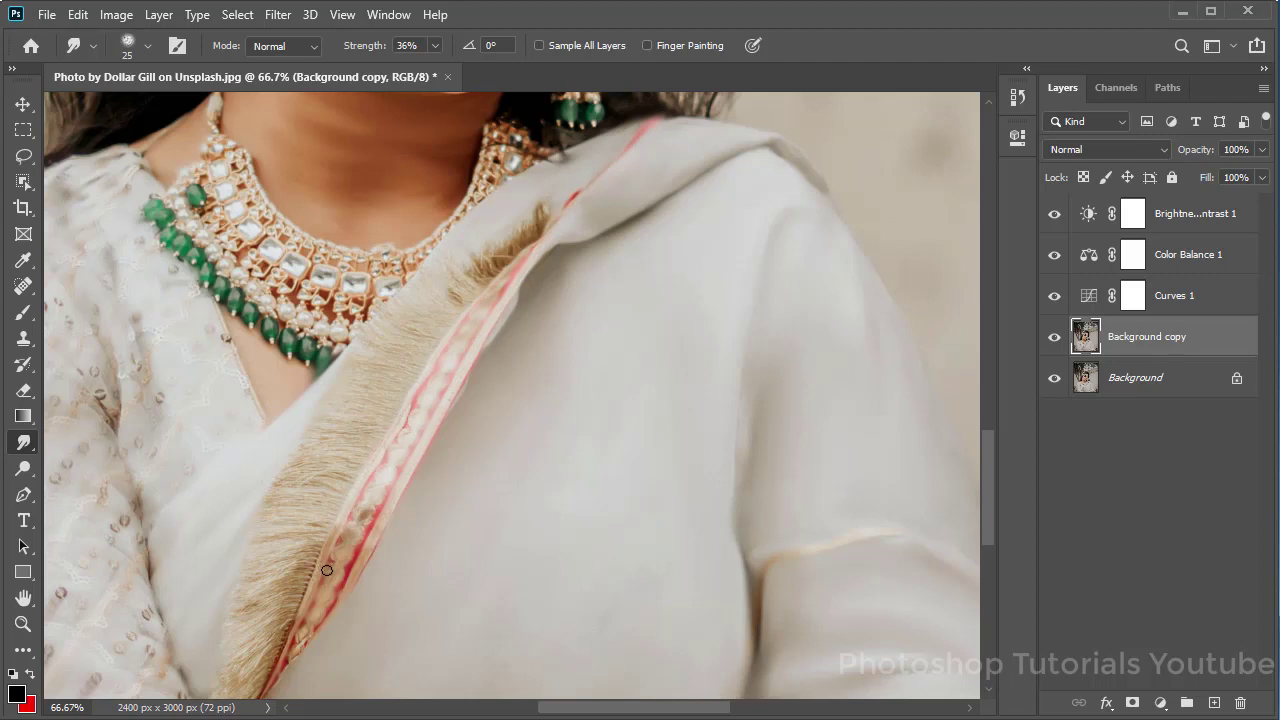
# Smear the golden fringe edge below the necklace upward in two strokes.
pyautogui.moveTo(326, 570)
pyautogui.mouseDown()
pyautogui.moveTo(491, 409)
pyautogui.moveTo(468, 390)
pyautogui.mouseUp()
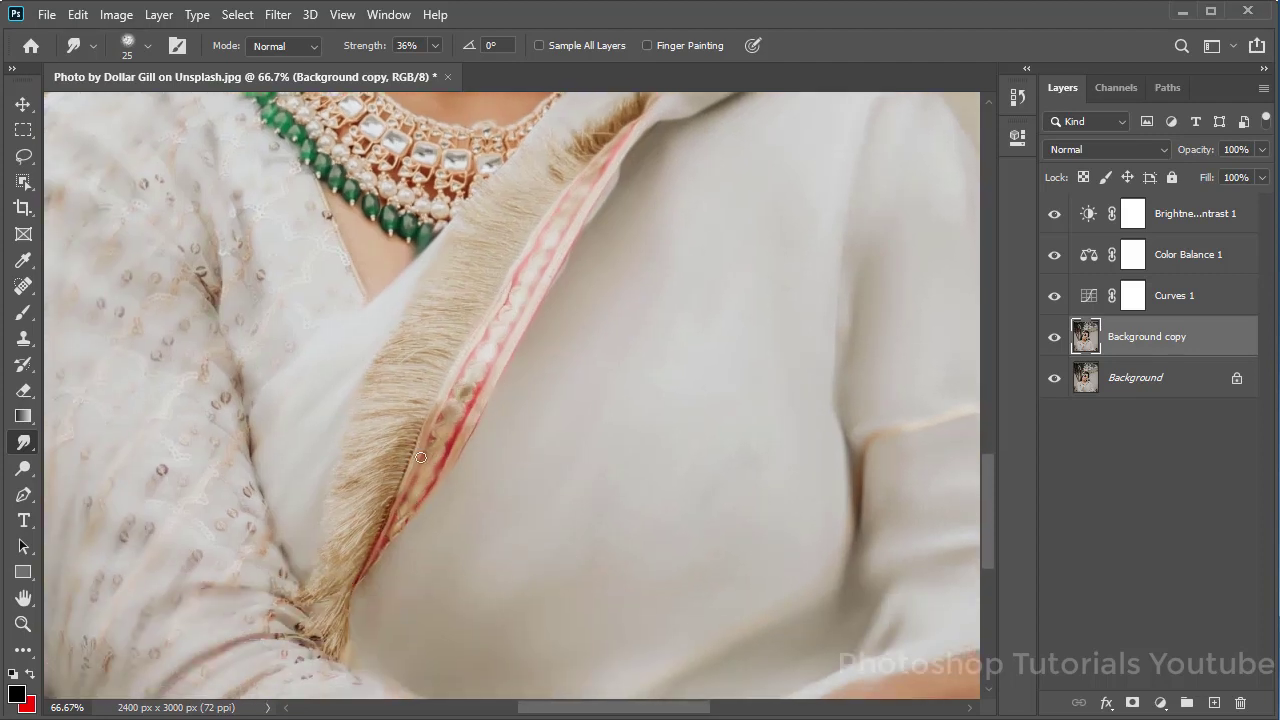
pyautogui.moveTo(515, 280); pyautogui.dragTo(449, 414)
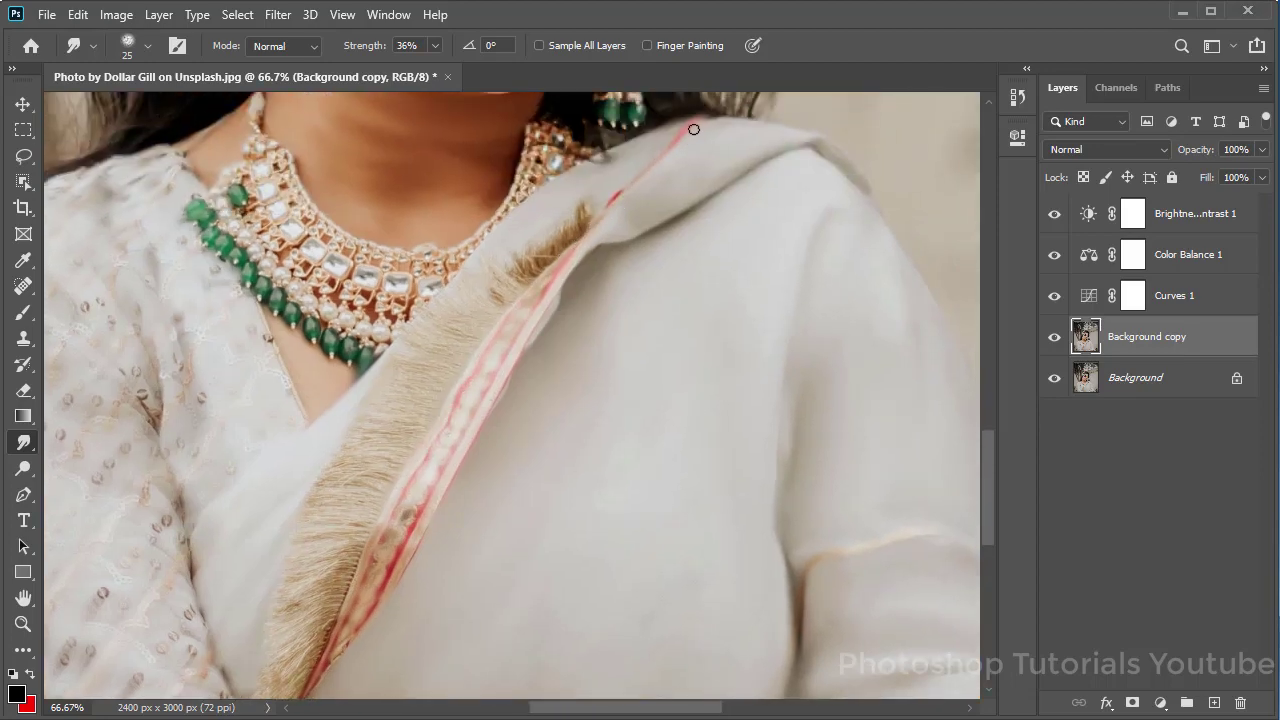
pyautogui.moveTo(665, 178)
pyautogui.mouseDown()
pyautogui.moveTo(509, 486)
pyautogui.moveTo(651, 548)
pyautogui.moveTo(651, 600)
pyautogui.moveTo(631, 565)
pyautogui.mouseUp()
pyautogui.scroll(-3, 631, 565)
pyautogui.scroll(-2, 709, 583)
pyautogui.scroll(-2, 691, 583)
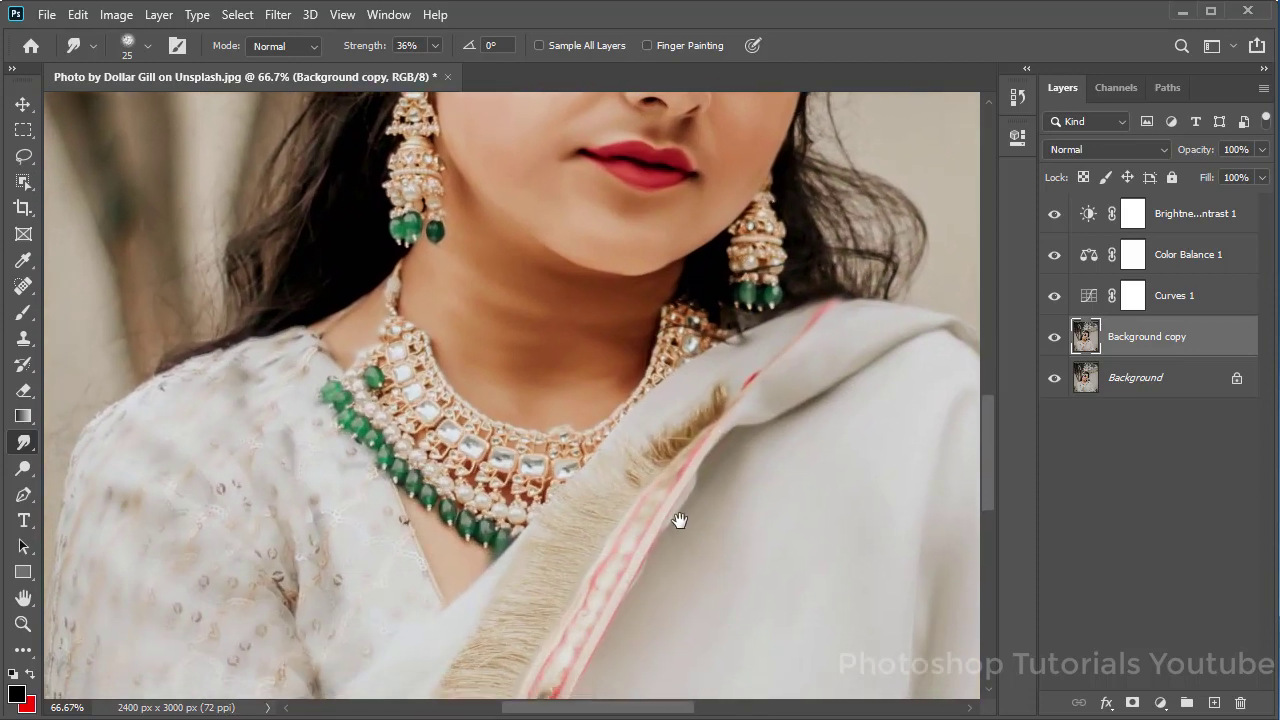
pyautogui.scroll(-1, 677, 520)
pyautogui.scroll(-2, 673, 413)
pyautogui.scroll(-1, 656, 482)
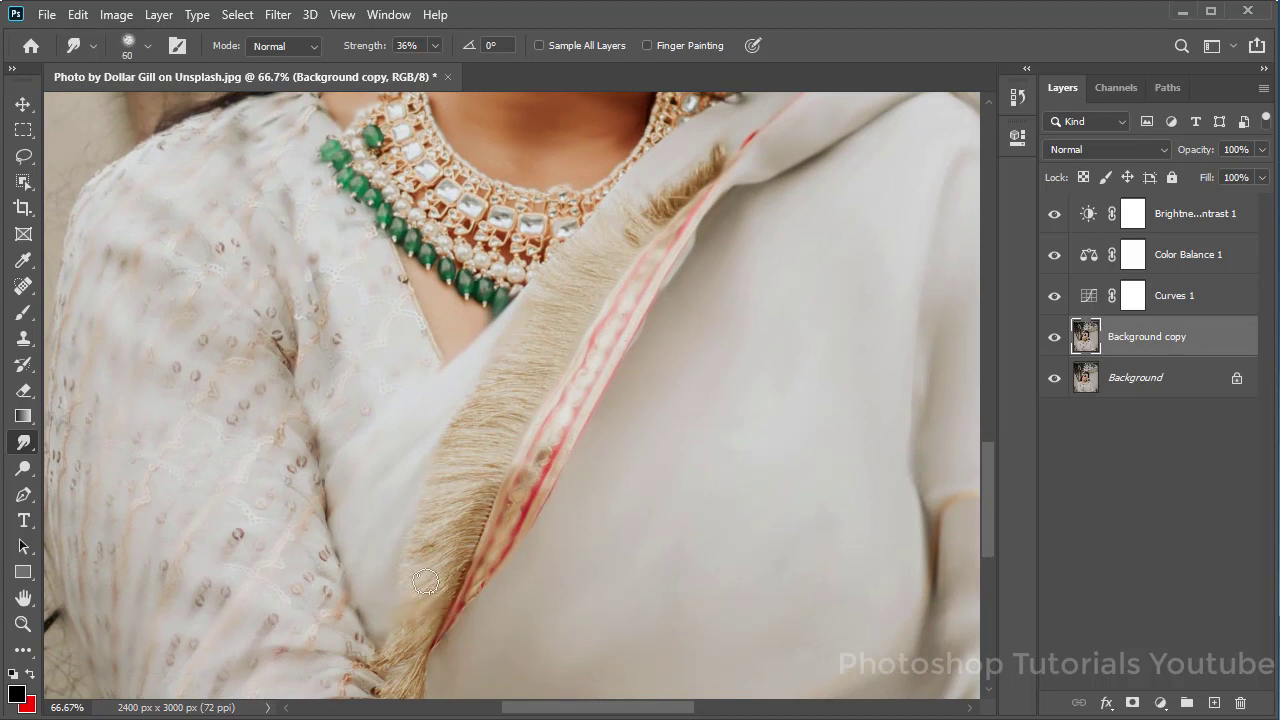
pyautogui.moveTo(425, 582)
pyautogui.mouseDown()
pyautogui.moveTo(460, 506)
pyautogui.moveTo(420, 491)
pyautogui.moveTo(444, 473)
pyautogui.mouseUp()
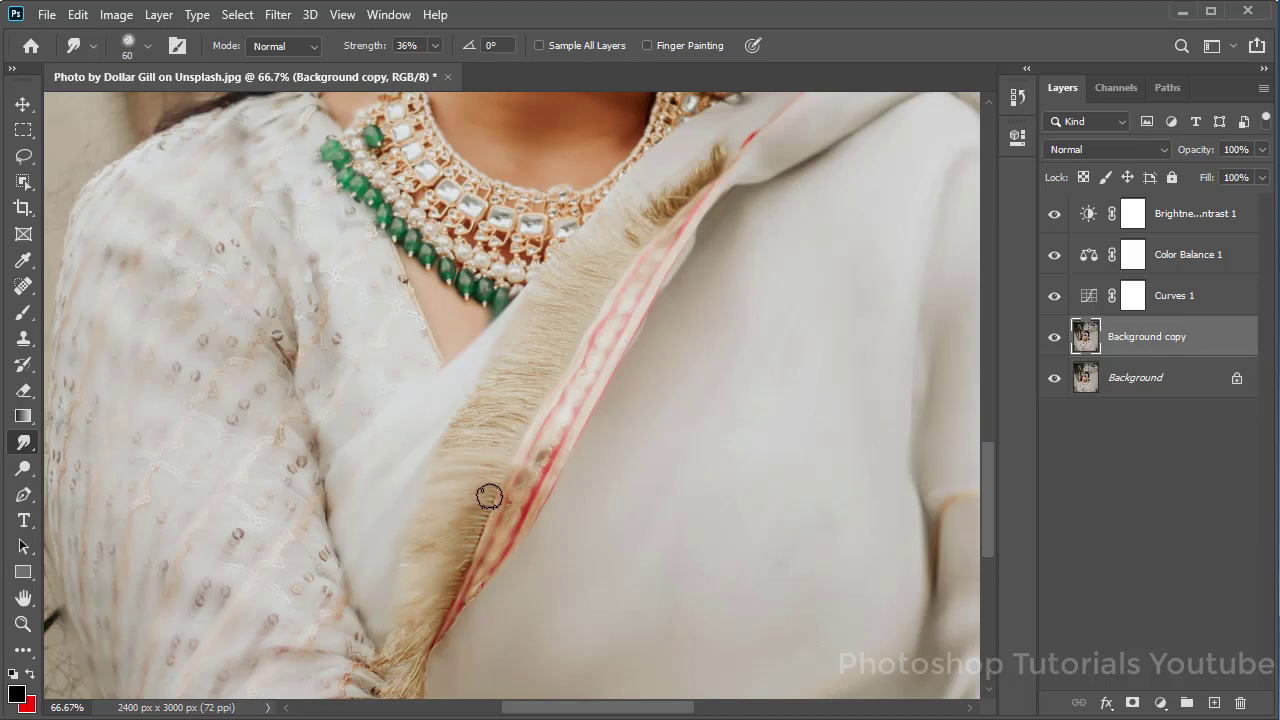
pyautogui.moveTo(437, 618); pyautogui.dragTo(438, 534)
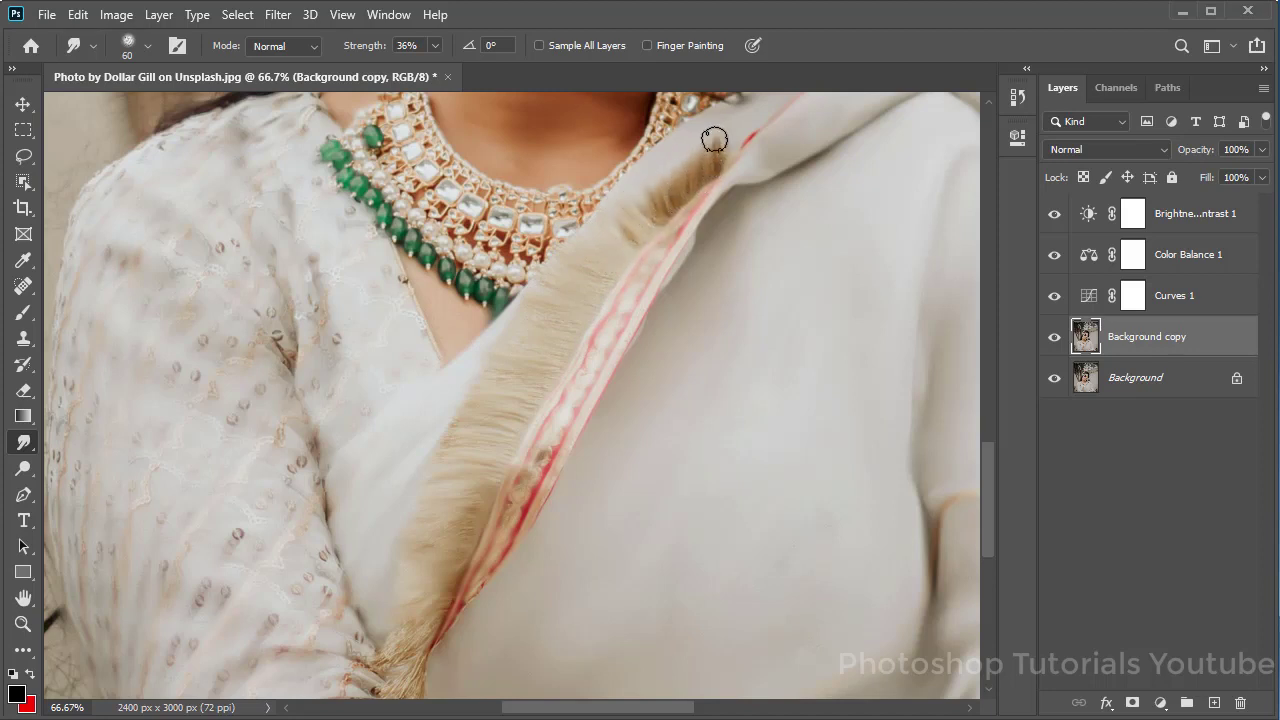
# Smear more fringe strands down over the sleeve.
pyautogui.moveTo(686, 217); pyautogui.dragTo(572, 445)
pyautogui.moveTo(520, 490)
pyautogui.mouseDown()
pyautogui.moveTo(528, 517)
pyautogui.moveTo(509, 544)
pyautogui.moveTo(481, 546)
pyautogui.mouseUp()
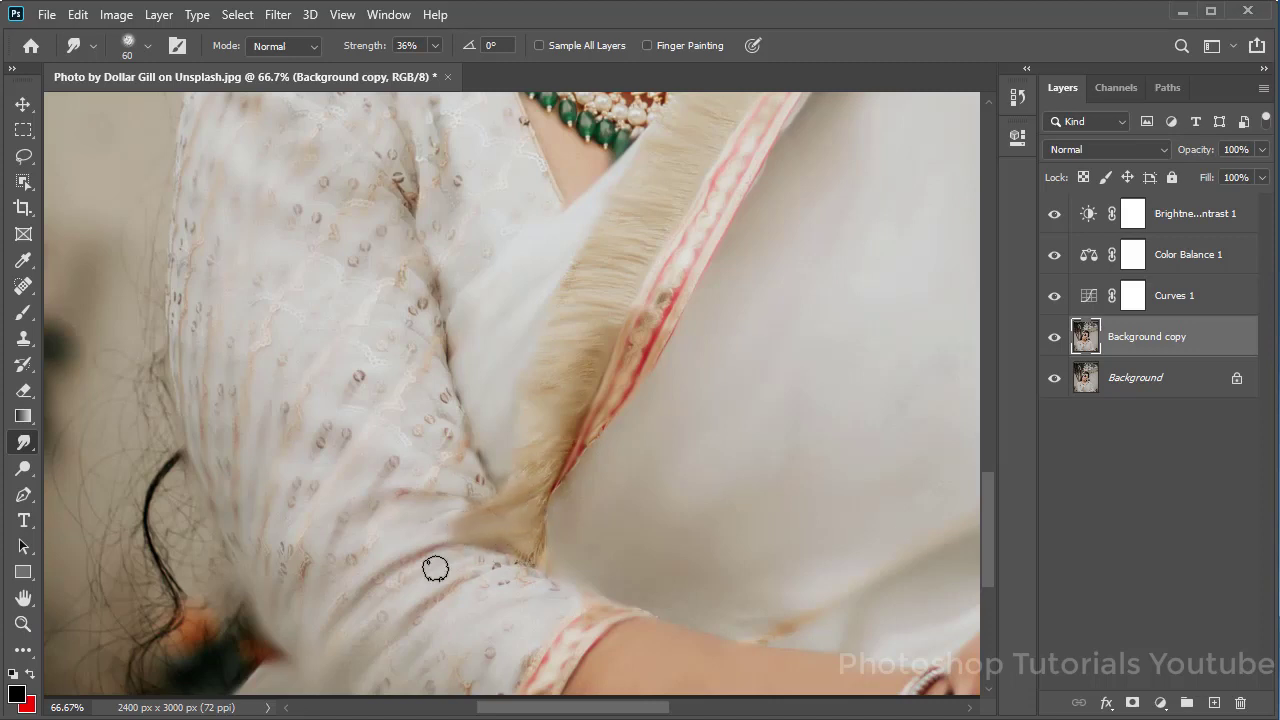
pyautogui.moveTo(688, 452)
pyautogui.mouseDown()
pyautogui.moveTo(674, 443)
pyautogui.moveTo(660, 509)
pyautogui.moveTo(577, 519)
pyautogui.moveTo(577, 534)
pyautogui.mouseUp()
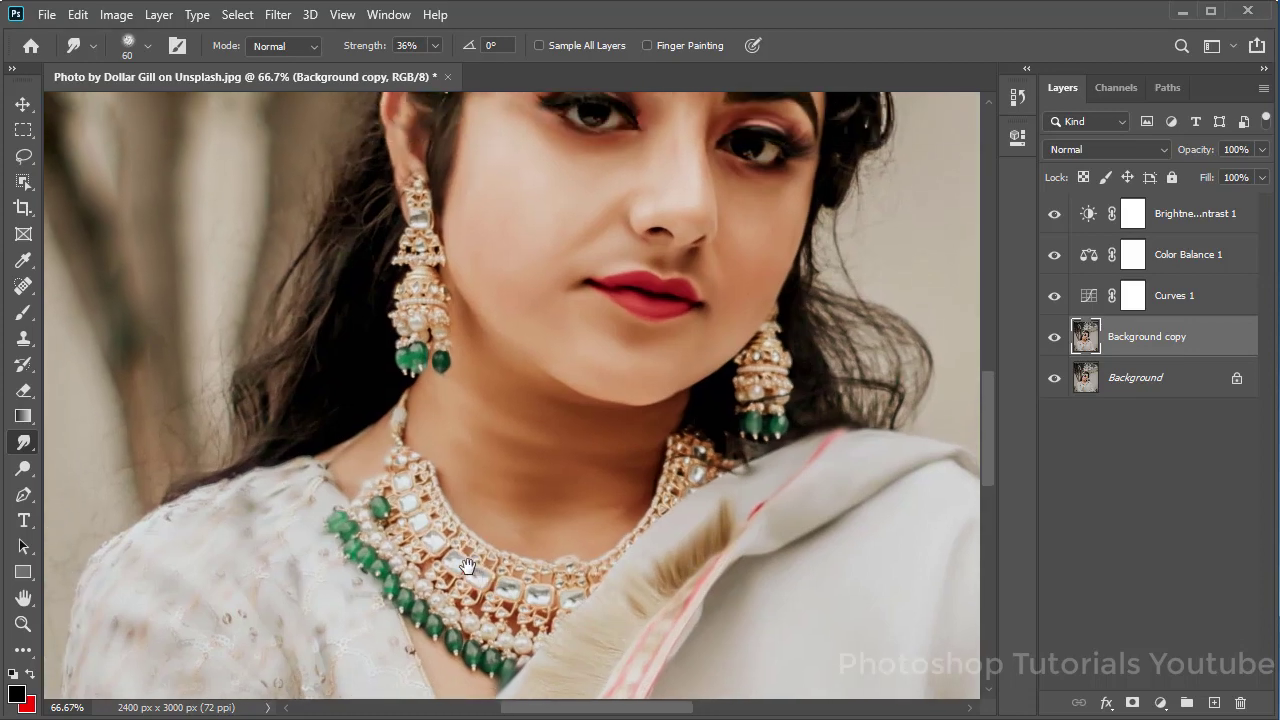
# Soften the hair along the left side and the wisps beside and below the right earring.
pyautogui.moveTo(458, 518)
pyautogui.mouseDown()
pyautogui.moveTo(462, 580)
pyautogui.moveTo(480, 610)
pyautogui.mouseUp()
pyautogui.moveTo(491, 506); pyautogui.dragTo(495, 560)
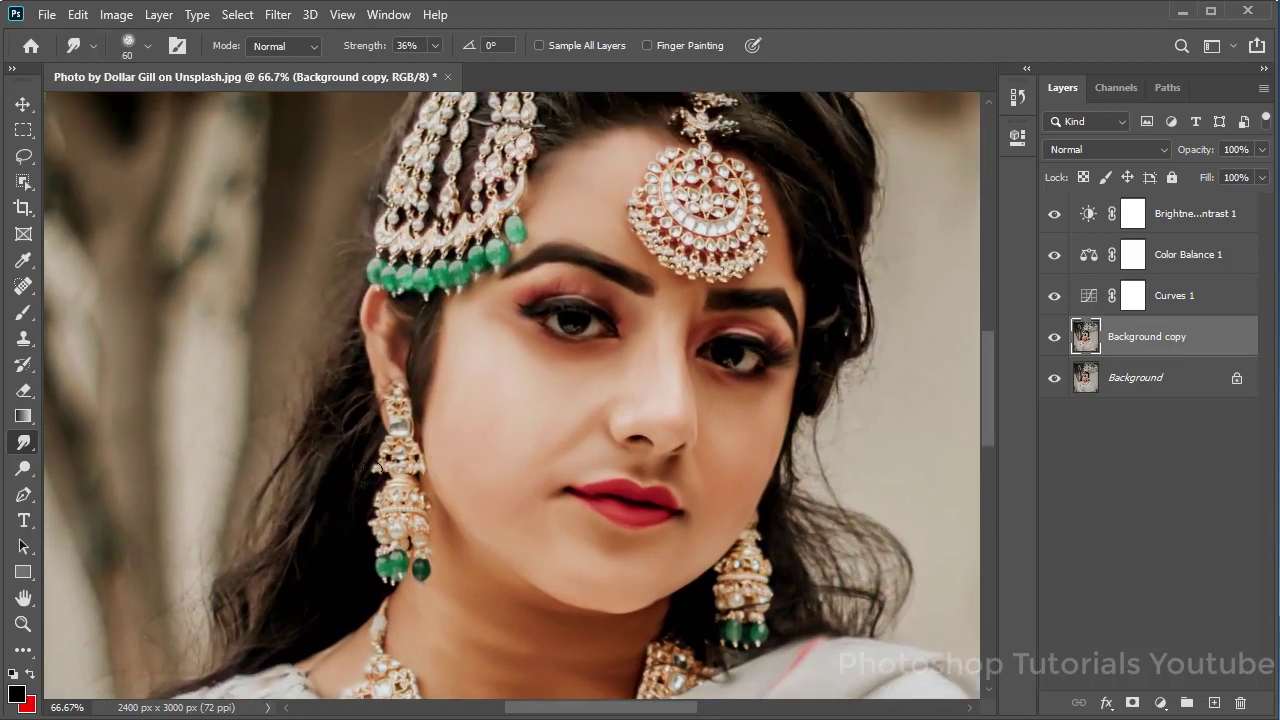
pyautogui.moveTo(373, 437); pyautogui.dragTo(213, 648)
pyautogui.moveTo(289, 611)
pyautogui.mouseDown()
pyautogui.moveTo(211, 650)
pyautogui.moveTo(243, 657)
pyautogui.moveTo(278, 636)
pyautogui.mouseUp()
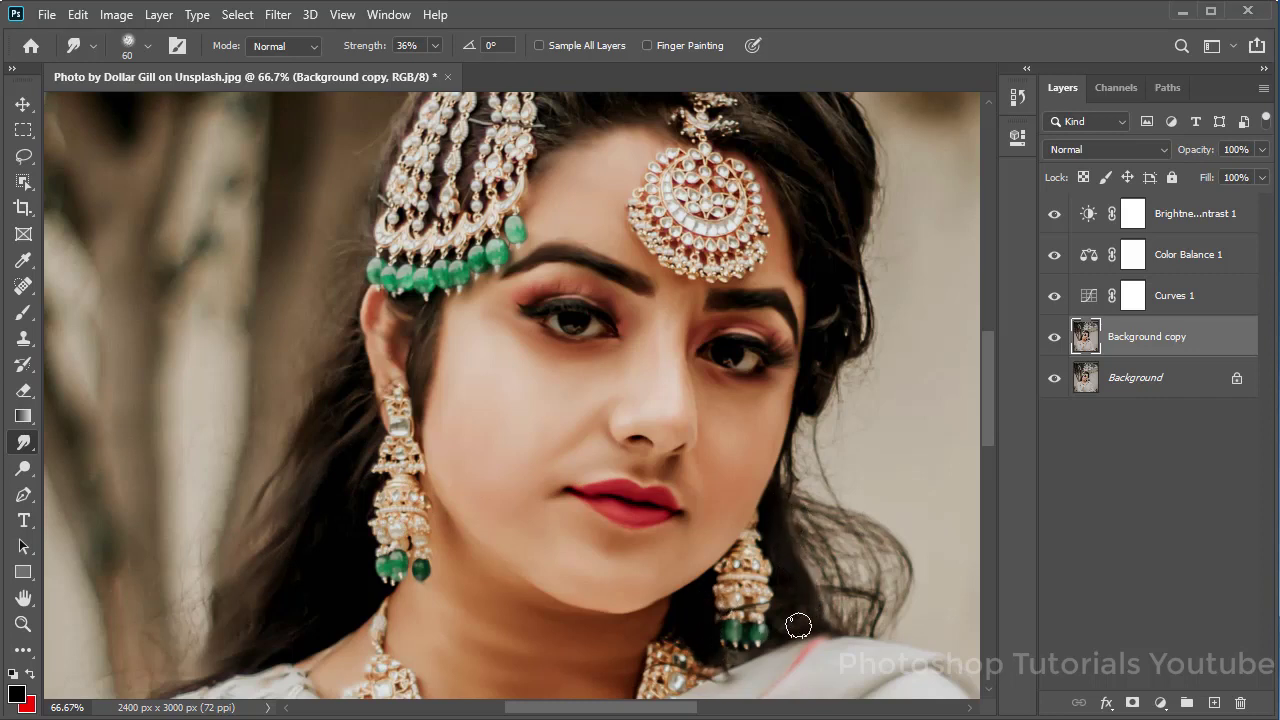
pyautogui.moveTo(798, 625)
pyautogui.mouseDown()
pyautogui.moveTo(885, 605)
pyautogui.moveTo(855, 553)
pyautogui.moveTo(862, 640)
pyautogui.mouseUp()
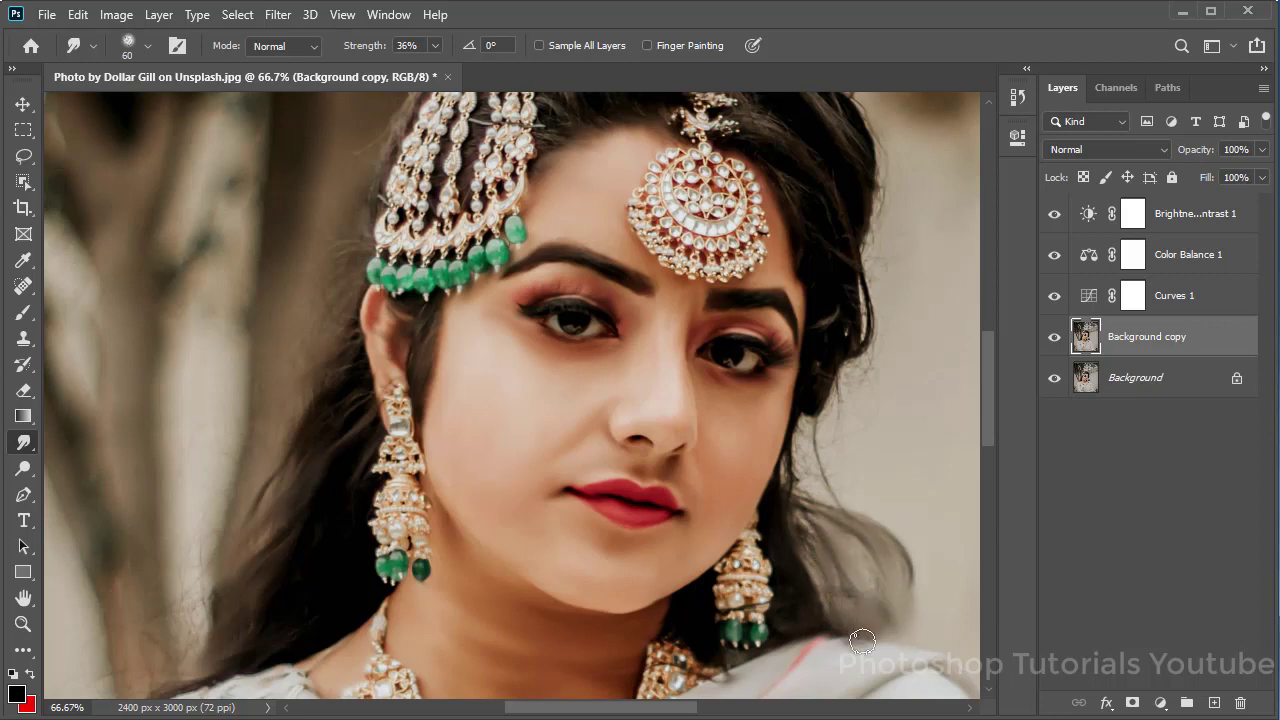
pyautogui.moveTo(804, 494)
pyautogui.mouseDown()
pyautogui.moveTo(866, 583)
pyautogui.moveTo(844, 567)
pyautogui.moveTo(769, 658)
pyautogui.moveTo(834, 635)
pyautogui.mouseUp()
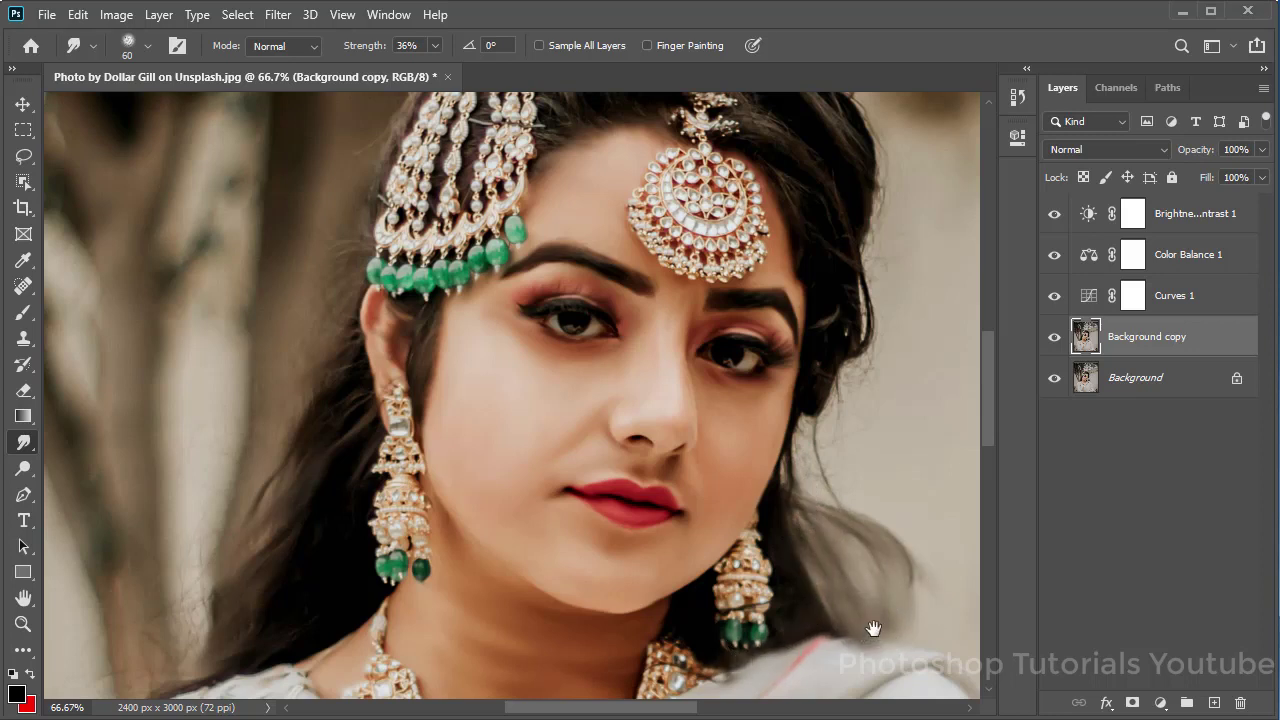
# Soften the hair across the top of the head and around the forehead jewel's crest.
pyautogui.moveTo(831, 538); pyautogui.dragTo(811, 606)
pyautogui.moveTo(823, 337); pyautogui.dragTo(794, 380)
pyautogui.moveTo(705, 403)
pyautogui.mouseDown()
pyautogui.moveTo(820, 420)
pyautogui.moveTo(770, 445)
pyautogui.moveTo(765, 463)
pyautogui.mouseUp()
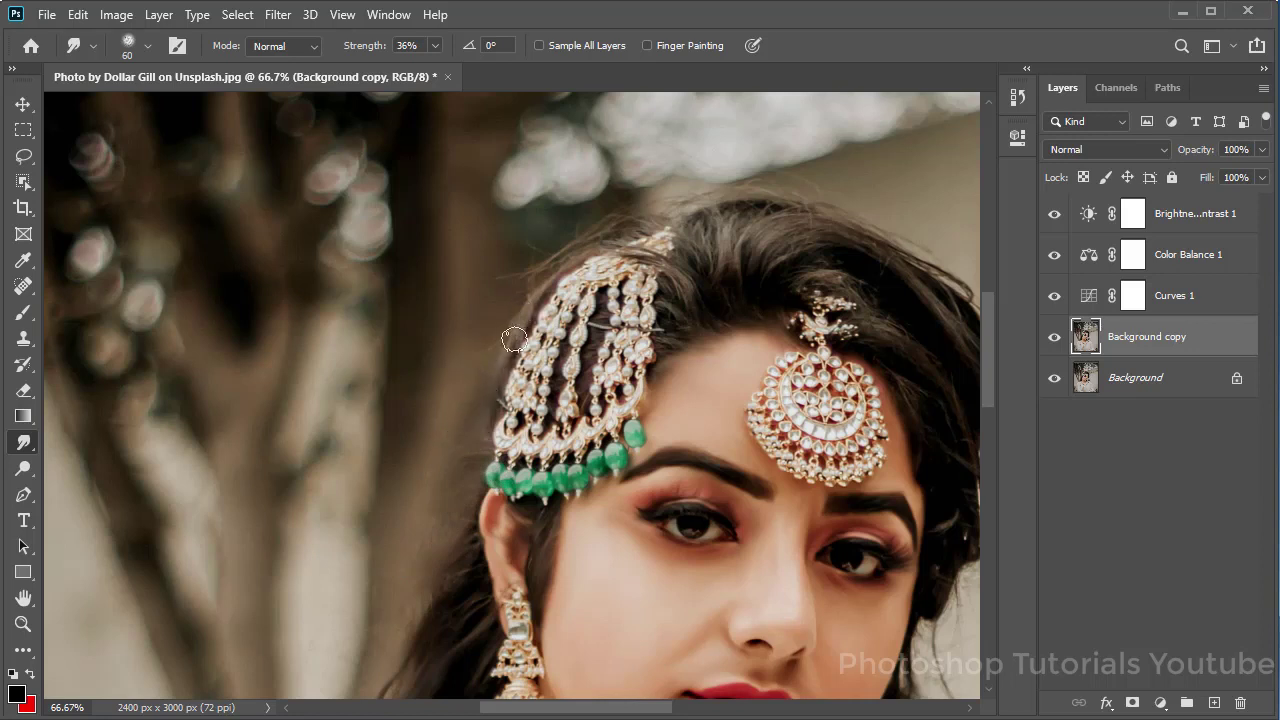
pyautogui.moveTo(578, 255); pyautogui.dragTo(464, 254)
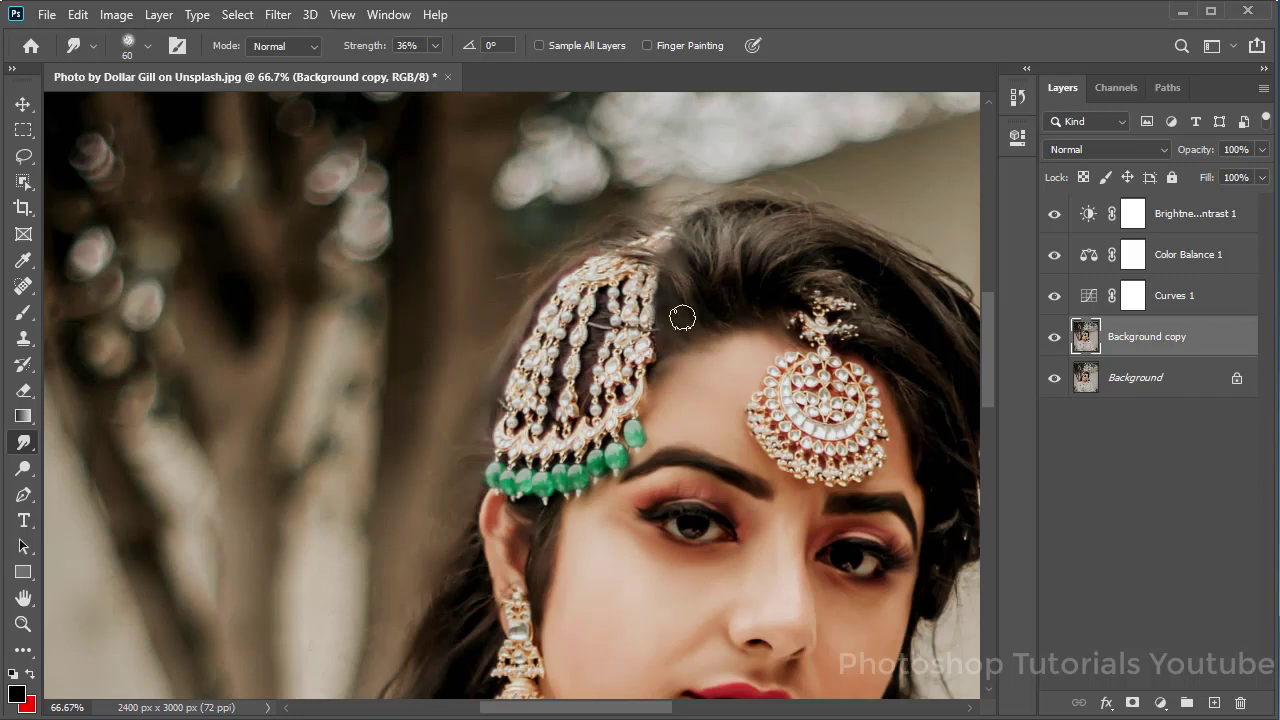
pyautogui.moveTo(682, 318); pyautogui.dragTo(604, 266)
pyautogui.moveTo(661, 233)
pyautogui.mouseDown()
pyautogui.moveTo(723, 243)
pyautogui.moveTo(777, 194)
pyautogui.moveTo(857, 224)
pyautogui.mouseUp()
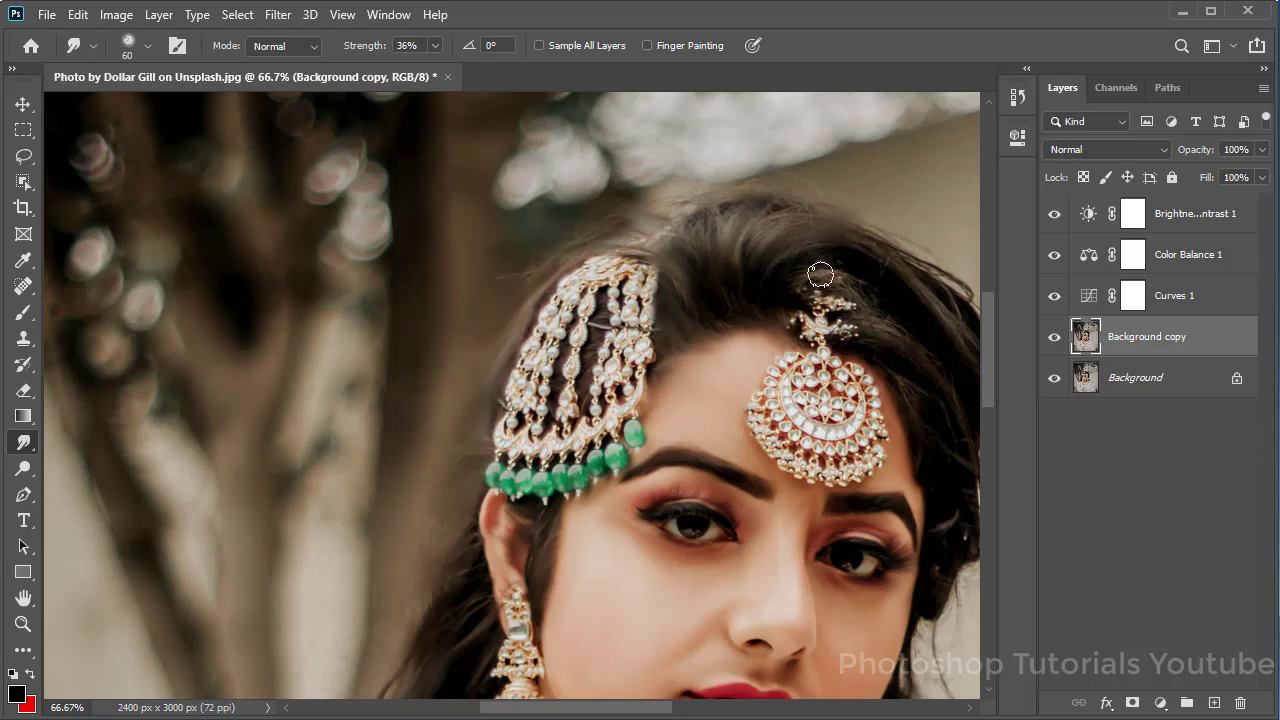
pyautogui.moveTo(820, 274)
pyautogui.mouseDown()
pyautogui.moveTo(789, 271)
pyautogui.moveTo(862, 322)
pyautogui.moveTo(930, 306)
pyautogui.mouseUp()
pyautogui.moveTo(930, 306)
pyautogui.mouseDown()
pyautogui.moveTo(858, 296)
pyautogui.moveTo(896, 296)
pyautogui.mouseUp()
pyautogui.moveTo(896, 296); pyautogui.dragTo(862, 297)
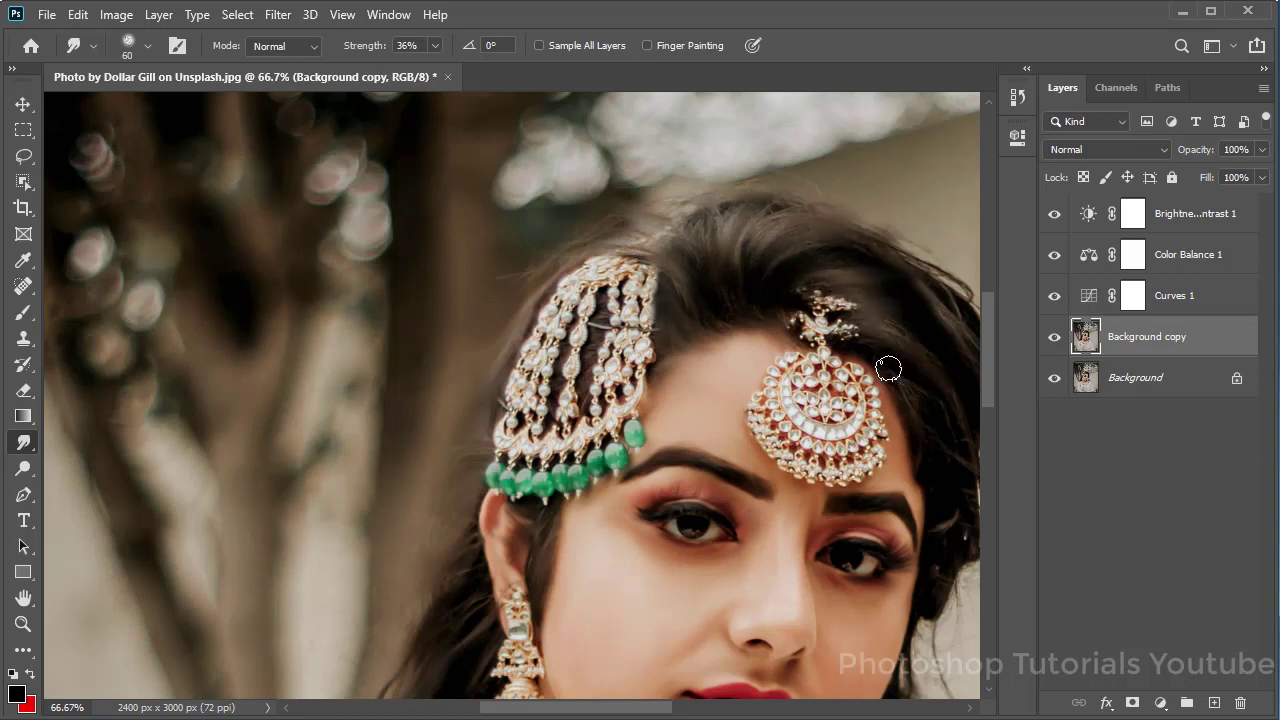
# Blend the right and top hair edges into the background around the headpiece.
pyautogui.moveTo(910, 410); pyautogui.dragTo(735, 435)
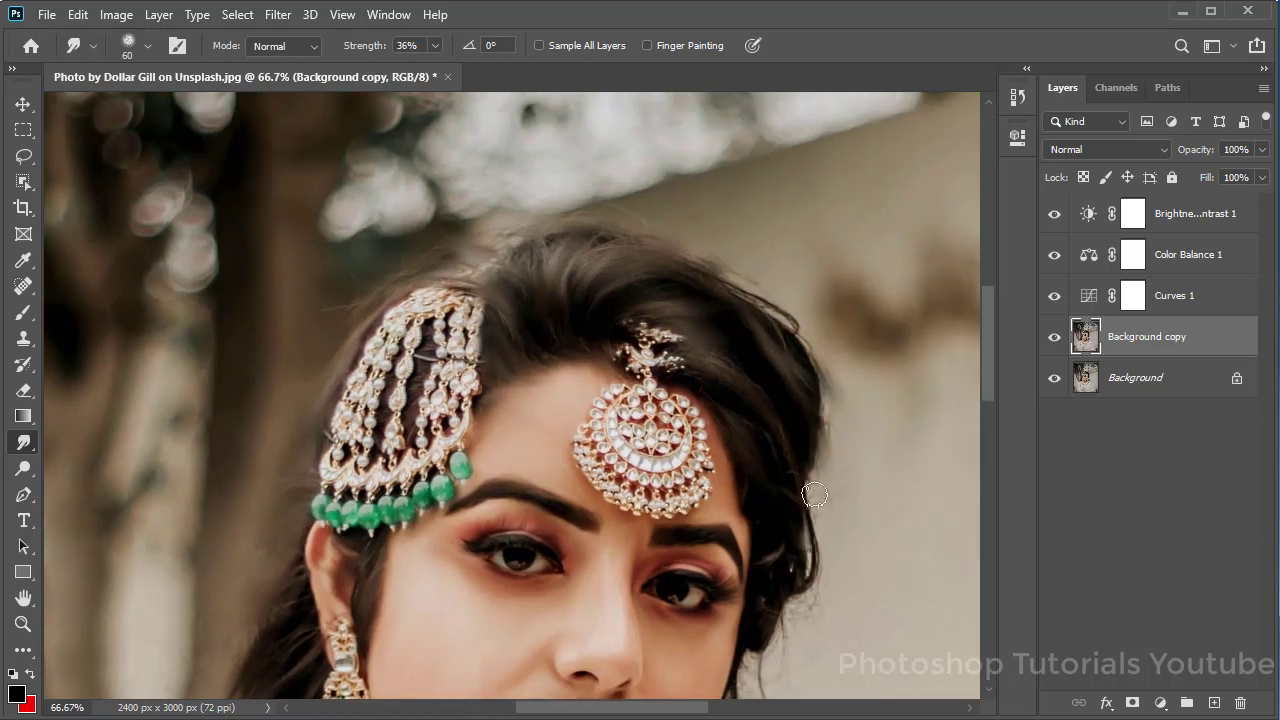
pyautogui.moveTo(815, 535)
pyautogui.mouseDown()
pyautogui.moveTo(812, 595)
pyautogui.moveTo(763, 563)
pyautogui.moveTo(794, 609)
pyautogui.mouseUp()
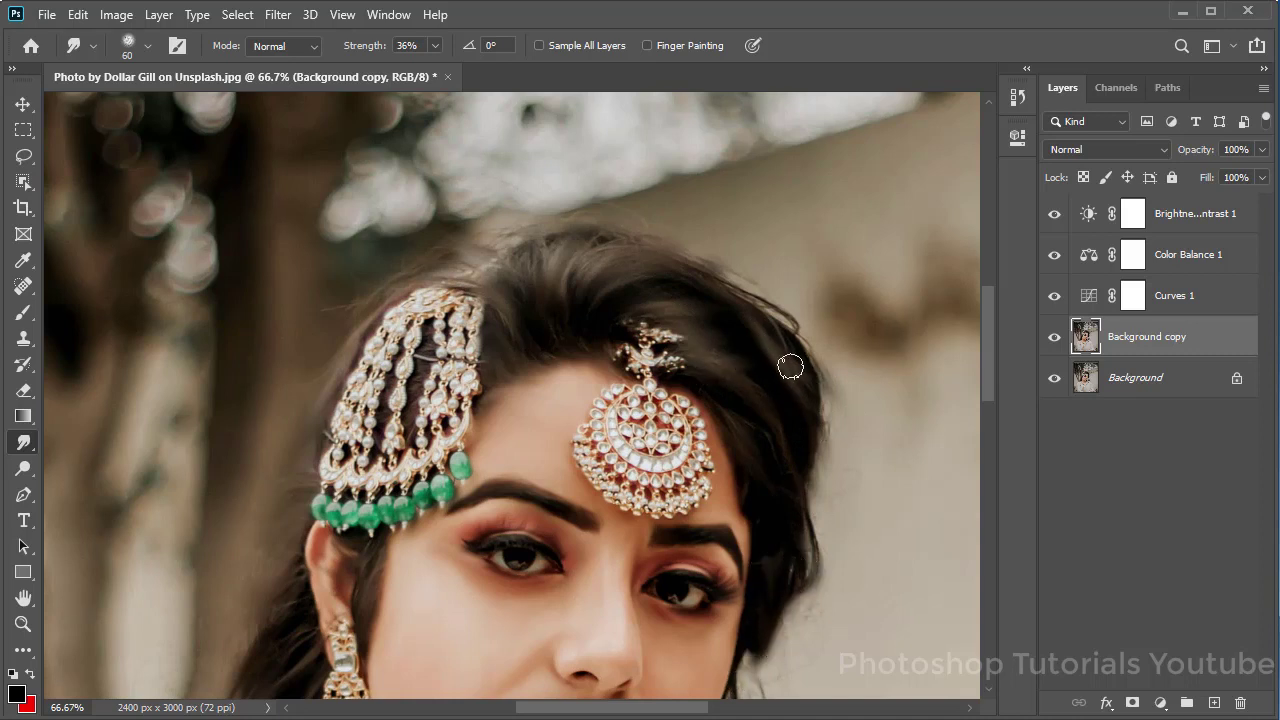
pyautogui.moveTo(789, 366)
pyautogui.mouseDown()
pyautogui.moveTo(729, 340)
pyautogui.moveTo(692, 296)
pyautogui.mouseUp()
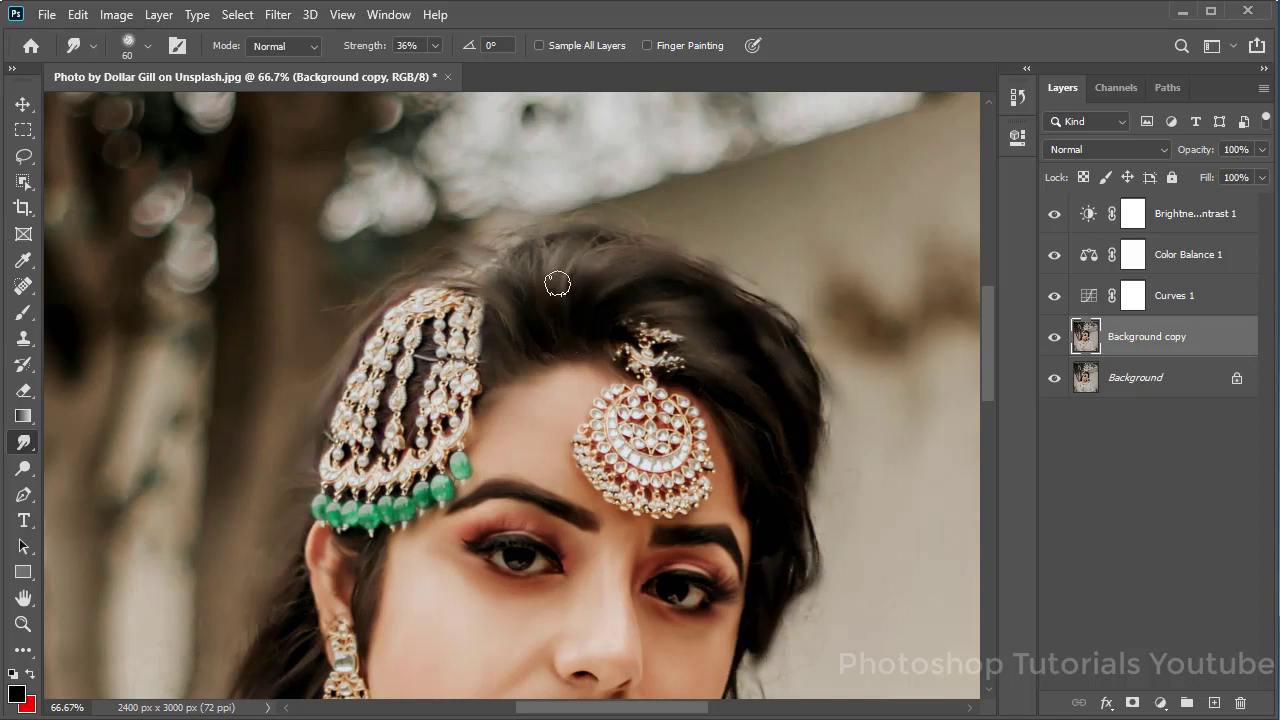
pyautogui.moveTo(403, 251); pyautogui.dragTo(344, 290)
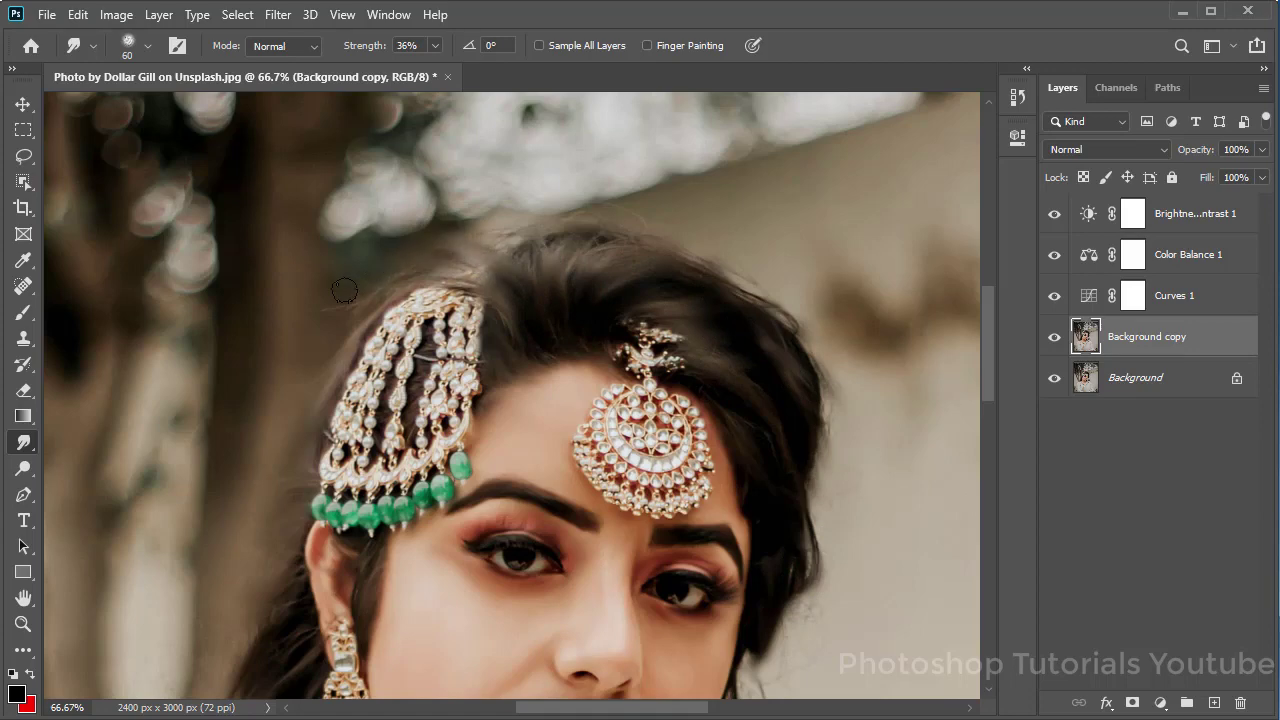
pyautogui.moveTo(530, 272); pyautogui.dragTo(586, 206)
pyautogui.moveTo(620, 262); pyautogui.dragTo(640, 222)
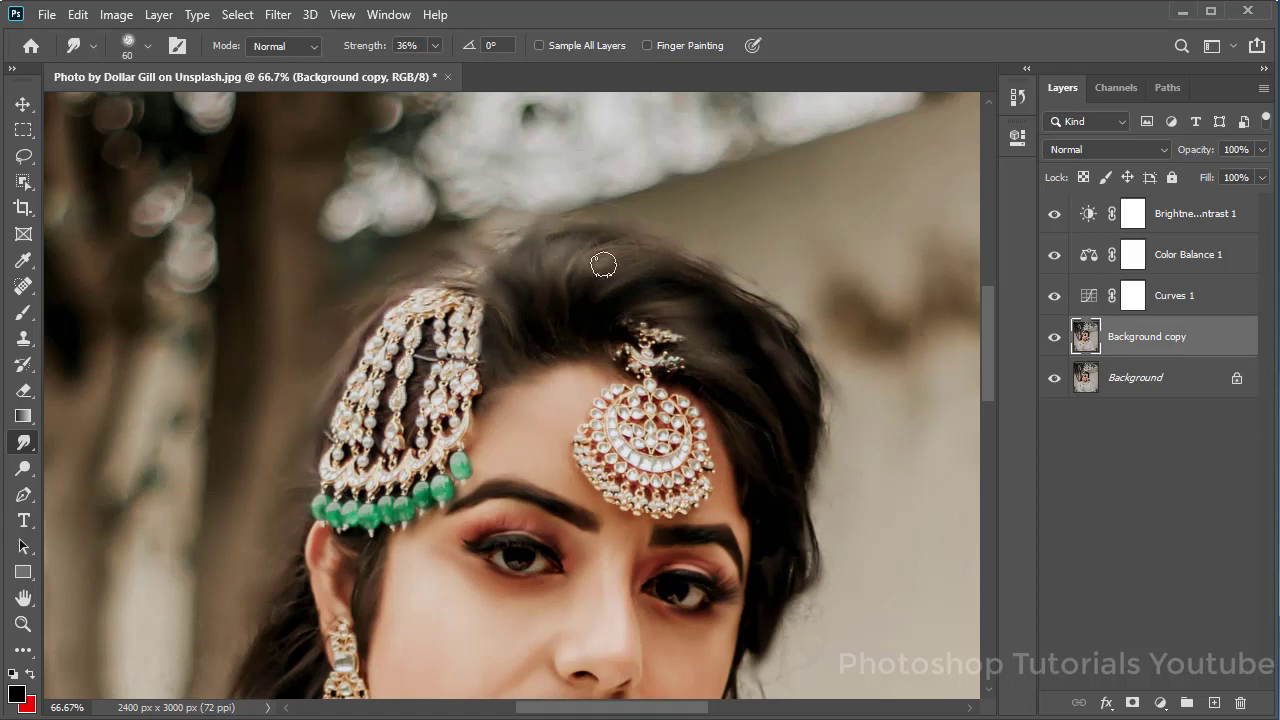
pyautogui.moveTo(713, 387); pyautogui.dragTo(771, 260)
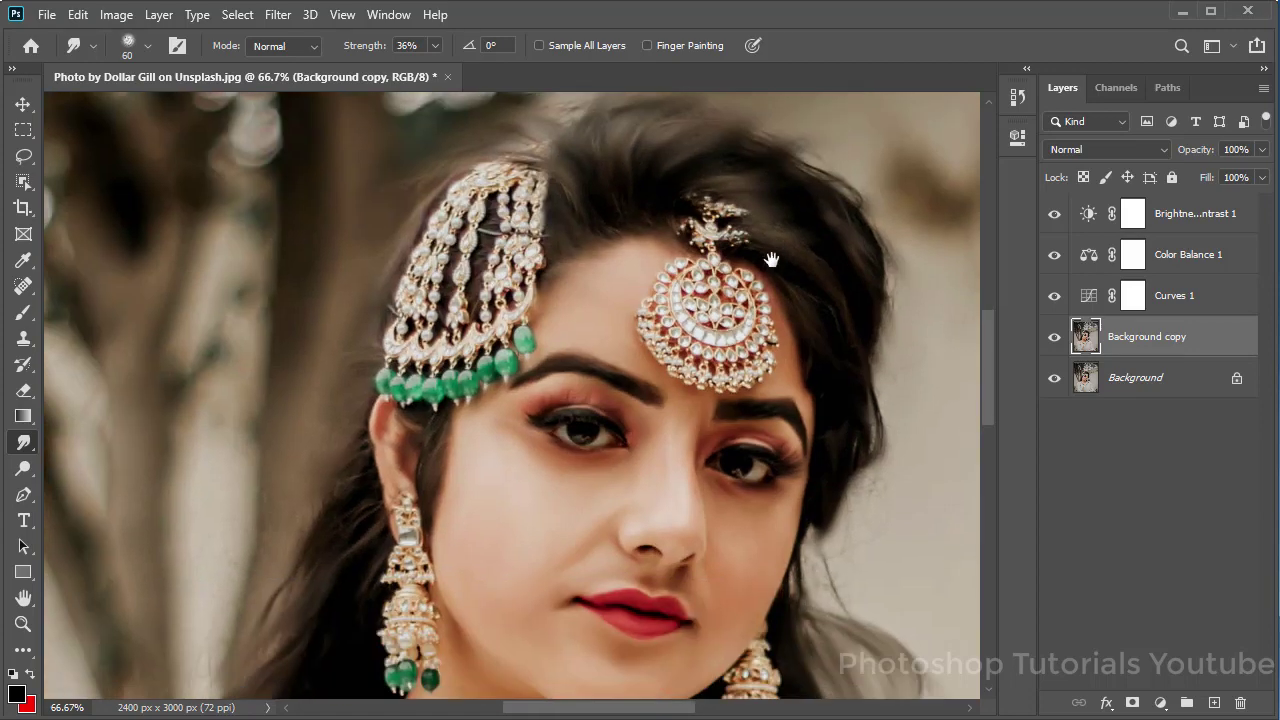
pyautogui.moveTo(594, 262); pyautogui.dragTo(555, 209)
pyautogui.moveTo(532, 252); pyautogui.dragTo(478, 255)
# Zoom out to review the softened hair and headpieces.
pyautogui.scroll(-2, 540, 355)
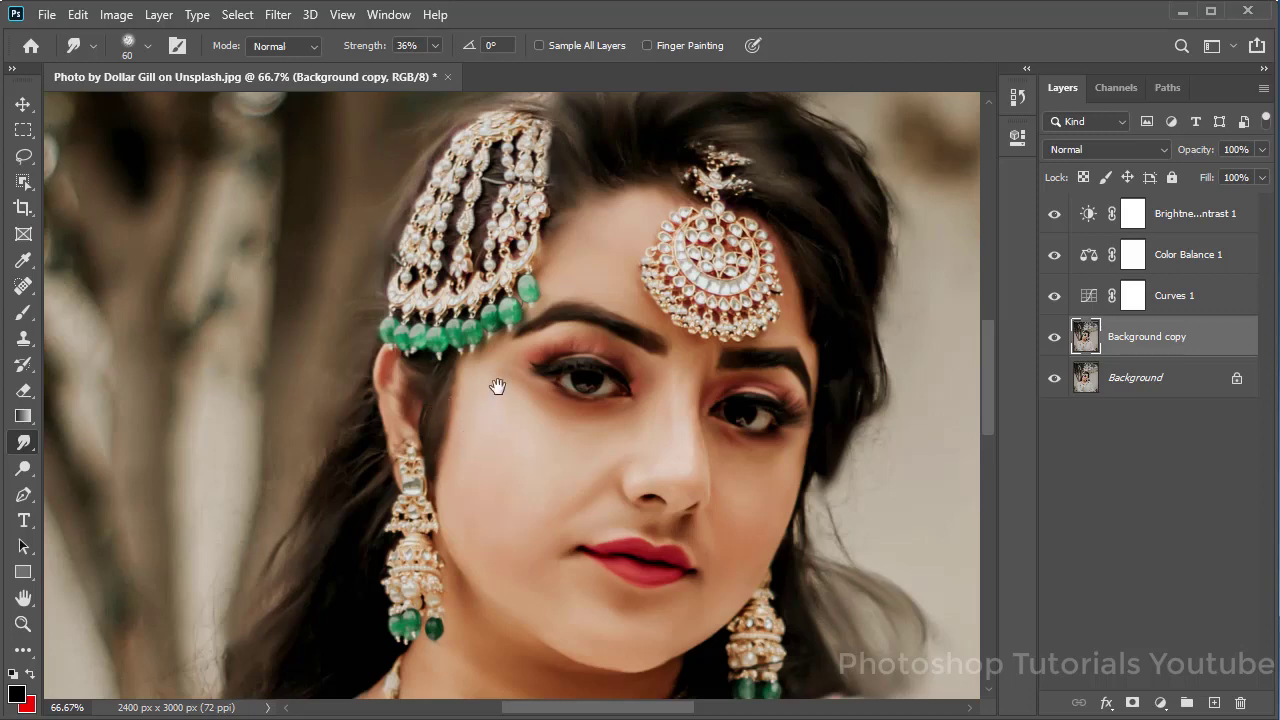
pyautogui.scroll(-4, 497, 386)
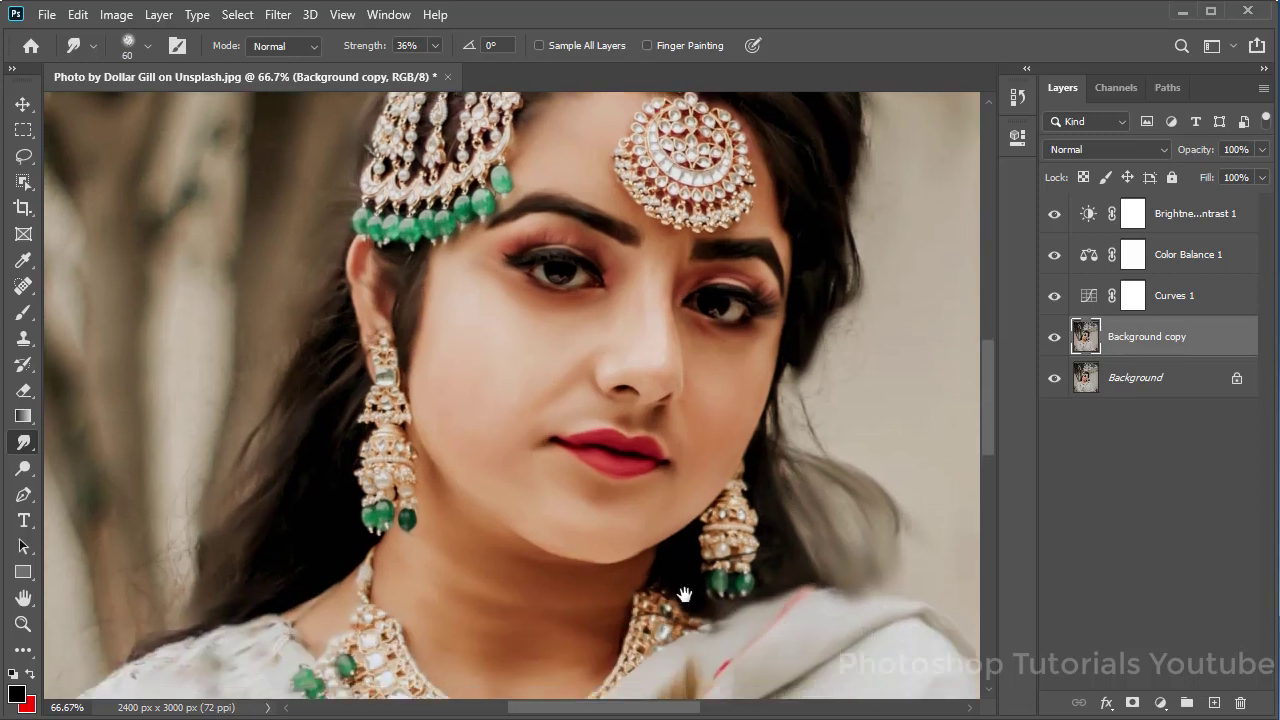
pyautogui.scroll(-1, 684, 595)
pyautogui.scroll(-1, 594, 466)
pyautogui.scroll(-1, 594, 466)
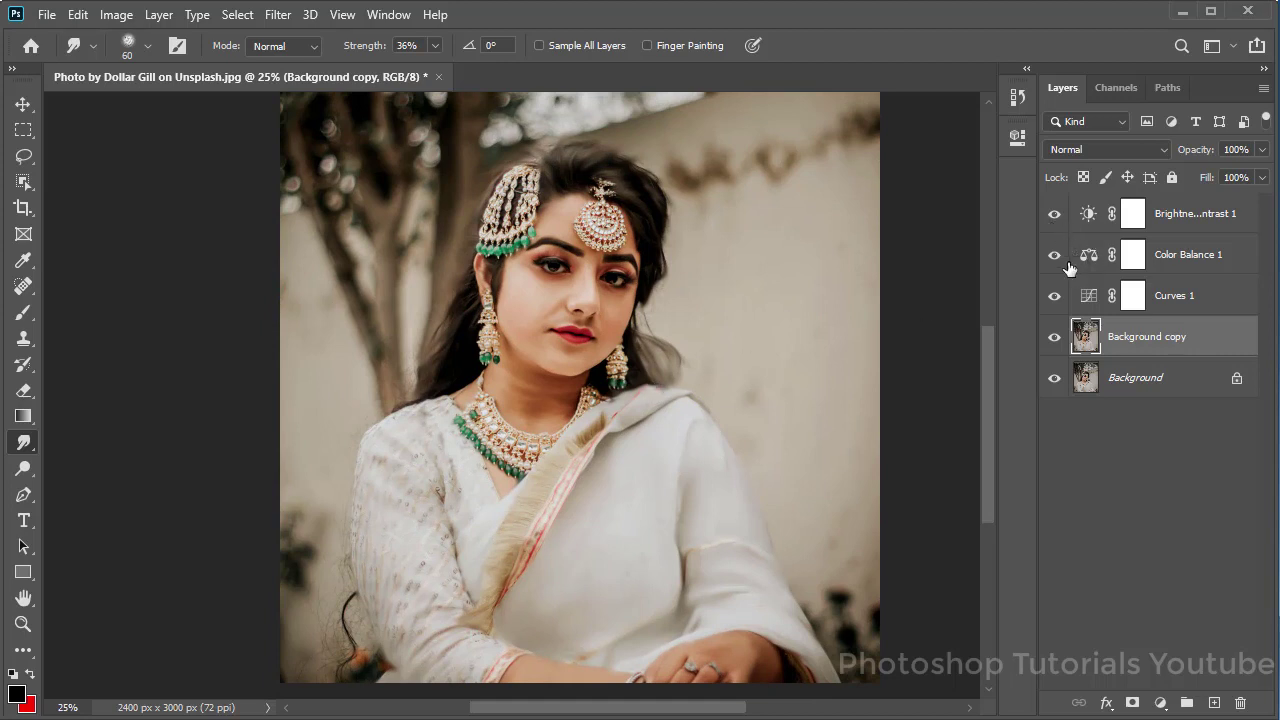
pyautogui.click(1054, 340)
pyautogui.click(1054, 340)
pyautogui.click(1054, 341)
pyautogui.click(1054, 341)
pyautogui.scroll(3, 599, 307)
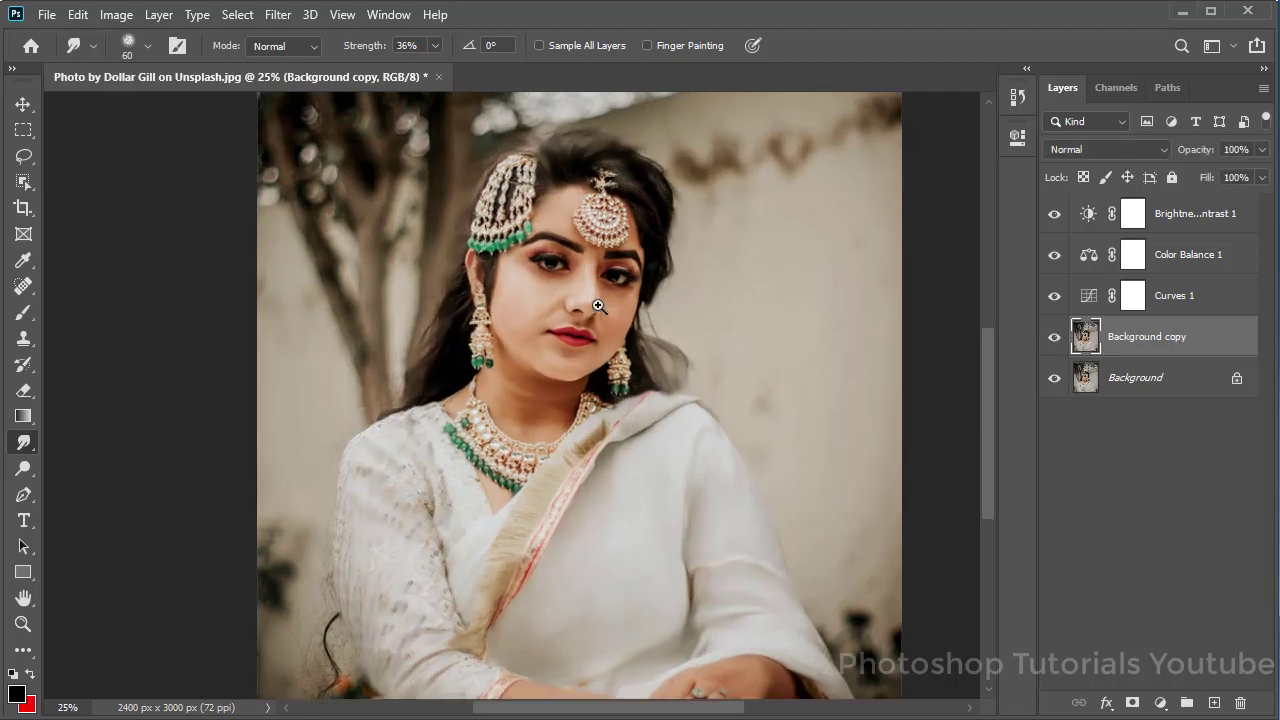
pyautogui.moveTo(594, 286)
pyautogui.mouseDown()
pyautogui.moveTo(589, 362)
pyautogui.moveTo(586, 349)
pyautogui.mouseUp()
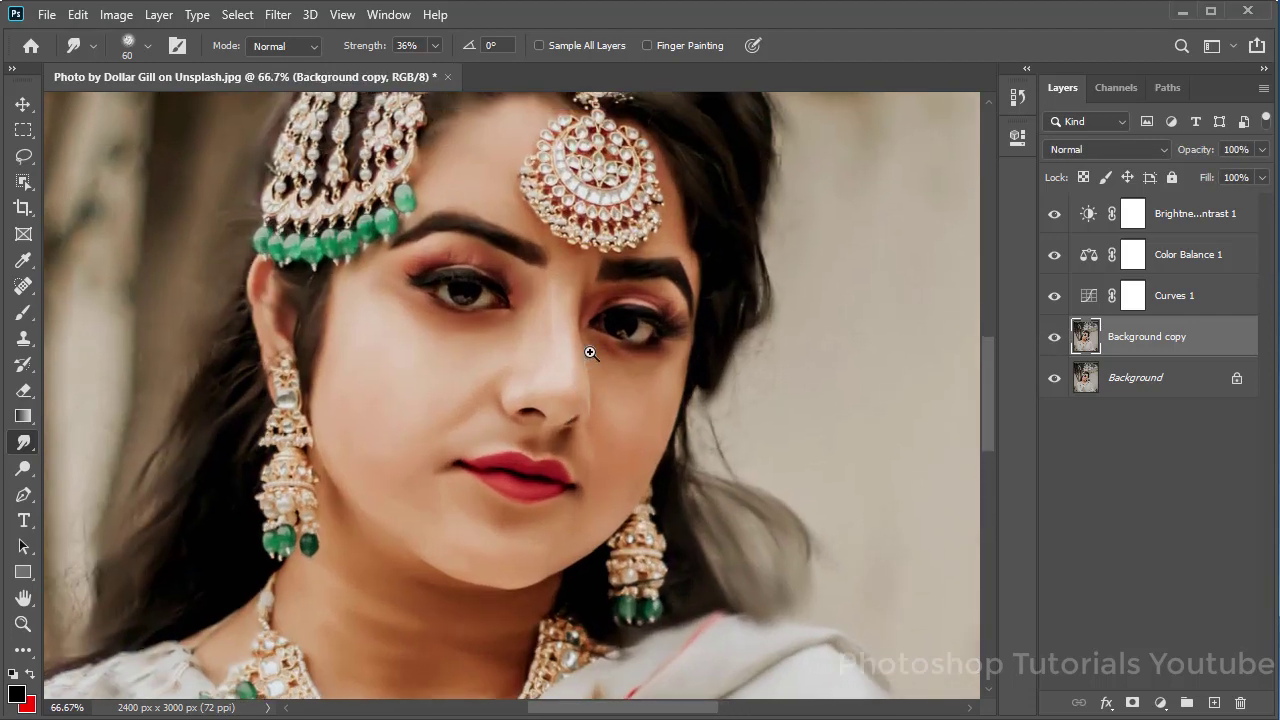
# Zoom in and pan from the eye and forehead jewellery down to the necklace and neck.
pyautogui.scroll(1, 640, 356)
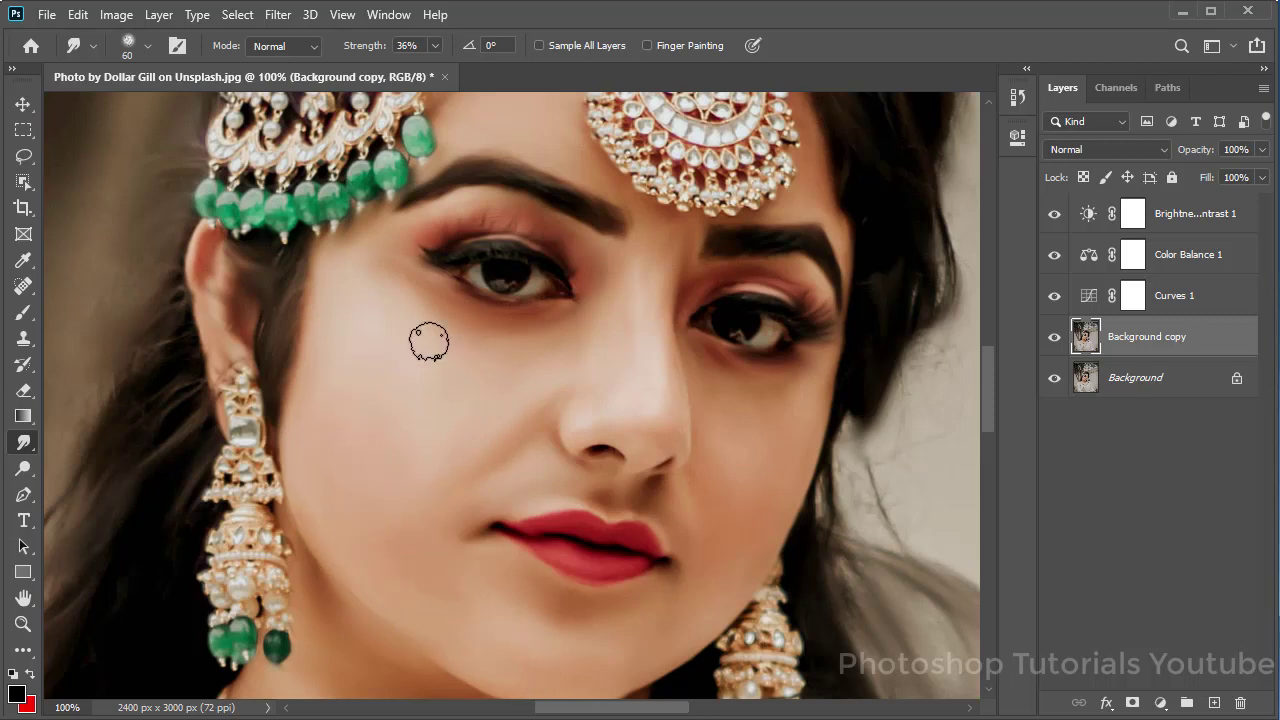
pyautogui.moveTo(475, 379); pyautogui.dragTo(461, 397)
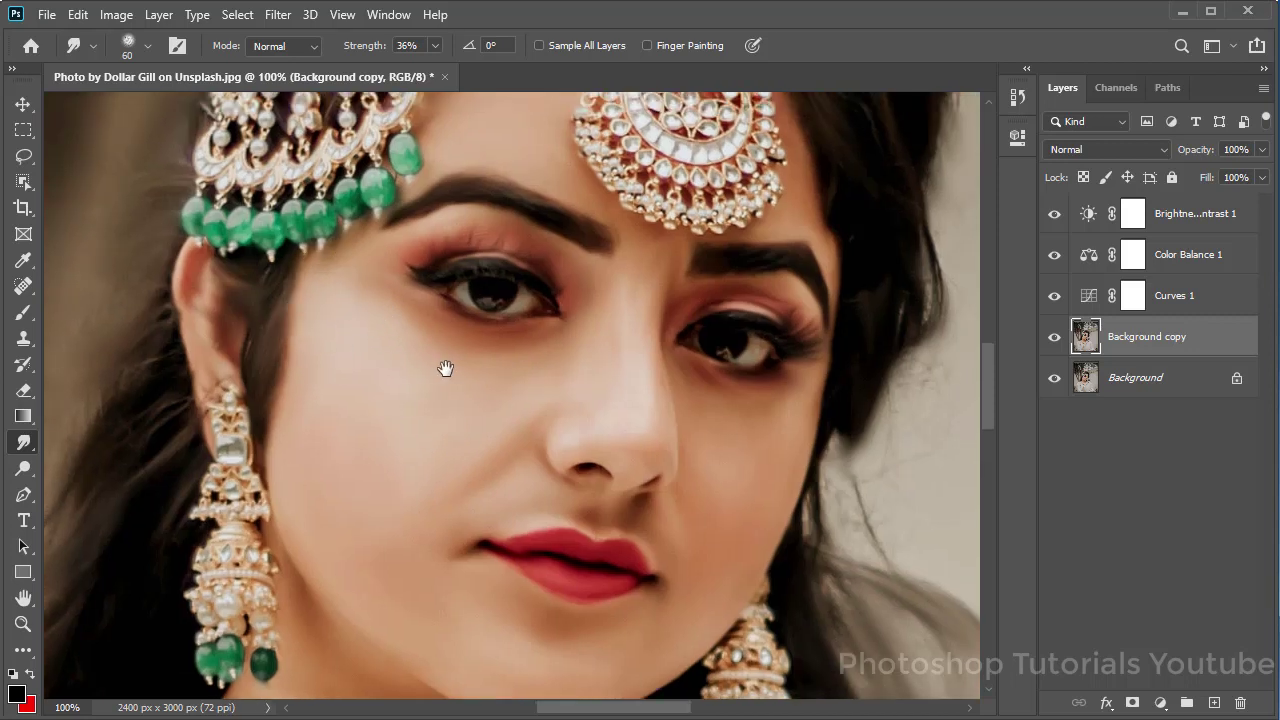
pyautogui.moveTo(490, 294); pyautogui.dragTo(402, 417)
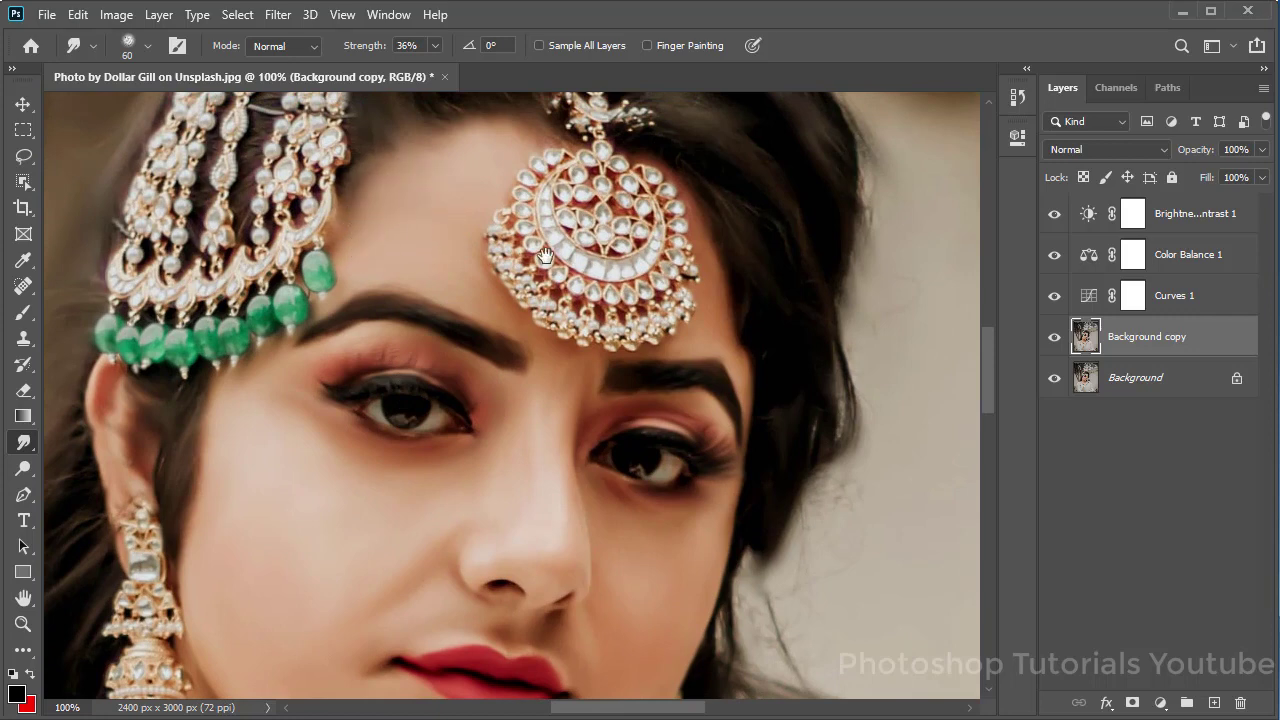
pyautogui.moveTo(774, 383)
pyautogui.mouseDown()
pyautogui.moveTo(637, 368)
pyautogui.moveTo(697, 428)
pyautogui.mouseUp()
pyautogui.moveTo(339, 294); pyautogui.dragTo(629, 294)
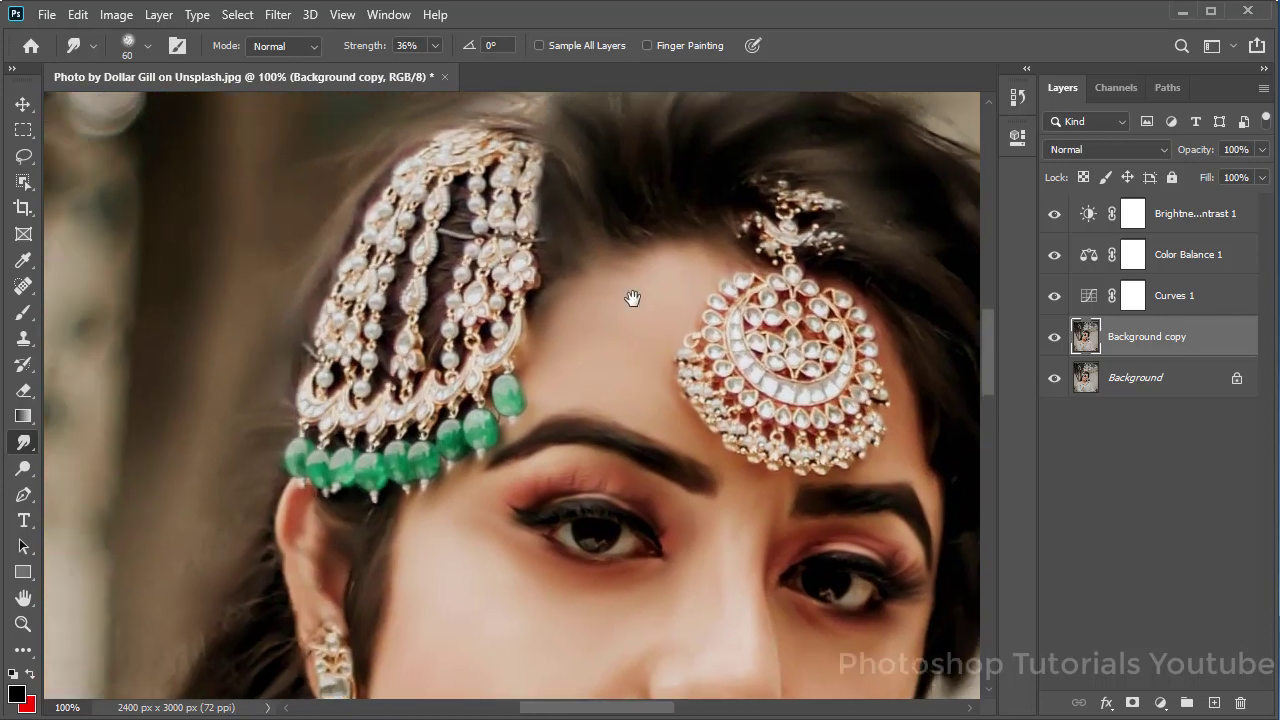
pyautogui.moveTo(531, 489); pyautogui.dragTo(554, 289)
pyautogui.moveTo(474, 420)
pyautogui.mouseDown()
pyautogui.moveTo(558, 261)
pyautogui.moveTo(530, 140)
pyautogui.mouseUp()
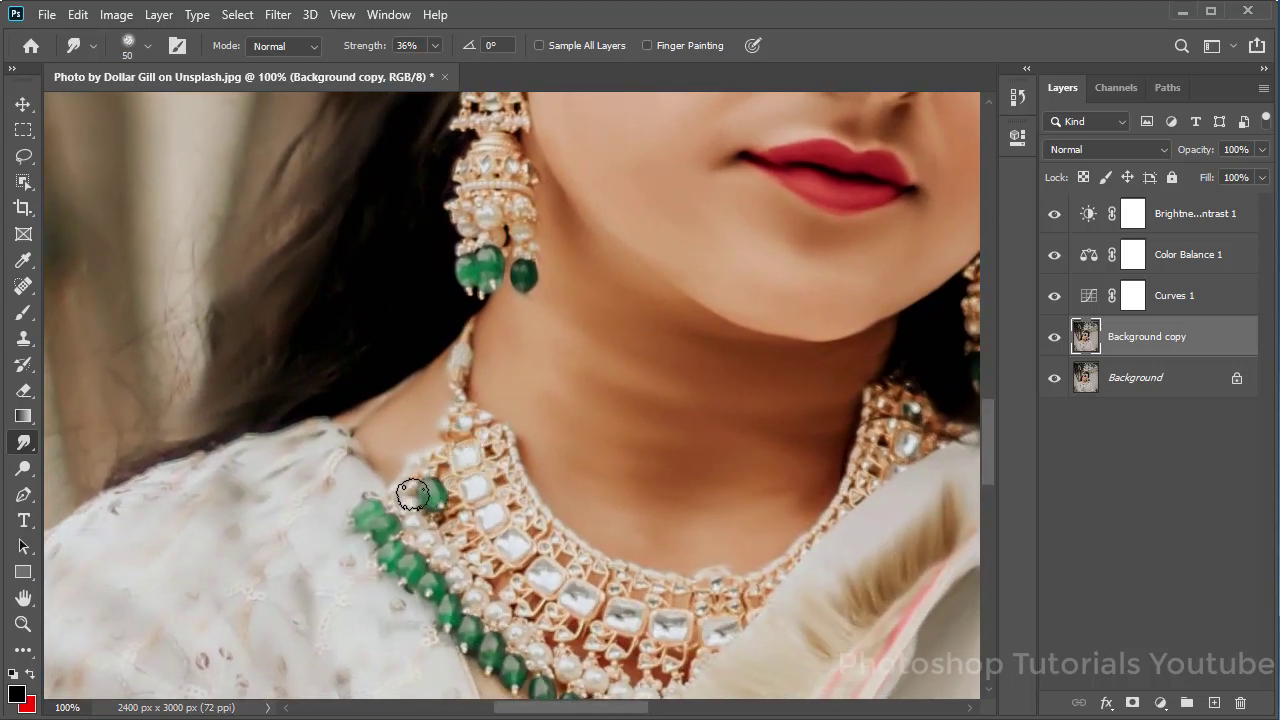
# Smudge the necklace's green beads, upper gold and white stones, and its right side.
pyautogui.moveTo(377, 512)
pyautogui.mouseDown()
pyautogui.moveTo(392, 566)
pyautogui.moveTo(426, 581)
pyautogui.moveTo(522, 682)
pyautogui.moveTo(566, 678)
pyautogui.moveTo(574, 594)
pyautogui.moveTo(638, 660)
pyautogui.moveTo(668, 618)
pyautogui.moveTo(535, 556)
pyautogui.moveTo(450, 474)
pyautogui.moveTo(430, 435)
pyautogui.mouseUp()
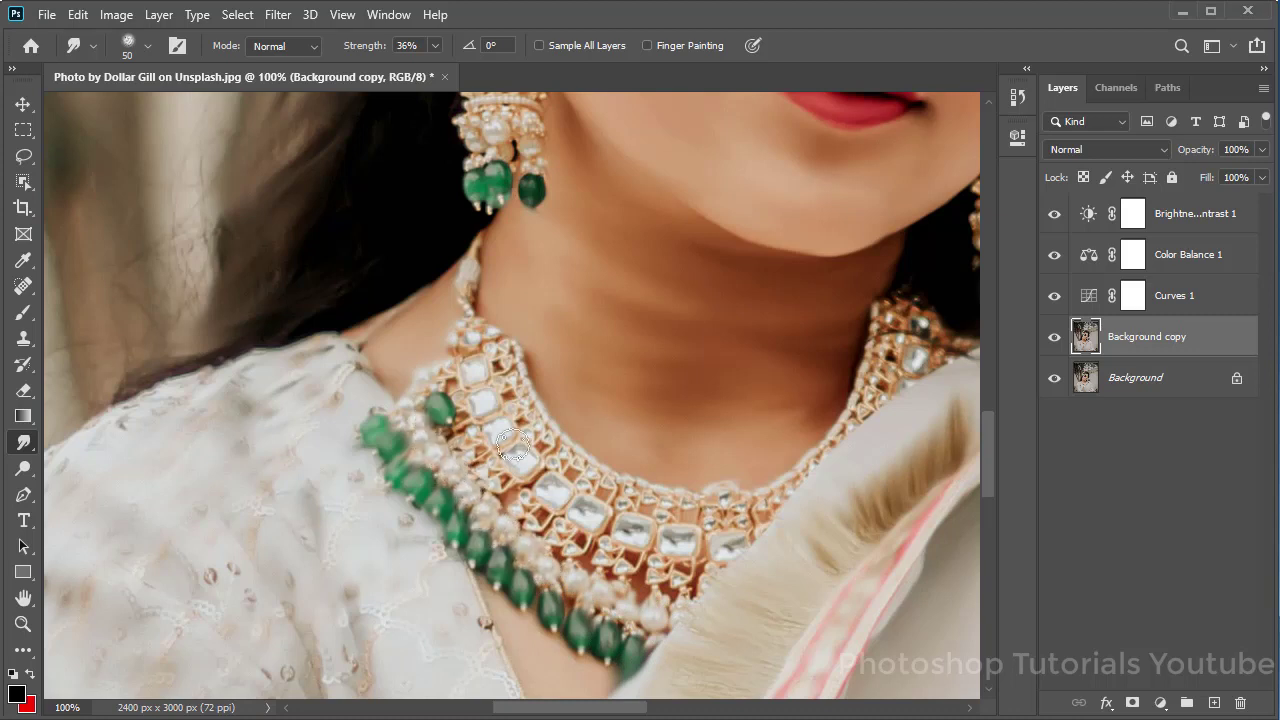
pyautogui.moveTo(483, 367)
pyautogui.mouseDown()
pyautogui.moveTo(480, 391)
pyautogui.moveTo(537, 463)
pyautogui.moveTo(517, 457)
pyautogui.moveTo(555, 488)
pyautogui.moveTo(543, 486)
pyautogui.moveTo(707, 548)
pyautogui.moveTo(667, 592)
pyautogui.moveTo(578, 548)
pyautogui.moveTo(471, 451)
pyautogui.mouseUp()
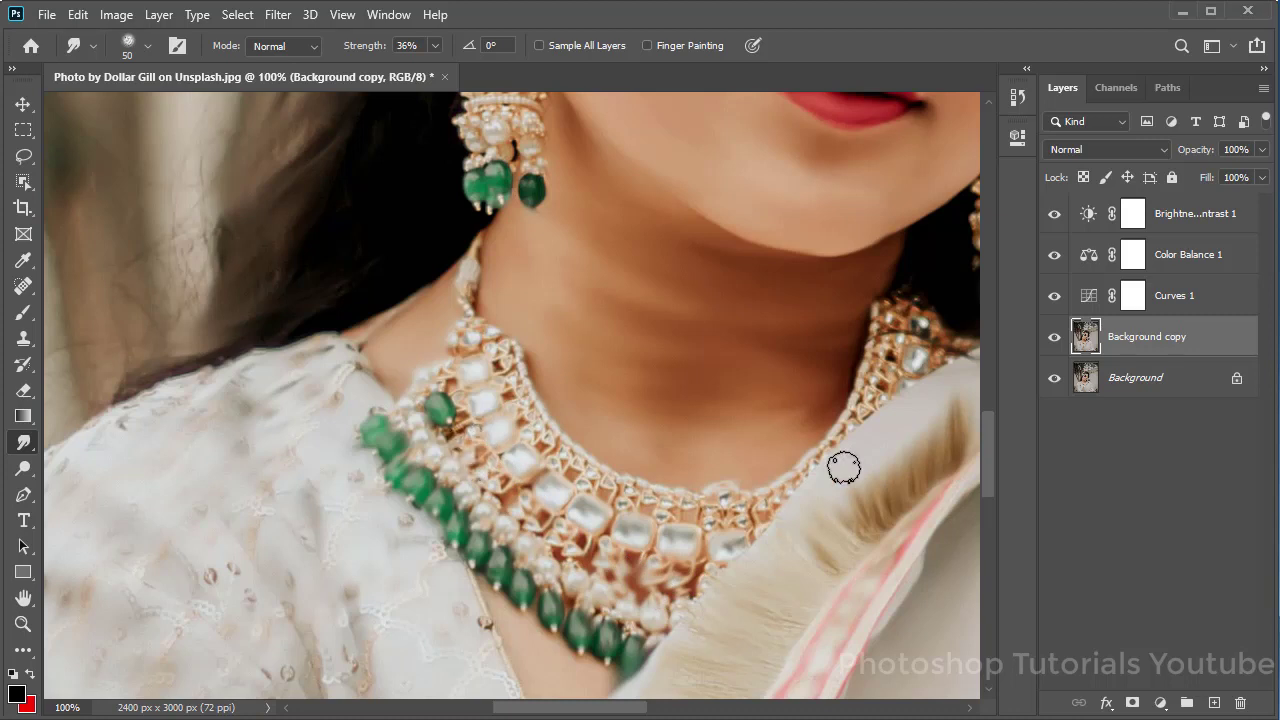
pyautogui.moveTo(443, 382)
pyautogui.mouseDown()
pyautogui.moveTo(491, 371)
pyautogui.moveTo(523, 383)
pyautogui.moveTo(586, 480)
pyautogui.moveTo(720, 523)
pyautogui.moveTo(820, 463)
pyautogui.moveTo(866, 403)
pyautogui.mouseUp()
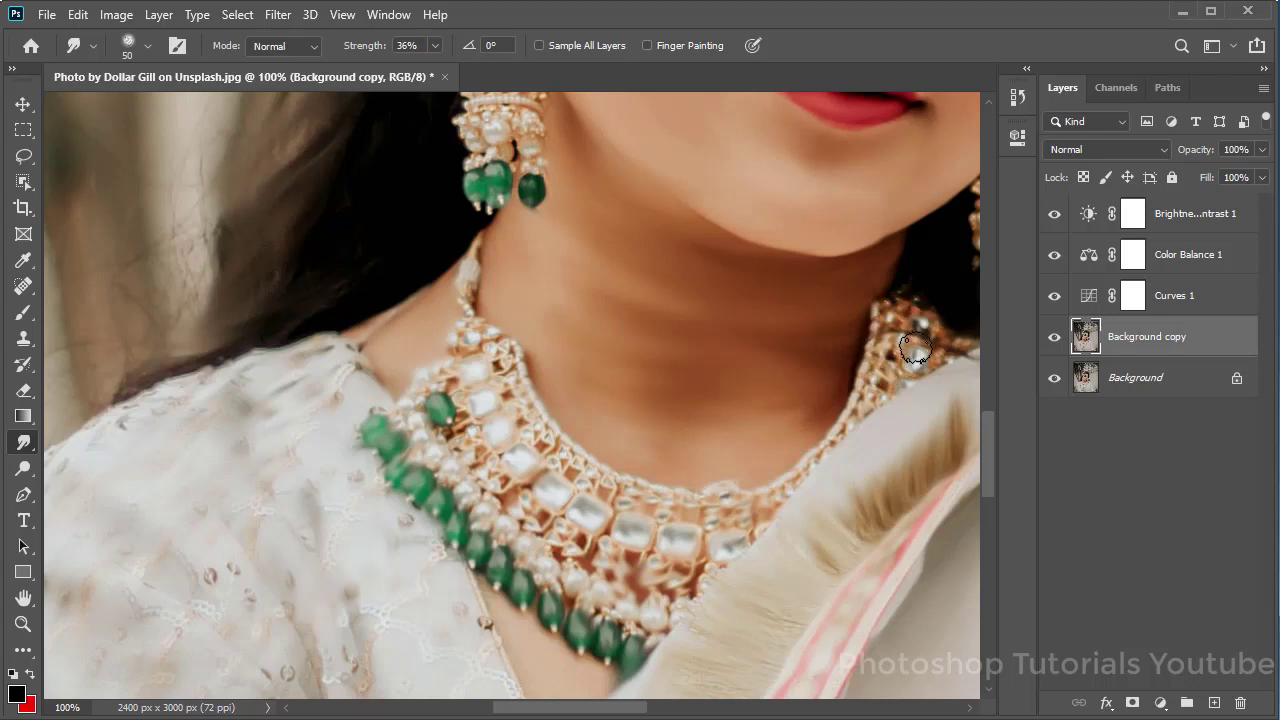
pyautogui.moveTo(920, 365); pyautogui.dragTo(742, 432)
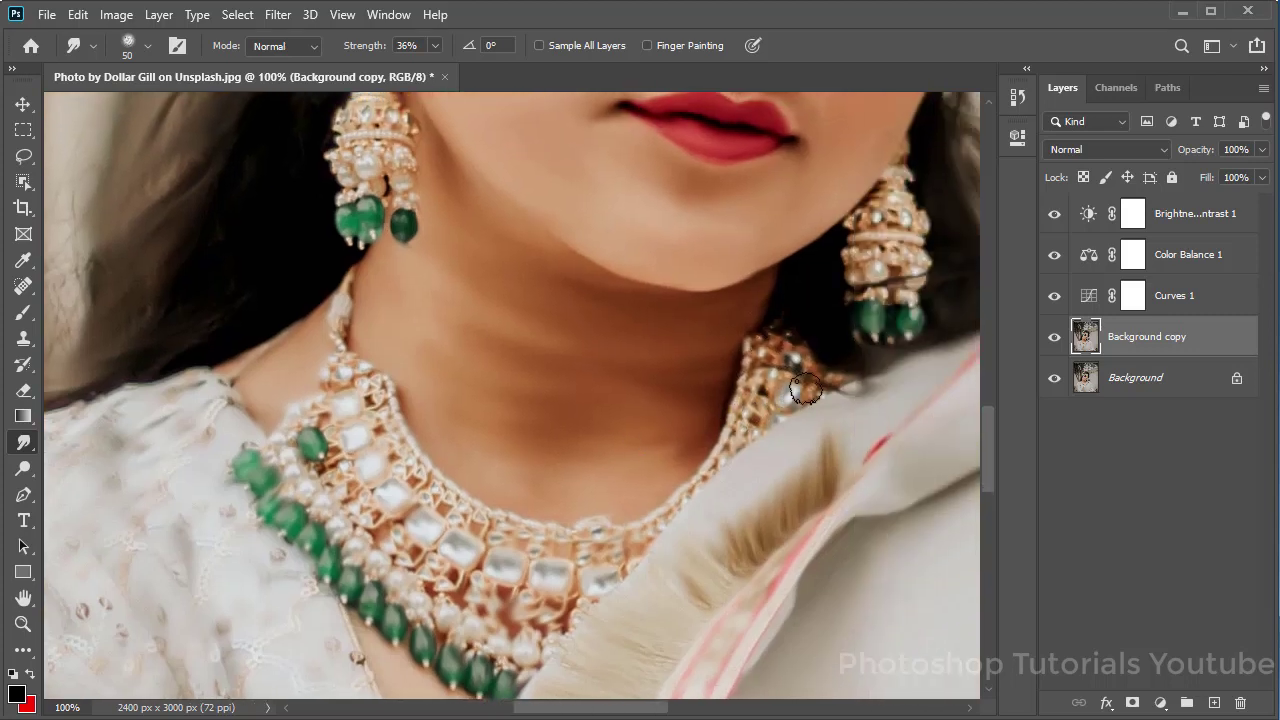
pyautogui.moveTo(775, 352)
pyautogui.mouseDown()
pyautogui.moveTo(845, 522)
pyautogui.moveTo(845, 620)
pyautogui.mouseUp()
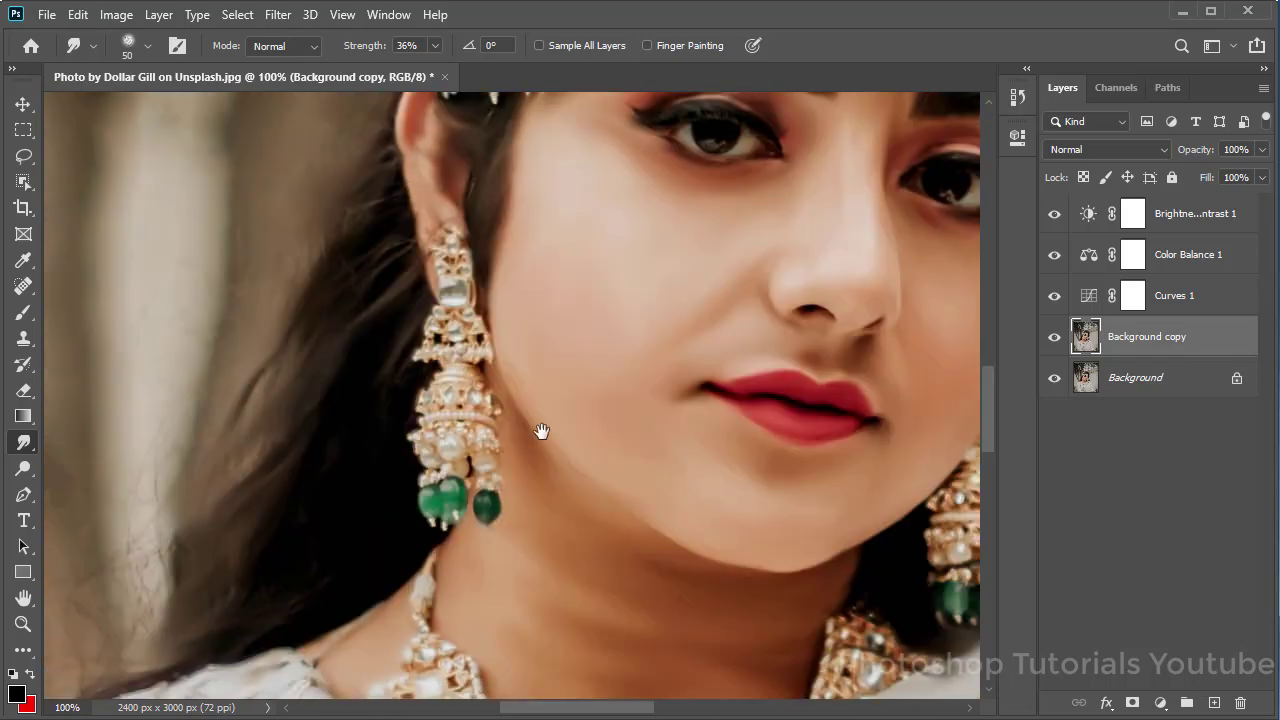
# Smooth the stones of both earrings, including the green stone.
pyautogui.moveTo(456, 289)
pyautogui.mouseDown()
pyautogui.moveTo(475, 346)
pyautogui.moveTo(431, 401)
pyautogui.moveTo(445, 441)
pyautogui.moveTo(489, 486)
pyautogui.moveTo(430, 505)
pyautogui.mouseUp()
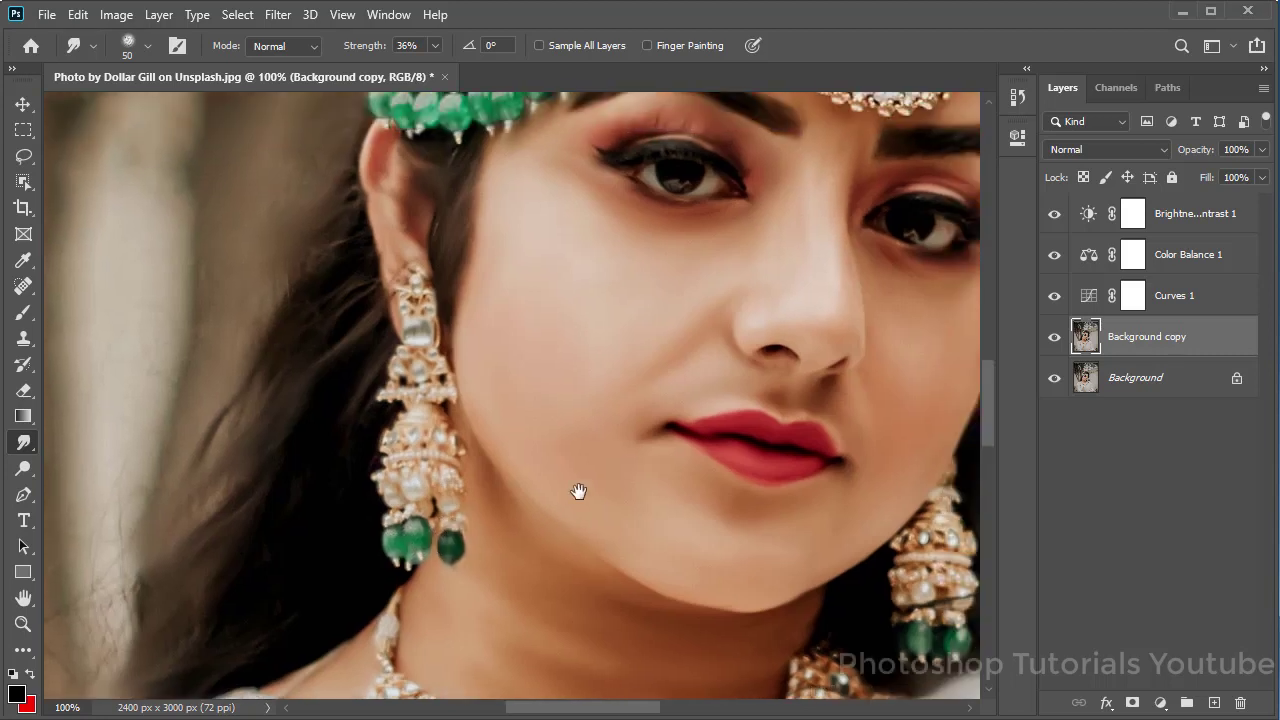
pyautogui.moveTo(625, 451); pyautogui.dragTo(580, 491)
pyautogui.moveTo(675, 491); pyautogui.dragTo(555, 421)
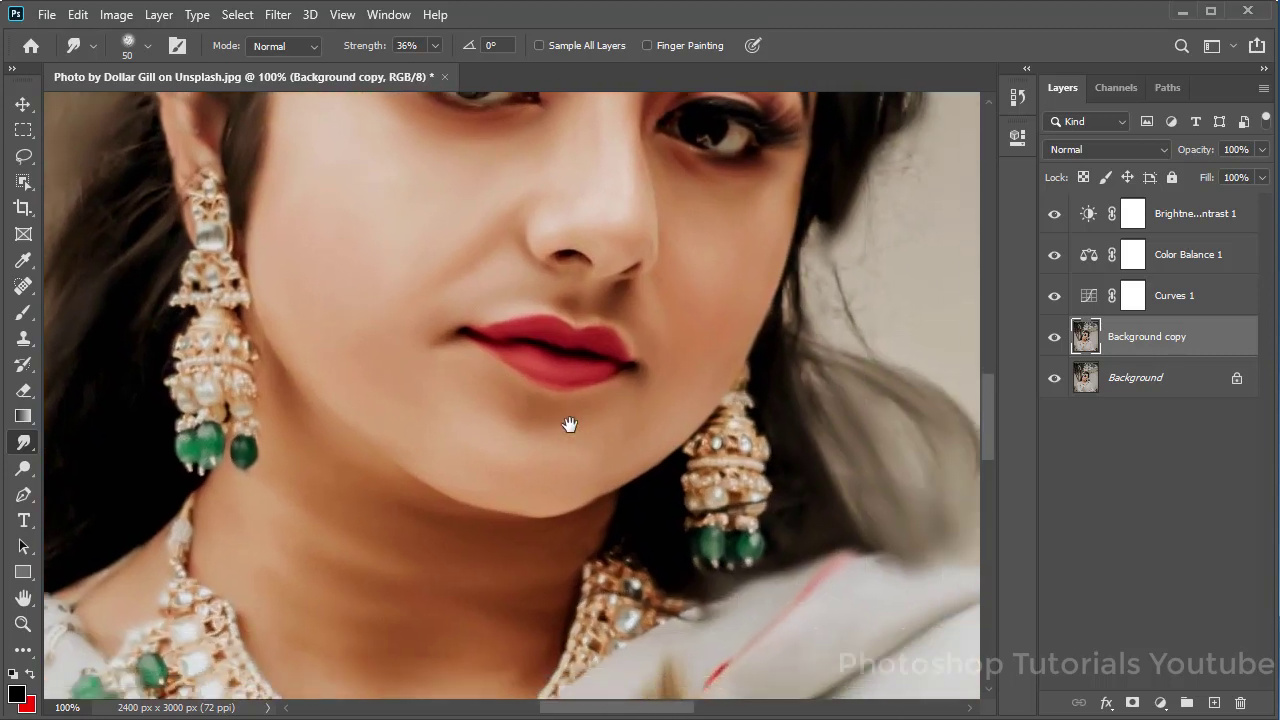
pyautogui.moveTo(771, 463)
pyautogui.mouseDown()
pyautogui.moveTo(740, 443)
pyautogui.moveTo(716, 541)
pyautogui.moveTo(731, 445)
pyautogui.moveTo(734, 563)
pyautogui.mouseUp()
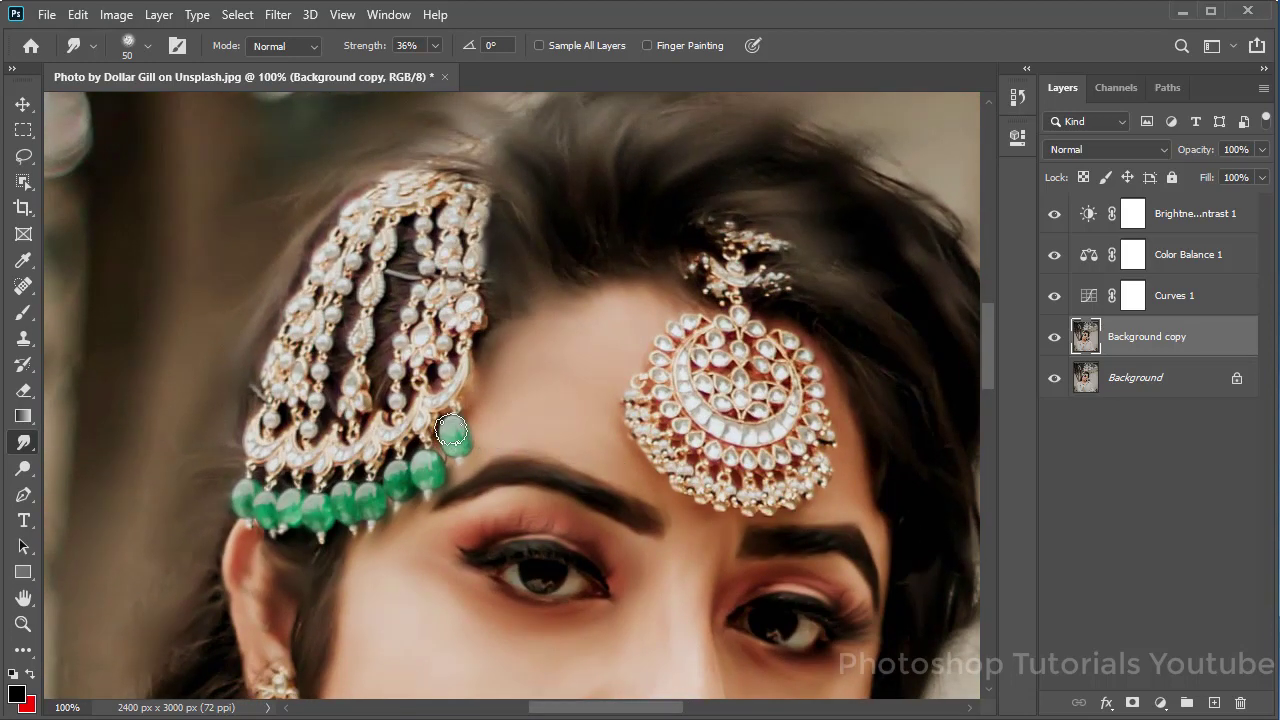
# Smudge the side headpiece's green beads, the pearls above them, and its upper edge into the hair.
pyautogui.moveTo(433, 482)
pyautogui.mouseDown()
pyautogui.moveTo(377, 513)
pyautogui.moveTo(250, 492)
pyautogui.mouseUp()
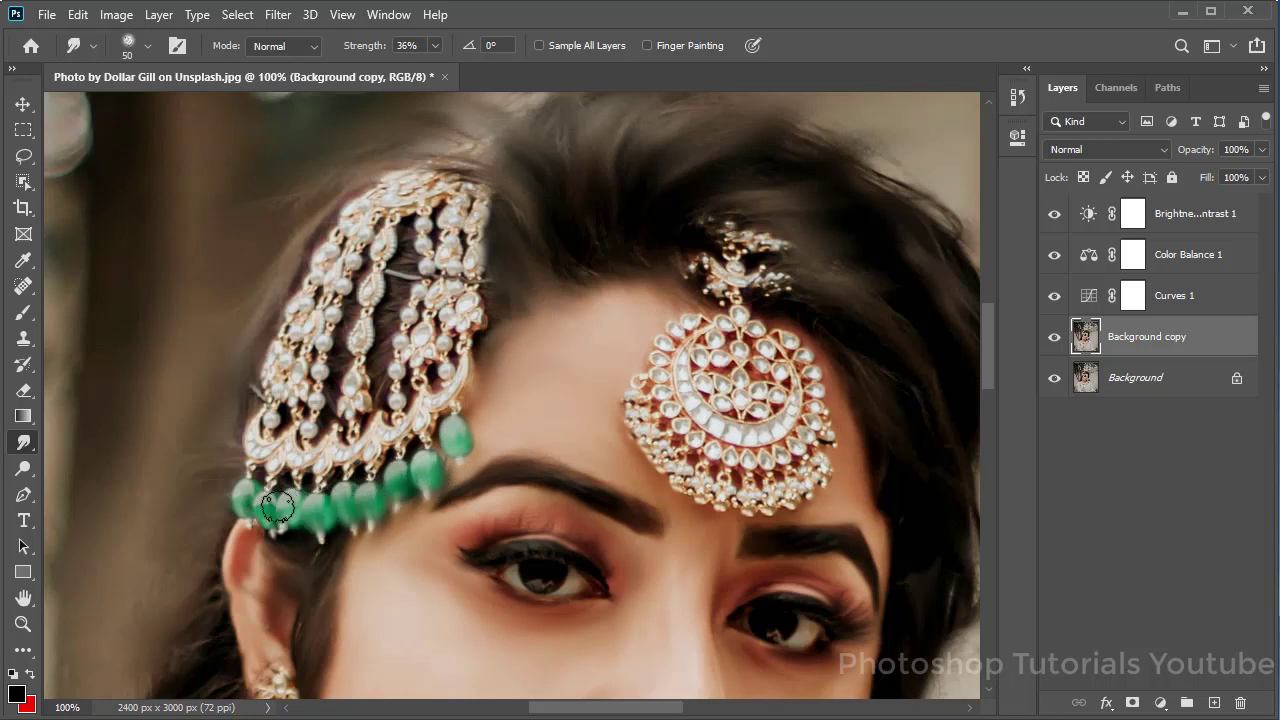
pyautogui.moveTo(255, 435)
pyautogui.mouseDown()
pyautogui.moveTo(321, 457)
pyautogui.moveTo(380, 446)
pyautogui.moveTo(458, 370)
pyautogui.moveTo(462, 330)
pyautogui.mouseUp()
pyautogui.moveTo(498, 218)
pyautogui.mouseDown()
pyautogui.moveTo(482, 205)
pyautogui.moveTo(470, 316)
pyautogui.mouseUp()
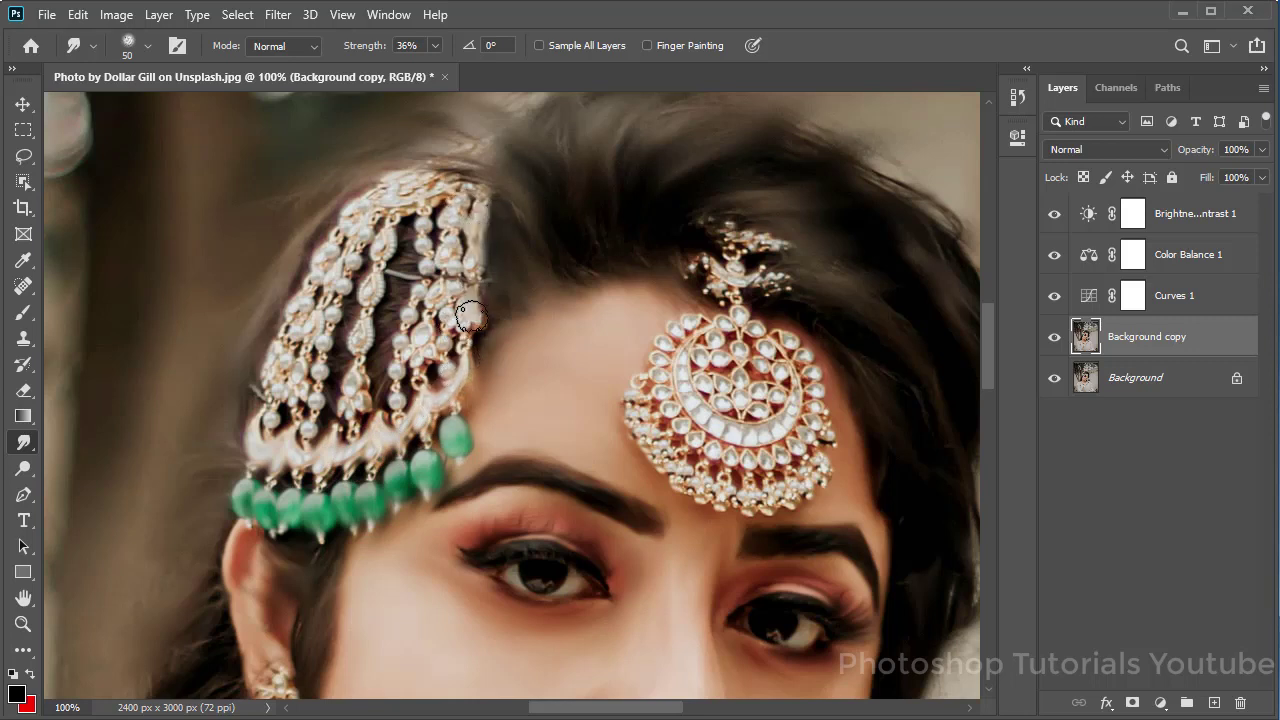
# Lower smudge strength to 14% and soften the headpiece's pearl columns and hair between them.
pyautogui.click(435, 46)
pyautogui.moveTo(420, 65); pyautogui.dragTo(411, 65)
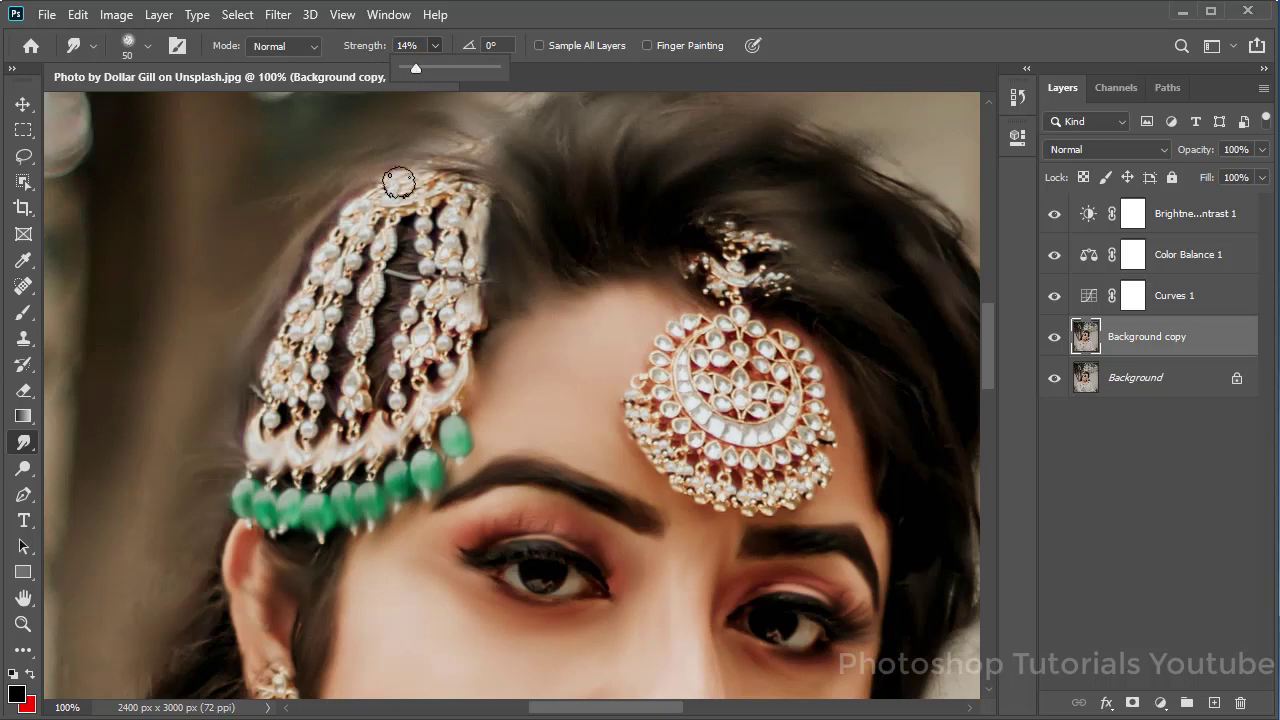
pyautogui.moveTo(369, 333); pyautogui.dragTo(352, 420)
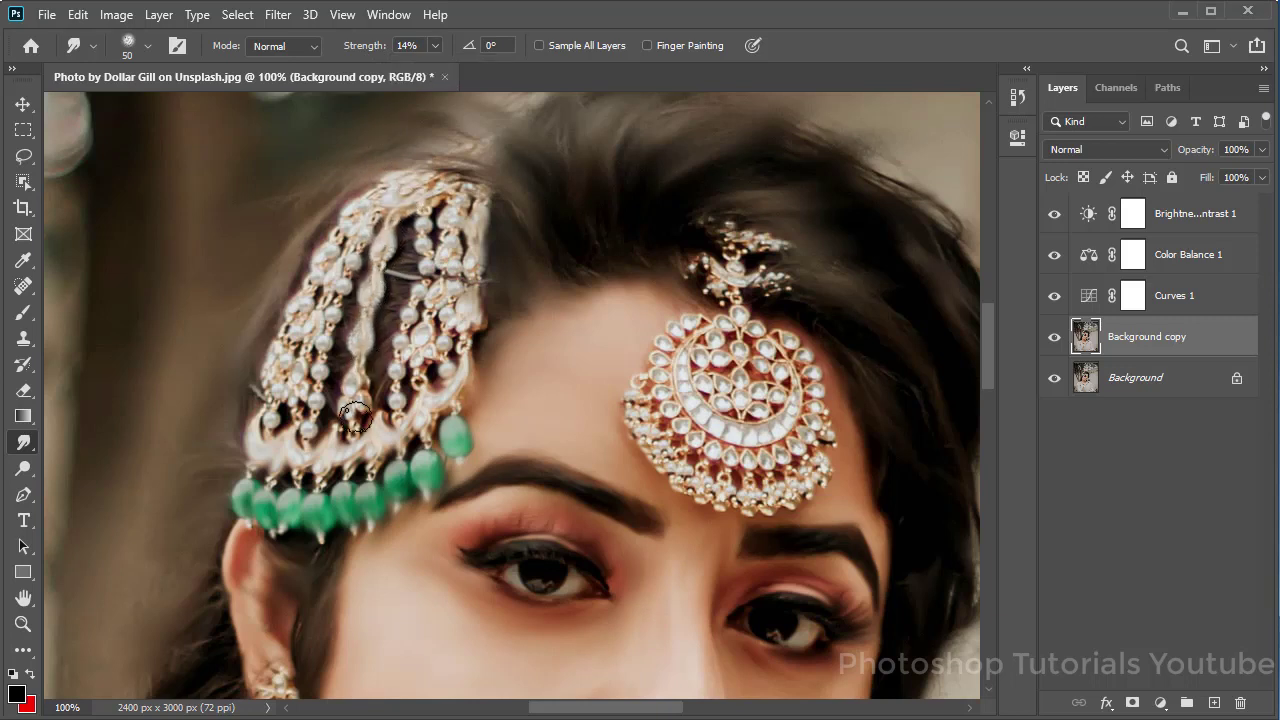
pyautogui.moveTo(338, 268); pyautogui.dragTo(283, 354)
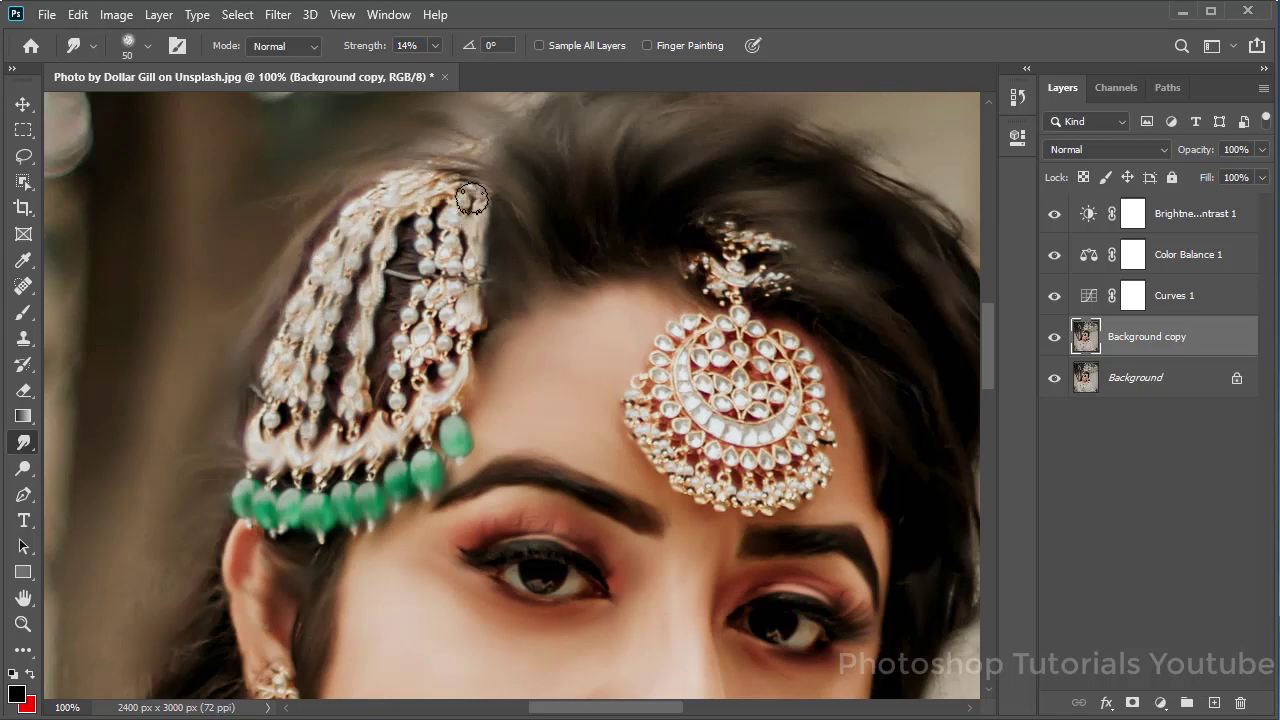
pyautogui.moveTo(415, 318); pyautogui.dragTo(371, 421)
# With a smaller brush, soften the forehead ornament's top, lower edge and central stones.
pyautogui.moveTo(588, 326); pyautogui.dragTo(566, 304)
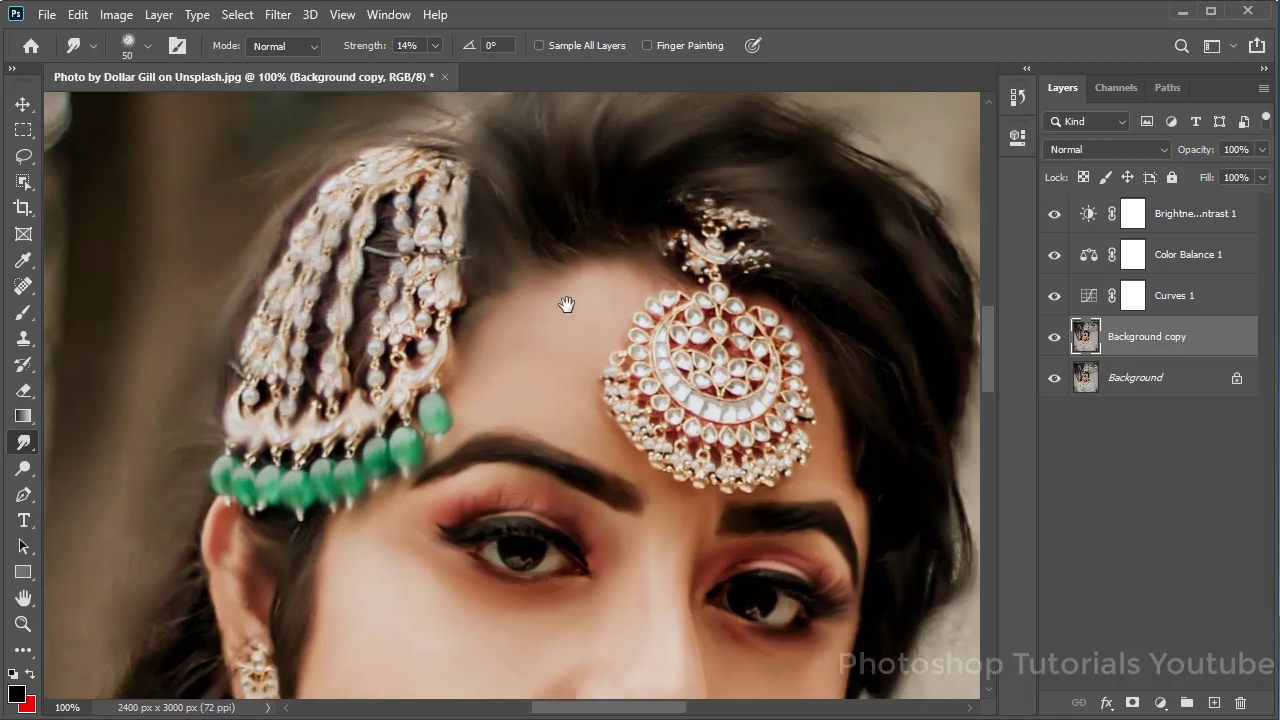
pyautogui.keyDown('alt'); pyautogui.click(588, 310); pyautogui.keyUp('alt')
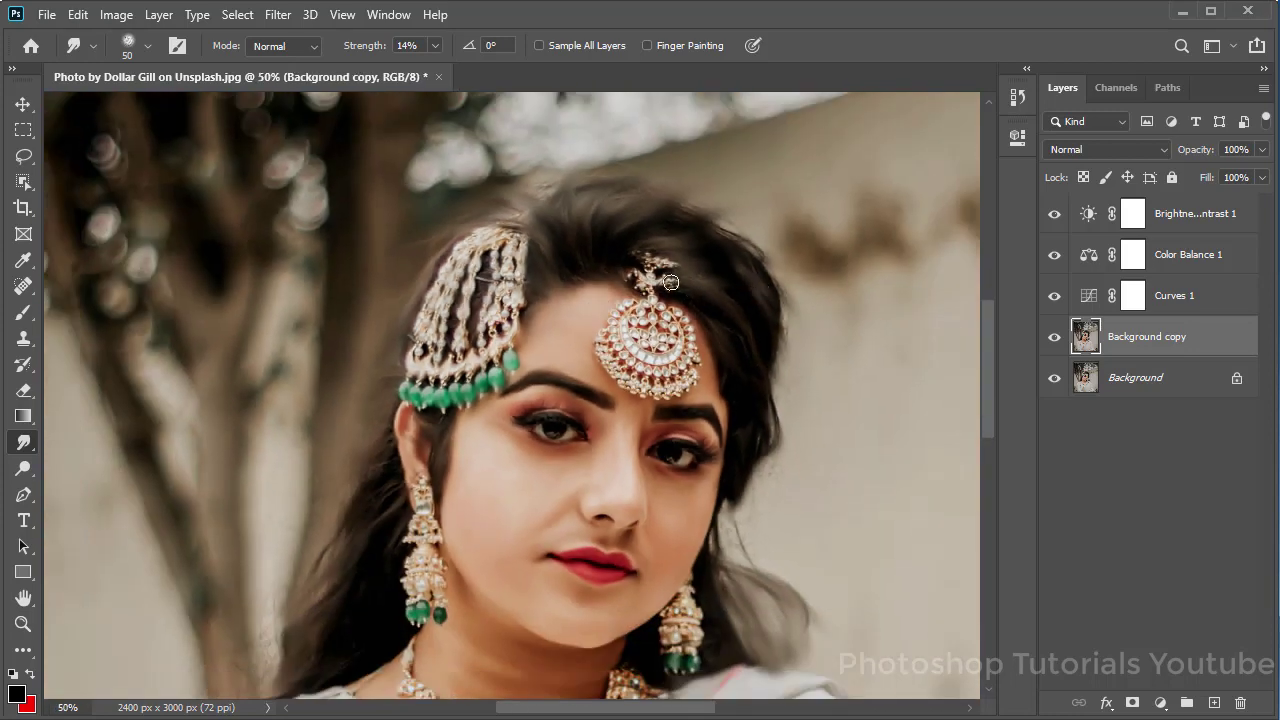
pyautogui.keyDown('ctrl'); pyautogui.click(658, 282); pyautogui.keyUp('ctrl')
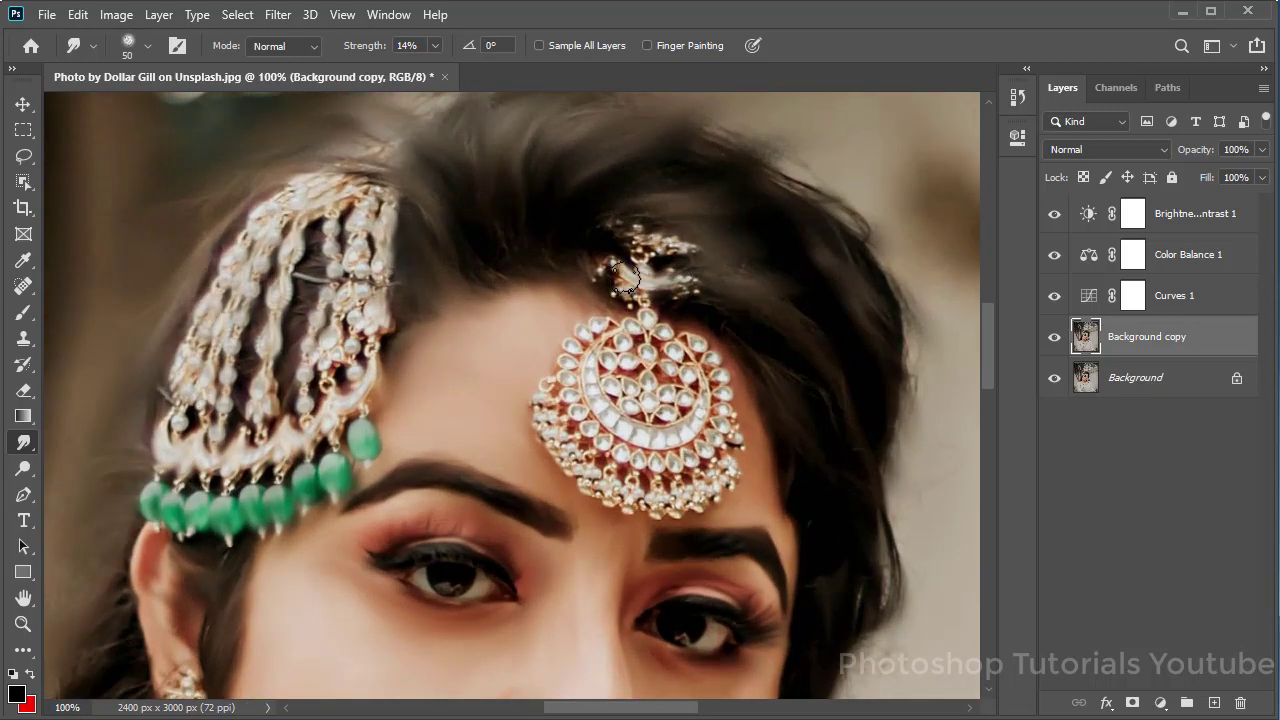
pyautogui.moveTo(632, 275); pyautogui.dragTo(648, 232)
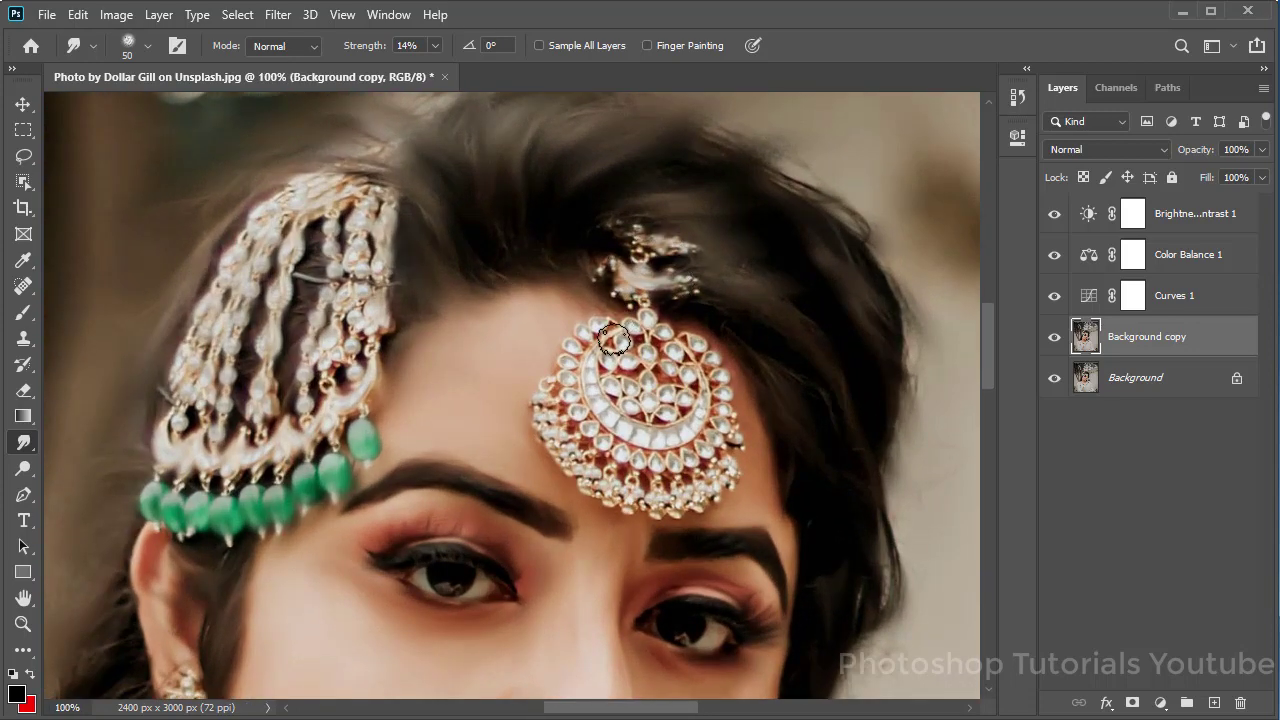
pyautogui.press('[')
pyautogui.press('[')
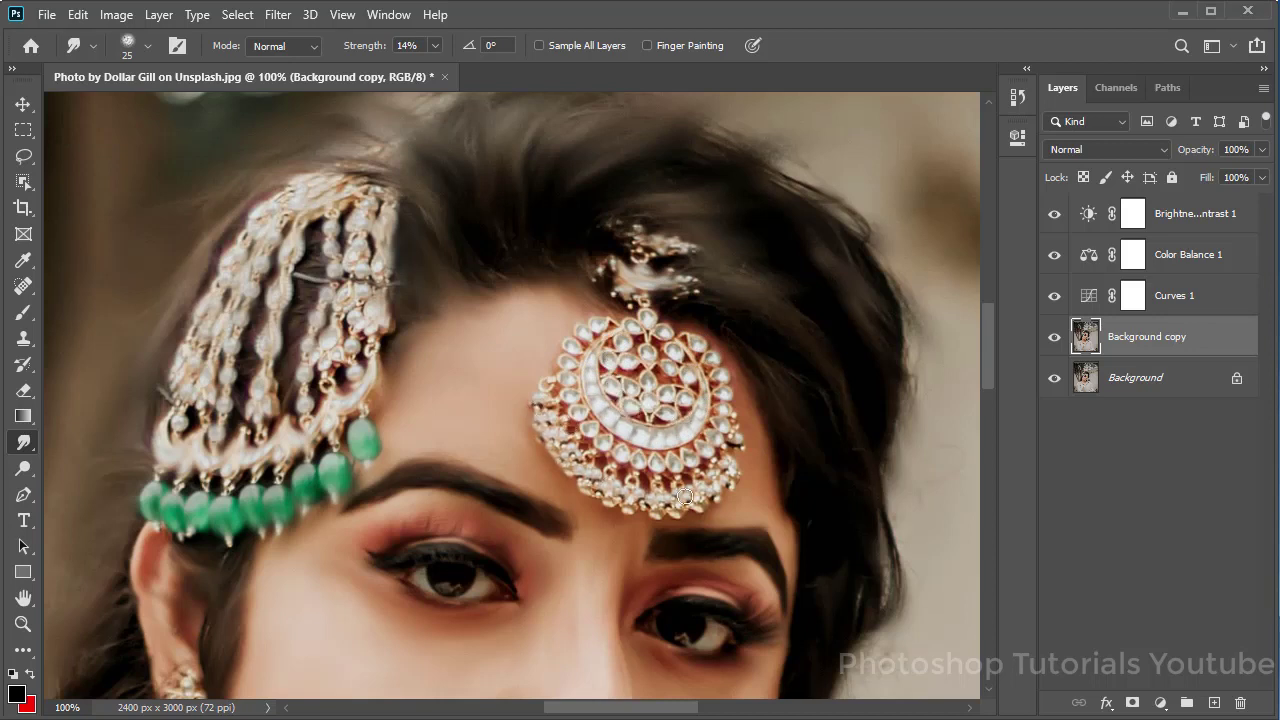
pyautogui.moveTo(693, 502); pyautogui.dragTo(600, 497)
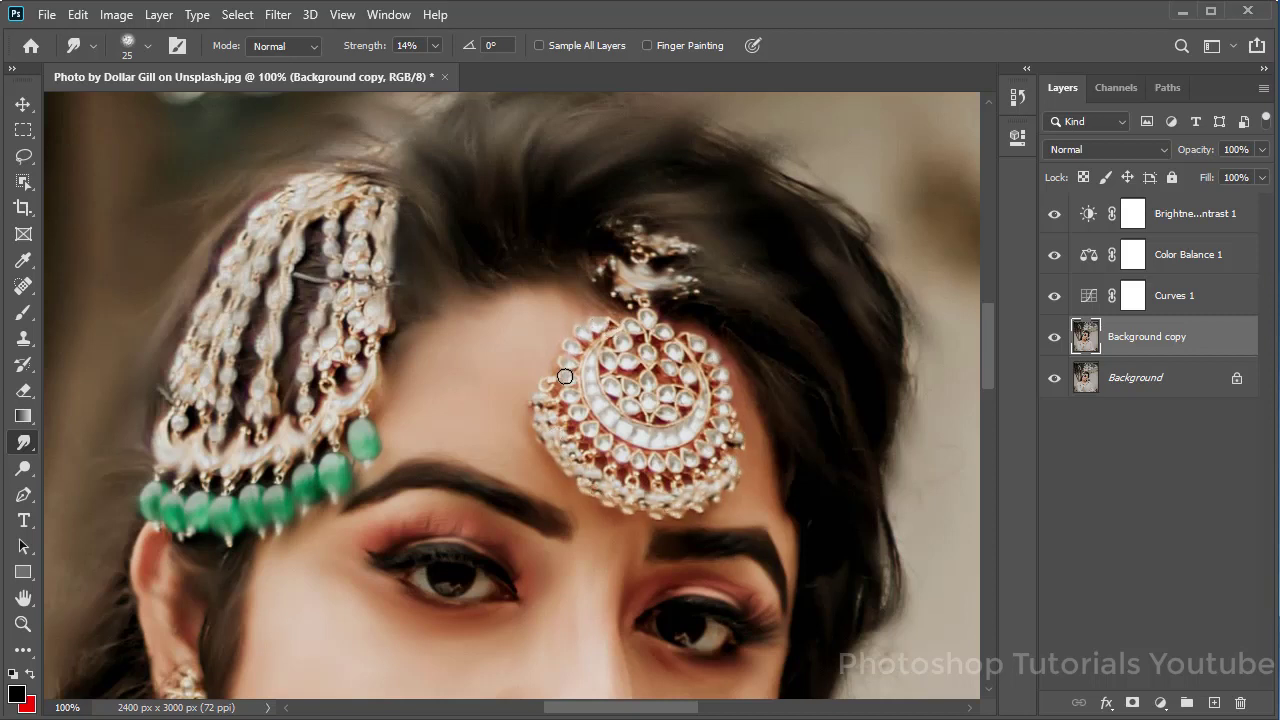
pyautogui.moveTo(565, 376)
pyautogui.mouseDown()
pyautogui.moveTo(607, 449)
pyautogui.moveTo(729, 447)
pyautogui.mouseUp()
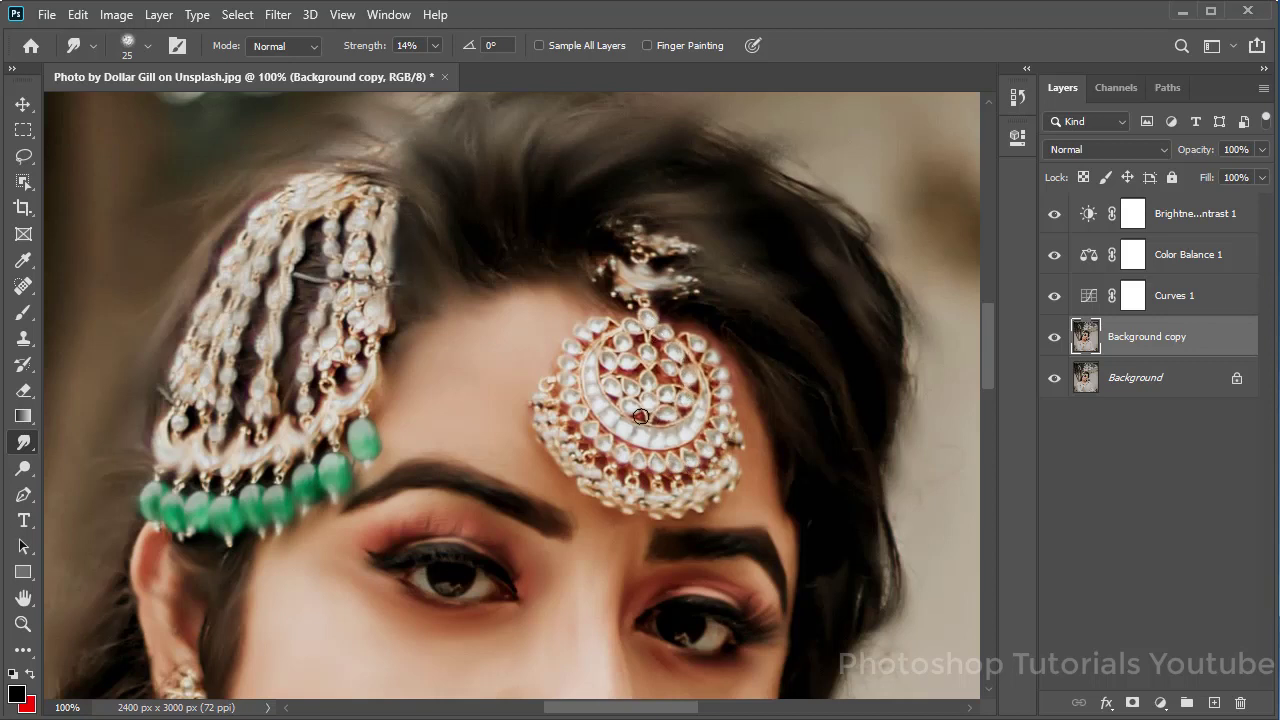
pyautogui.moveTo(641, 416)
pyautogui.mouseDown()
pyautogui.moveTo(616, 344)
pyautogui.moveTo(570, 417)
pyautogui.mouseUp()
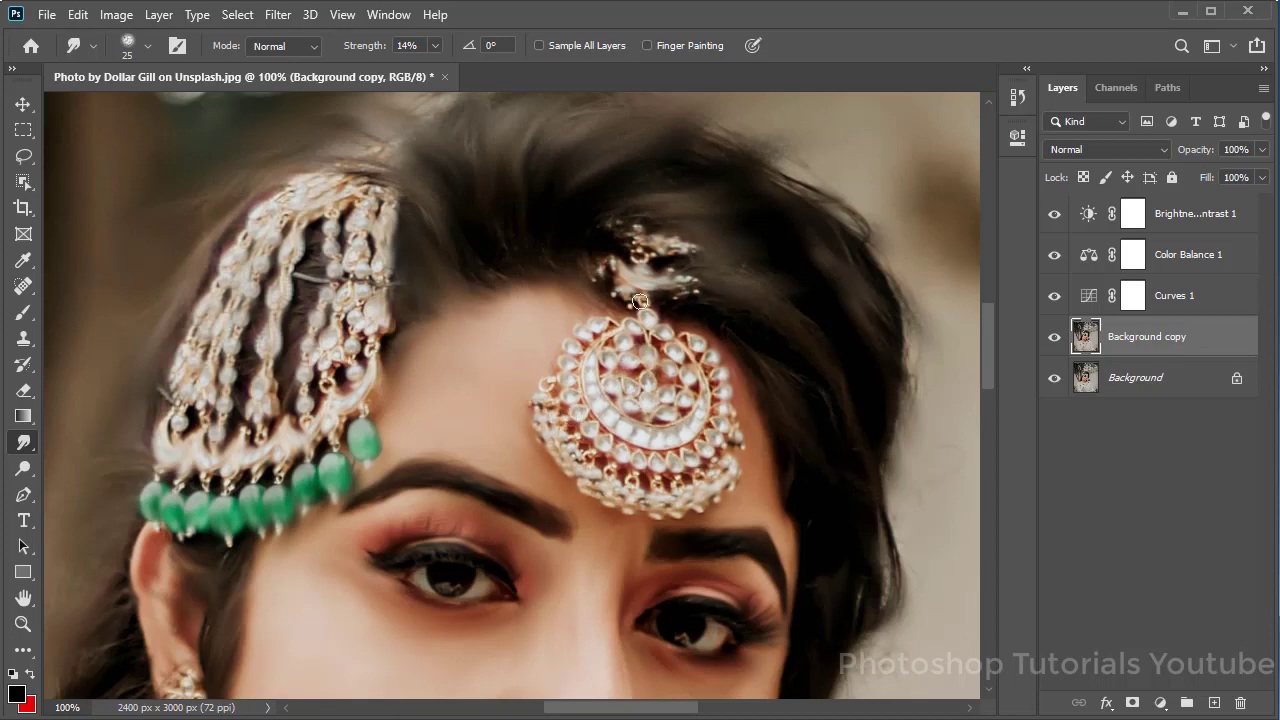
# Zoom out to 25% and reposition the view to review the whole portrait.
pyautogui.scroll(-1, 663, 360)
pyautogui.scroll(-1, 665, 362)
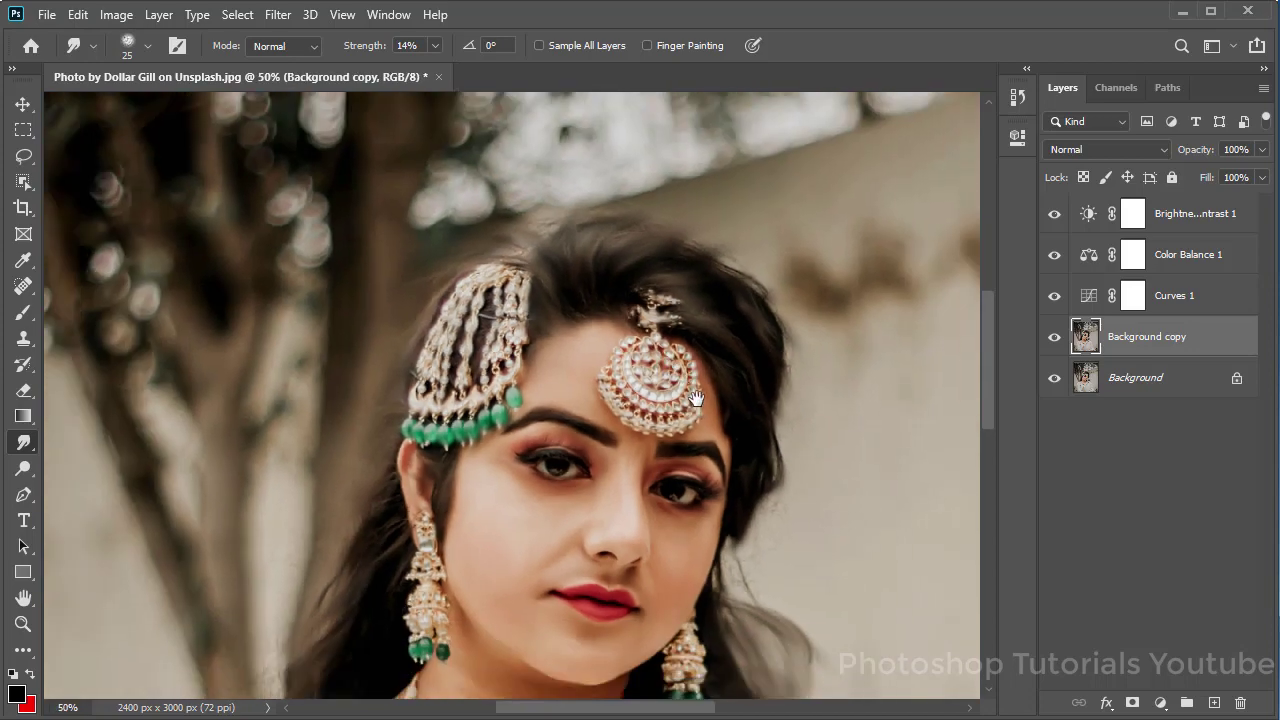
pyautogui.scroll(-1, 690, 390)
pyautogui.scroll(-1, 706, 405)
pyautogui.scroll(-1, 706, 405)
pyautogui.scroll(-1, 704, 407)
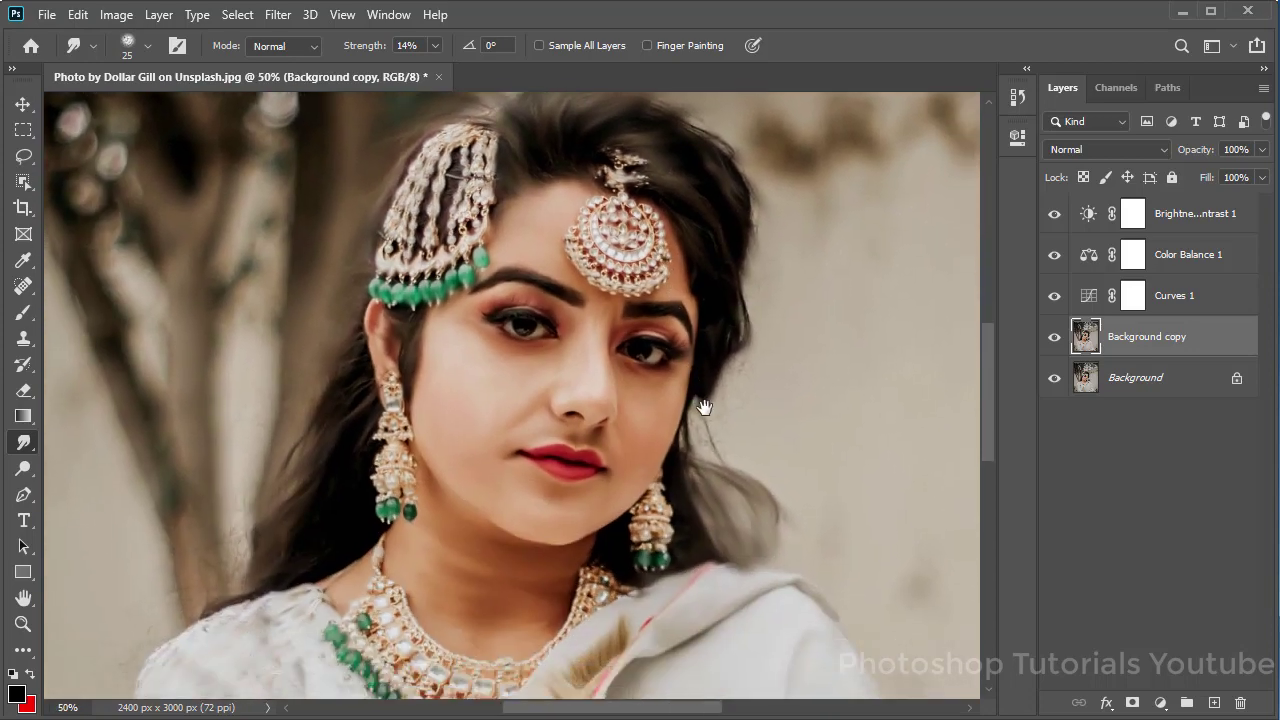
pyautogui.scroll(-2, 685, 455)
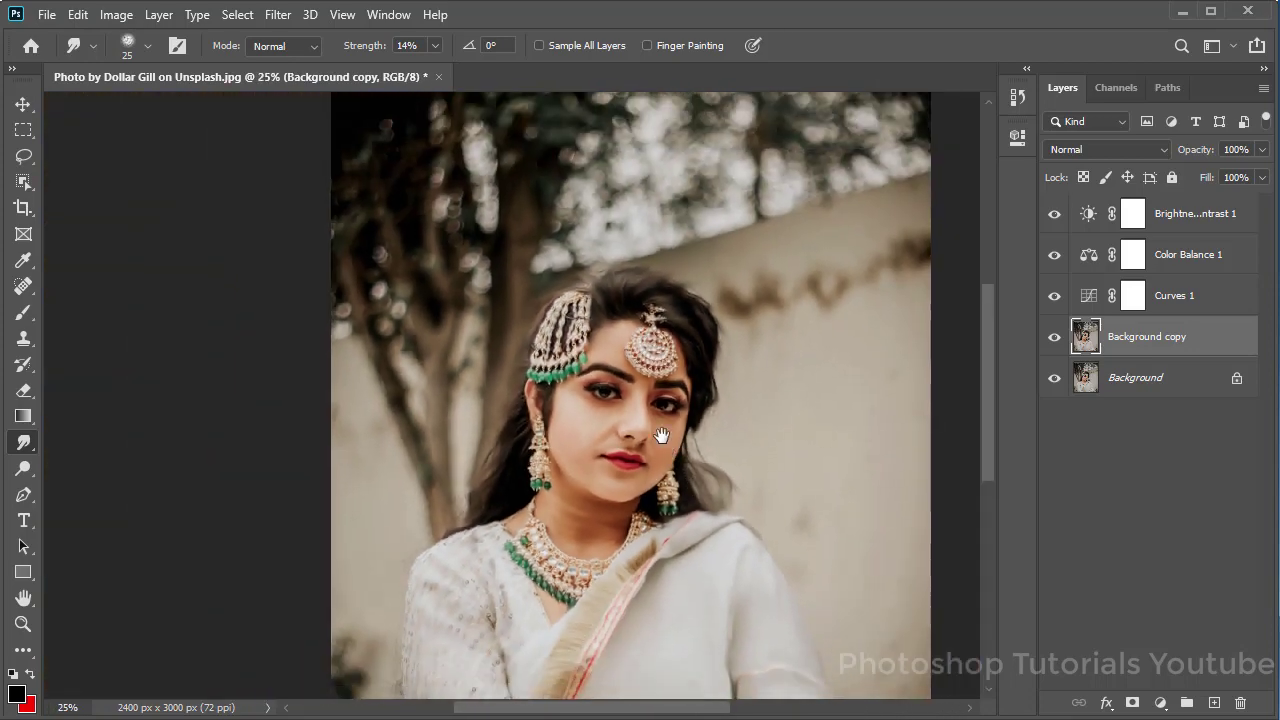
pyautogui.scroll(-1, 640, 380)
pyautogui.moveTo(620, 353); pyautogui.dragTo(616, 353)
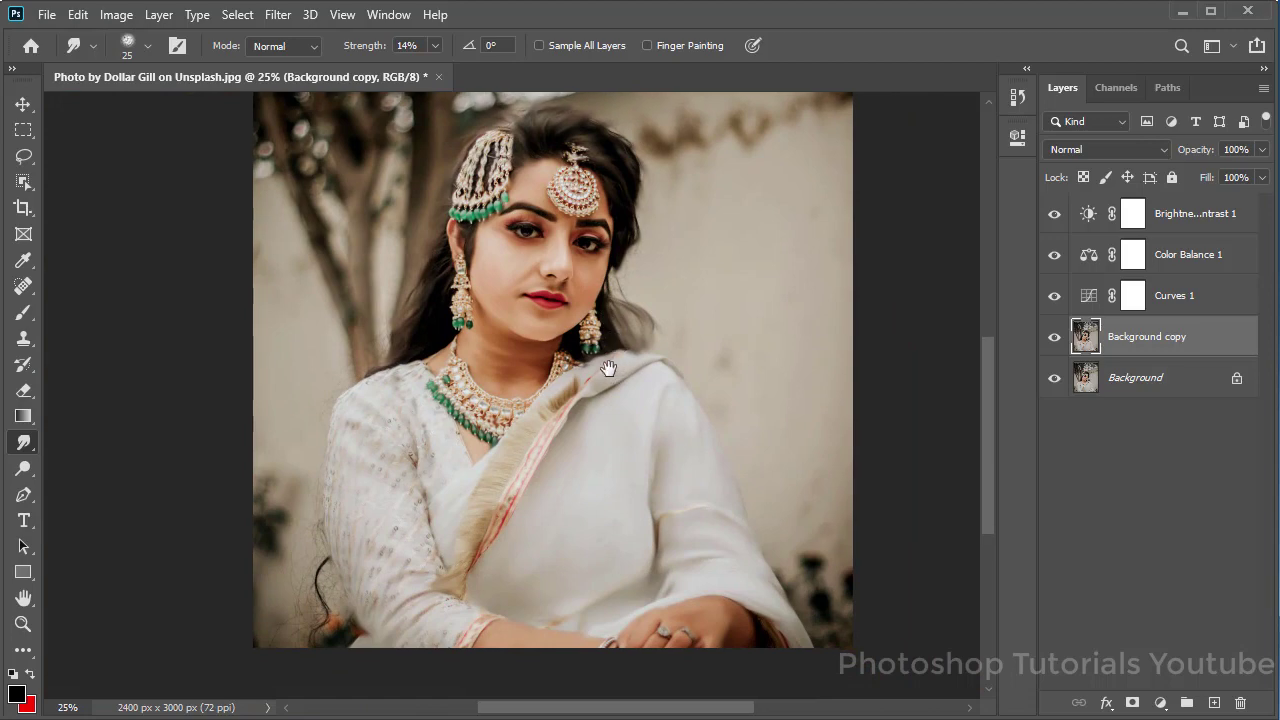
# Zoom back in to 100% on the neck and enlarge the smudge brush to 100 px.
pyautogui.scroll(3, 517, 345)
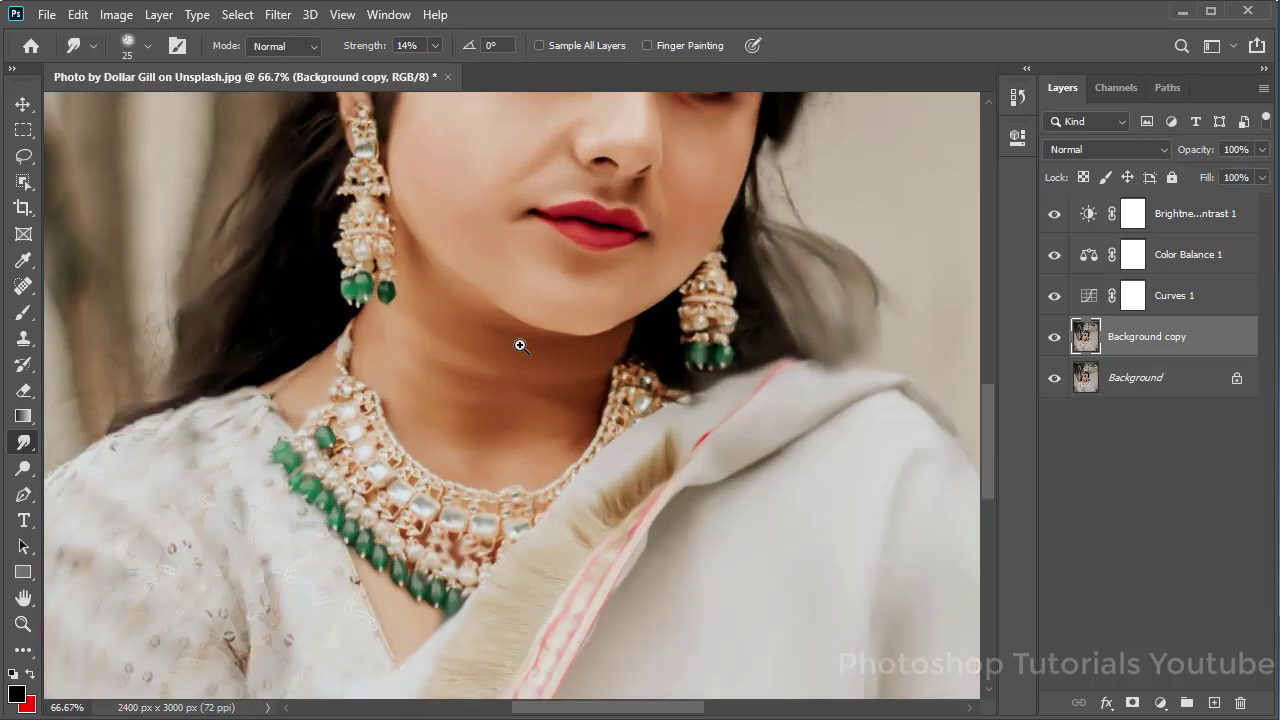
pyautogui.scroll(1, 516, 355)
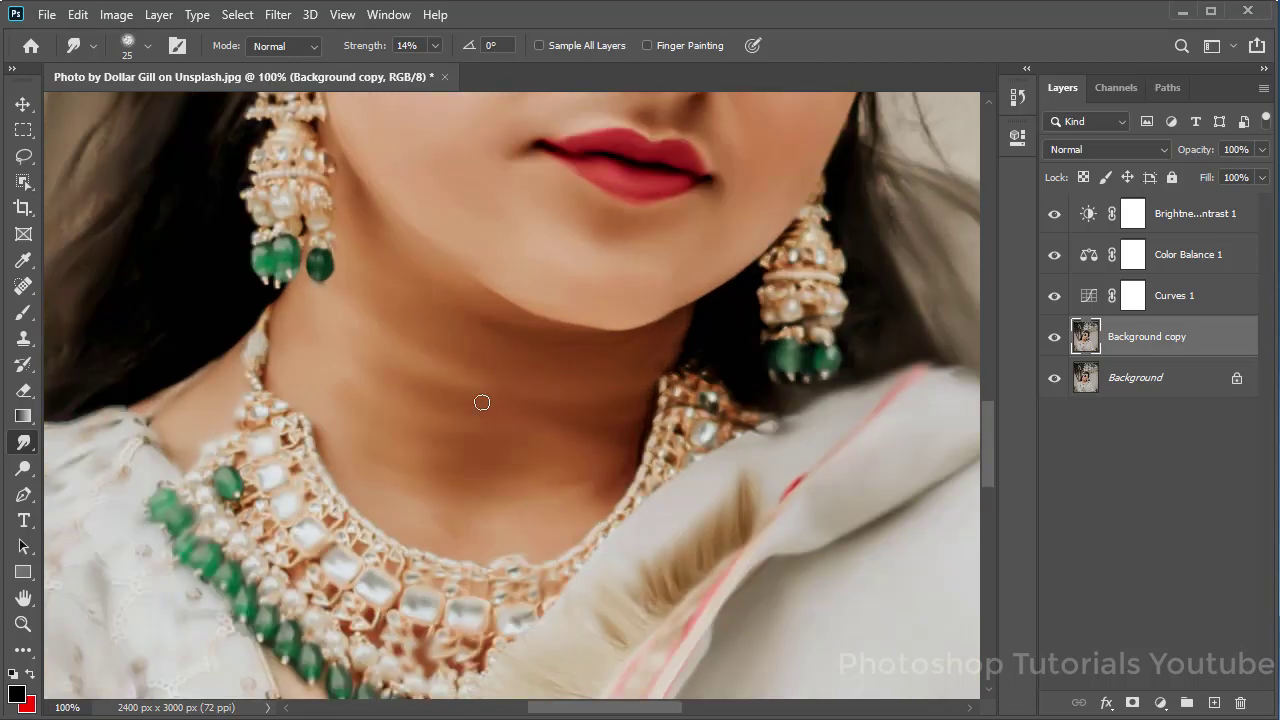
pyautogui.press(']')
pyautogui.press(']')
pyautogui.press(']')
pyautogui.press(']')
pyautogui.press(']')
pyautogui.press(']')
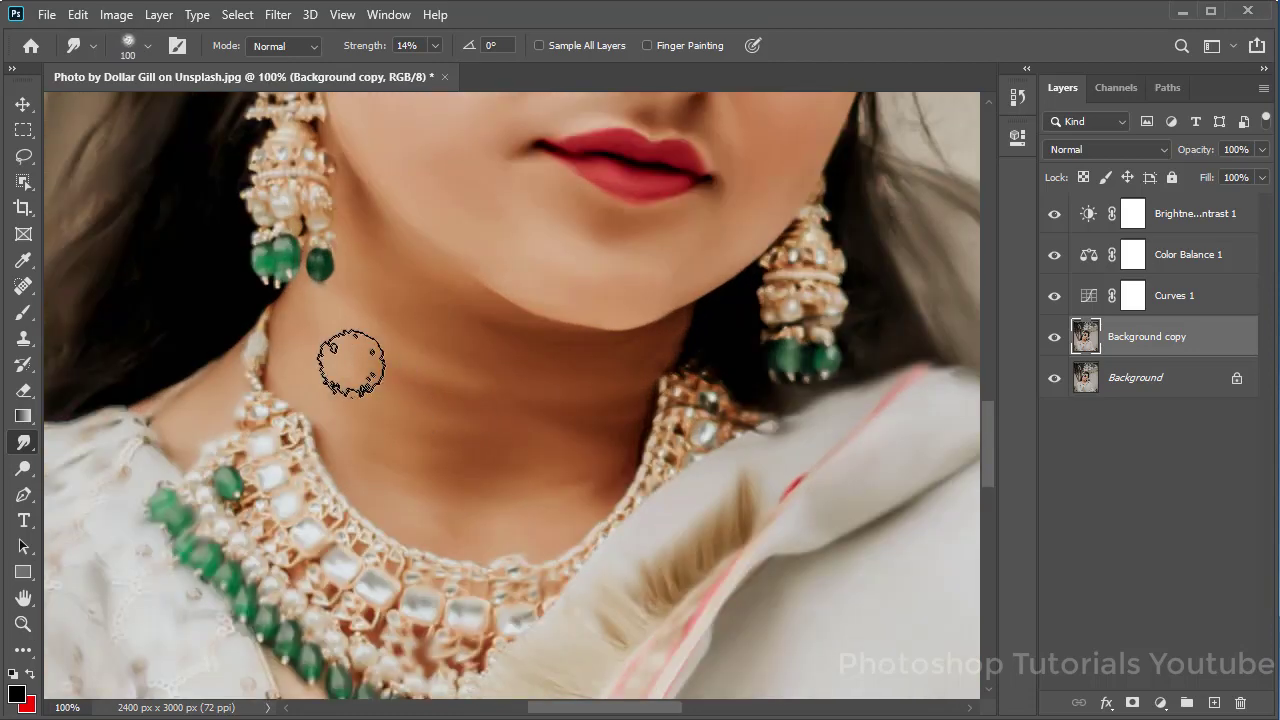
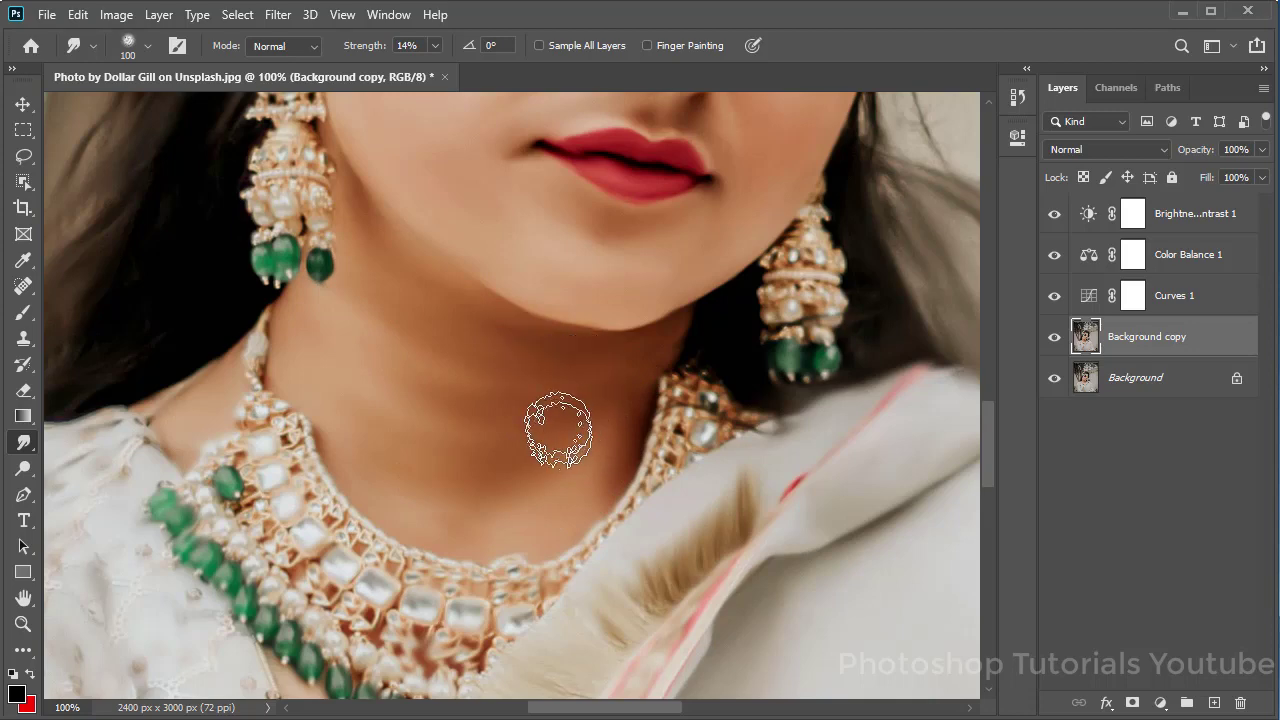
# Zoom and pan around the retouched portrait to review the smudge work.
pyautogui.scroll(-4, 480, 383)
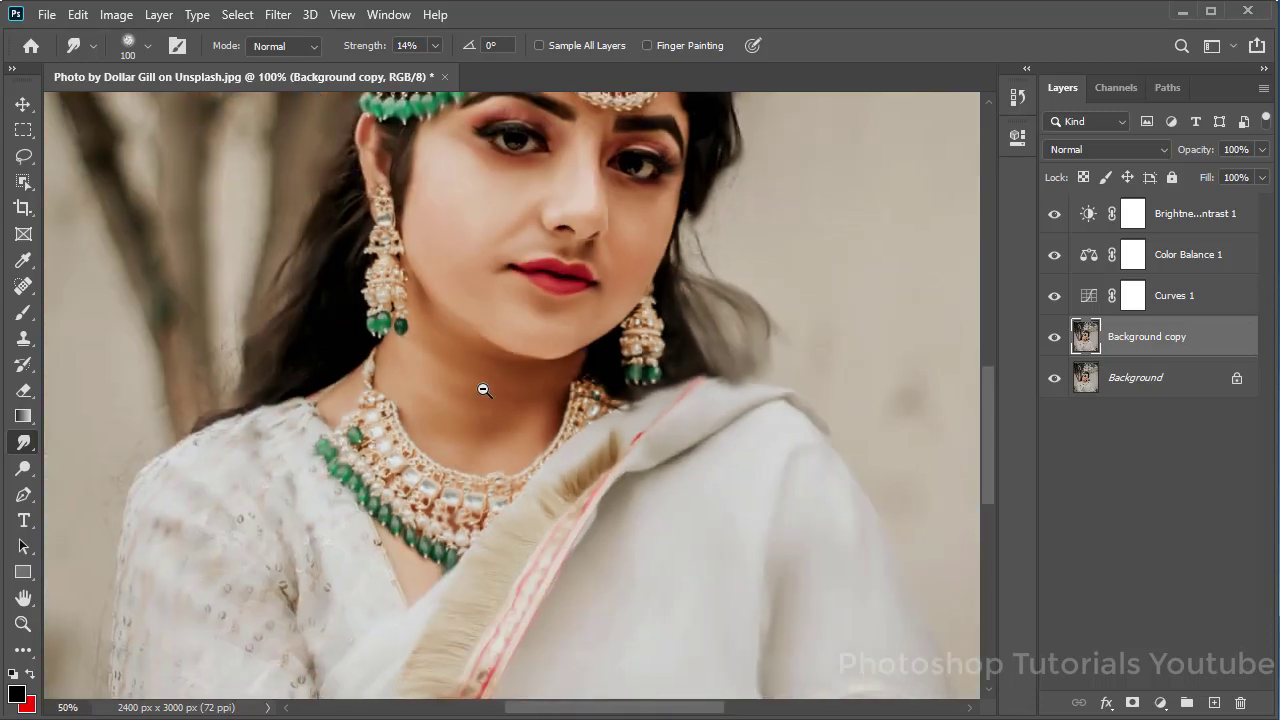
pyautogui.scroll(1, 664, 366)
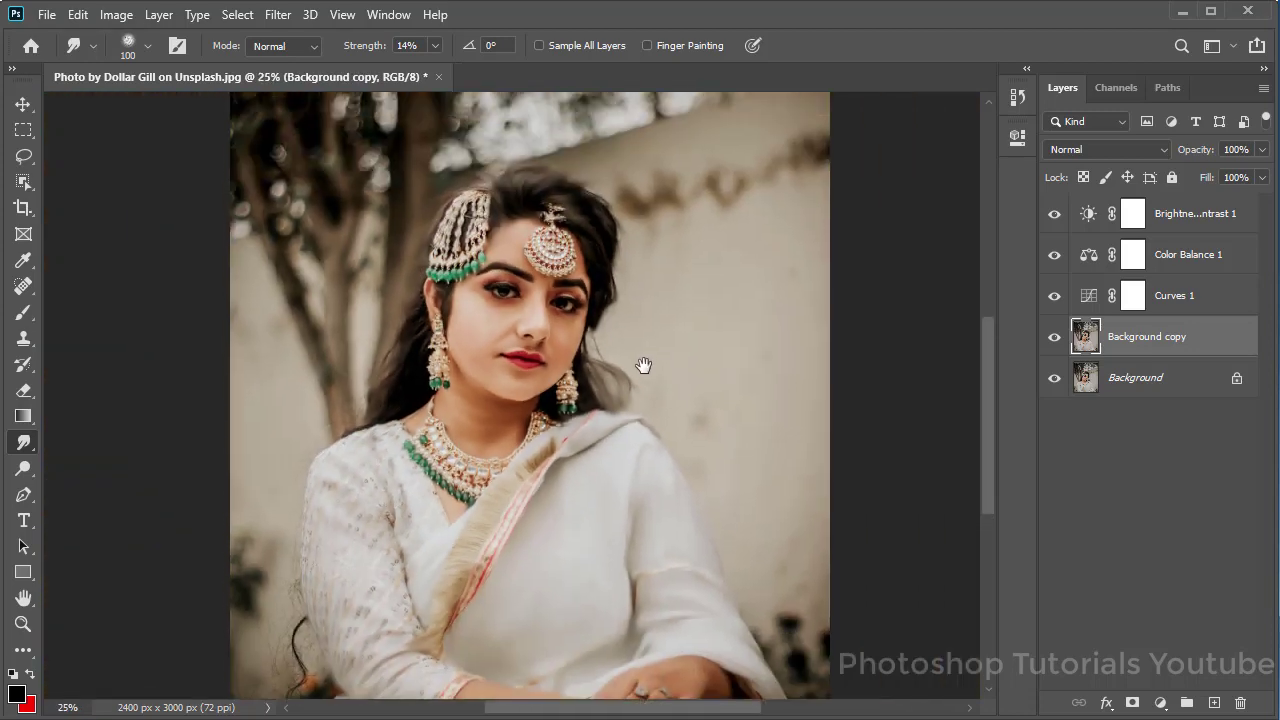
pyautogui.scroll(1, 666, 346)
pyautogui.scroll(-1, 666, 341)
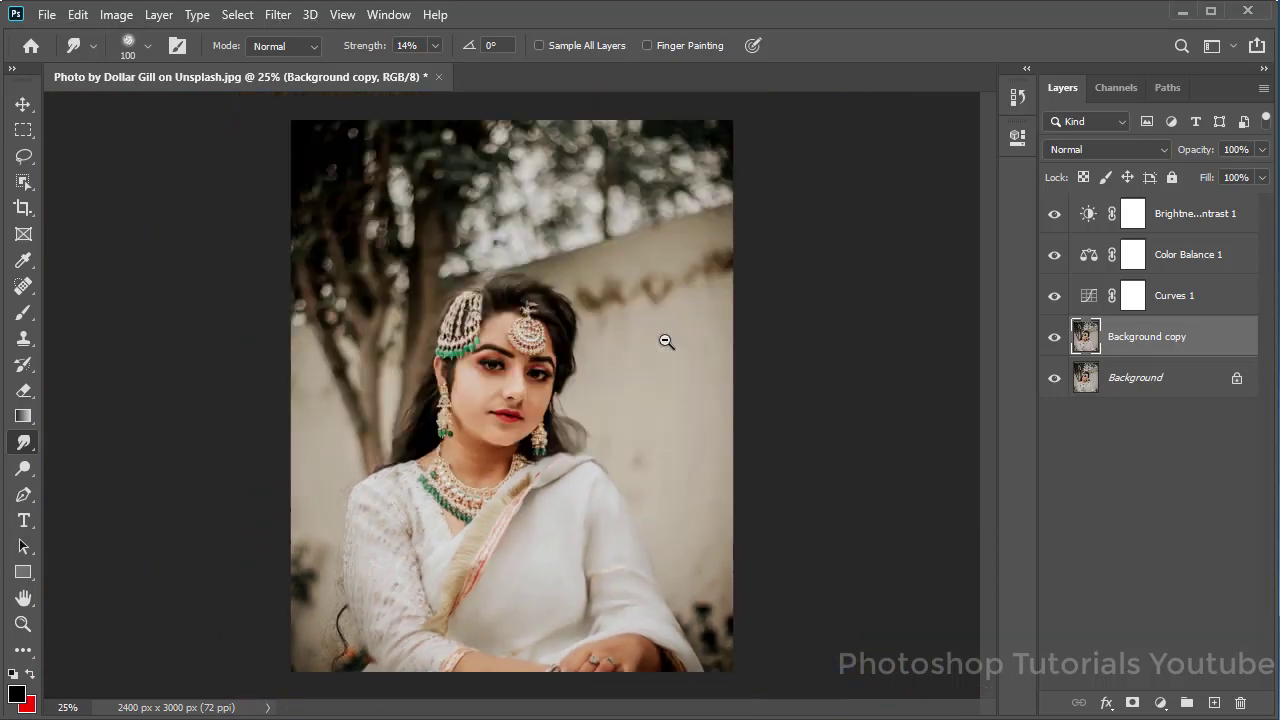
pyautogui.scroll(-1, 666, 341)
pyautogui.scroll(1, 573, 352)
pyautogui.scroll(-3, 571, 366)
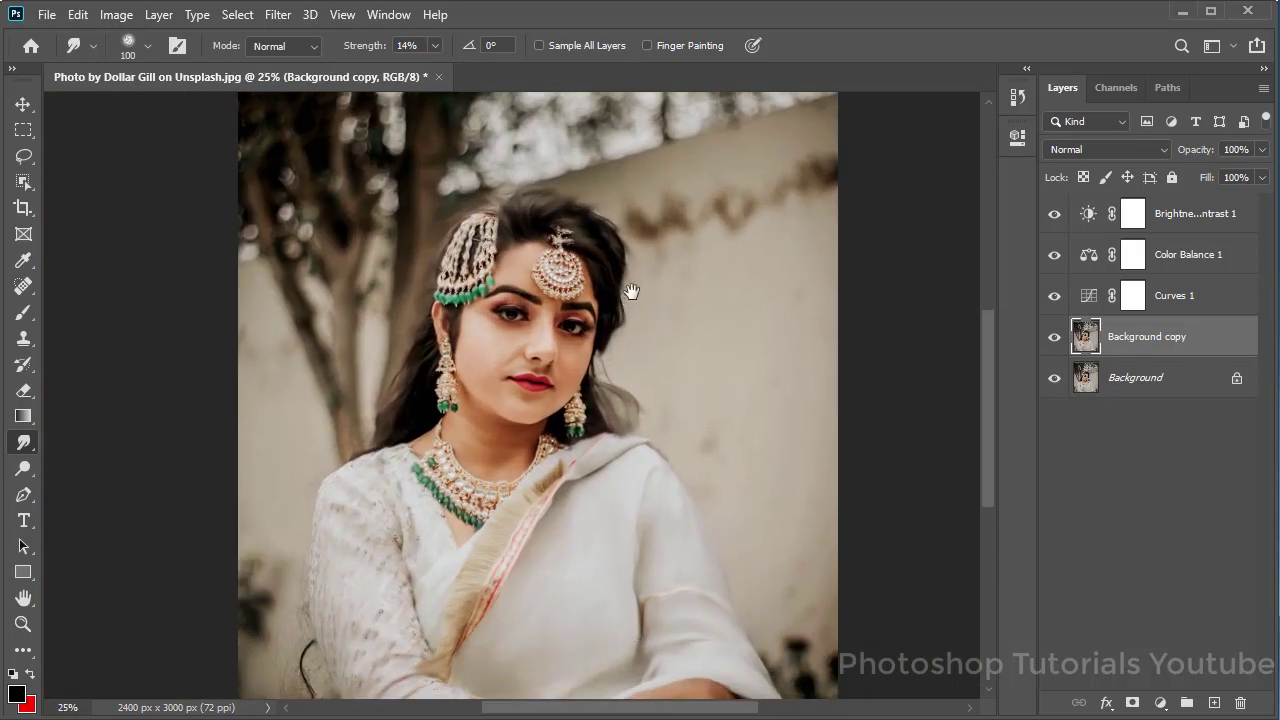
pyautogui.hscroll(-2, 629, 289)
pyautogui.moveTo(620, 340); pyautogui.dragTo(621, 328)
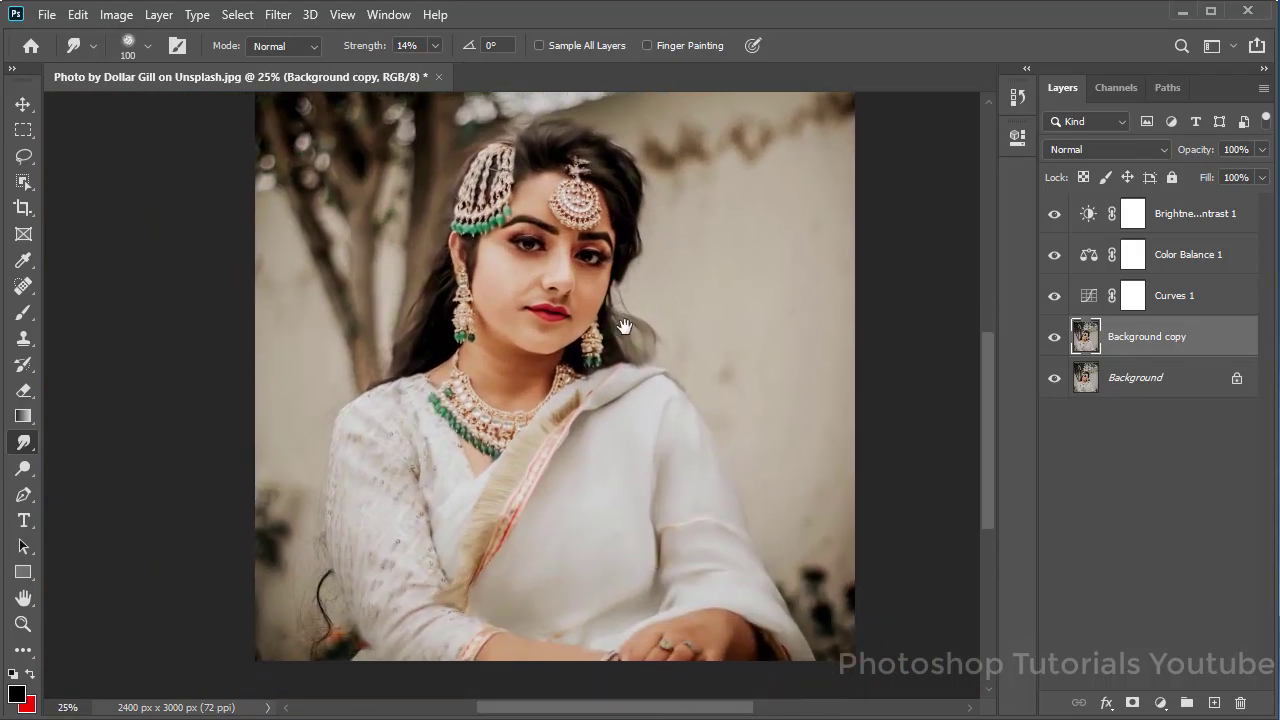
# Select the standard Pen Tool in Path mode from the toolbar flyout.
pyautogui.click(20, 492)
pyautogui.click(88, 495)
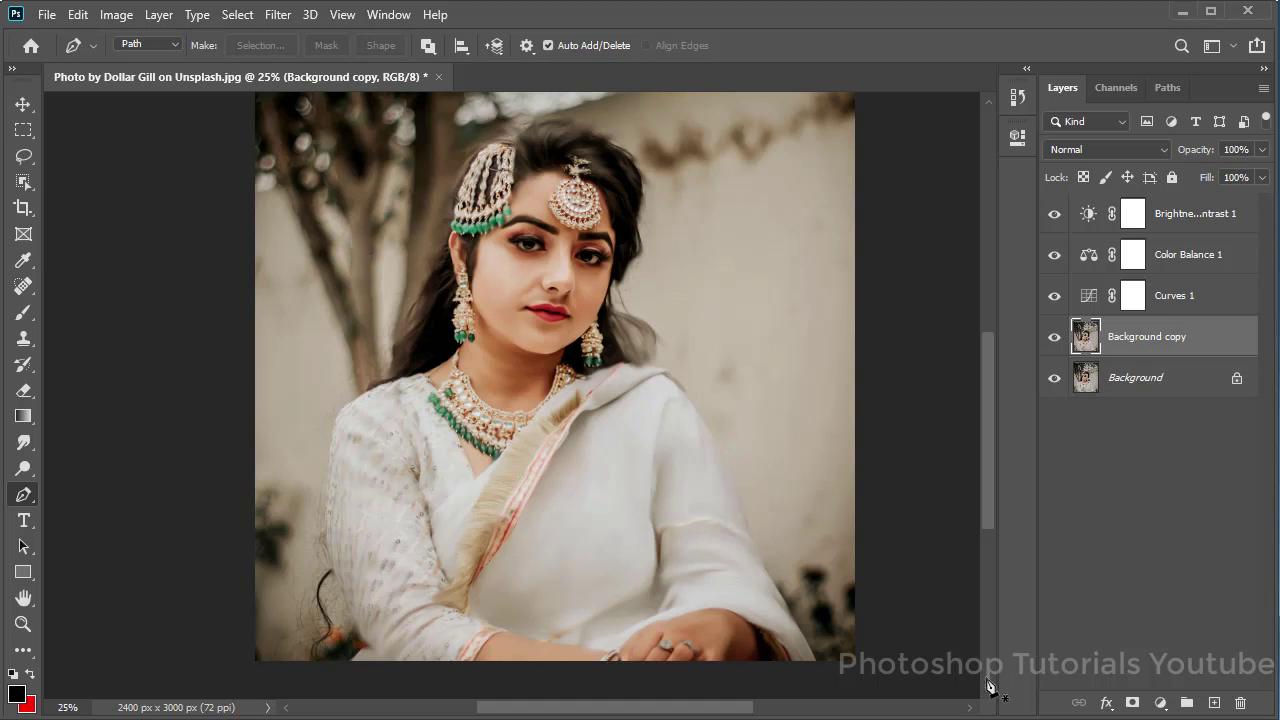
pyautogui.scroll(1, 772, 515)
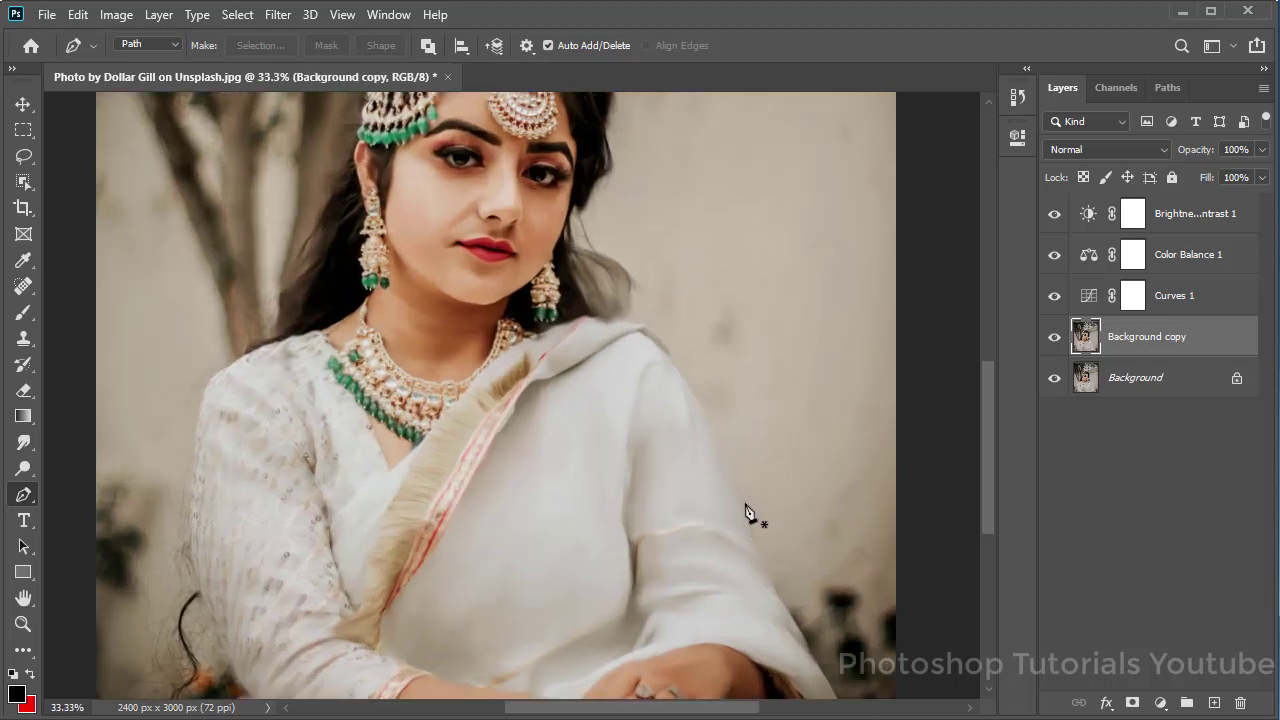
# Start the path at the dress's right edge and run it along the photo bottom.
pyautogui.click(744, 503)
pyautogui.click(751, 540)
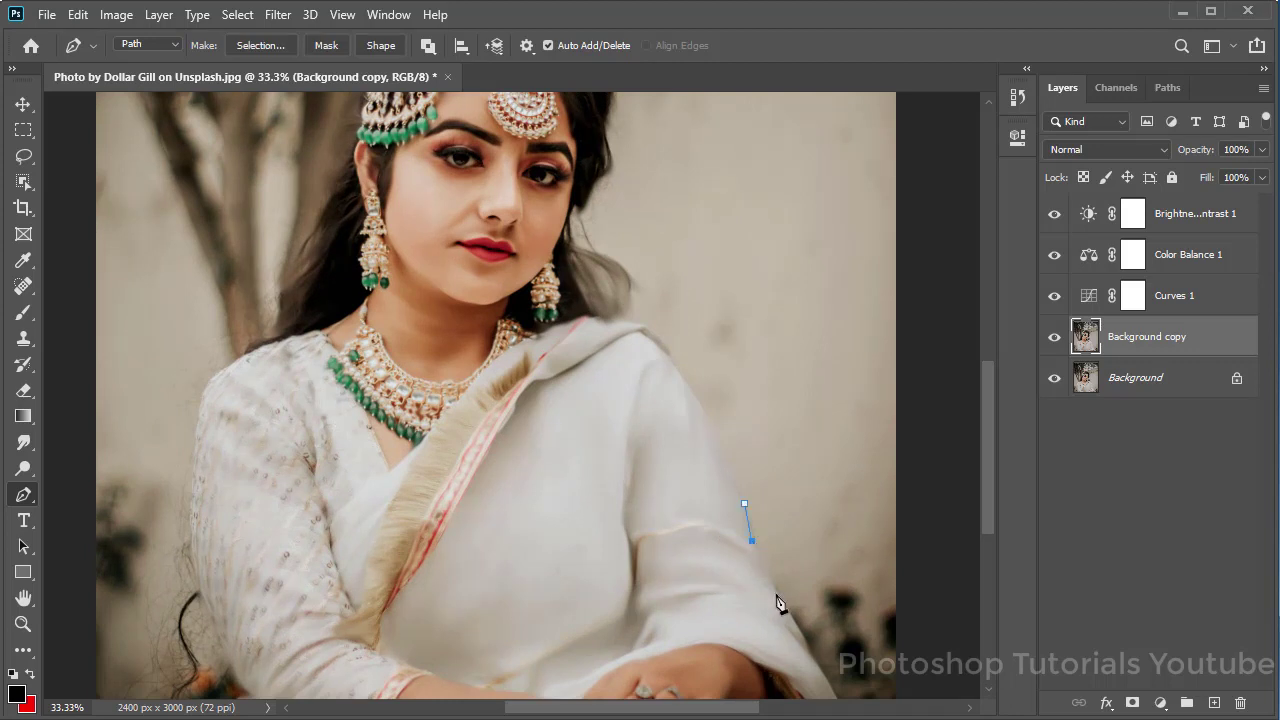
pyautogui.scroll(-4, 822, 666)
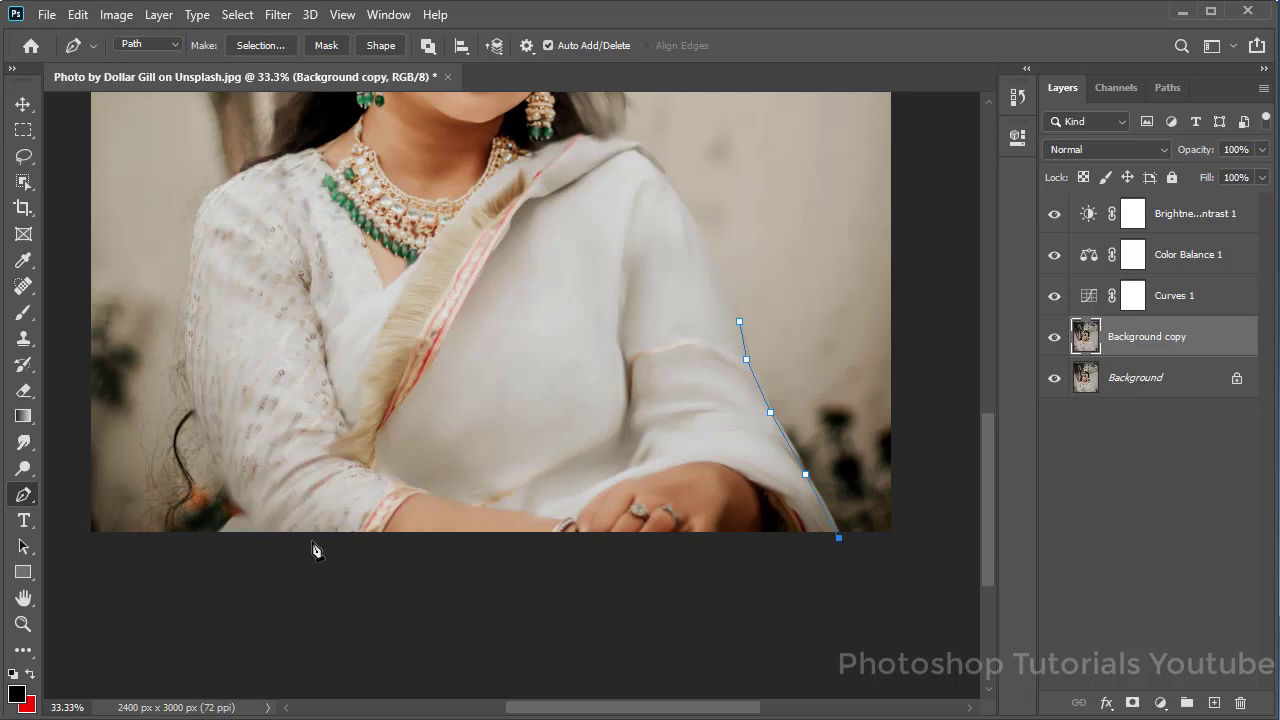
pyautogui.click(219, 534)
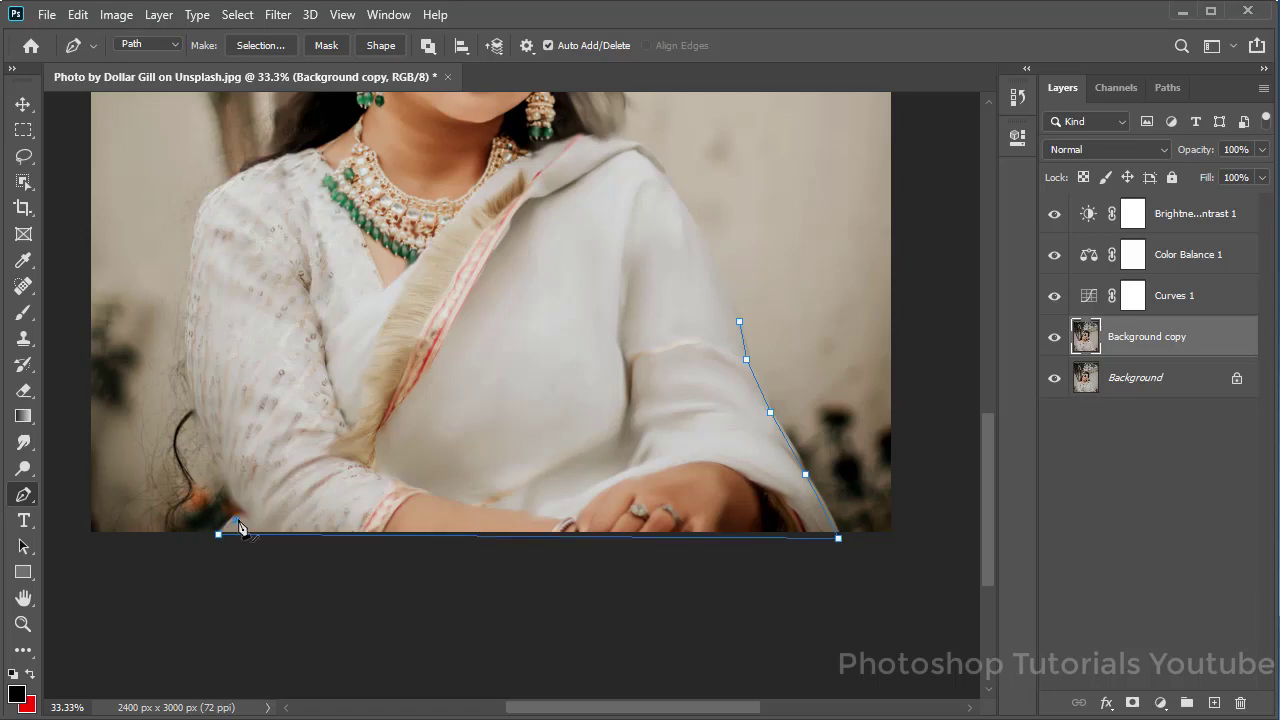
pyautogui.scroll(1, 250, 524)
pyautogui.scroll(1, 251, 497)
pyautogui.scroll(1, 246, 517)
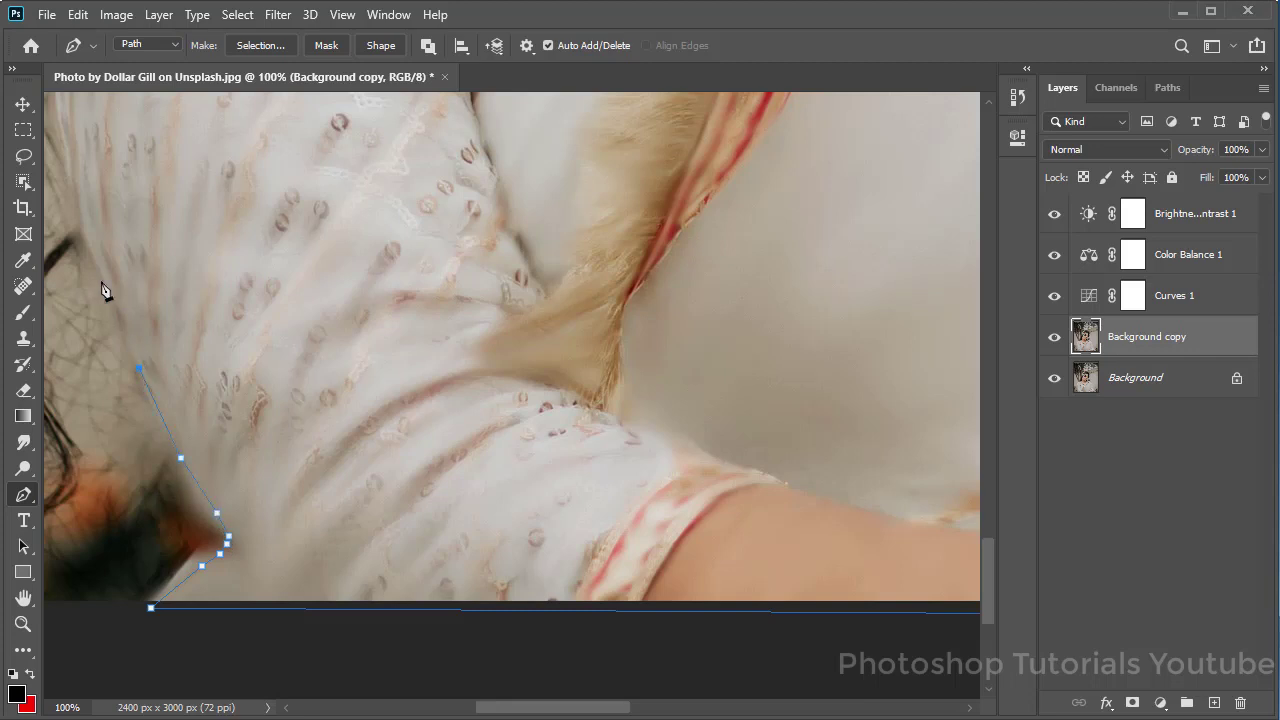
# Extend the path up the left sleeve, around the shoulder and up the left hair edge.
pyautogui.moveTo(113, 311); pyautogui.dragTo(173, 388)
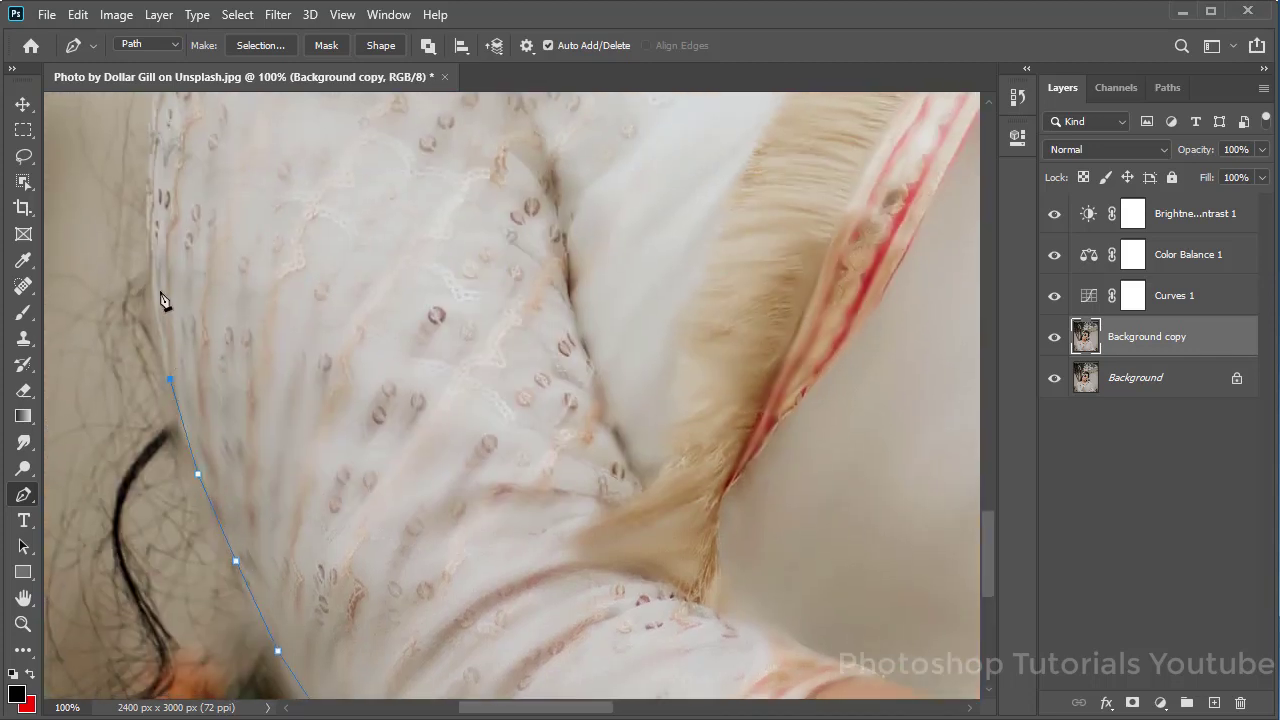
pyautogui.moveTo(163, 295)
pyautogui.mouseDown()
pyautogui.moveTo(257, 549)
pyautogui.moveTo(231, 503)
pyautogui.mouseUp()
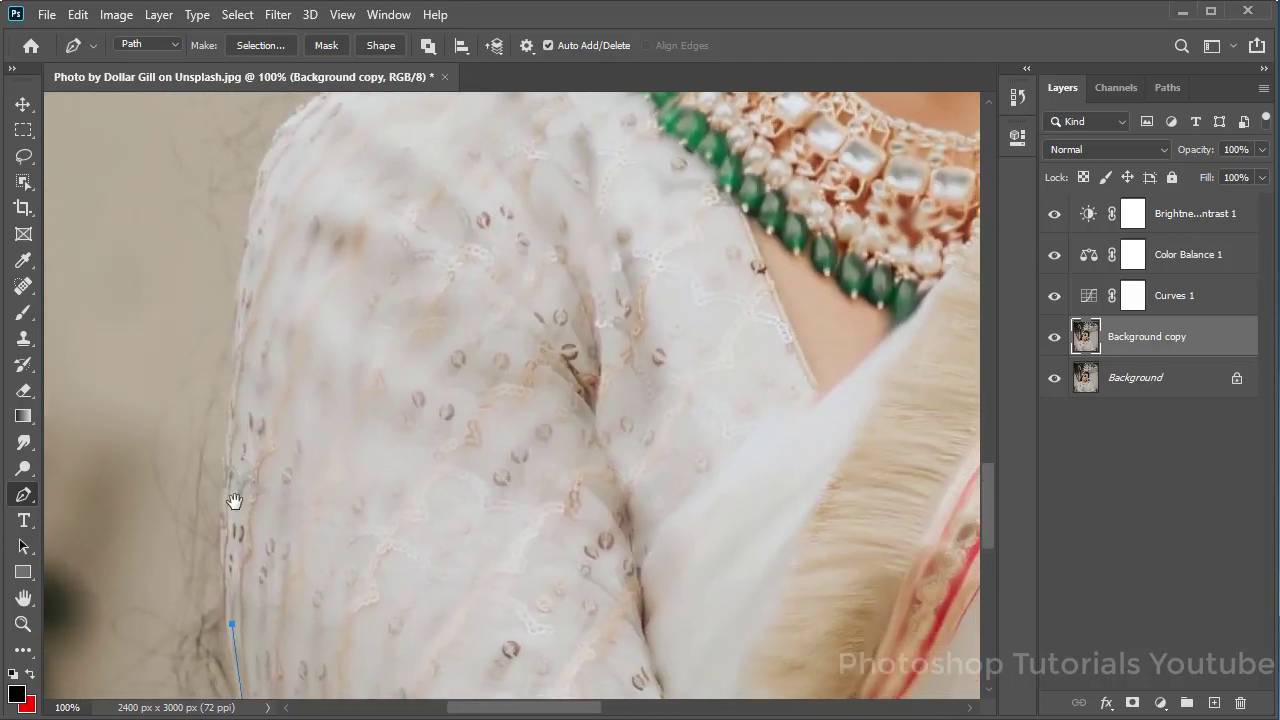
pyautogui.click(228, 509)
pyautogui.click(232, 383)
pyautogui.moveTo(248, 290)
pyautogui.mouseDown()
pyautogui.moveTo(220, 366)
pyautogui.moveTo(226, 411)
pyautogui.mouseUp()
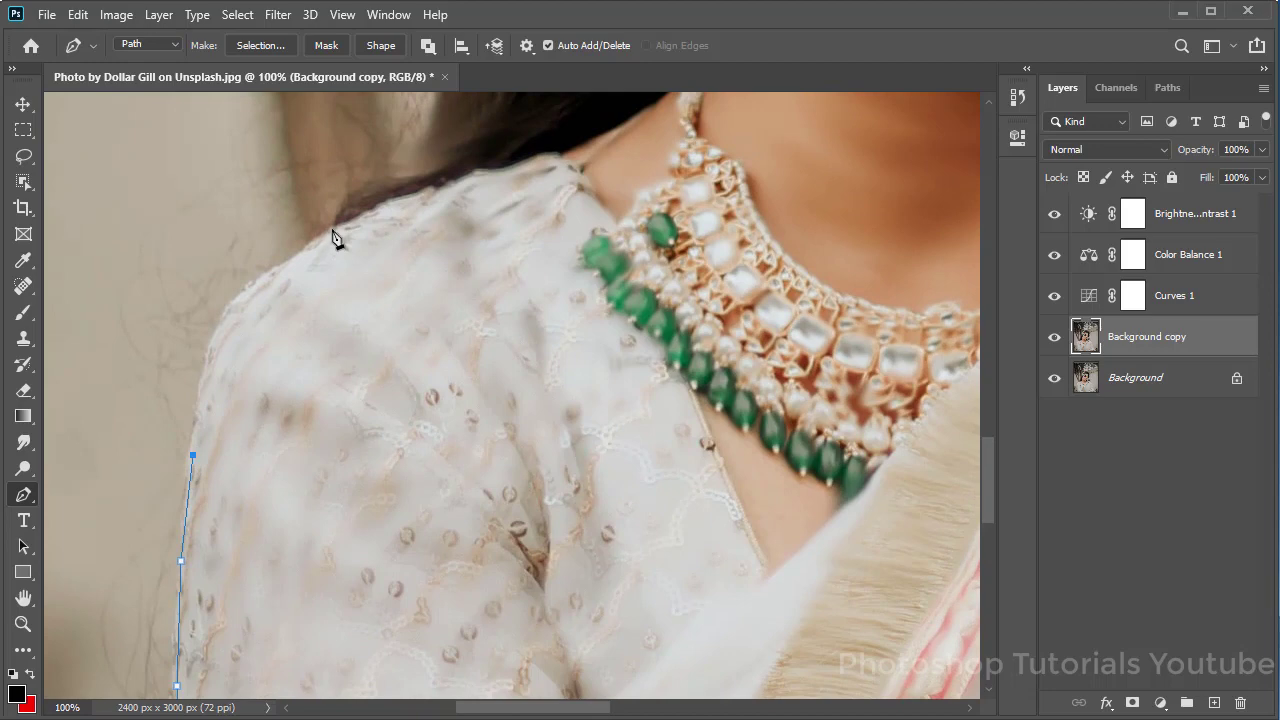
pyautogui.moveTo(333, 230)
pyautogui.mouseDown()
pyautogui.moveTo(389, 191)
pyautogui.moveTo(473, 171)
pyautogui.mouseUp()
pyautogui.moveTo(457, 223); pyautogui.dragTo(365, 470)
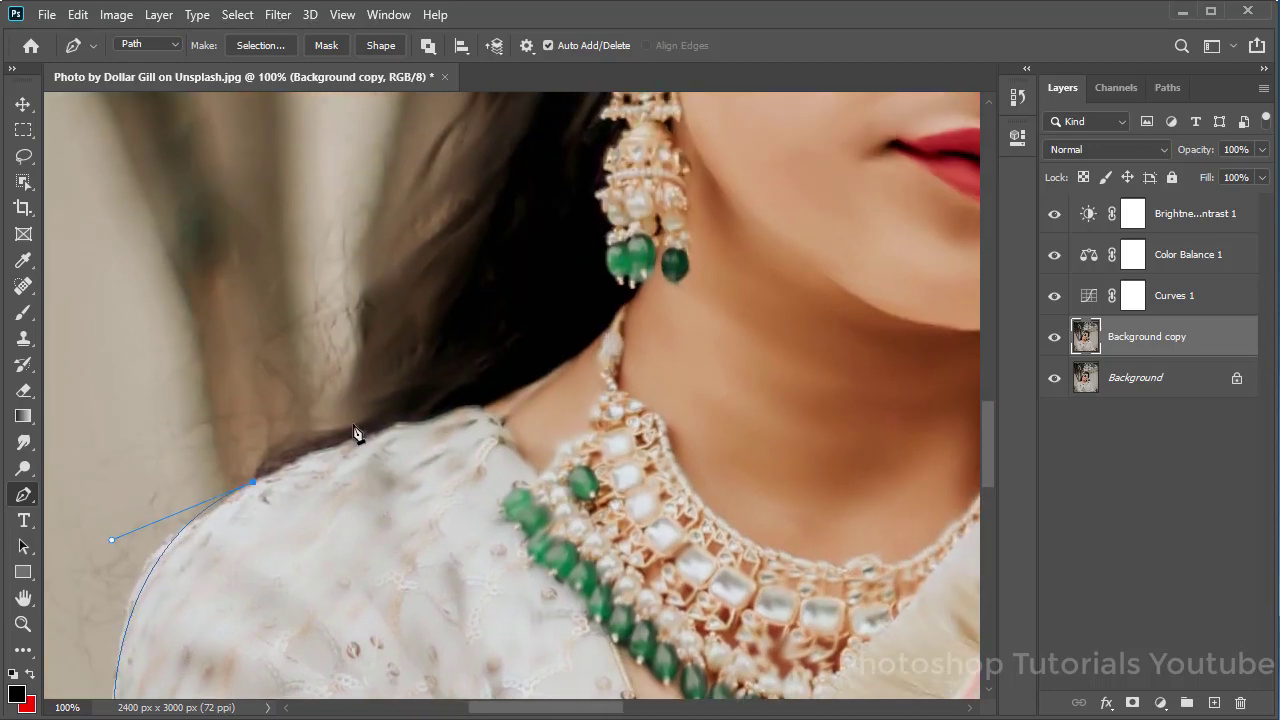
pyautogui.moveTo(353, 425)
pyautogui.mouseDown()
pyautogui.moveTo(402, 415)
pyautogui.moveTo(422, 535)
pyautogui.mouseUp()
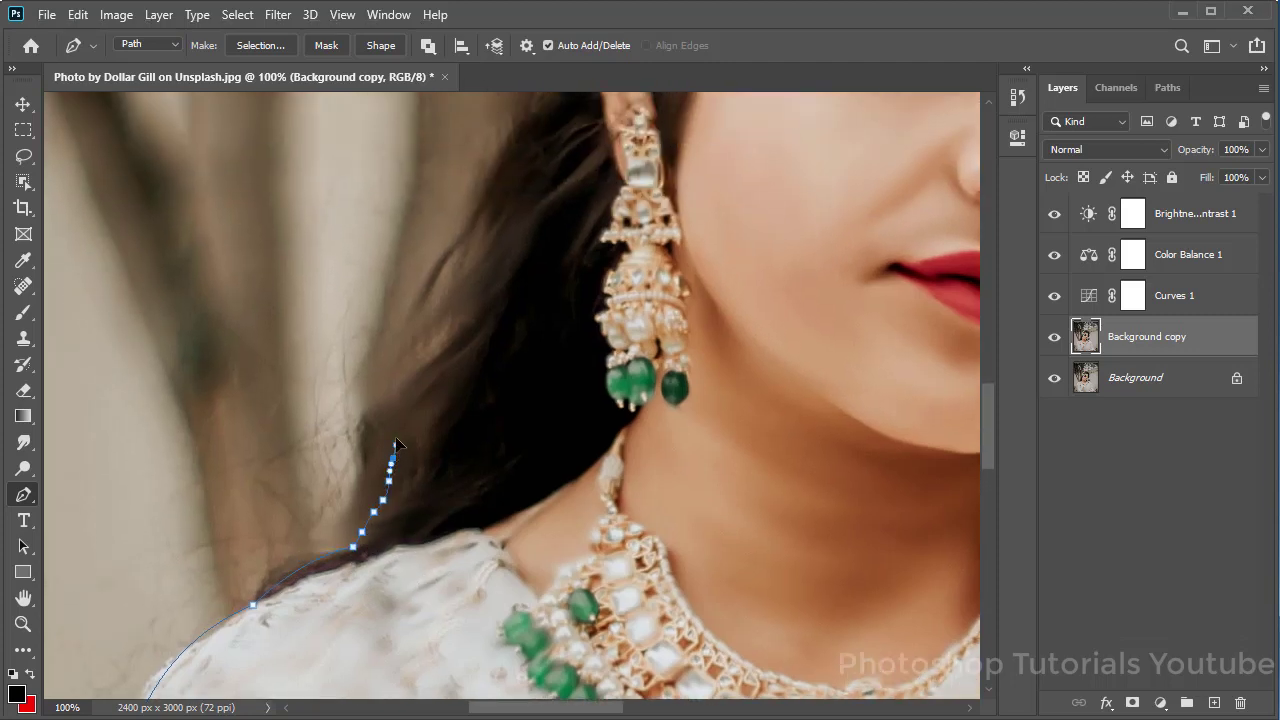
pyautogui.moveTo(437, 362)
pyautogui.mouseDown()
pyautogui.moveTo(471, 268)
pyautogui.moveTo(434, 500)
pyautogui.moveTo(414, 460)
pyautogui.moveTo(500, 272)
pyautogui.moveTo(512, 196)
pyautogui.moveTo(438, 489)
pyautogui.mouseUp()
# Continue the path up beside the ear and over the head ornament and hair top.
pyautogui.moveTo(453, 418); pyautogui.dragTo(487, 304)
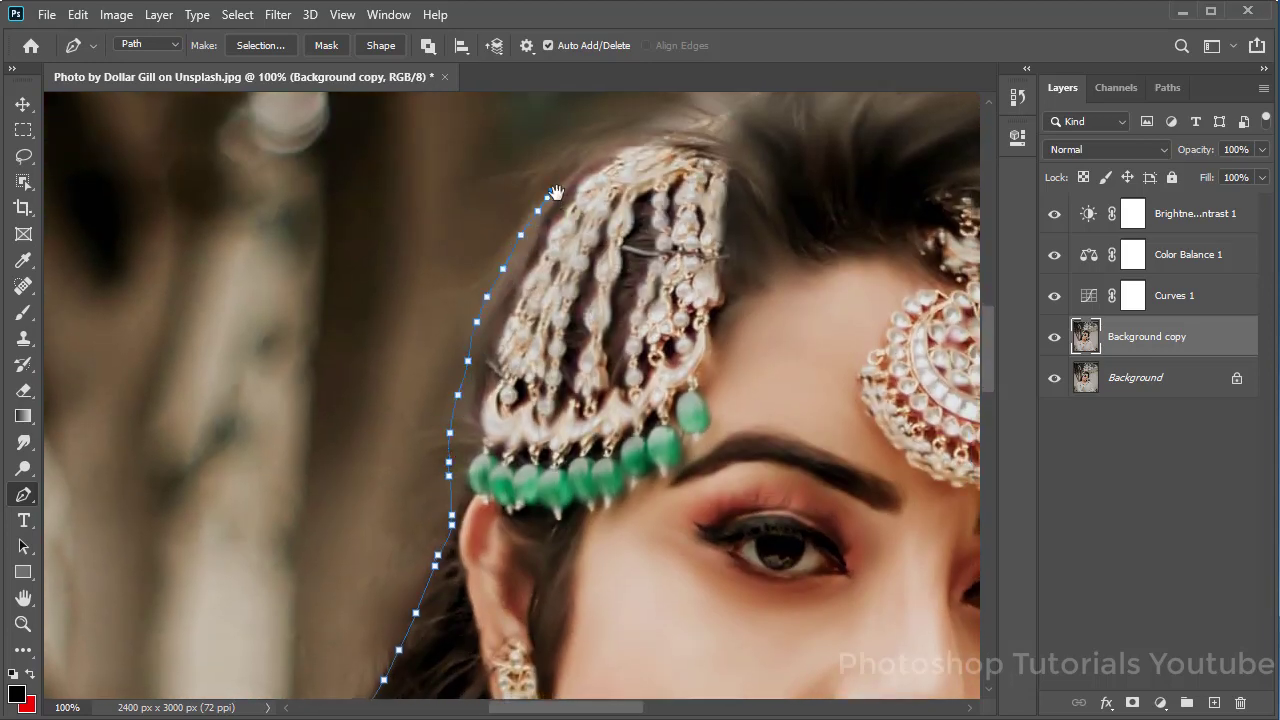
pyautogui.moveTo(556, 192)
pyautogui.mouseDown()
pyautogui.moveTo(453, 431)
pyautogui.moveTo(488, 395)
pyautogui.mouseUp()
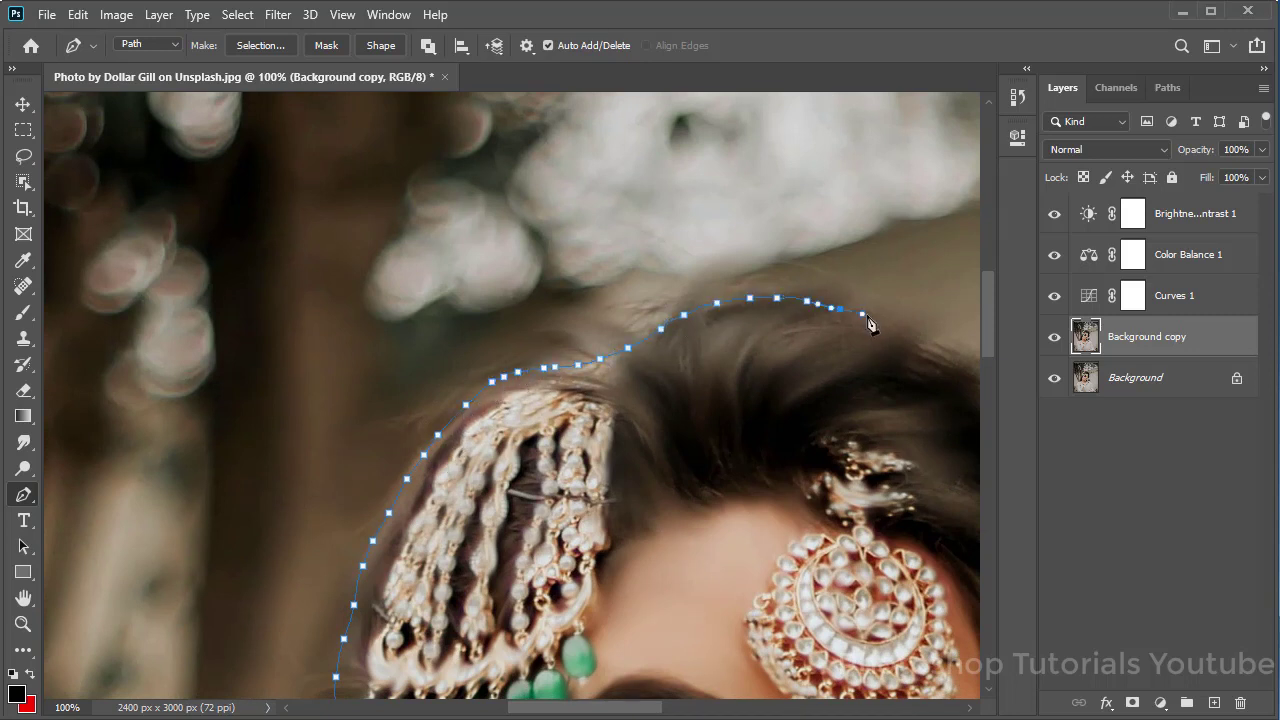
pyautogui.moveTo(896, 334)
pyautogui.mouseDown()
pyautogui.moveTo(786, 334)
pyautogui.moveTo(571, 400)
pyautogui.moveTo(576, 410)
pyautogui.mouseUp()
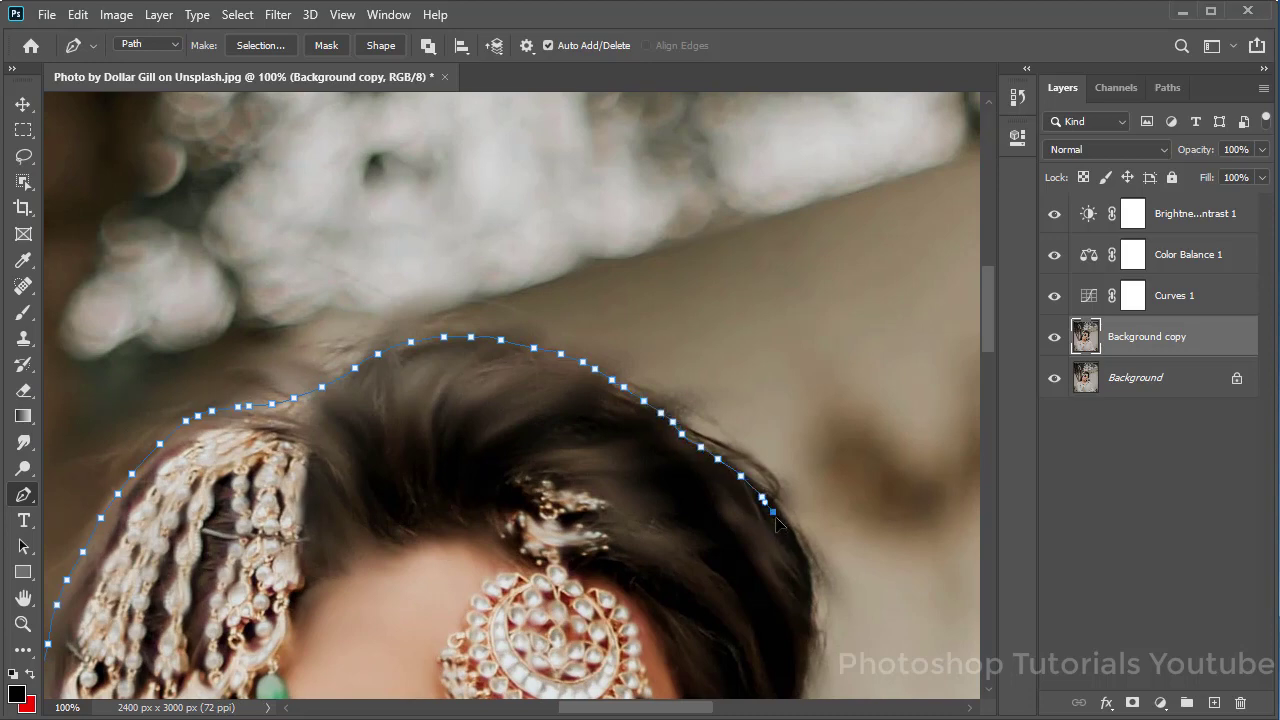
pyautogui.scroll(-2, 790, 470)
pyautogui.scroll(-2, 770, 380)
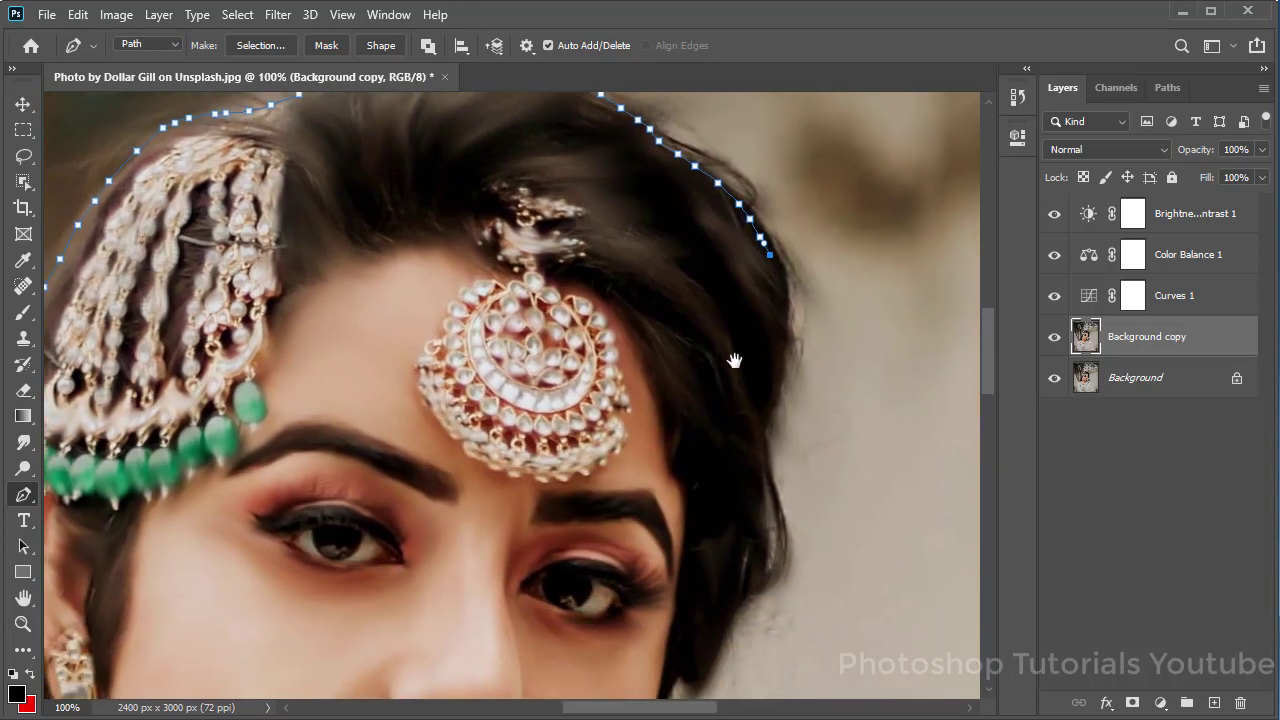
pyautogui.scroll(-1, 758, 386)
# Curve the path down the right hair and shoulder, closing it at the starting anchor.
pyautogui.moveTo(764, 384); pyautogui.dragTo(736, 448)
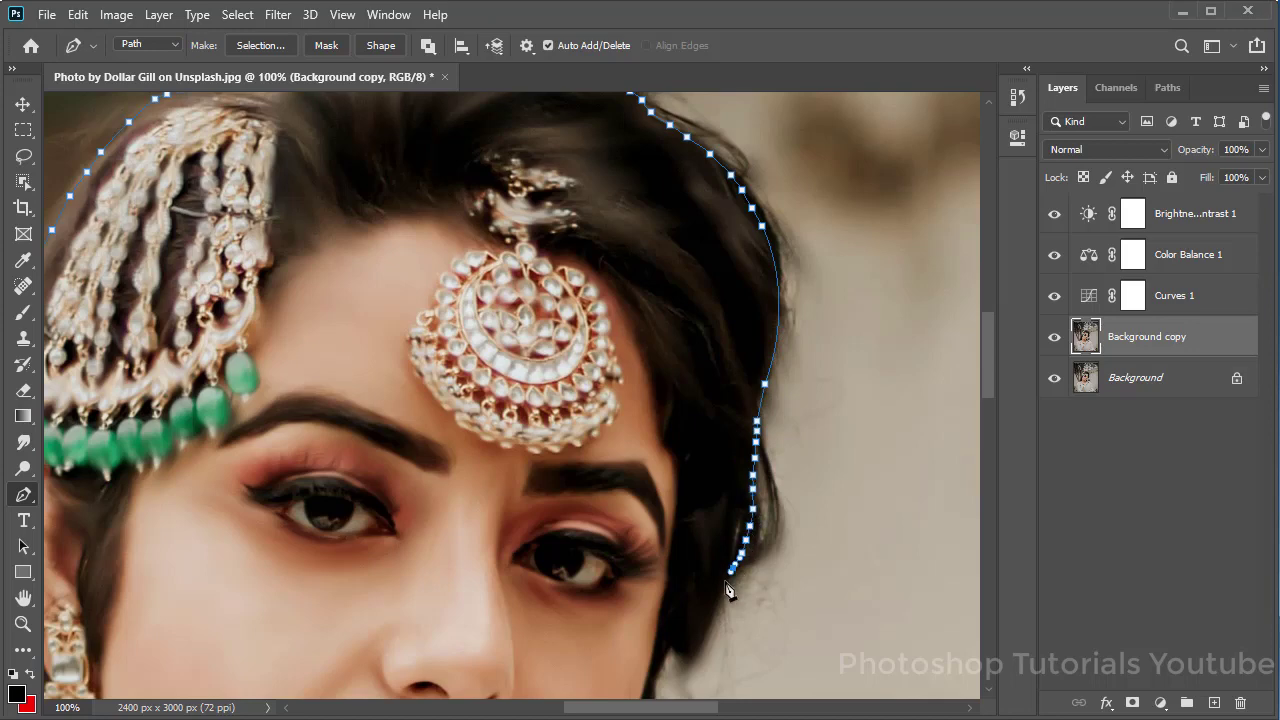
pyautogui.moveTo(723, 583); pyautogui.dragTo(752, 414)
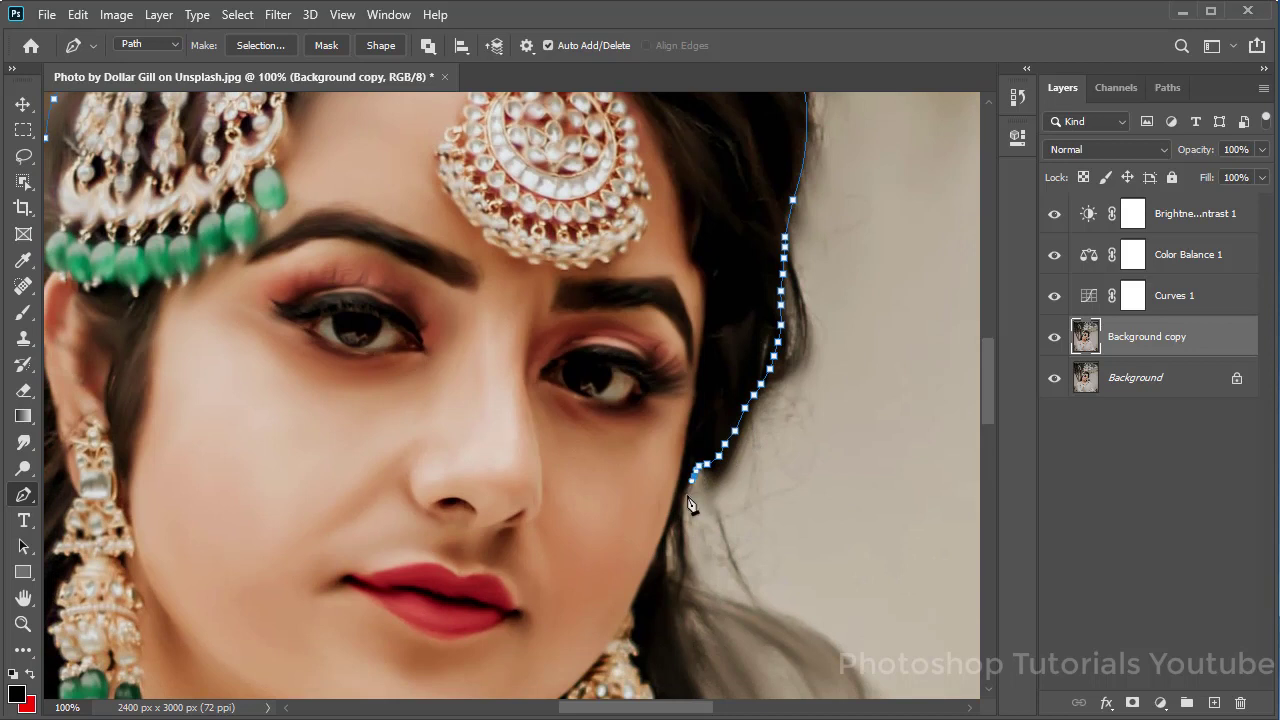
pyautogui.moveTo(679, 535); pyautogui.dragTo(645, 305)
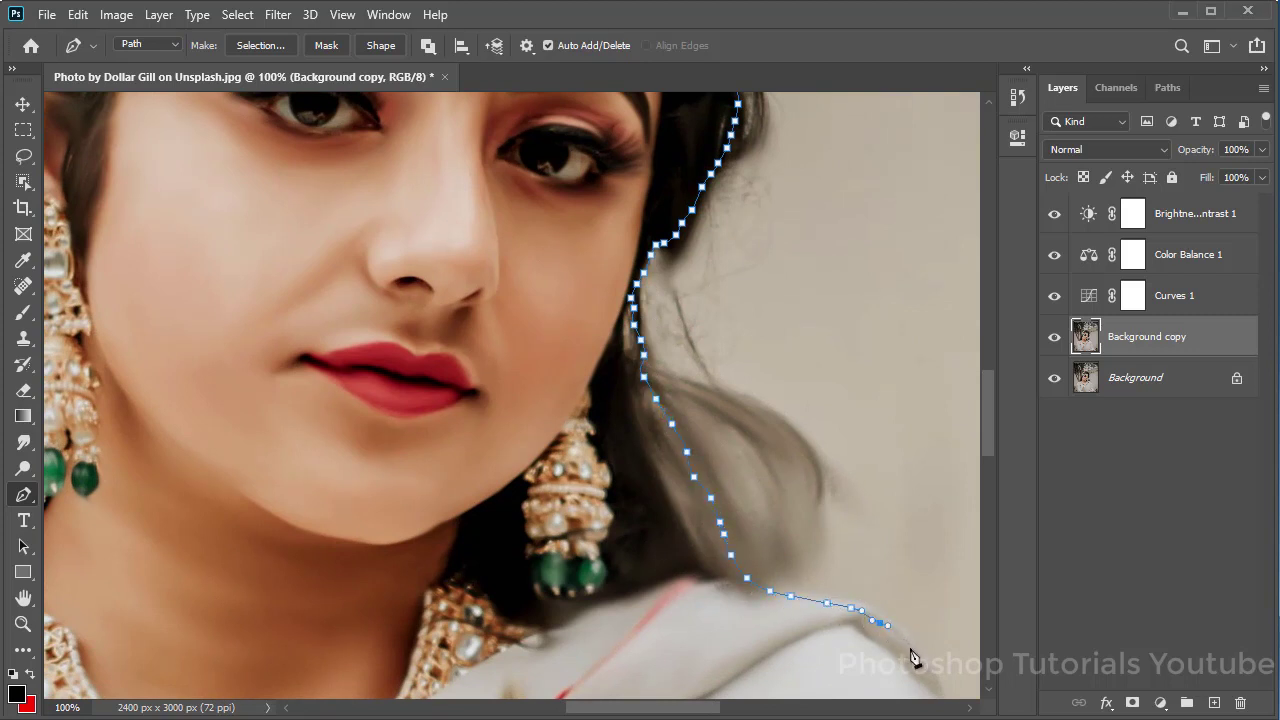
pyautogui.moveTo(918, 656); pyautogui.dragTo(695, 415)
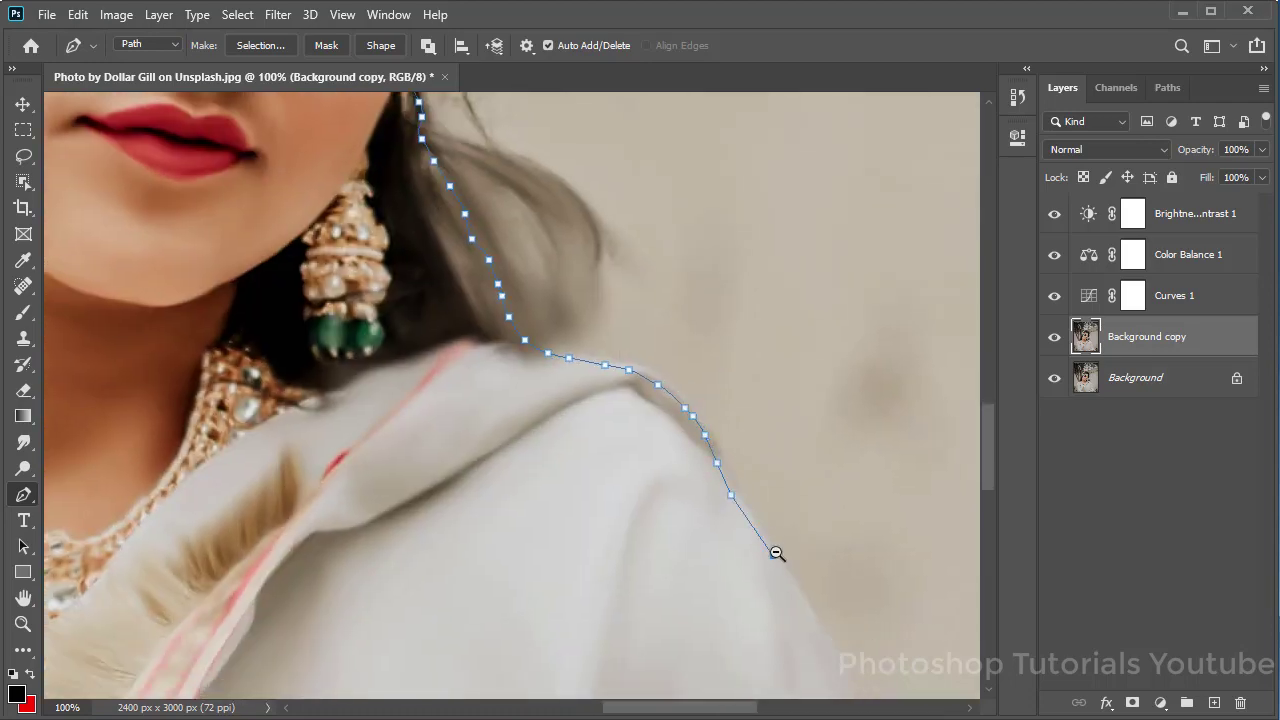
pyautogui.keyDown('alt'); pyautogui.click(776, 553); pyautogui.keyUp('alt')
pyautogui.keyDown('alt'); pyautogui.click(691, 343); pyautogui.keyUp('alt')
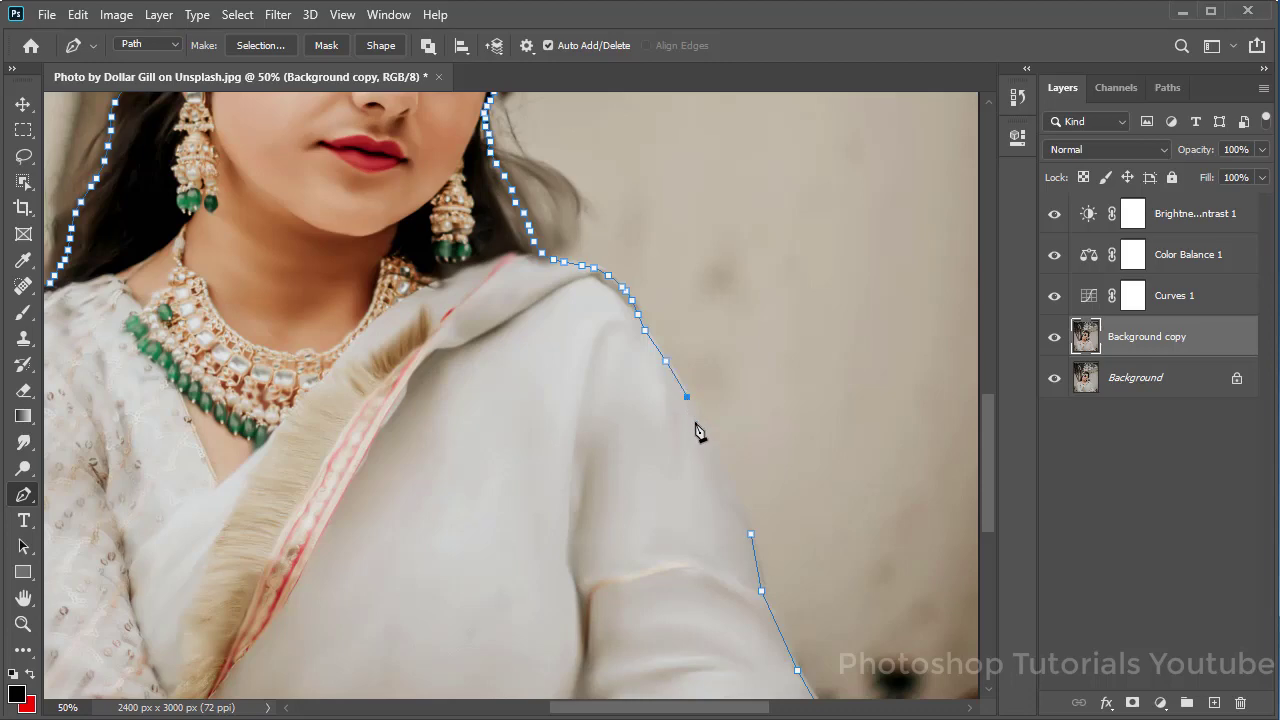
pyautogui.click(751, 537)
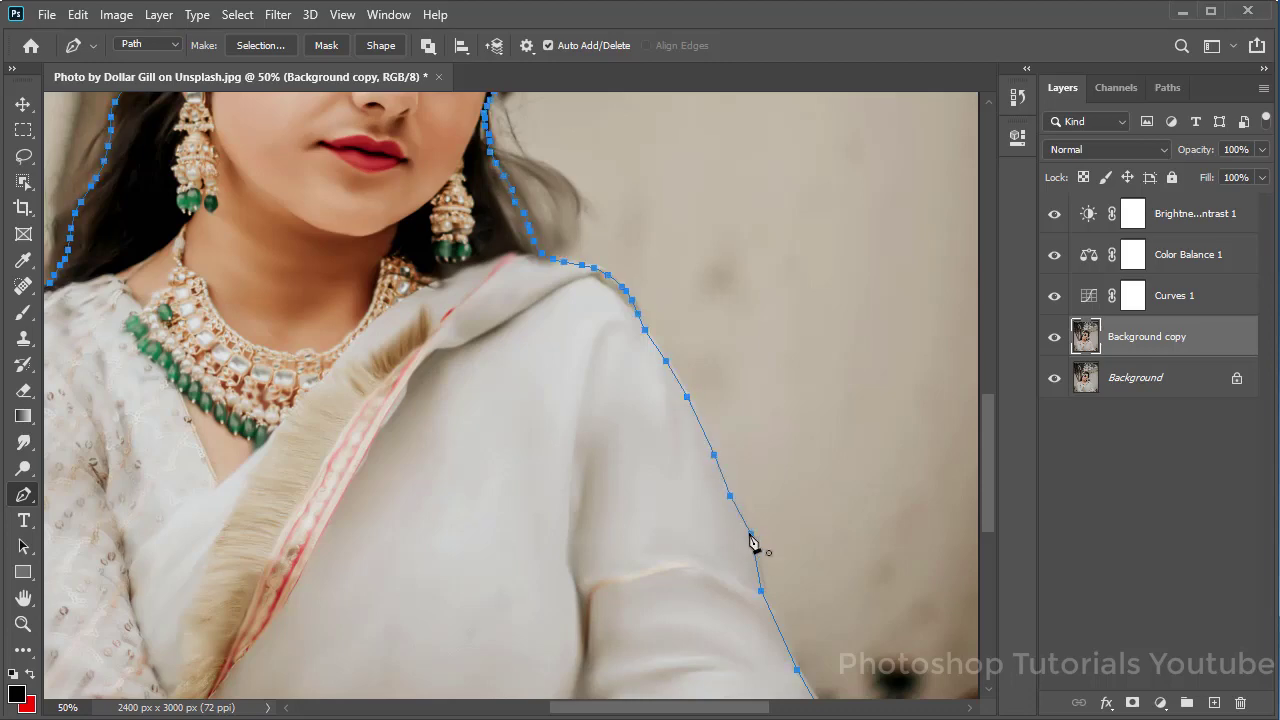
# Turn the closed path into a selection and cut the woman out of the layer.
pyautogui.rightClick(532, 418)
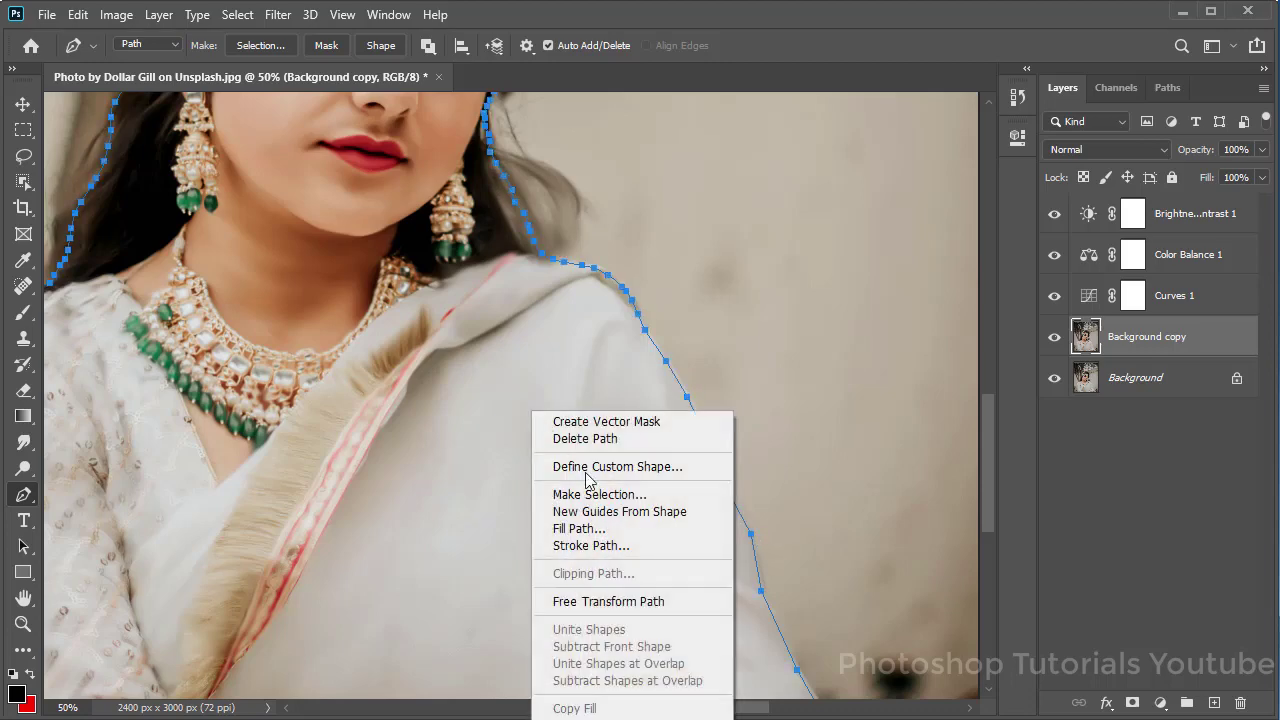
pyautogui.click(643, 492)
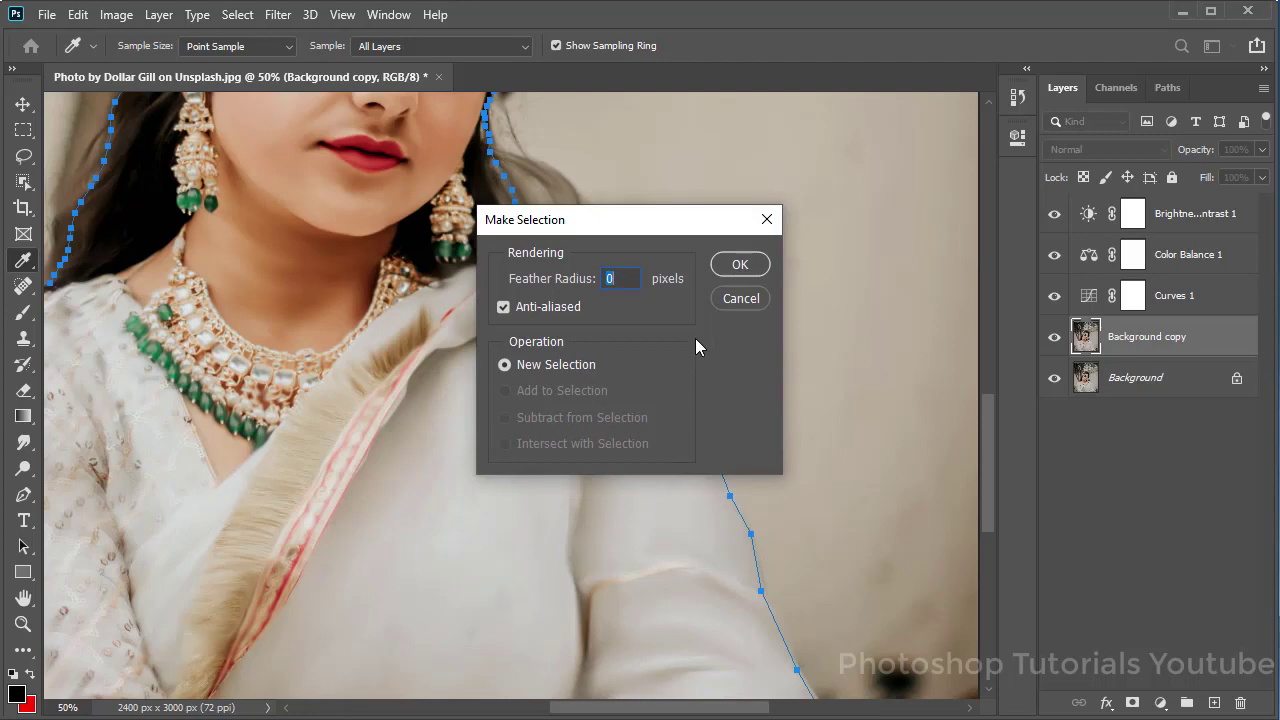
pyautogui.click(740, 264)
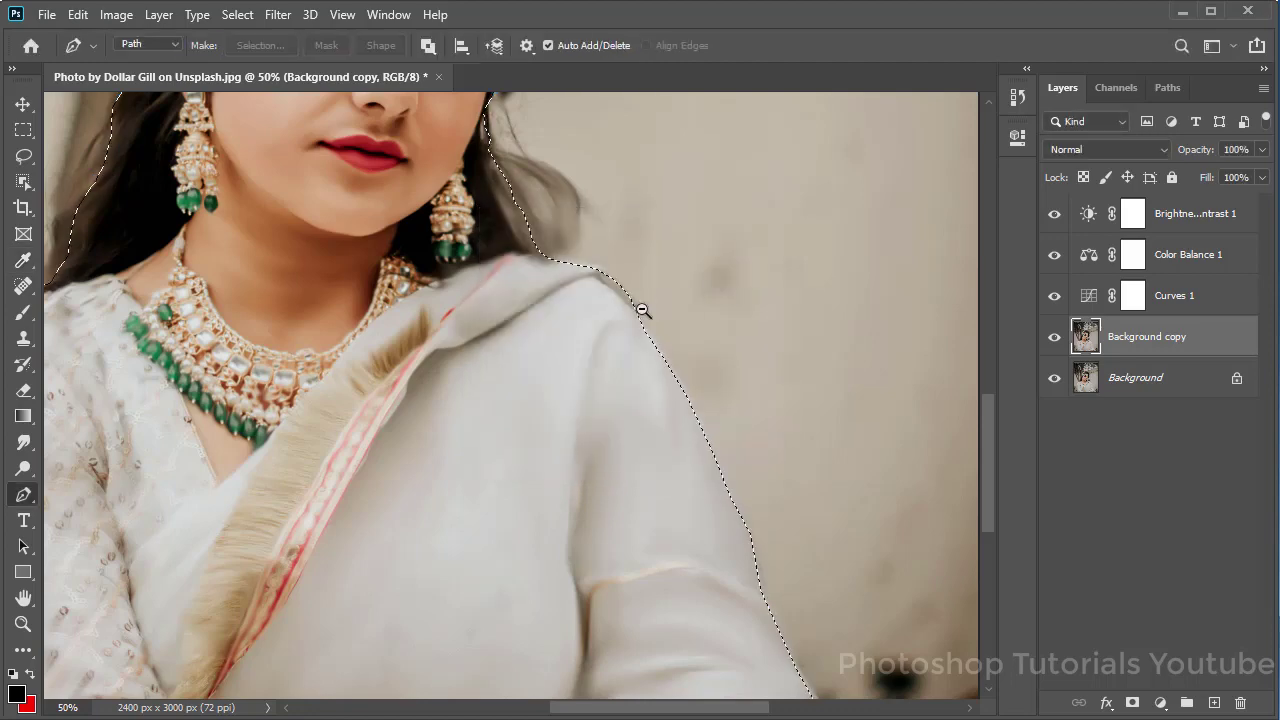
pyautogui.keyDown('alt'); pyautogui.click(642, 310); pyautogui.keyUp('alt')
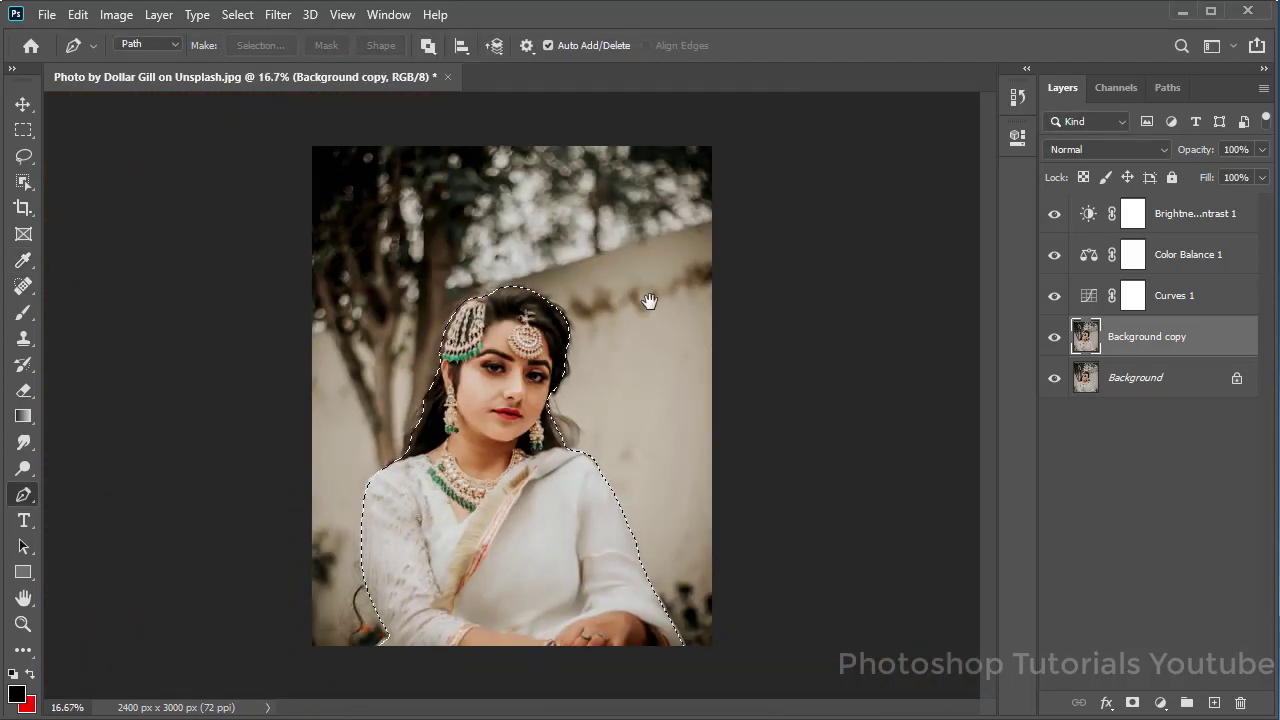
pyautogui.hotkey('ctrl', 'shift', 'i')
pyautogui.press('Delete')
pyautogui.hotkey('ctrl', 'd')
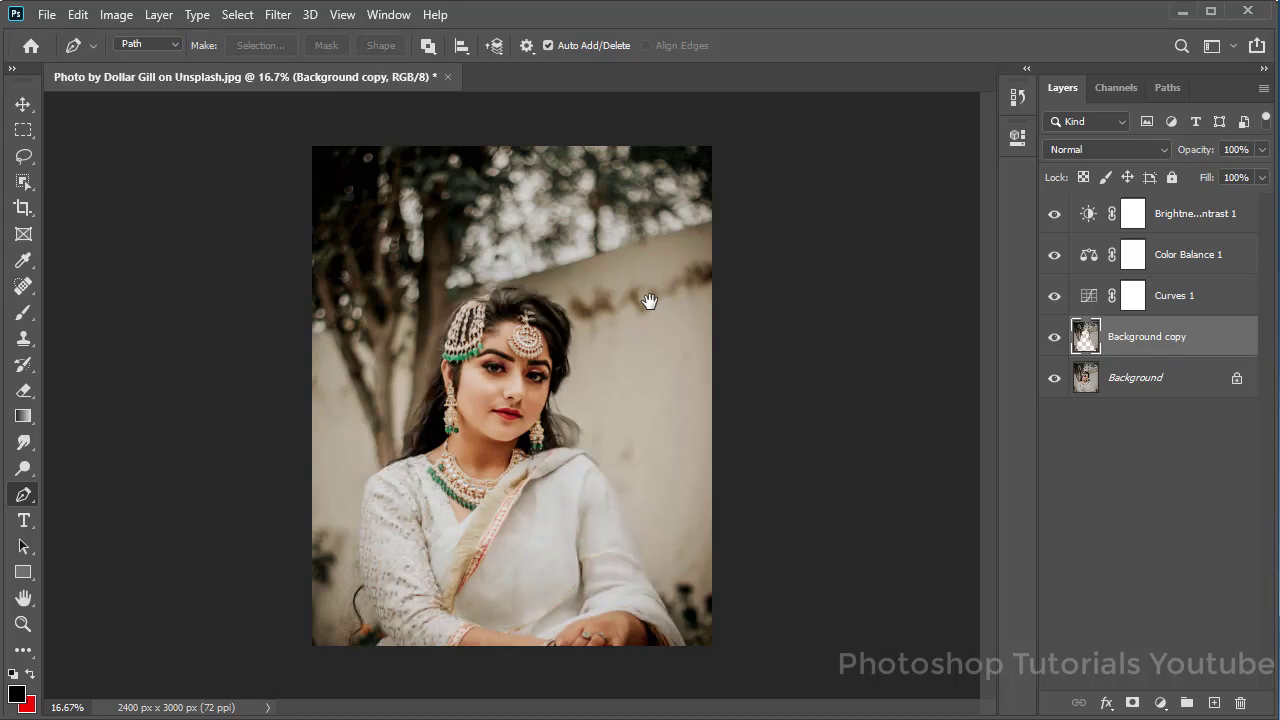
# Hide the Background layer, fill Background copy white, and paste the woman as a new layer.
pyautogui.click(1055, 380)
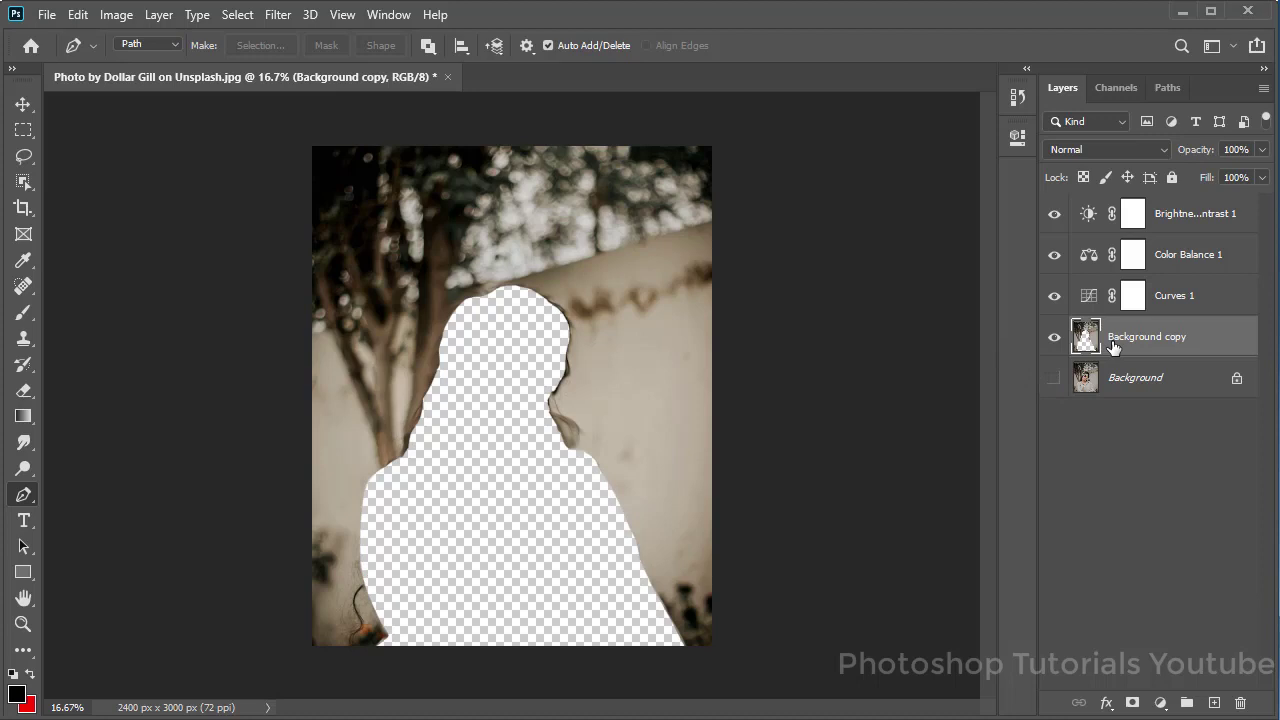
pyautogui.hotkey('ctrl', 'BackSpace')
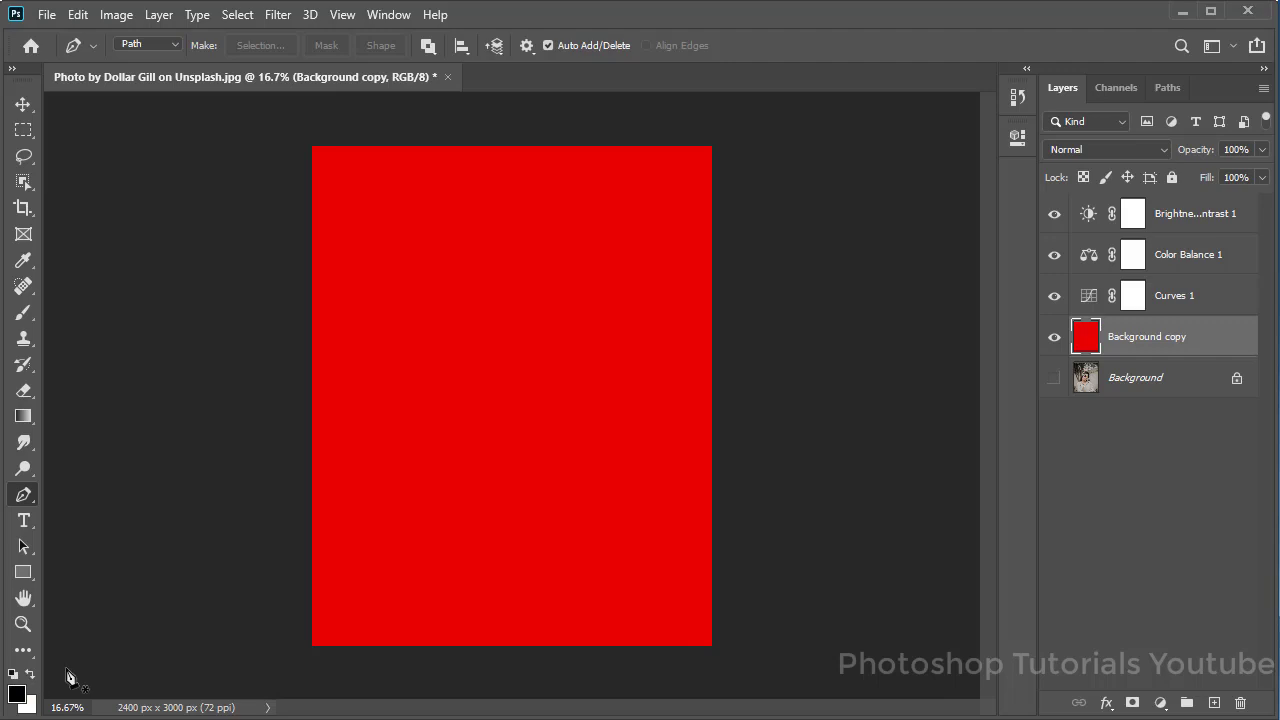
pyautogui.hotkey('ctrl', 'BackSpace')
pyautogui.hotkey('ctrl', 'v')
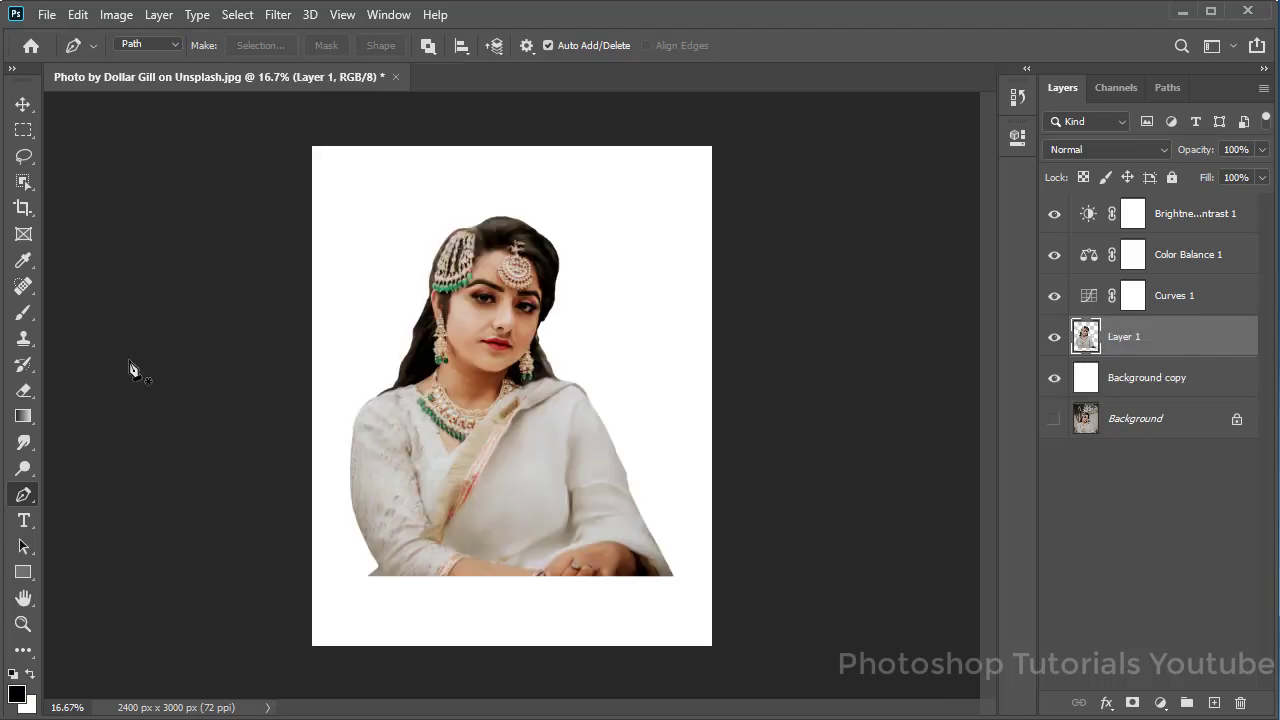
# Move Layer 1 down and scale it to about 119%, then commit the transform.
pyautogui.press('v')
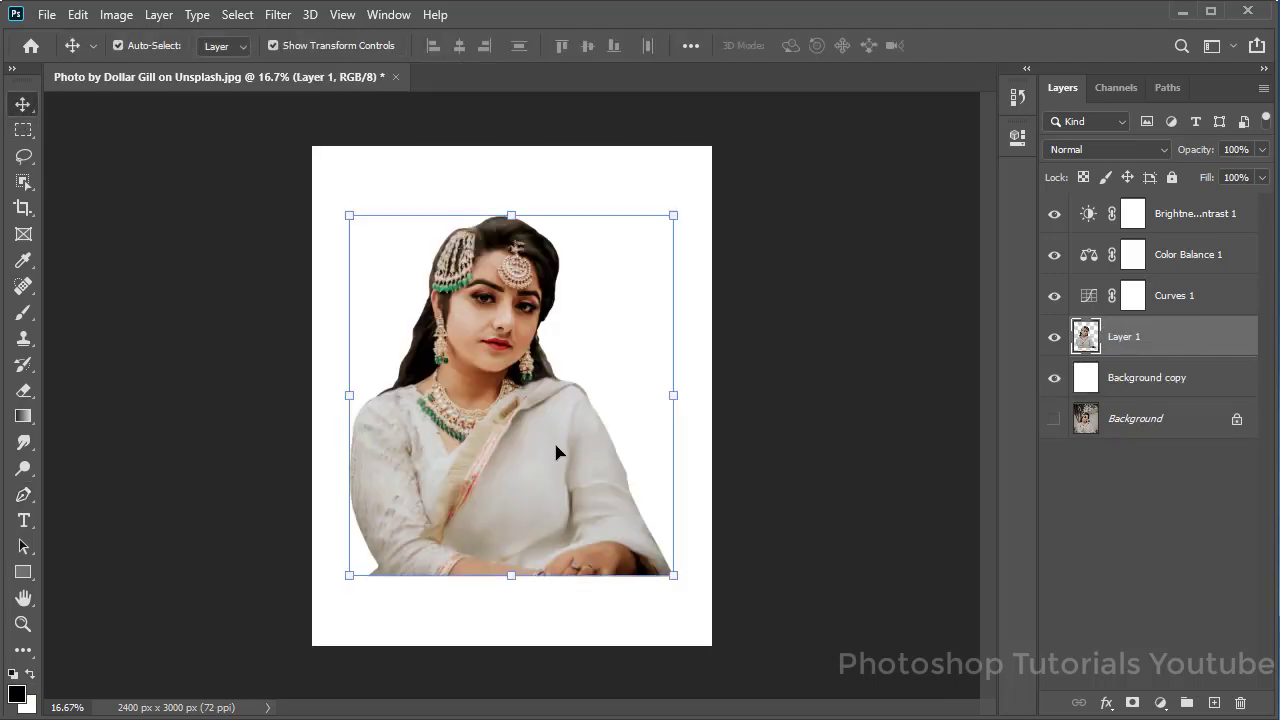
pyautogui.moveTo(557, 453); pyautogui.dragTo(557, 510)
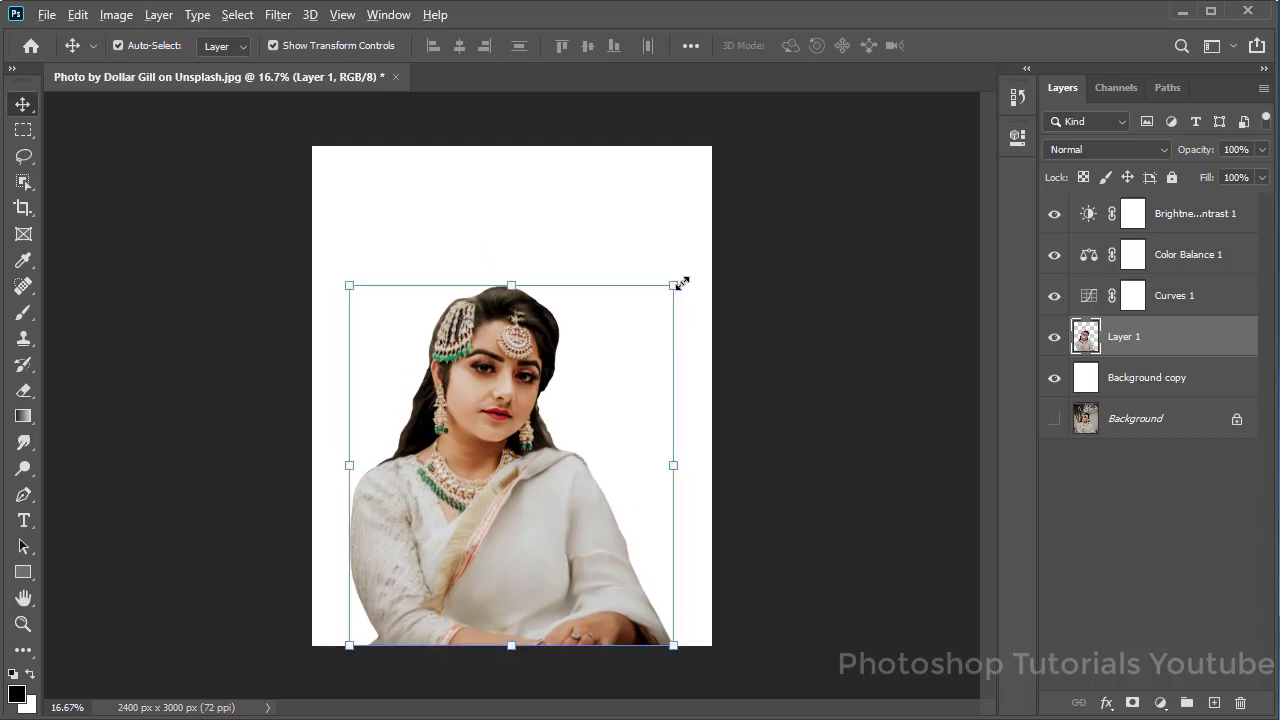
pyautogui.moveTo(680, 283); pyautogui.dragTo(734, 271)
pyautogui.moveTo(561, 342); pyautogui.dragTo(560, 310)
pyautogui.press('Return')
# Zoom in and out to check the woman's placement against the canvas edges.
pyautogui.keyDown('ctrl'); pyautogui.click(518, 333); pyautogui.keyUp('ctrl')
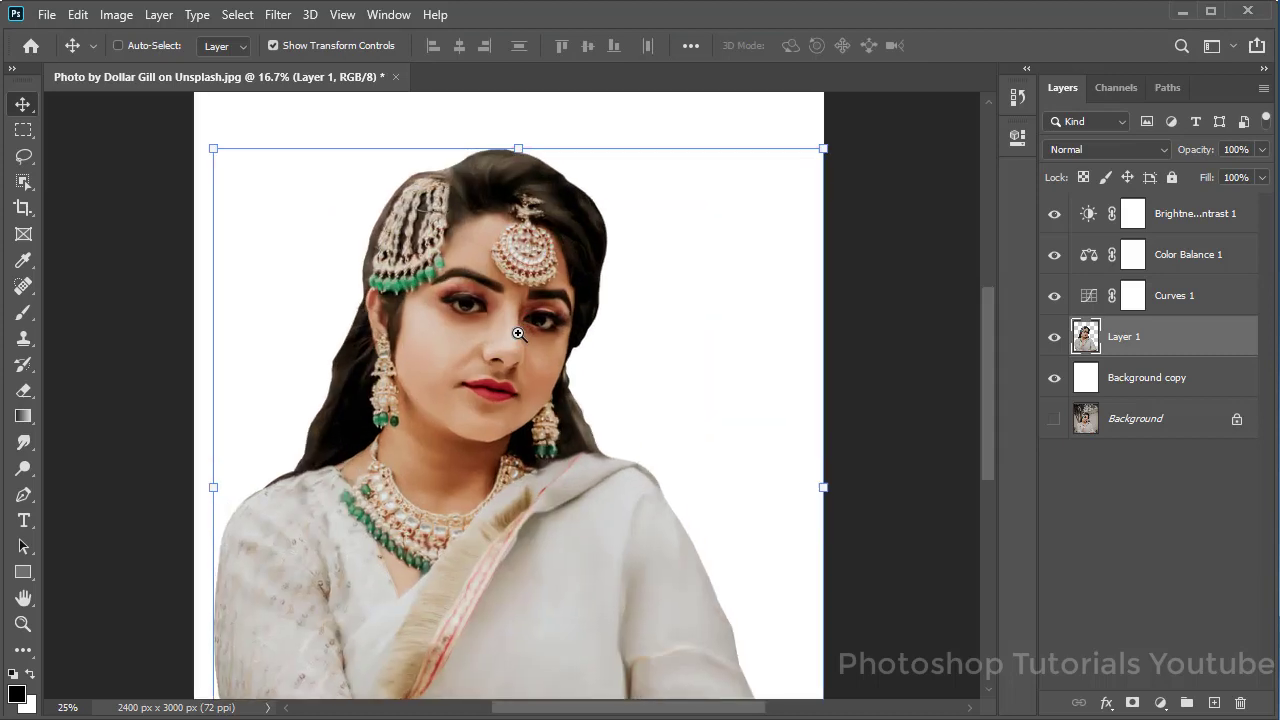
pyautogui.keyDown('ctrl'); pyautogui.keyDown('alt'); pyautogui.click(566, 341); pyautogui.keyUp('alt'); pyautogui.keyUp('ctrl')
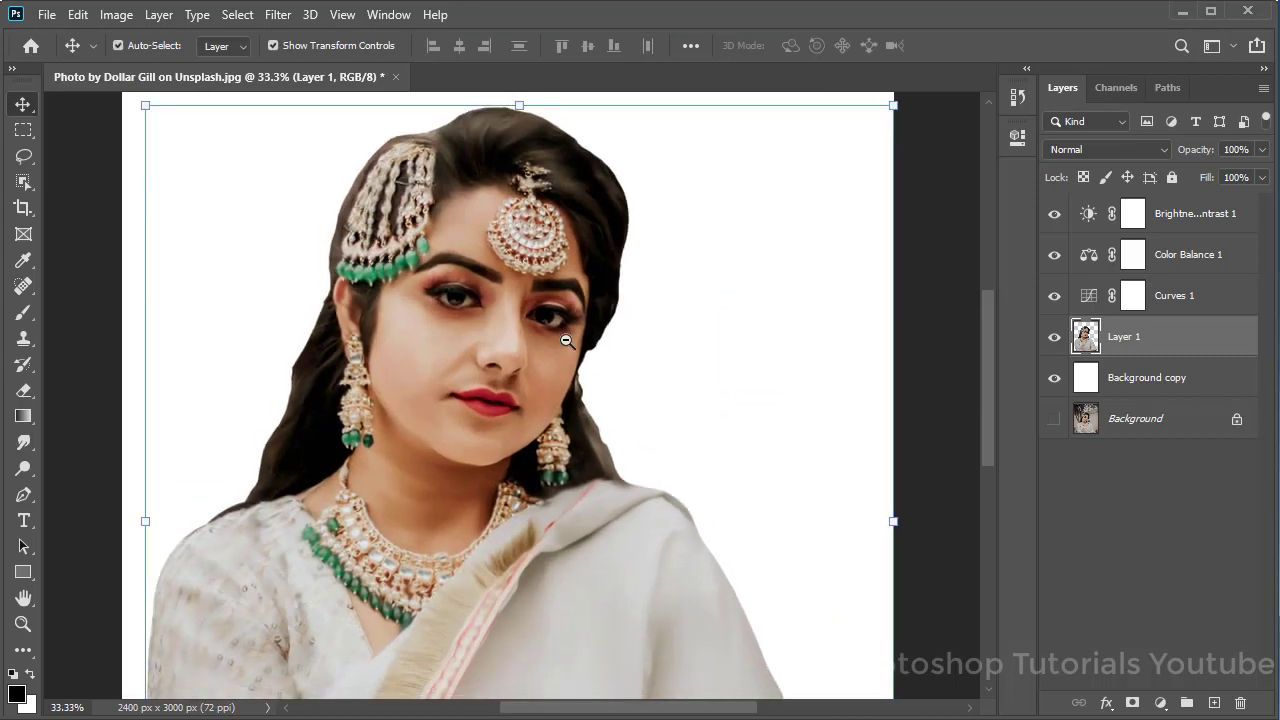
pyautogui.keyDown('ctrl'); pyautogui.keyDown('alt'); pyautogui.click(595, 324); pyautogui.keyUp('alt'); pyautogui.keyUp('ctrl')
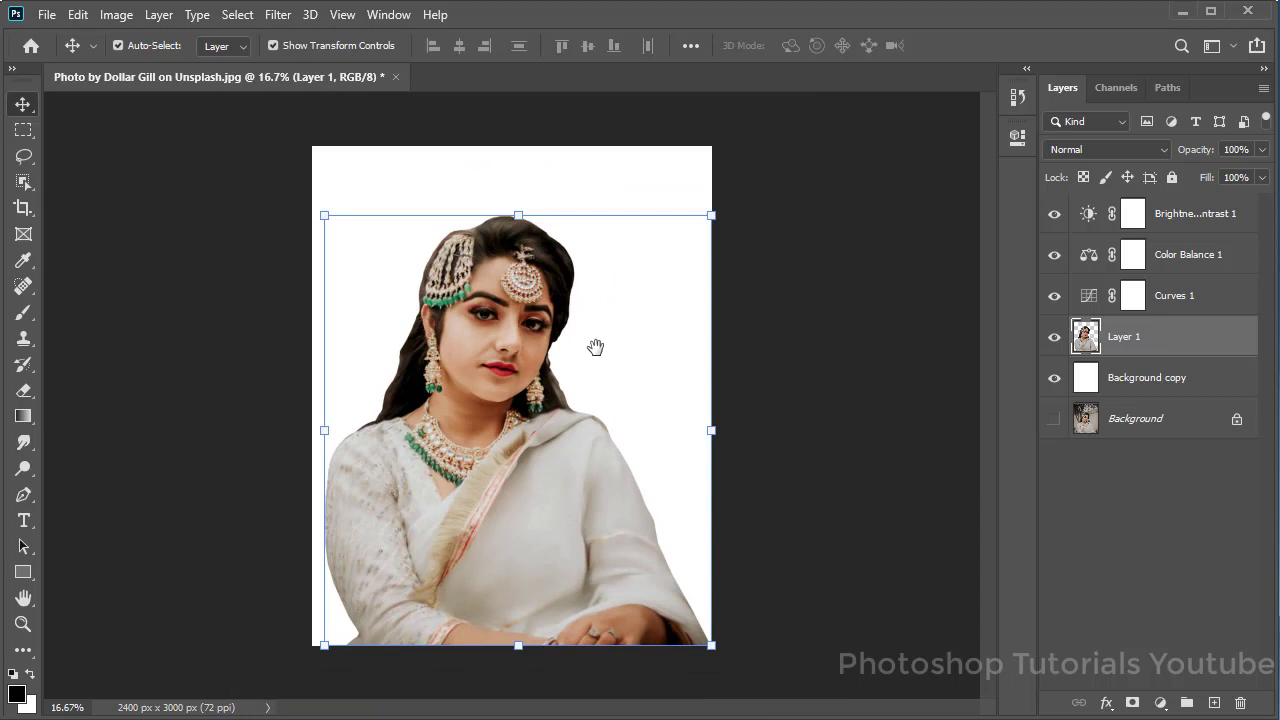
pyautogui.hotkey('ctrl', '+')
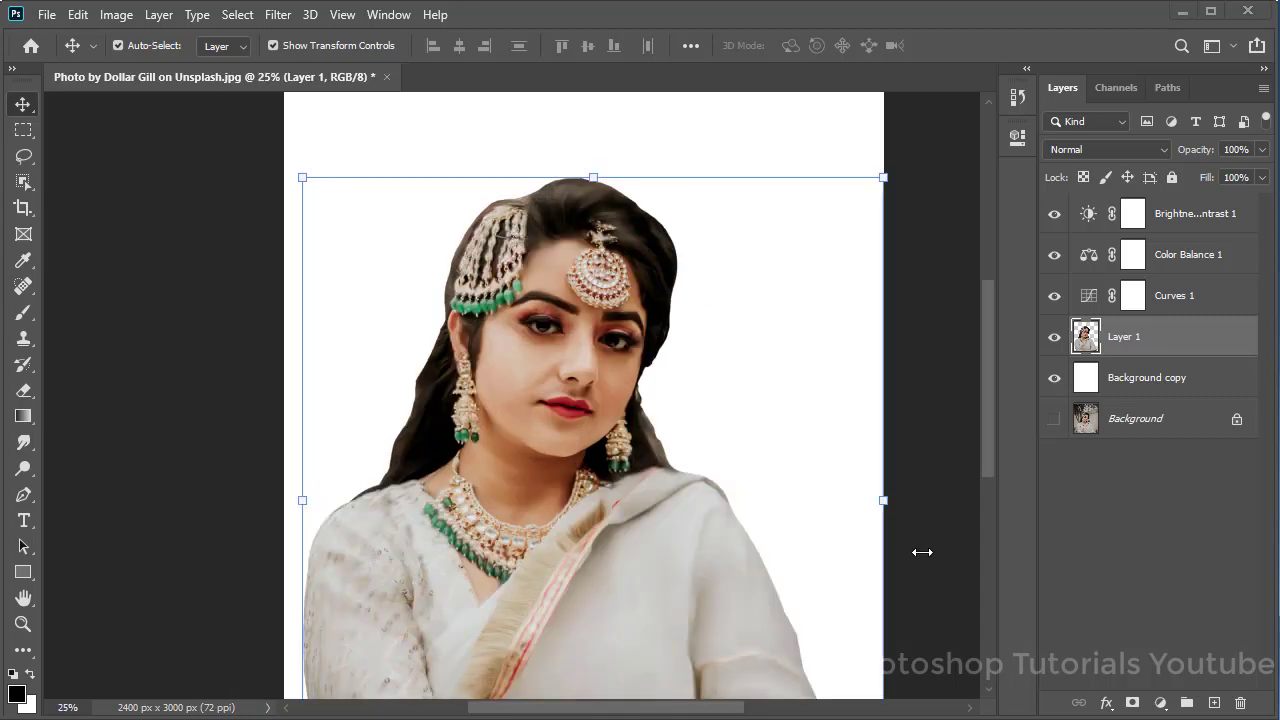
pyautogui.press('ctrl')
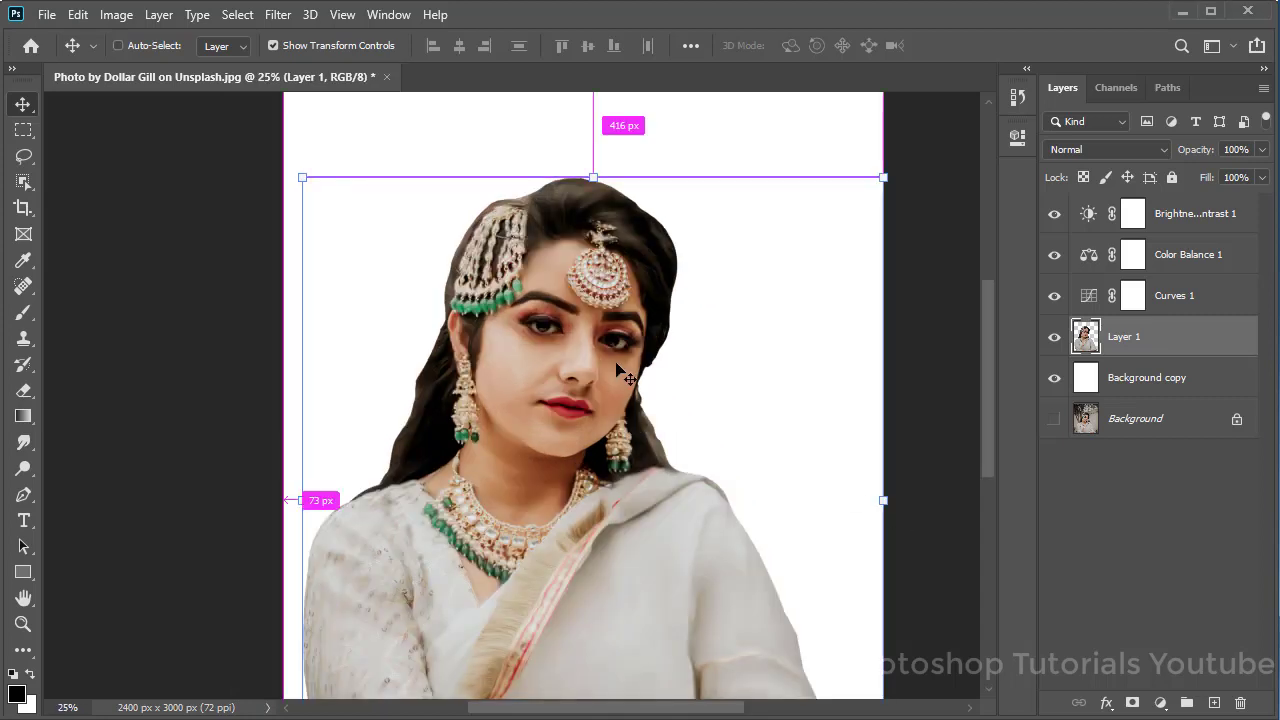
pyautogui.hotkey('ctrl', '+')
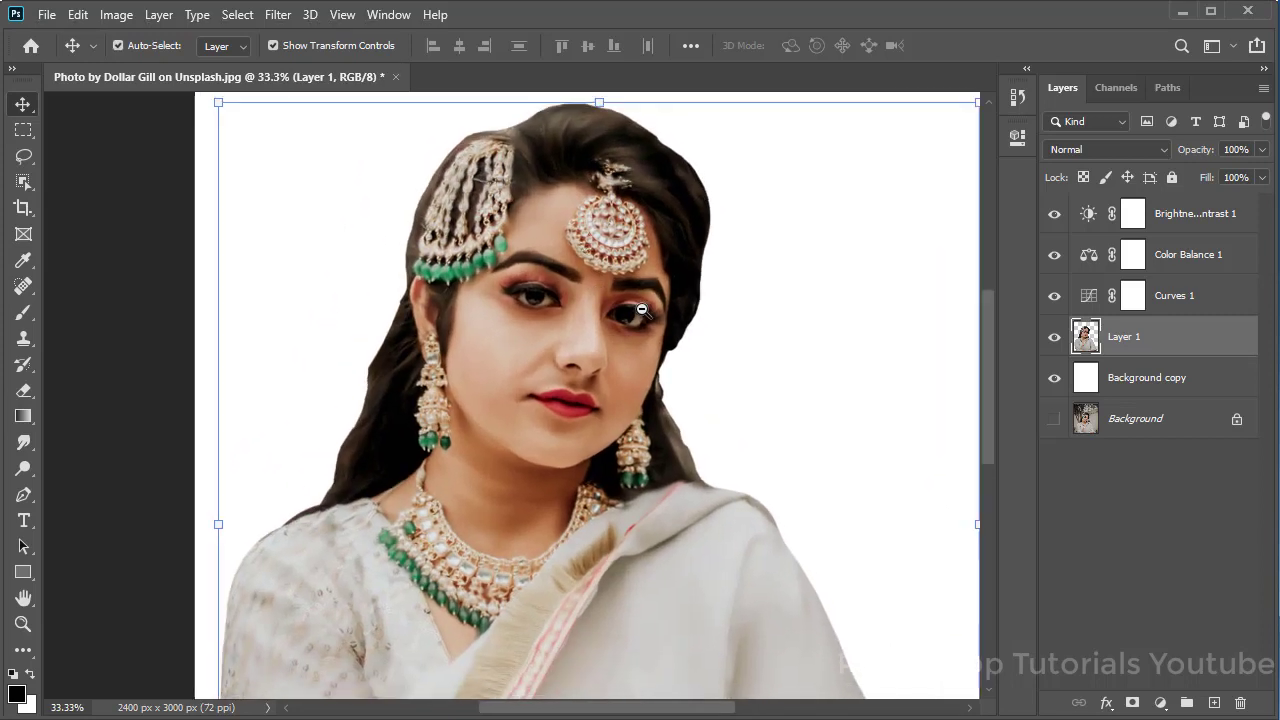
pyautogui.keyDown('ctrl'); pyautogui.keyDown('alt'); pyautogui.click(642, 310); pyautogui.keyUp('alt'); pyautogui.keyUp('ctrl')
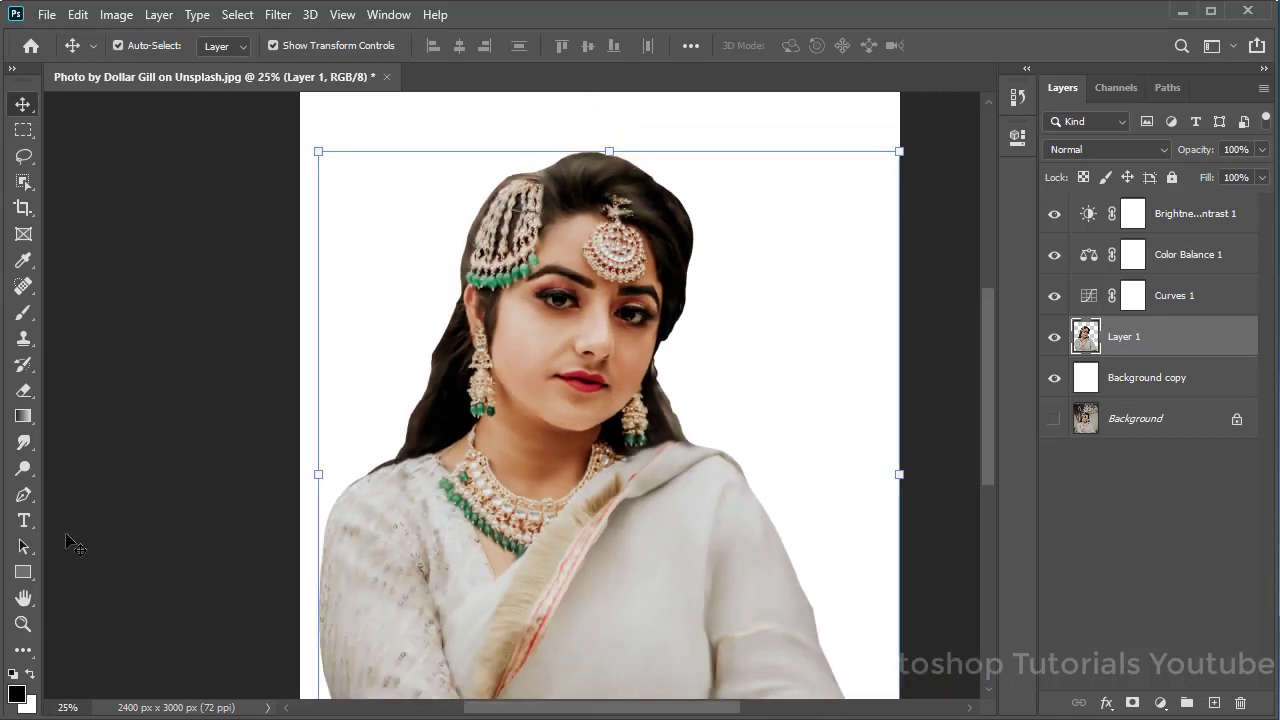
# Choose the Smudge tool with the Sampled Brush 1 preset sized to 92 px.
pyautogui.click(23, 443)
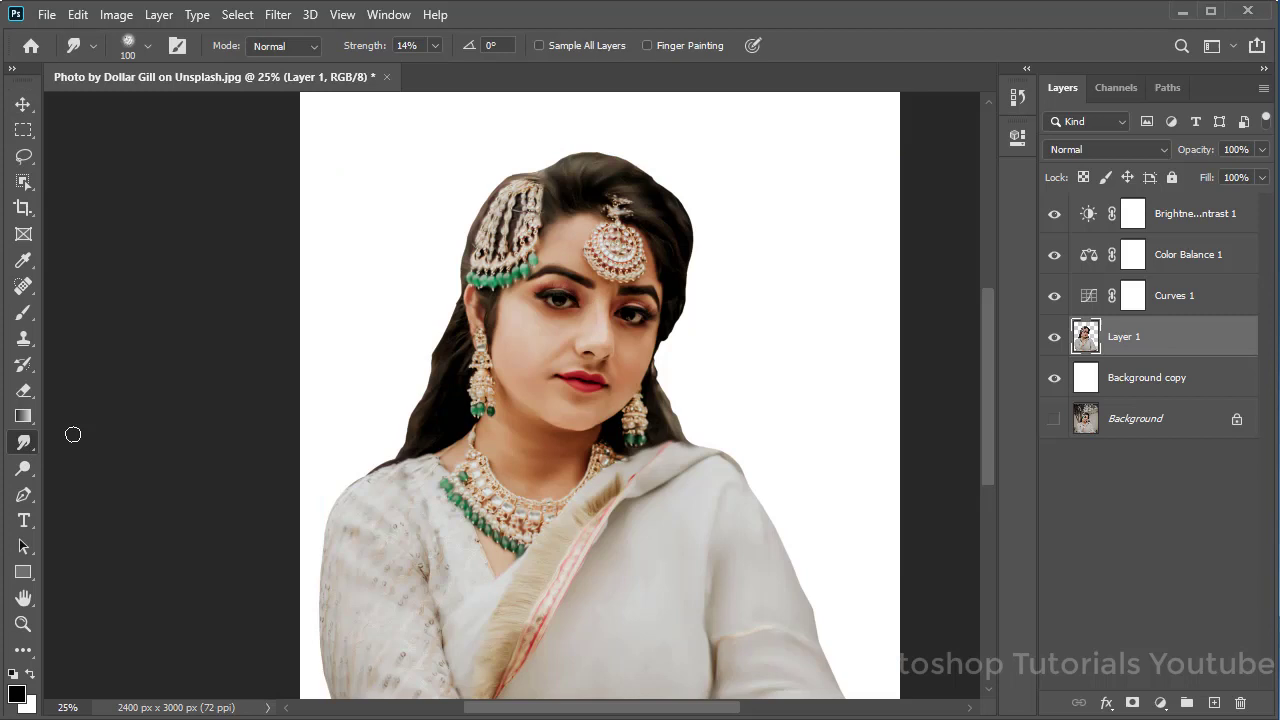
pyautogui.rightClick(588, 360)
pyautogui.scroll(-2, 800, 615)
pyautogui.scroll(-1, 800, 615)
pyautogui.scroll(-1, 802, 612)
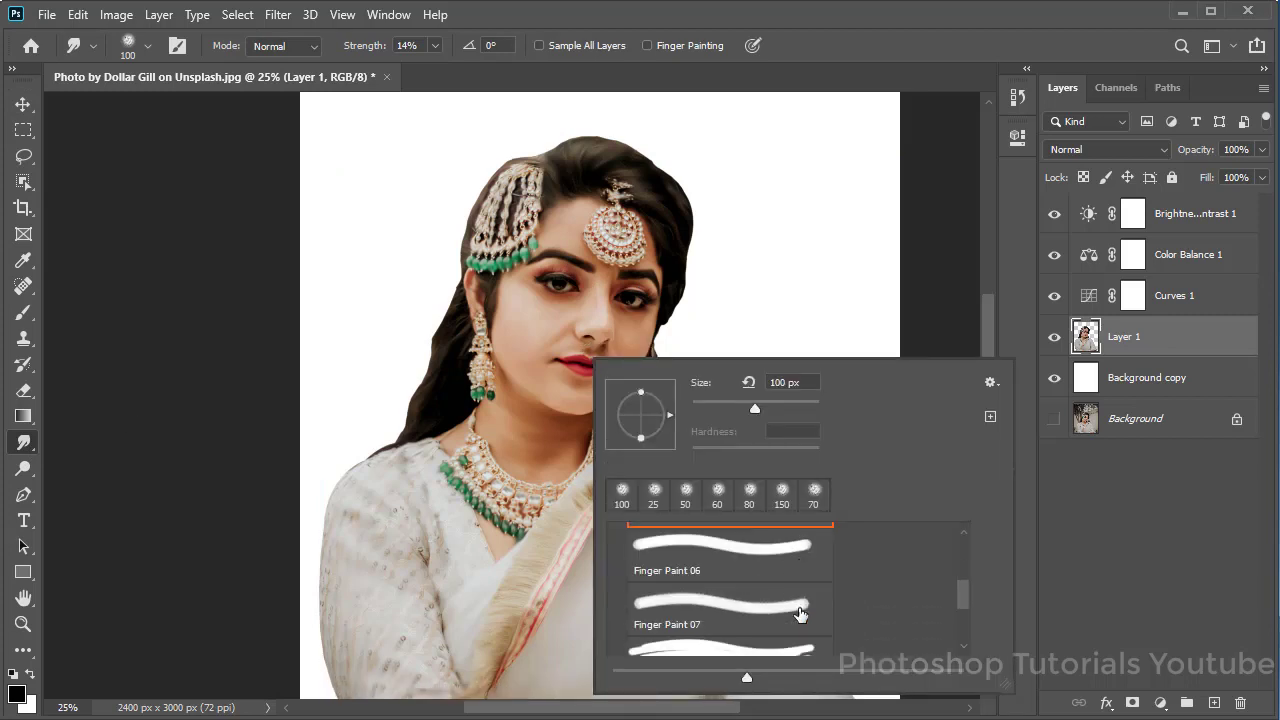
pyautogui.scroll(-1, 795, 611)
pyautogui.click(700, 620)
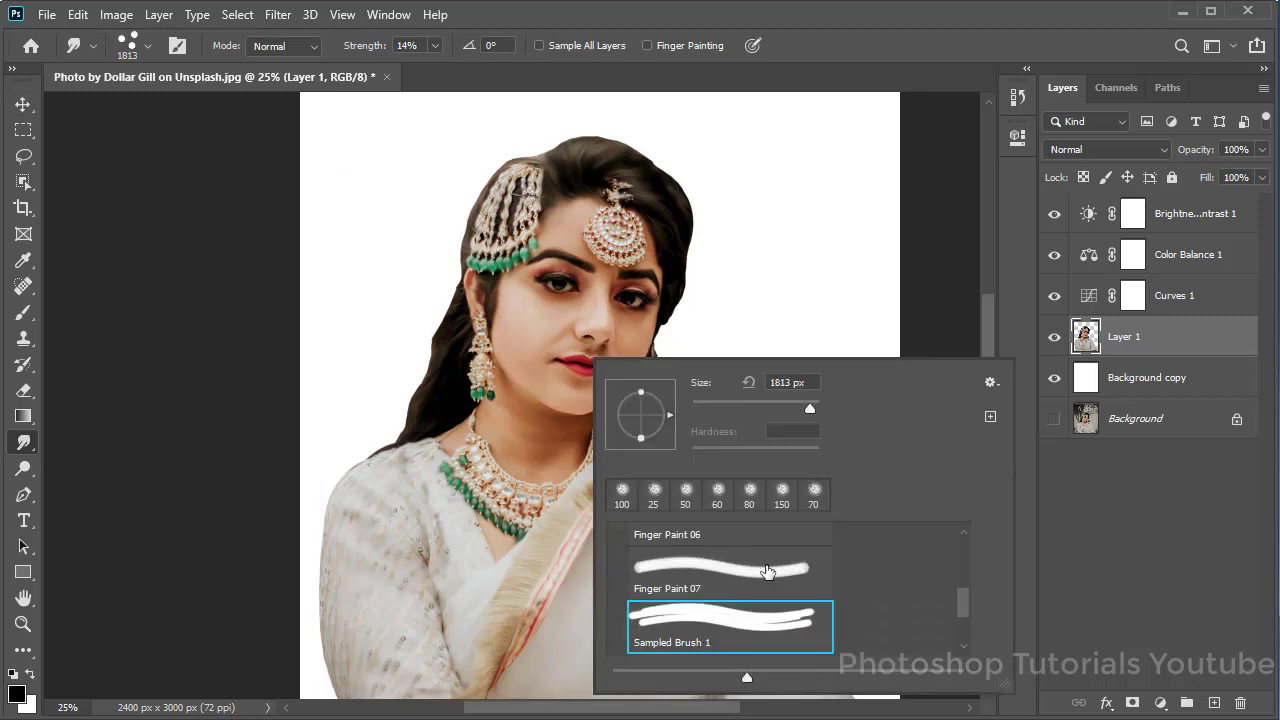
pyautogui.moveTo(777, 408); pyautogui.dragTo(762, 352)
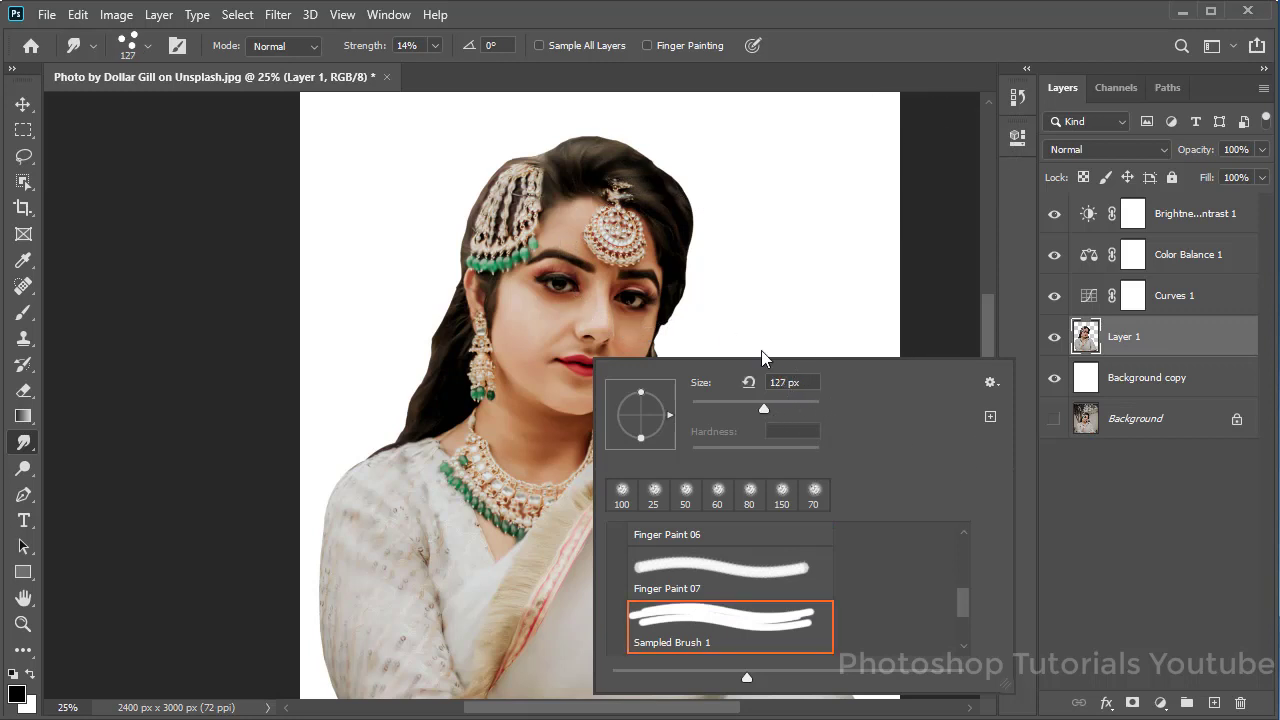
pyautogui.moveTo(764, 408); pyautogui.dragTo(750, 408)
pyautogui.press('BackSpace')
pyautogui.press('Return')
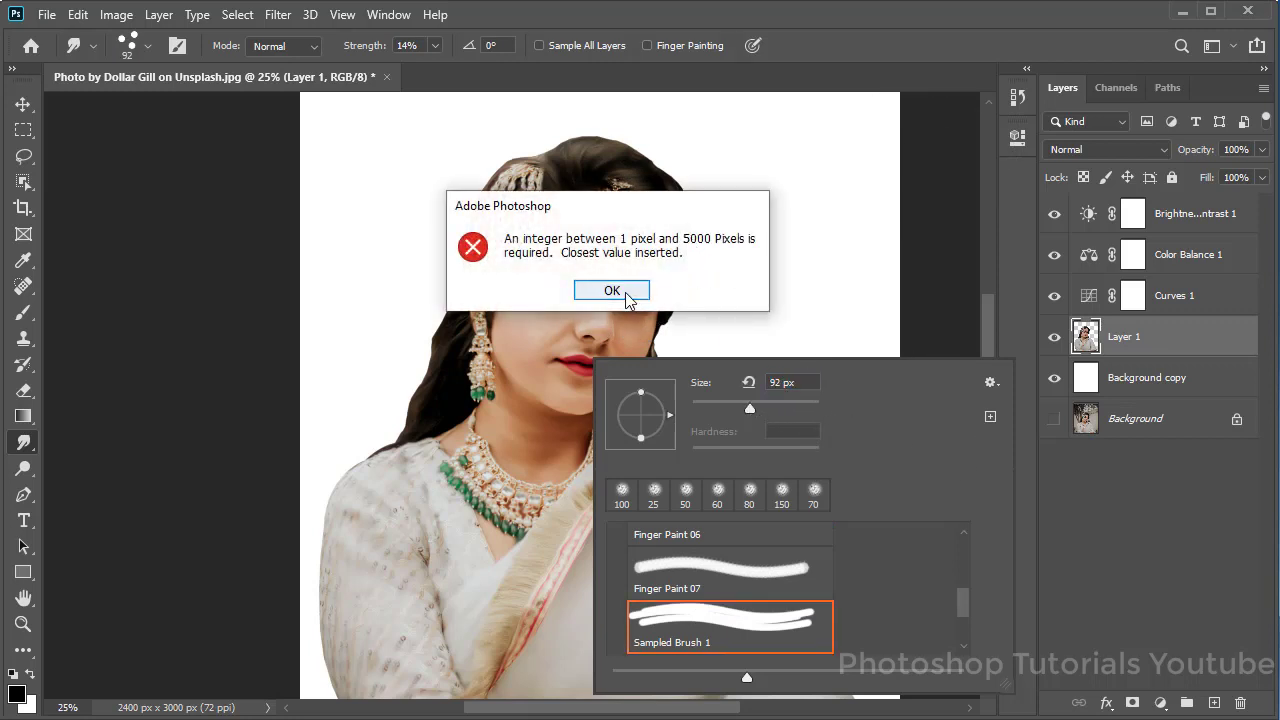
pyautogui.click(612, 290)
# At 100% zoom, smudge the hair edge beside the forehead outward.
pyautogui.keyDown('ctrl'); pyautogui.click(683, 267); pyautogui.keyUp('ctrl')
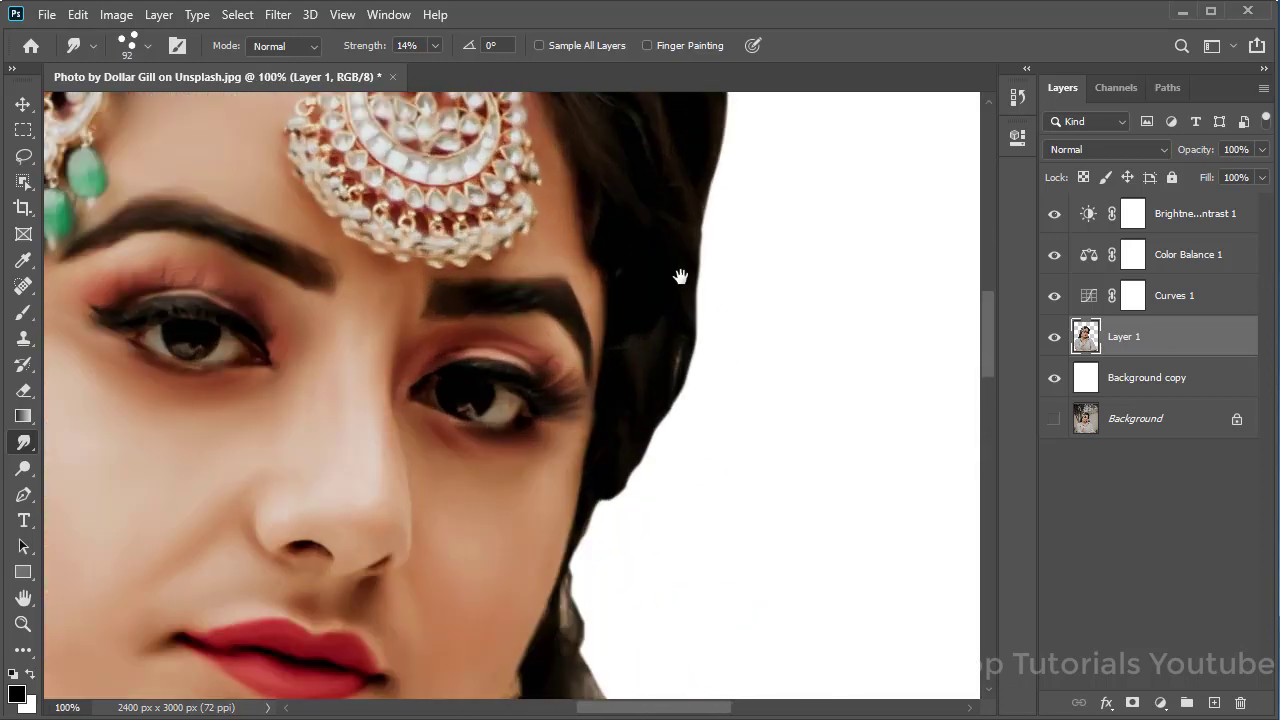
pyautogui.moveTo(681, 277); pyautogui.dragTo(686, 428)
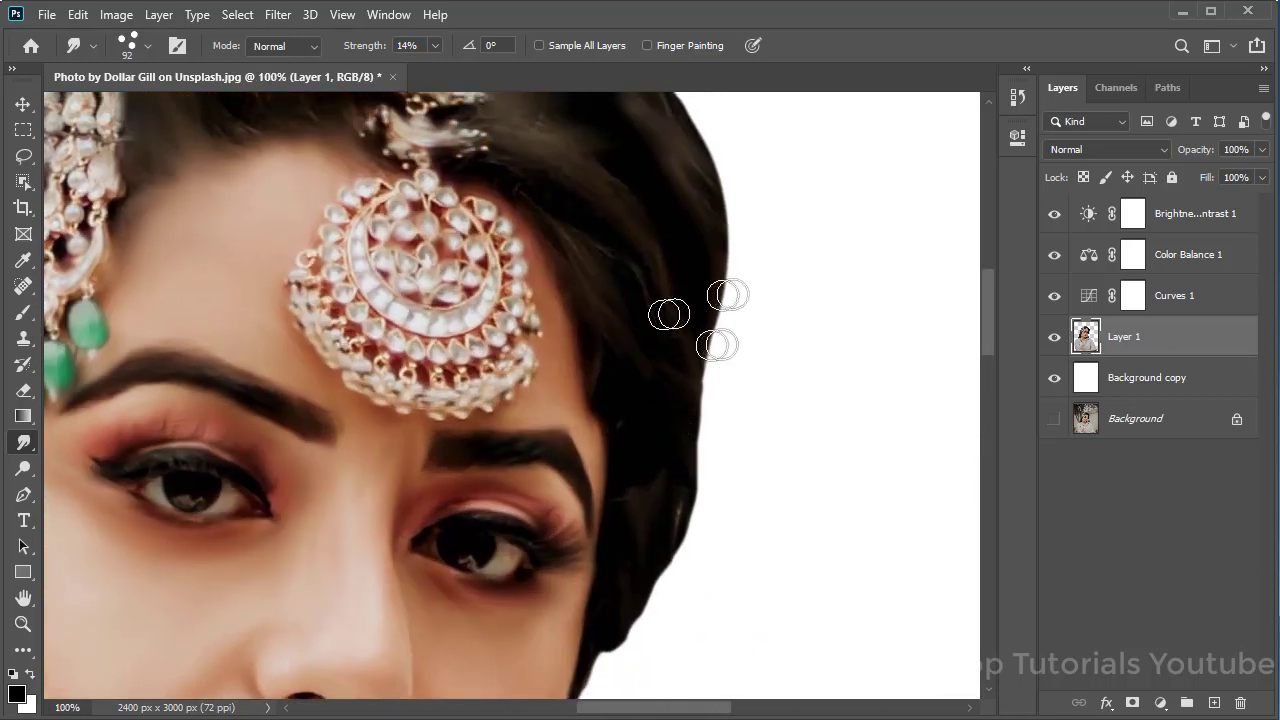
pyautogui.moveTo(751, 397); pyautogui.dragTo(870, 392)
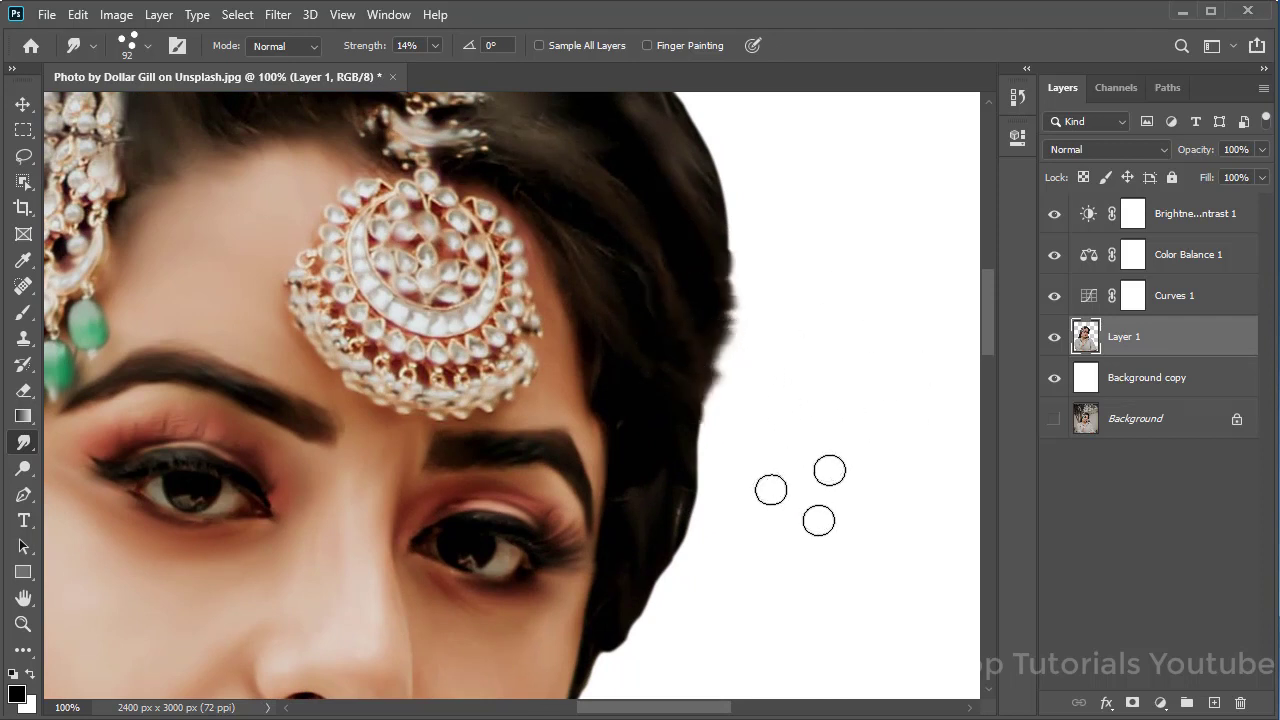
# Shrink the brush to 45 px and smudge the lower and upper hair edges into the white.
pyautogui.rightClick(752, 423)
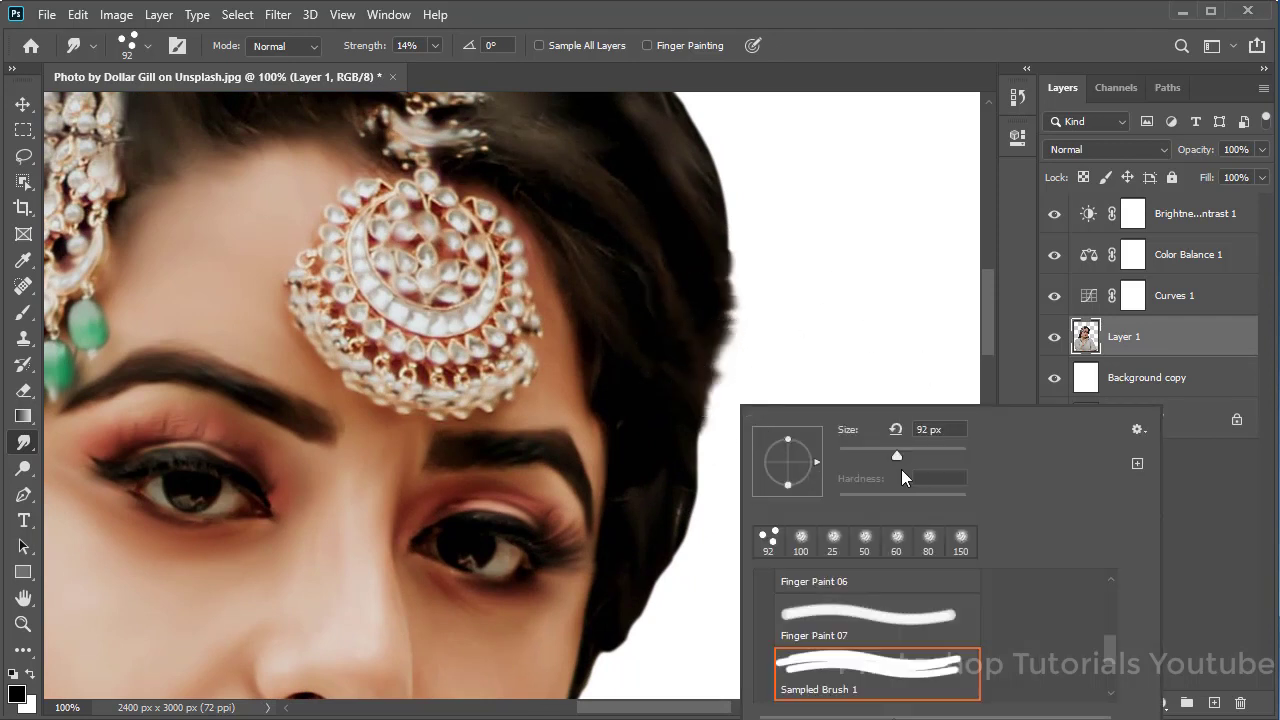
pyautogui.moveTo(900, 454); pyautogui.dragTo(867, 455)
pyautogui.press('Return')
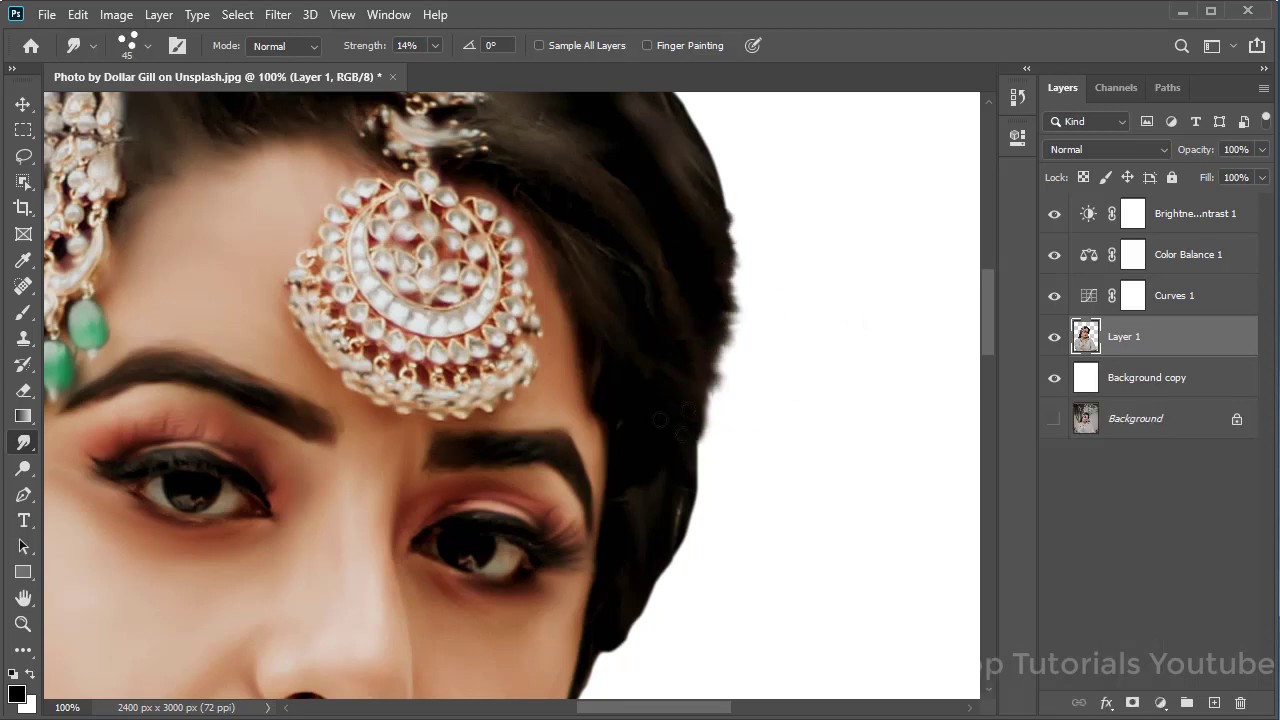
pyautogui.moveTo(690, 455)
pyautogui.mouseDown()
pyautogui.moveTo(686, 443)
pyautogui.moveTo(766, 505)
pyautogui.mouseUp()
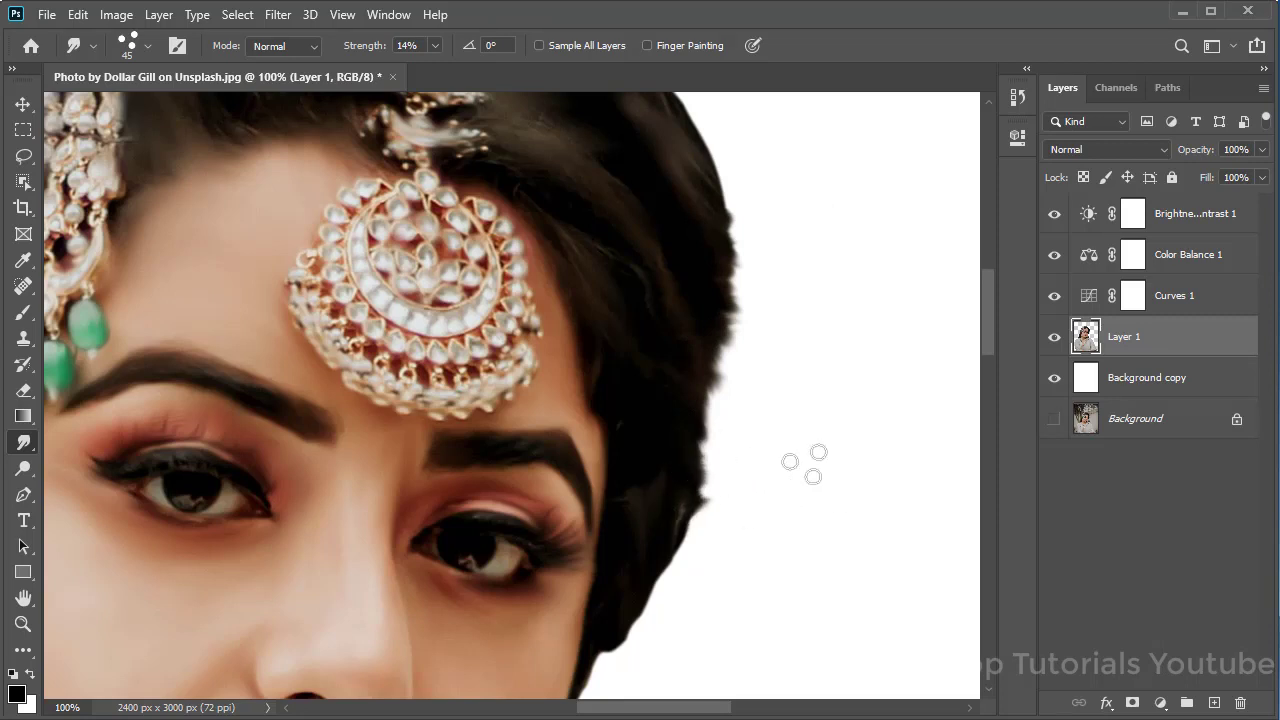
pyautogui.moveTo(705, 462)
pyautogui.mouseDown()
pyautogui.moveTo(750, 459)
pyautogui.moveTo(689, 351)
pyautogui.mouseUp()
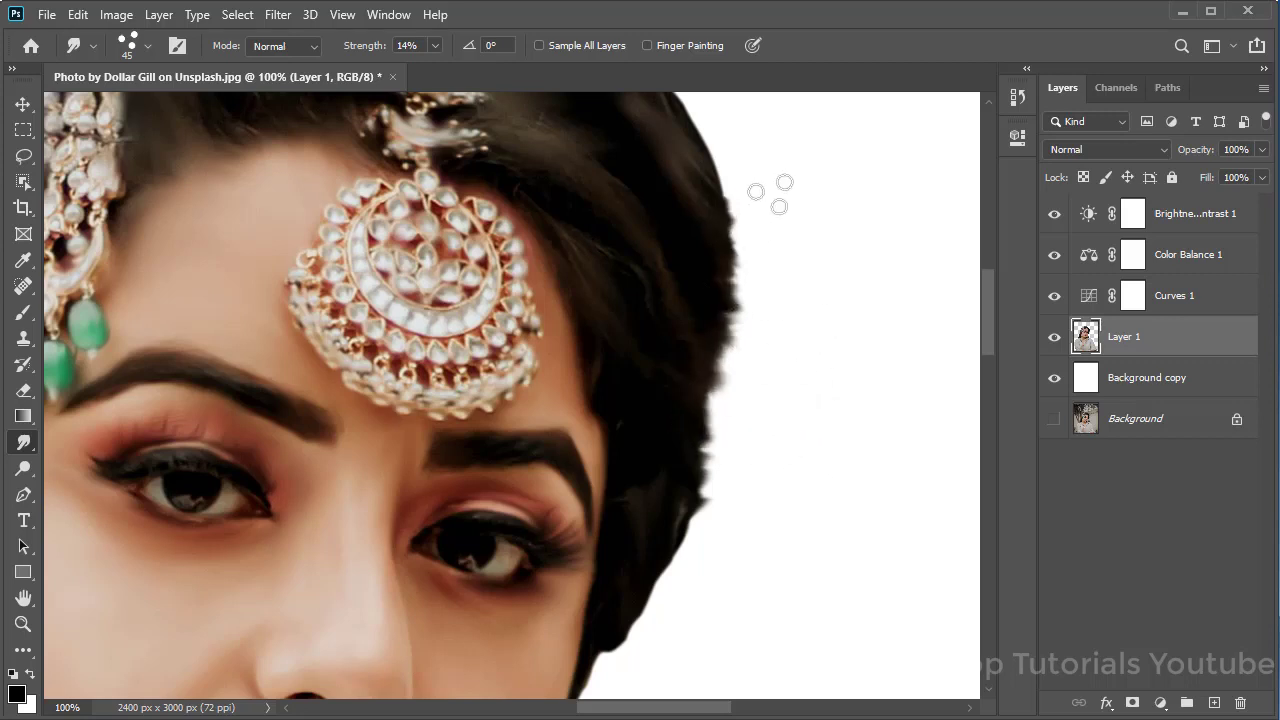
pyautogui.moveTo(715, 188); pyautogui.dragTo(797, 178)
pyautogui.moveTo(690, 250); pyautogui.dragTo(705, 503)
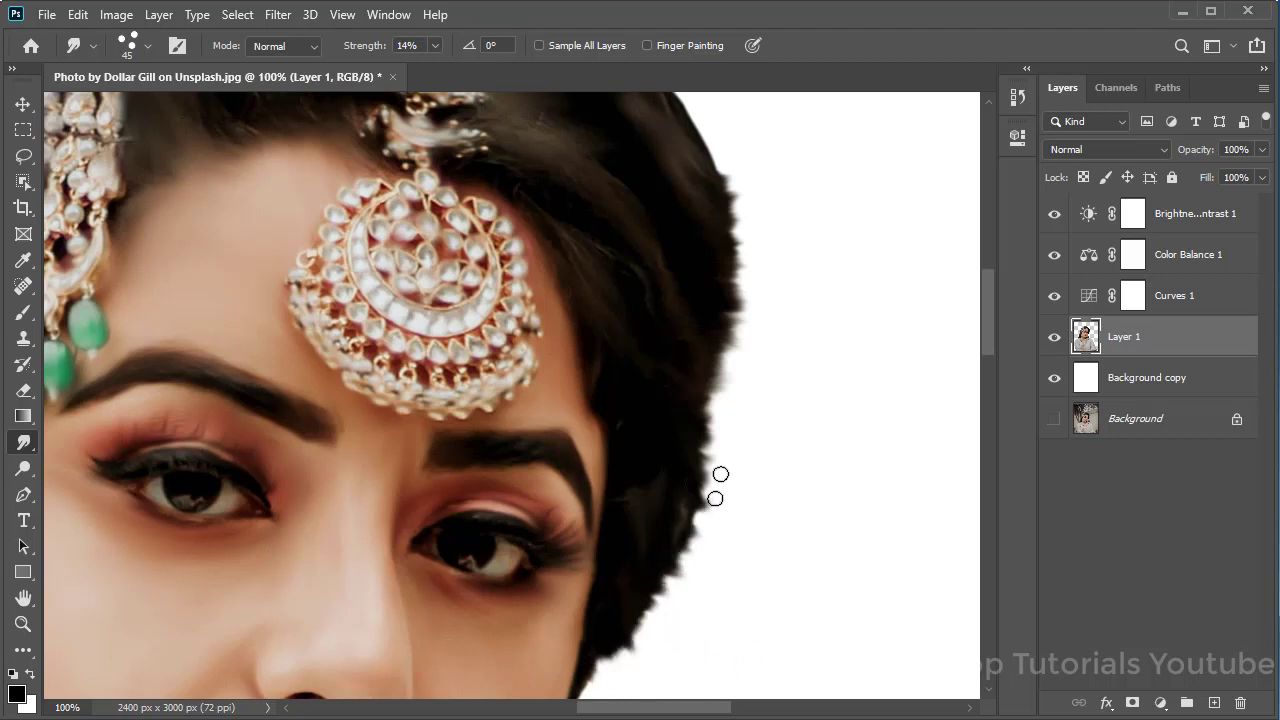
# Smear the right hair edge outward, enlarging the smudge brush to 139 px.
pyautogui.keyDown('alt'); pyautogui.click(741, 442); pyautogui.keyUp('alt')
pyautogui.keyDown('alt'); pyautogui.click(741, 442); pyautogui.keyUp('alt')
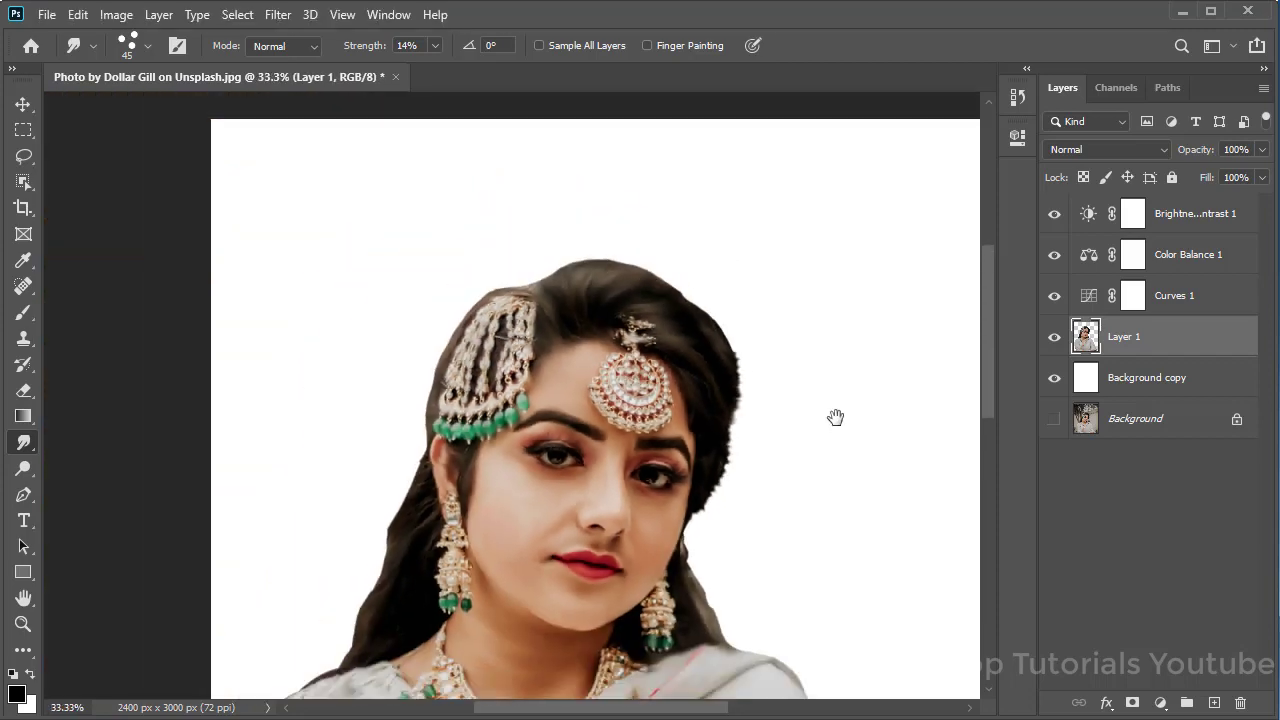
pyautogui.keyDown('ctrl'); pyautogui.click(722, 451); pyautogui.keyUp('ctrl')
pyautogui.keyDown('ctrl'); pyautogui.click(722, 451); pyautogui.keyUp('ctrl')
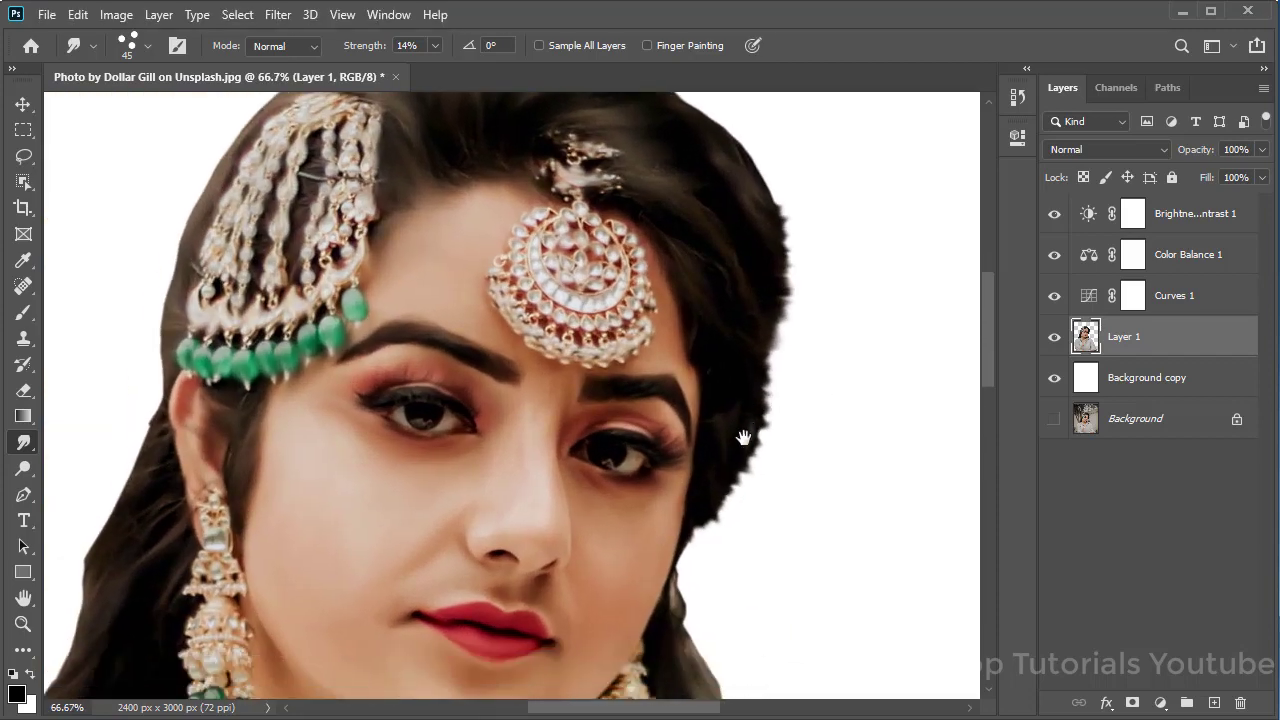
pyautogui.rightClick(763, 425)
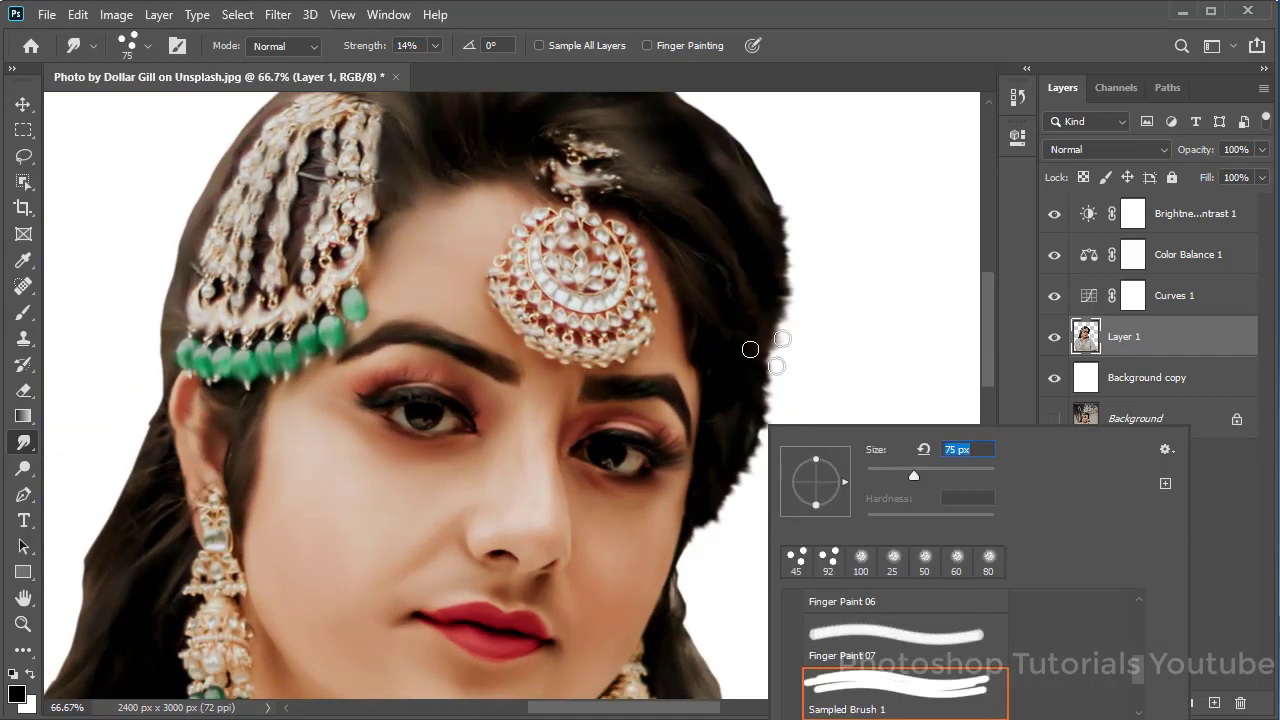
pyautogui.press('Return')
pyautogui.moveTo(821, 387)
pyautogui.mouseDown()
pyautogui.moveTo(763, 351)
pyautogui.moveTo(797, 303)
pyautogui.moveTo(798, 285)
pyautogui.moveTo(769, 271)
pyautogui.mouseUp()
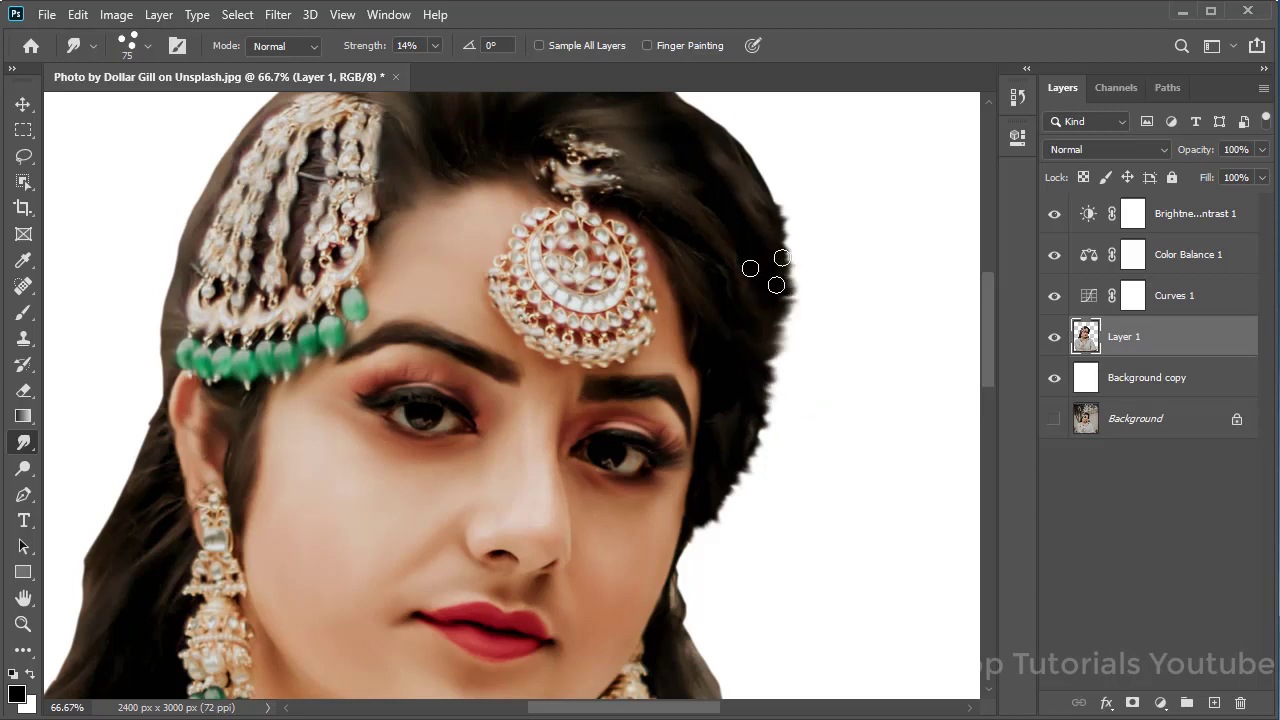
pyautogui.rightClick(788, 266)
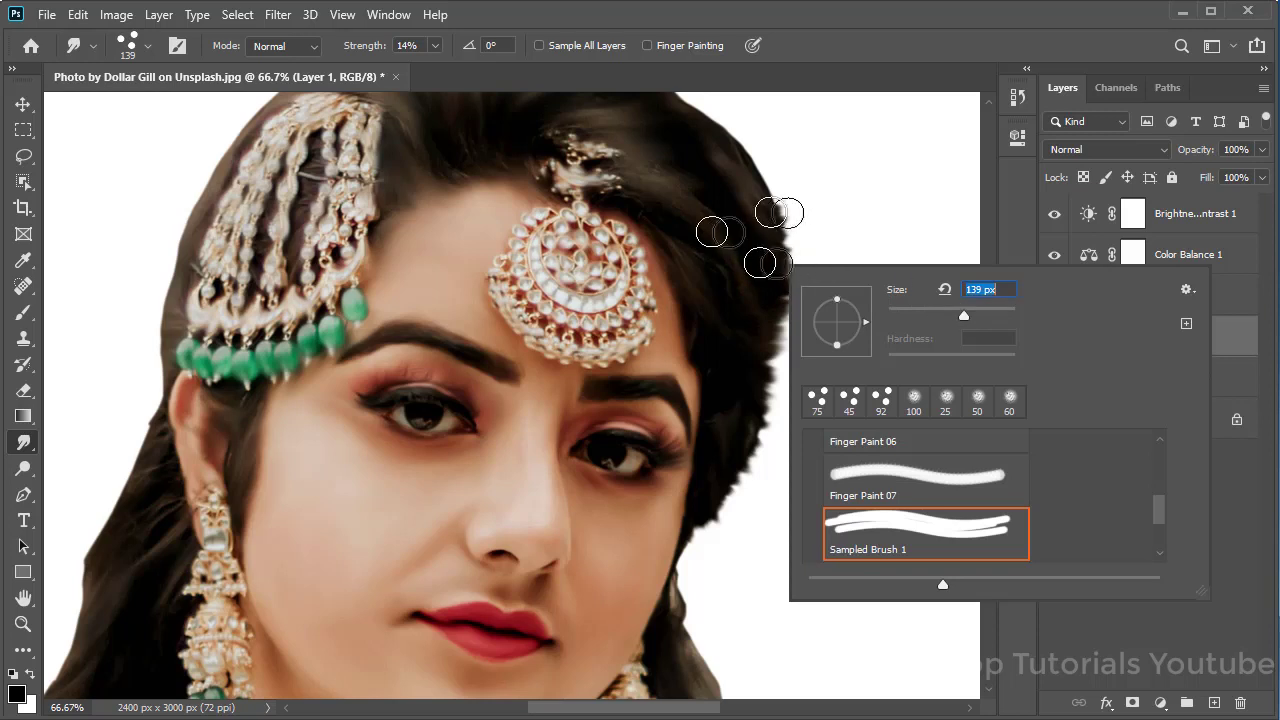
pyautogui.click(720, 229)
pyautogui.moveTo(765, 368)
pyautogui.mouseDown()
pyautogui.moveTo(682, 580)
pyautogui.moveTo(695, 630)
pyautogui.mouseUp()
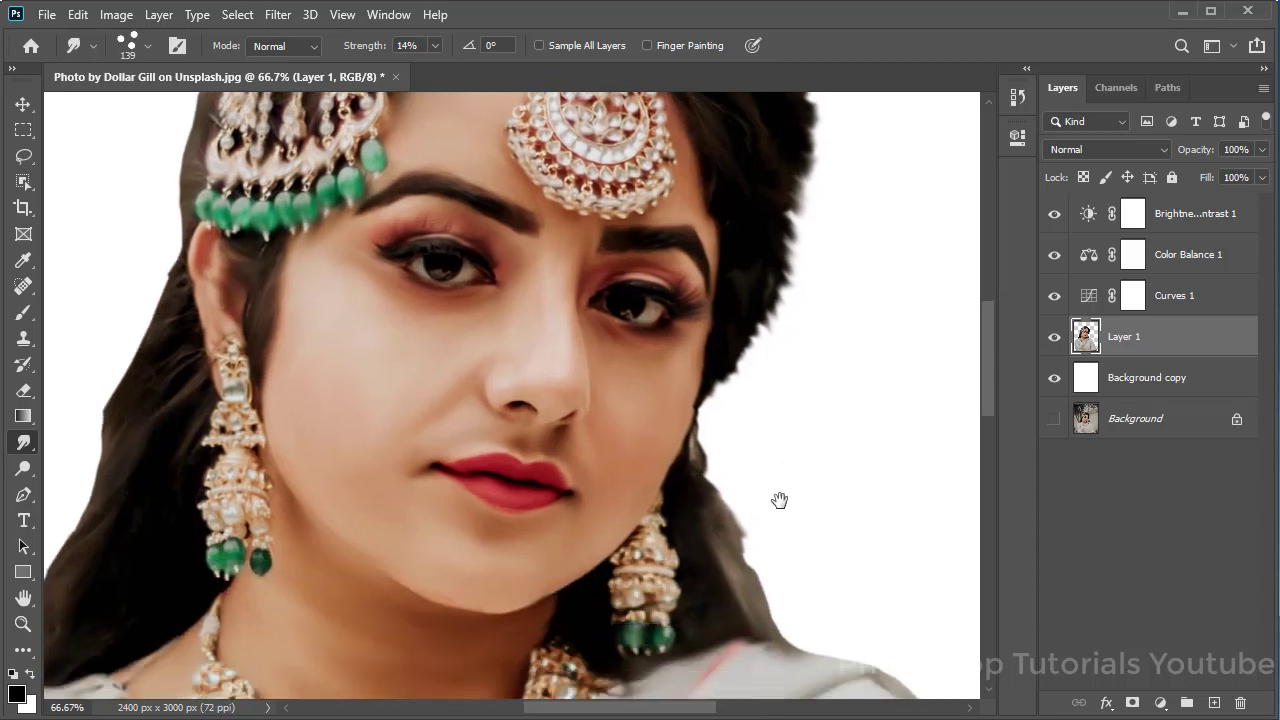
# Soften the hair beside the right earring and switch to the Pastel Dark 64 px brush.
pyautogui.moveTo(775, 660); pyautogui.dragTo(810, 470)
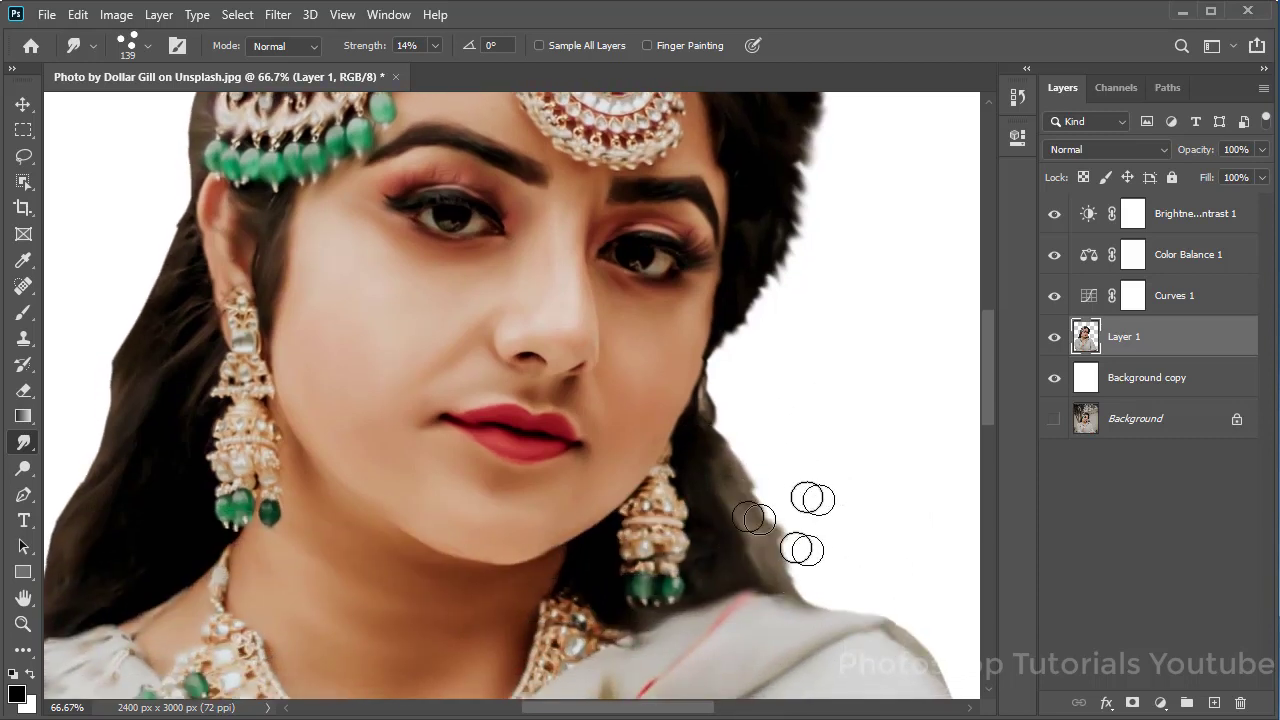
pyautogui.moveTo(785, 522)
pyautogui.mouseDown()
pyautogui.moveTo(786, 486)
pyautogui.moveTo(838, 556)
pyautogui.moveTo(843, 586)
pyautogui.mouseUp()
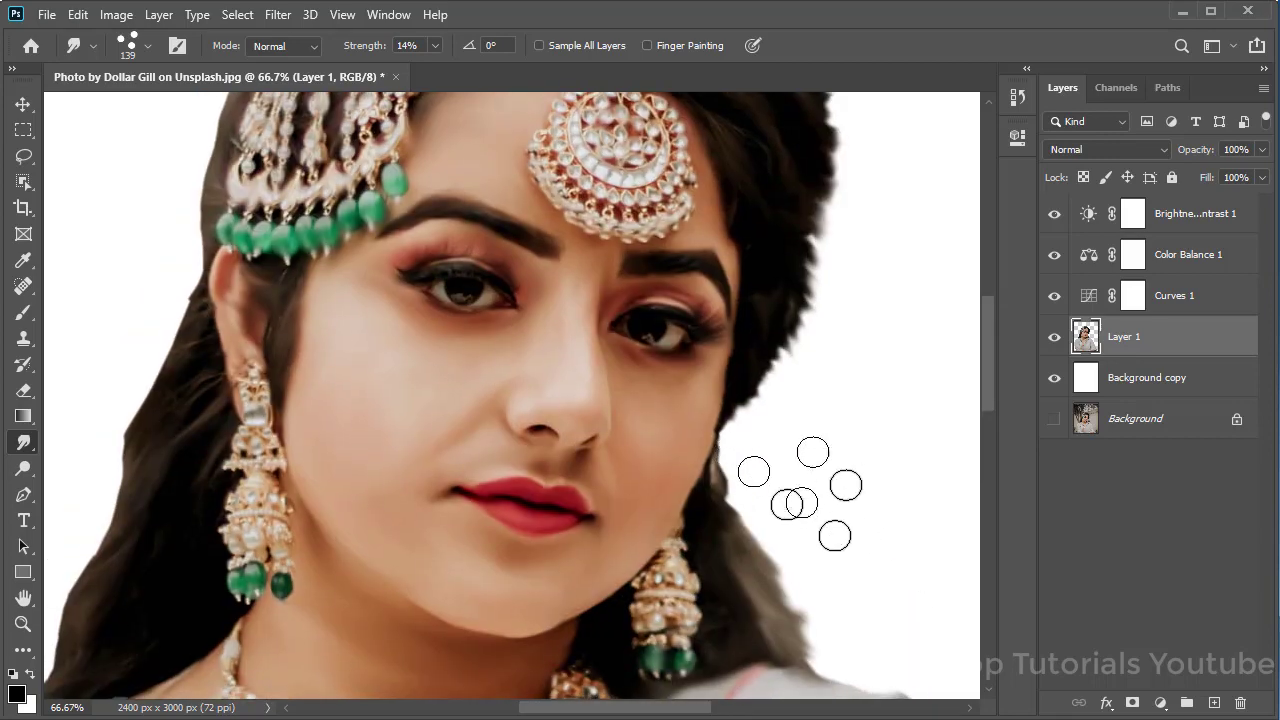
pyautogui.rightClick(806, 514)
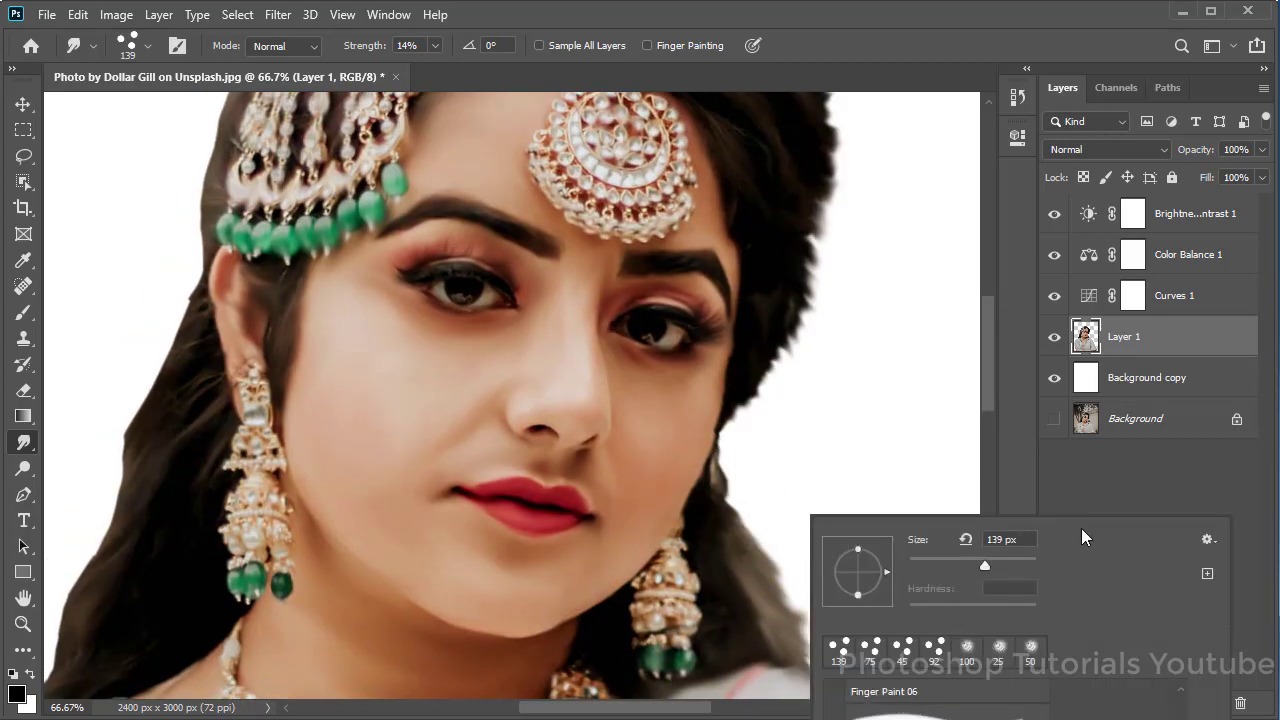
pyautogui.rightClick(832, 282)
pyautogui.scroll(-1, 1015, 500)
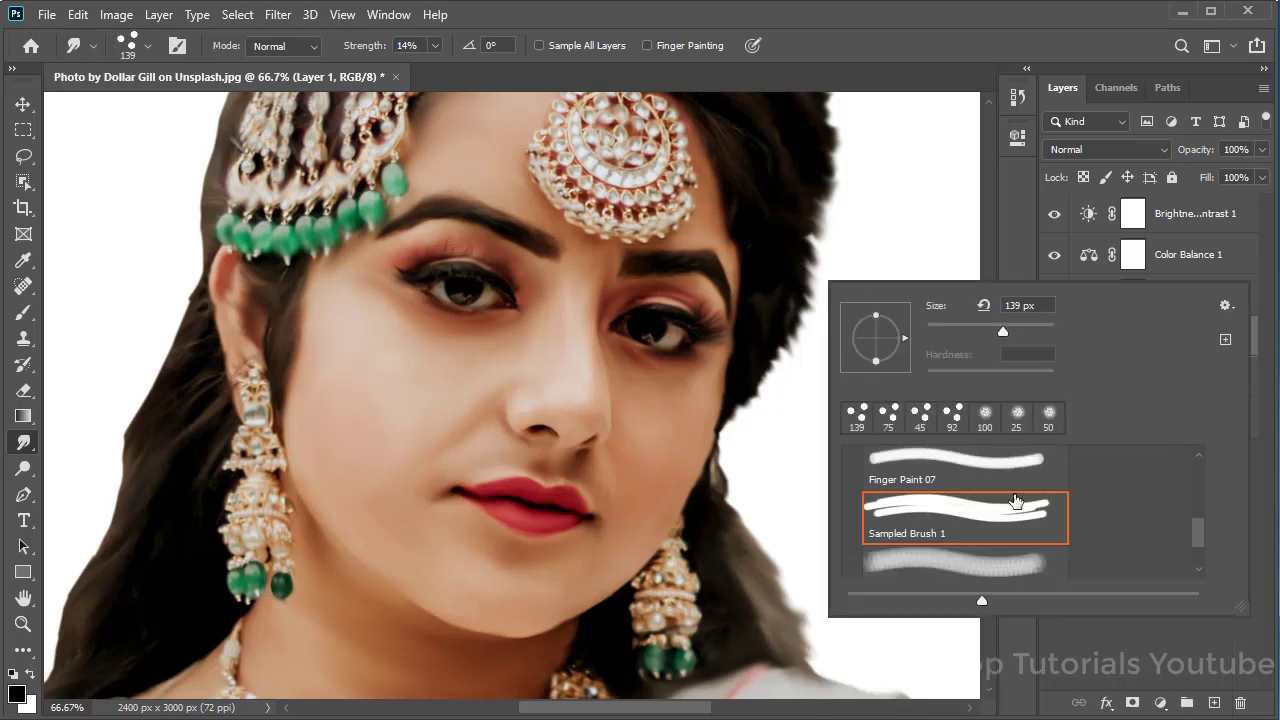
pyautogui.scroll(-1, 1015, 500)
pyautogui.click(935, 532)
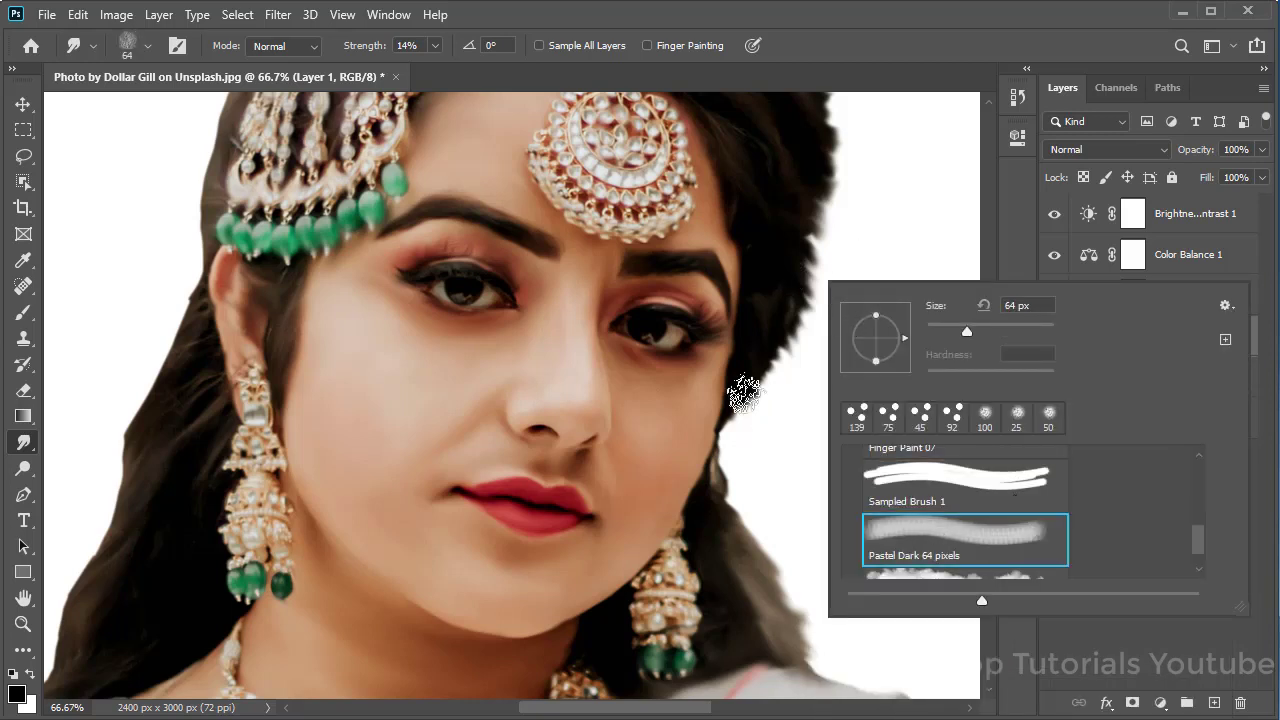
# With the Pastel Dark brush, feather the left hair edge by the earring and up toward the crown.
pyautogui.click(747, 394)
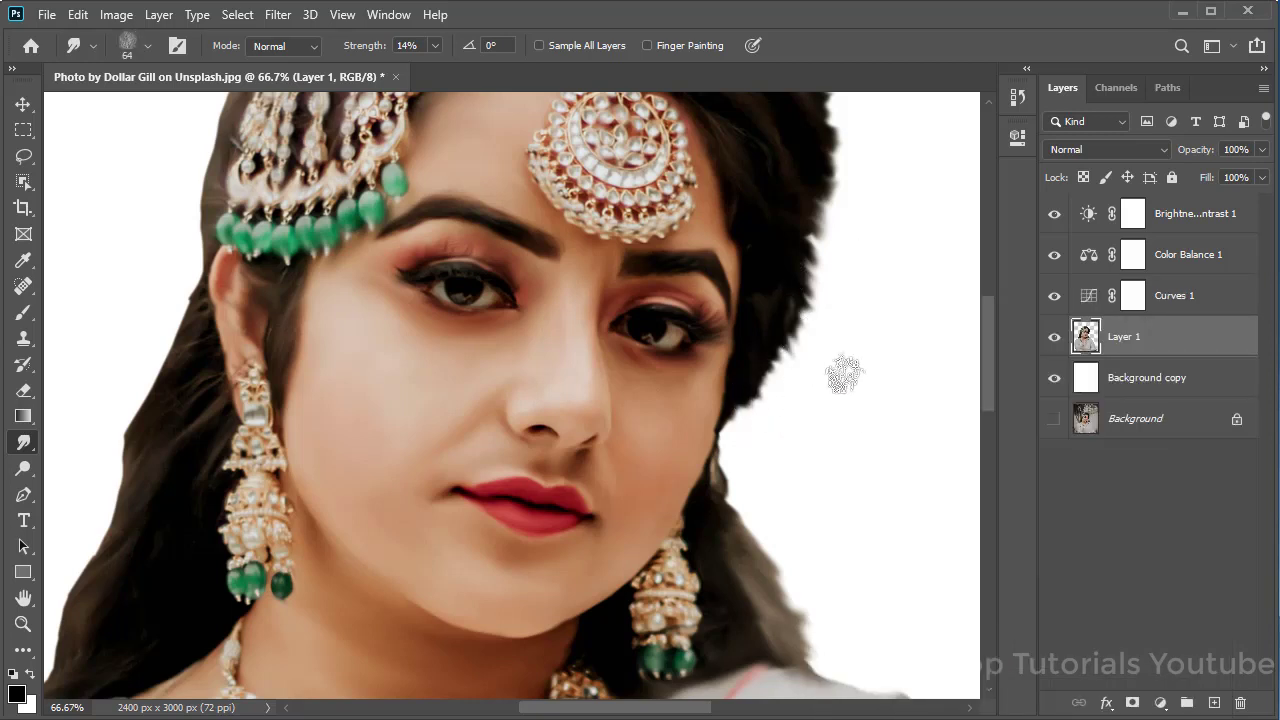
pyautogui.scroll(4, 810, 265)
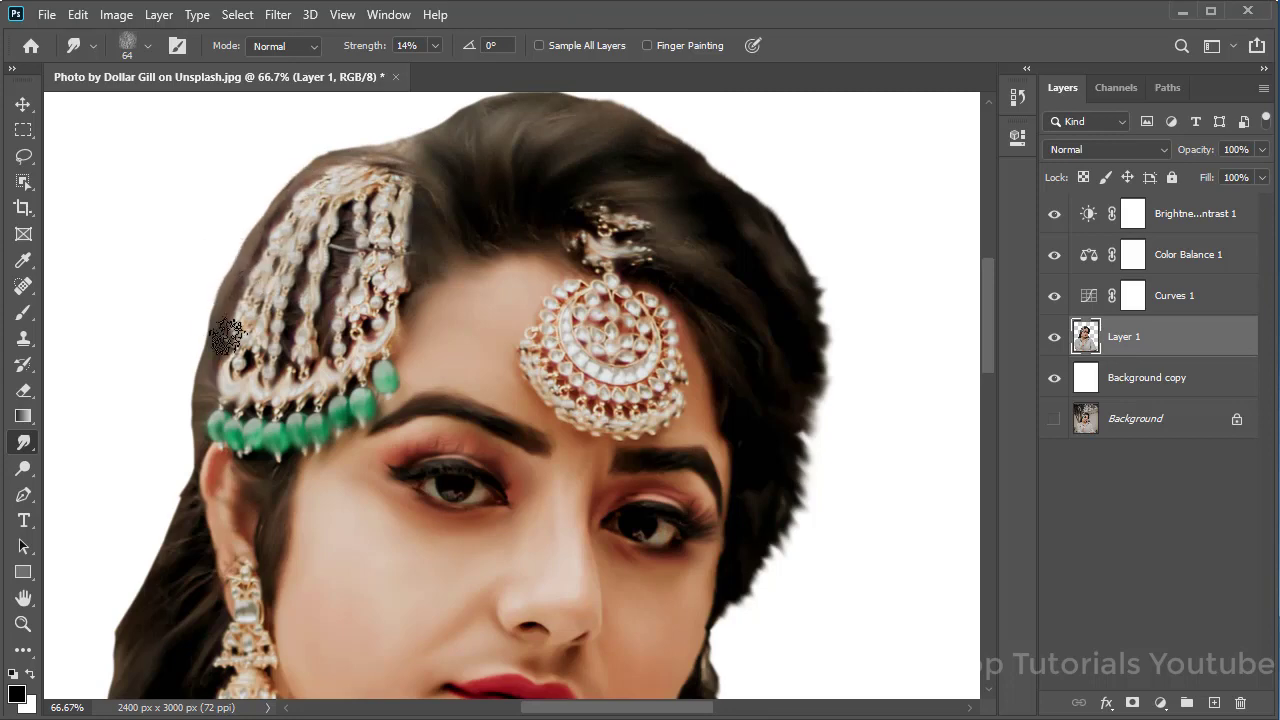
pyautogui.moveTo(237, 358); pyautogui.dragTo(443, 210)
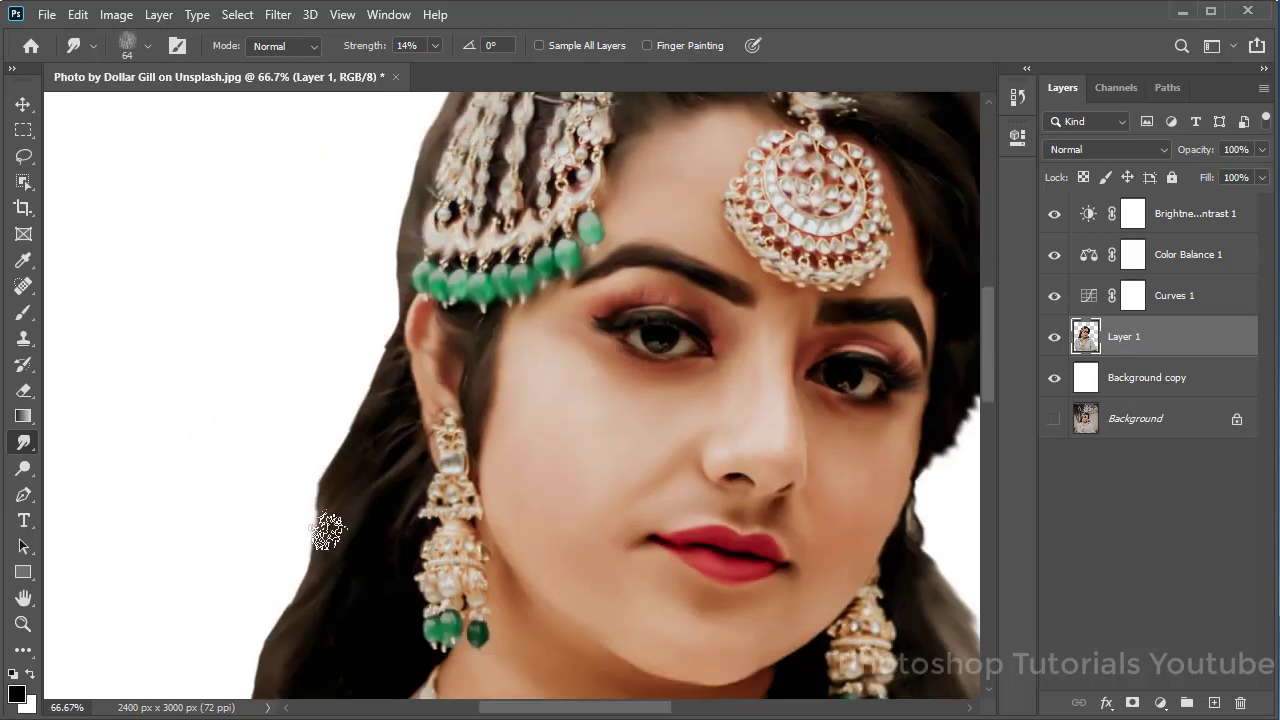
pyautogui.moveTo(334, 537)
pyautogui.mouseDown()
pyautogui.moveTo(308, 590)
pyautogui.moveTo(501, 441)
pyautogui.mouseUp()
pyautogui.moveTo(445, 476); pyautogui.dragTo(318, 580)
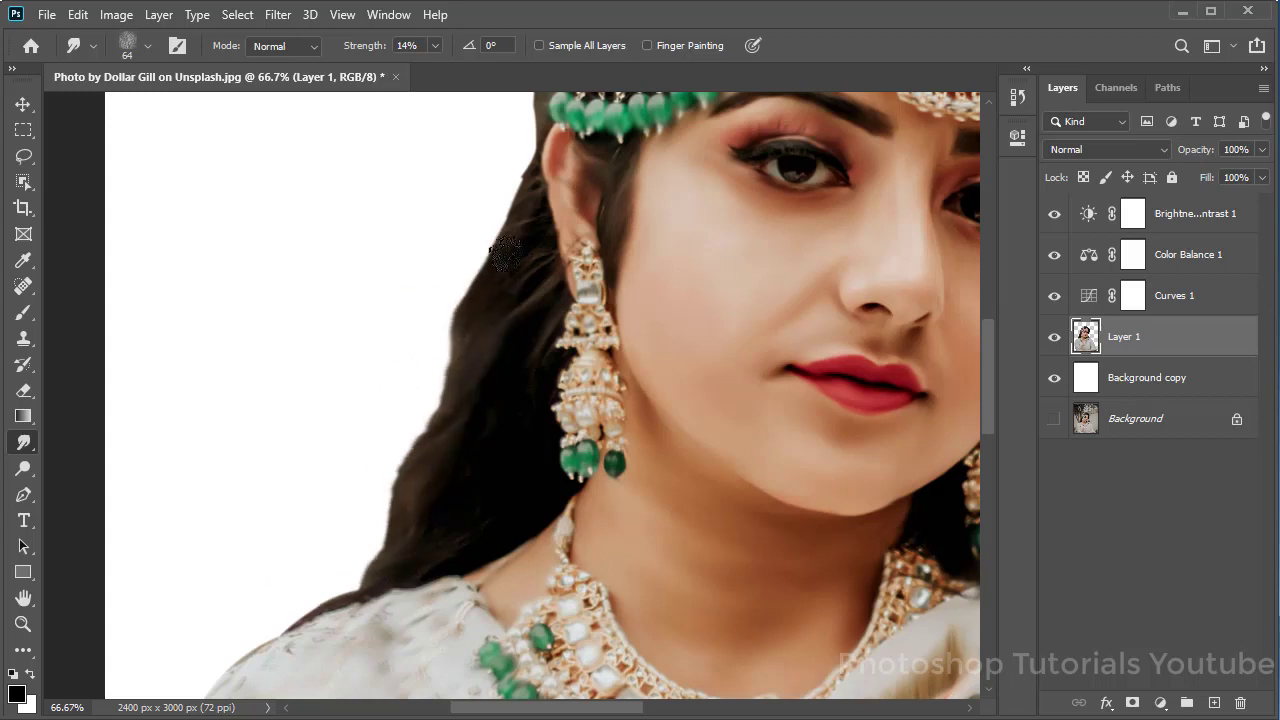
pyautogui.moveTo(456, 262)
pyautogui.mouseDown()
pyautogui.moveTo(324, 390)
pyautogui.moveTo(284, 510)
pyautogui.mouseUp()
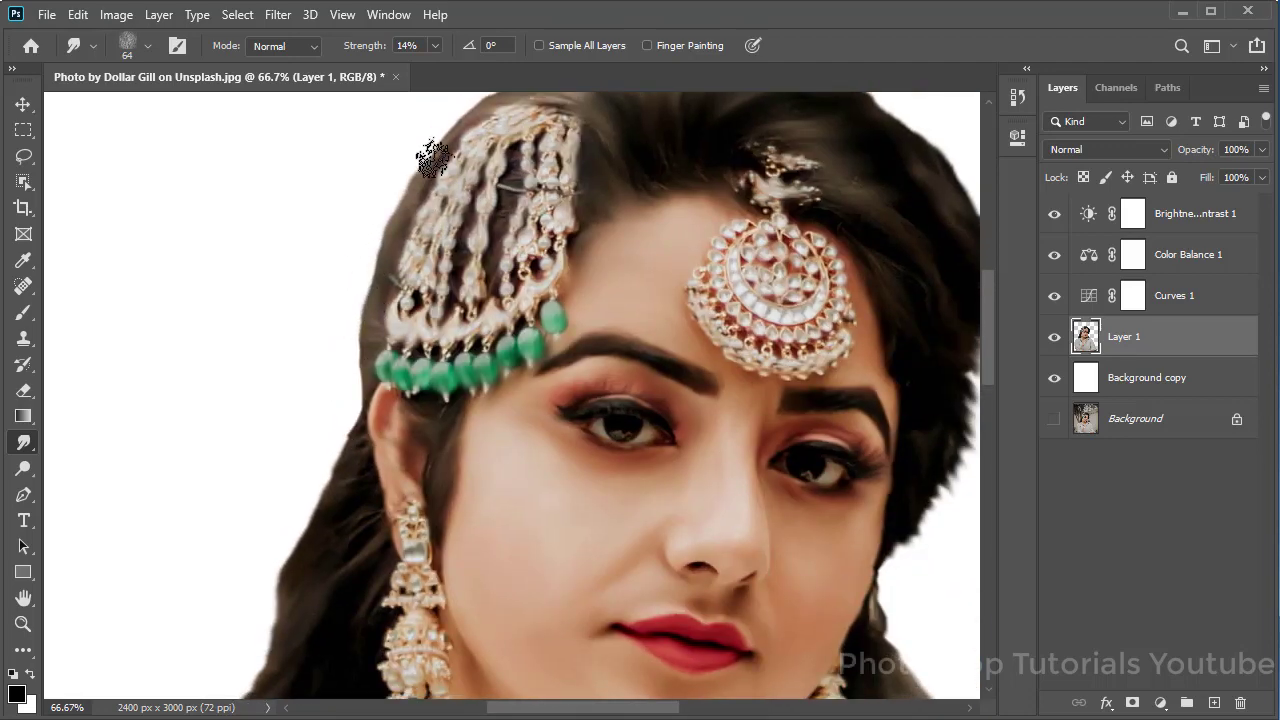
pyautogui.moveTo(393, 139); pyautogui.dragTo(368, 279)
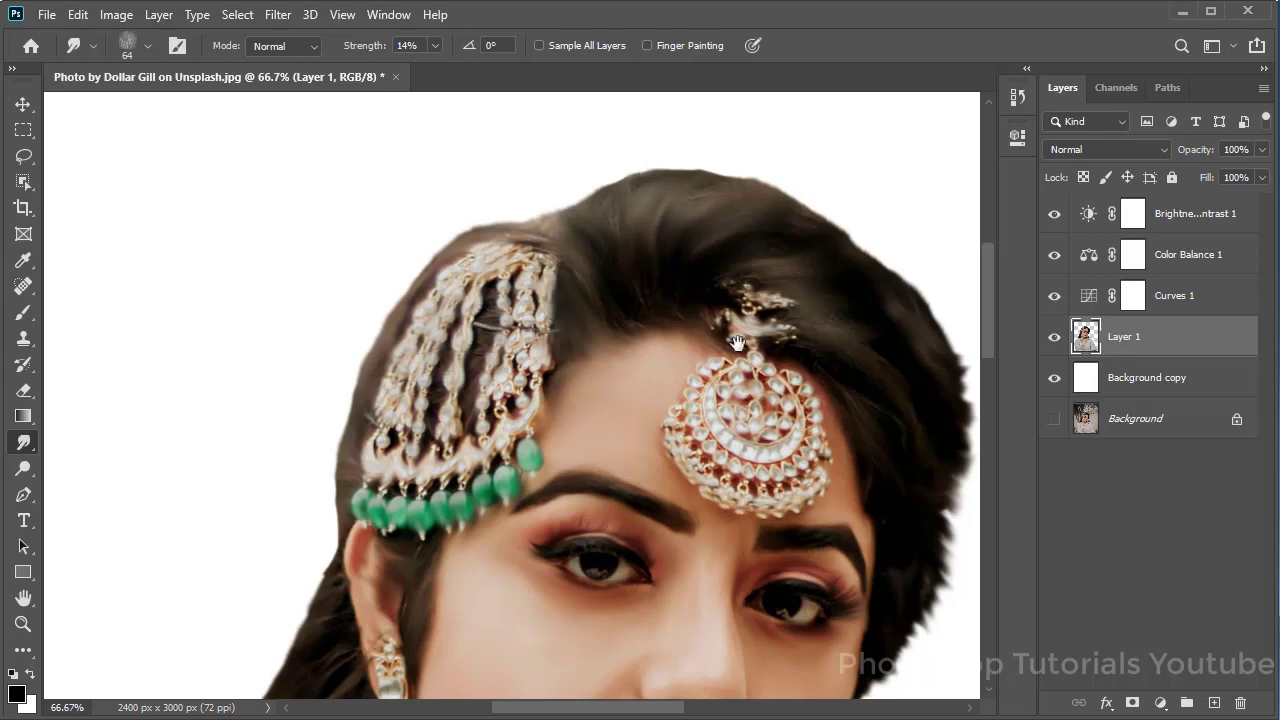
pyautogui.scroll(-3, 670, 268)
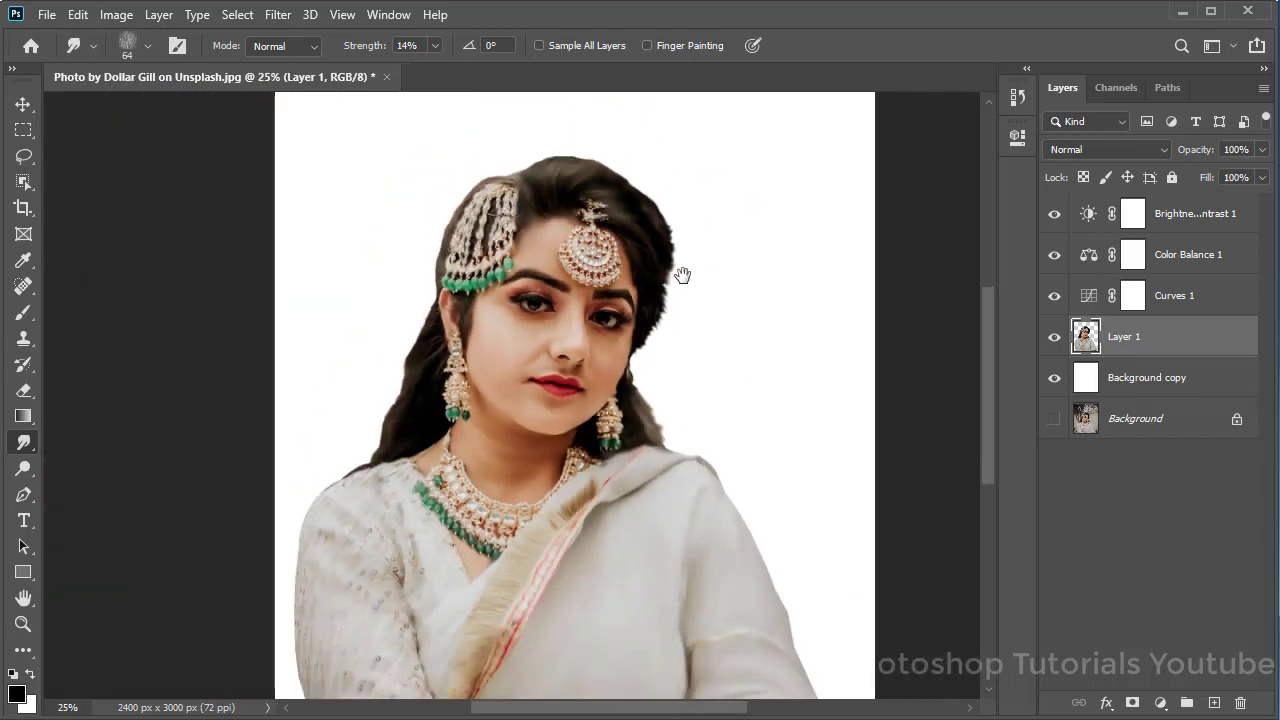
# Try smudging the right hair with the 300 px cloud brush, then undo the strokes.
pyautogui.moveTo(682, 281); pyautogui.dragTo(745, 358)
pyautogui.rightClick(747, 392)
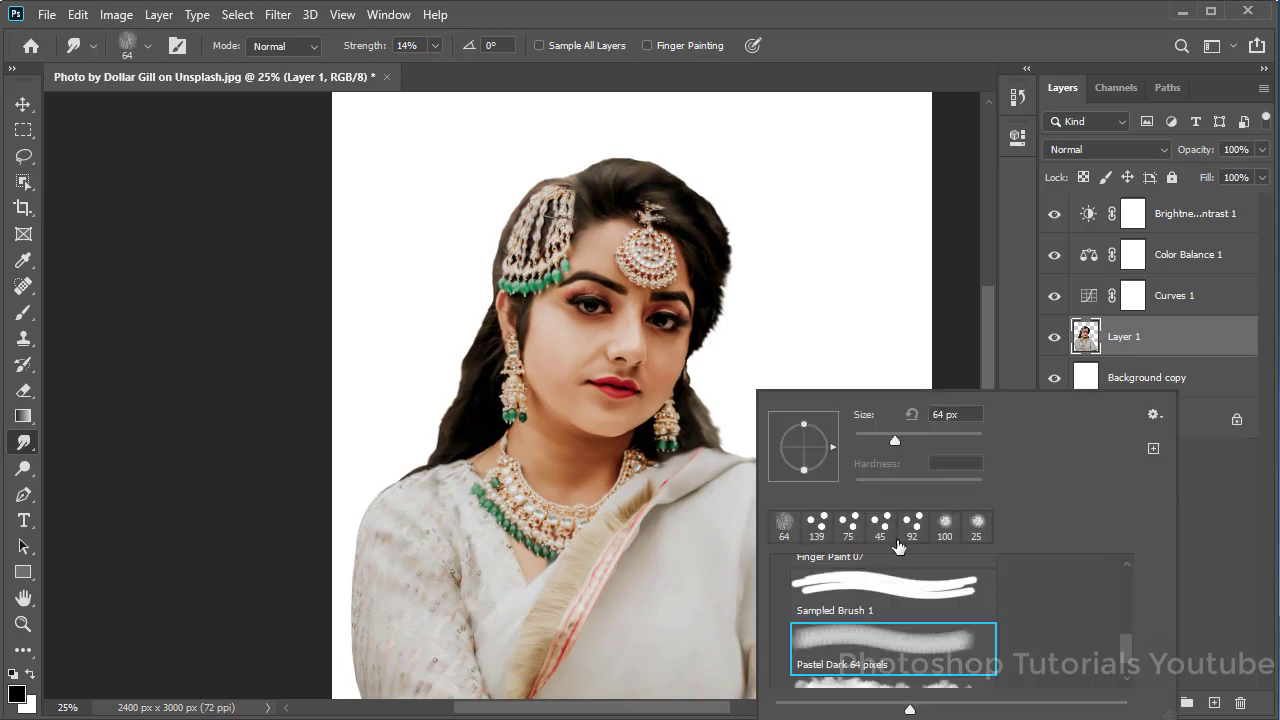
pyautogui.scroll(-1, 893, 620)
pyautogui.click(893, 660)
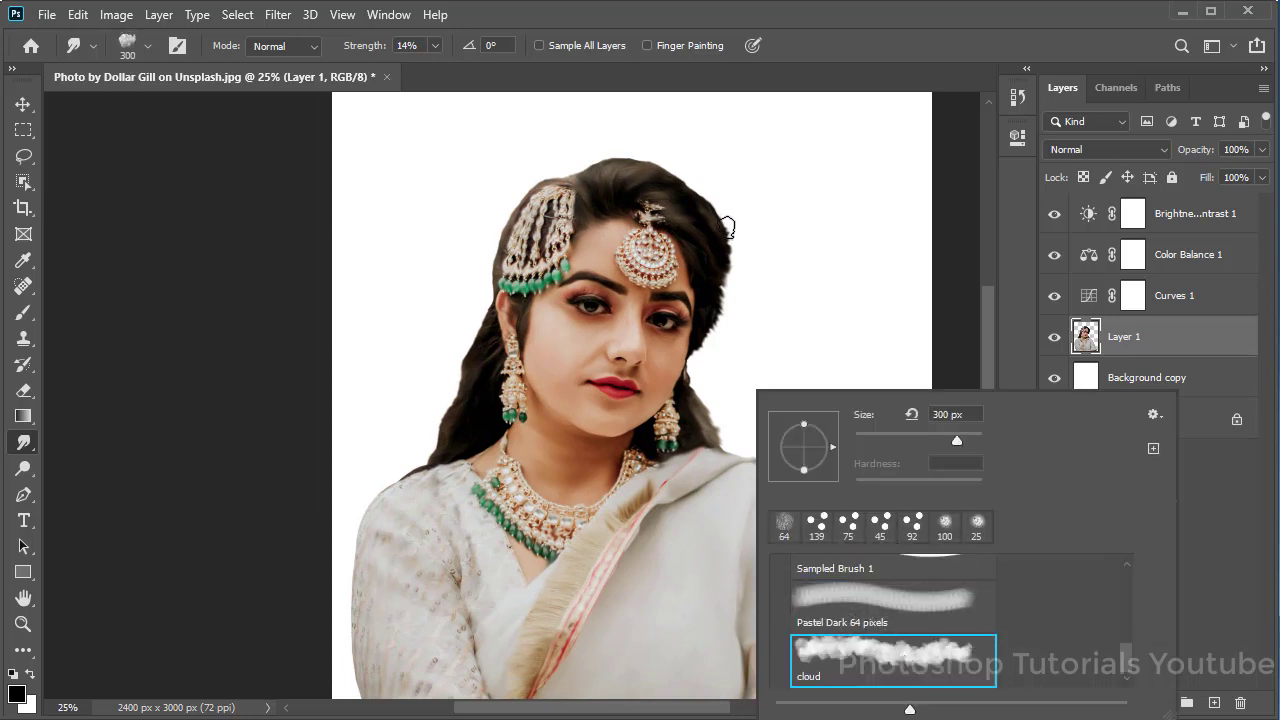
pyautogui.moveTo(727, 228); pyautogui.dragTo(724, 214)
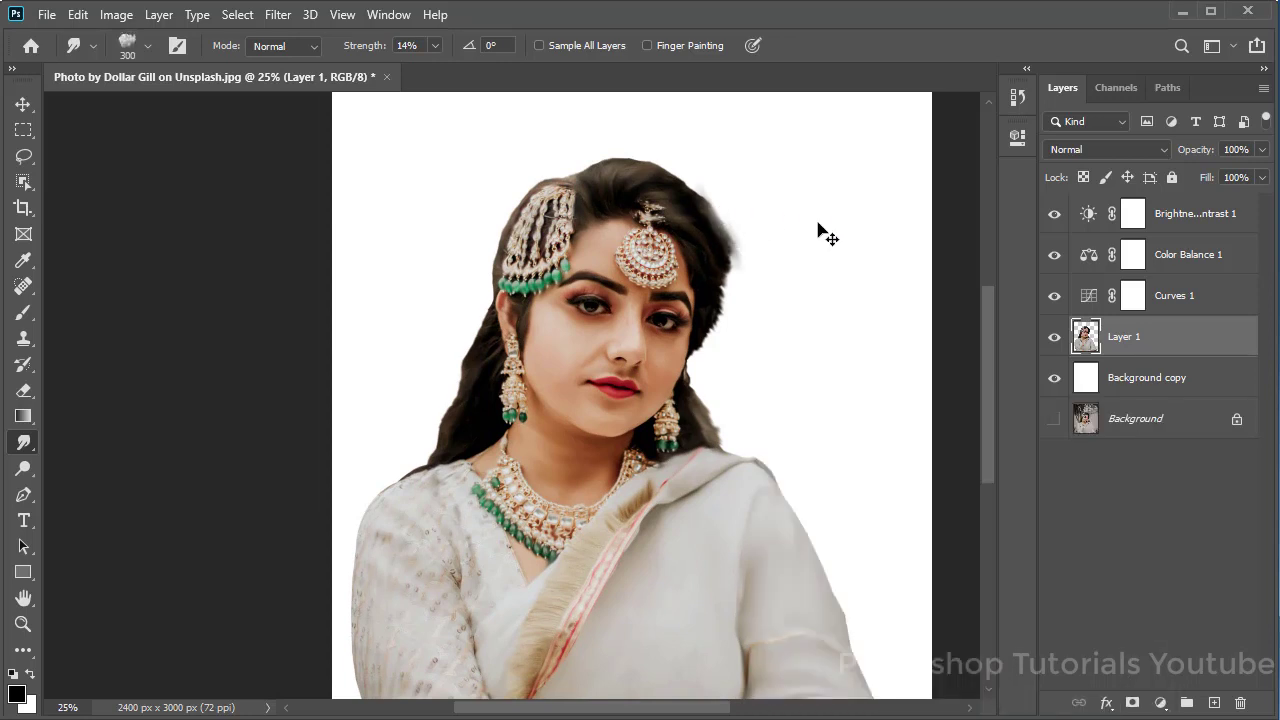
pyautogui.hotkey('ctrl', 'z')
pyautogui.moveTo(700, 403)
pyautogui.mouseDown()
pyautogui.moveTo(746, 392)
pyautogui.moveTo(734, 330)
pyautogui.mouseUp()
pyautogui.hotkey('ctrl', 'z')
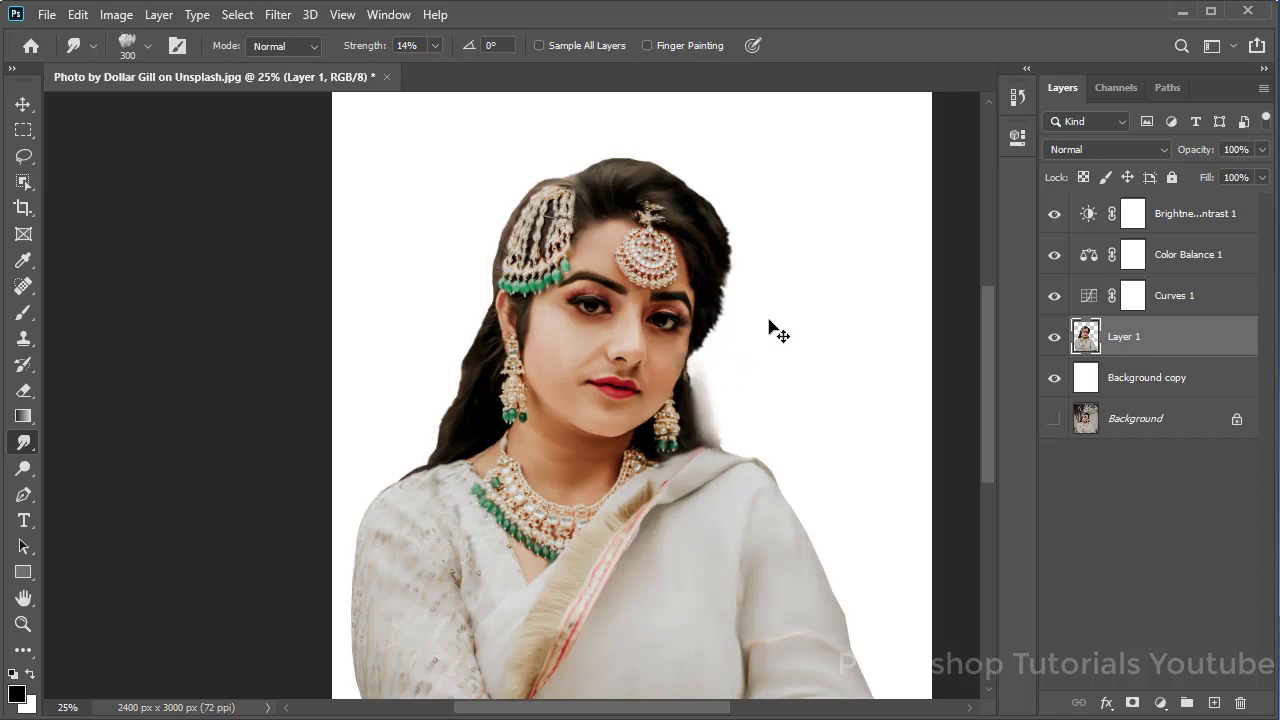
pyautogui.hotkey('ctrl', 'z')
# Switch to the Finger Paint 07 brush and zoom out to fit the whole image.
pyautogui.rightClick(792, 374)
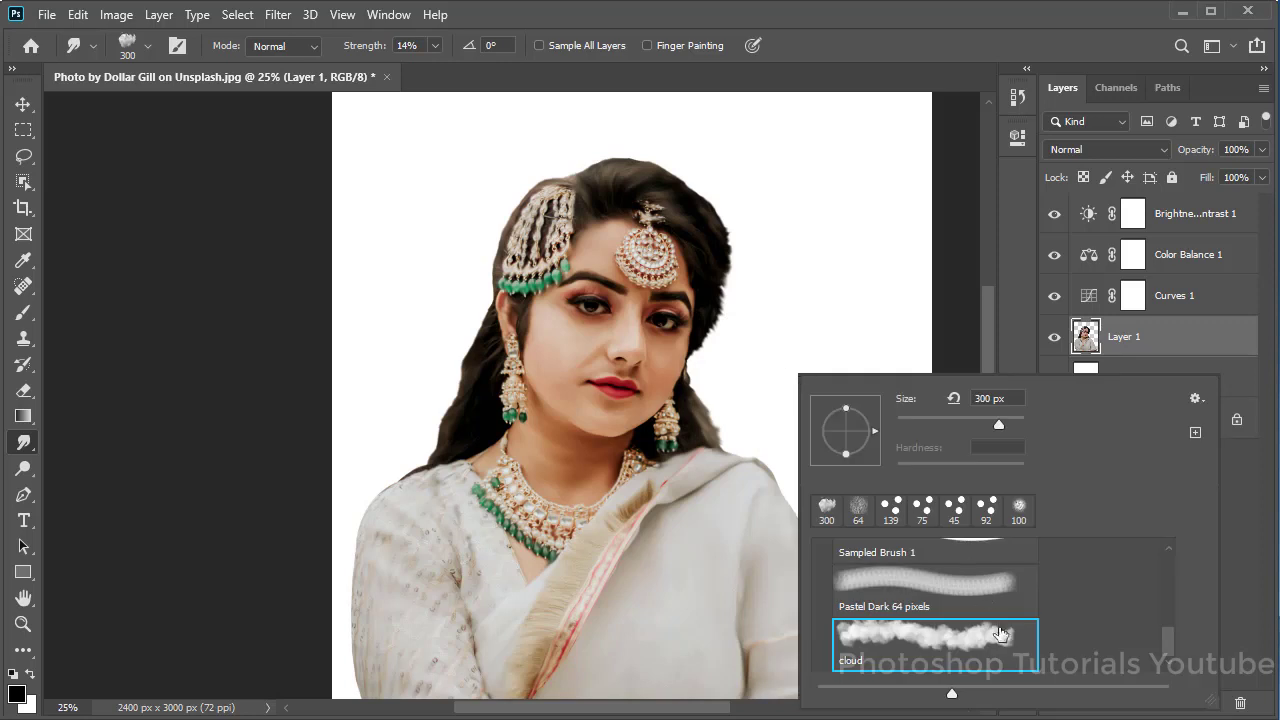
pyautogui.scroll(1, 1005, 628)
pyautogui.scroll(1, 931, 597)
pyautogui.scroll(1, 931, 597)
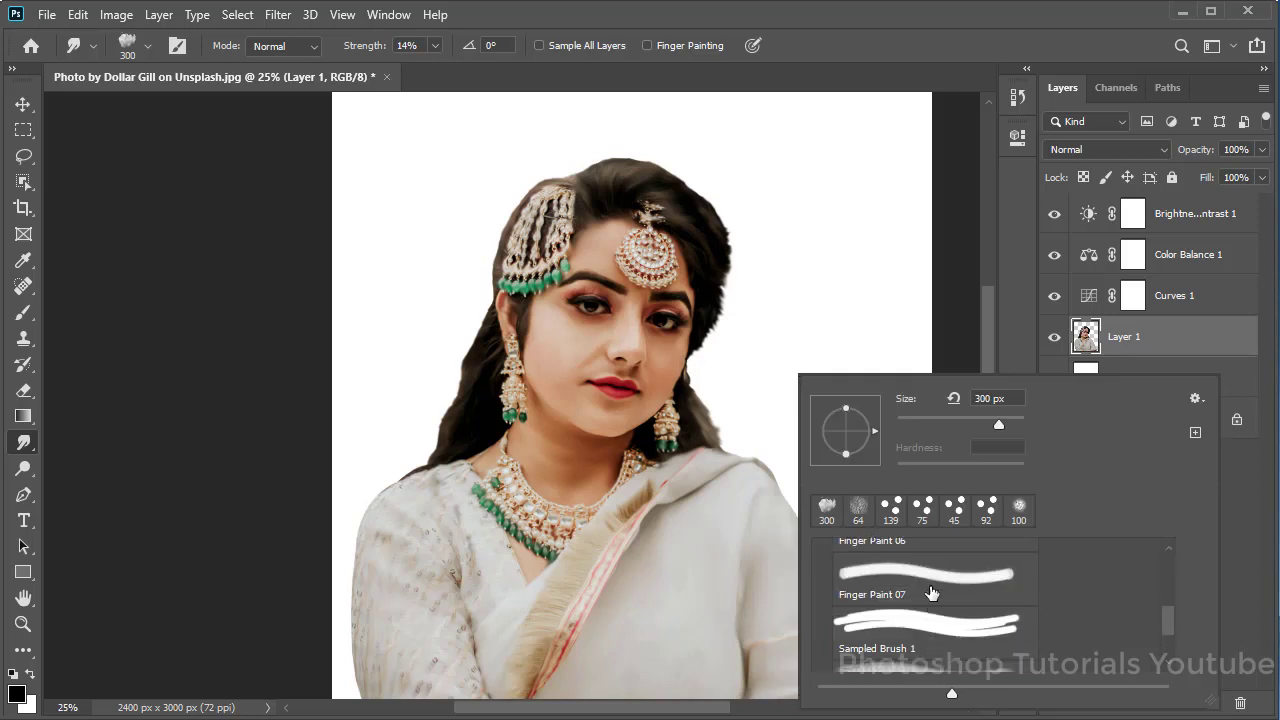
pyautogui.click(925, 575)
pyautogui.click(743, 322)
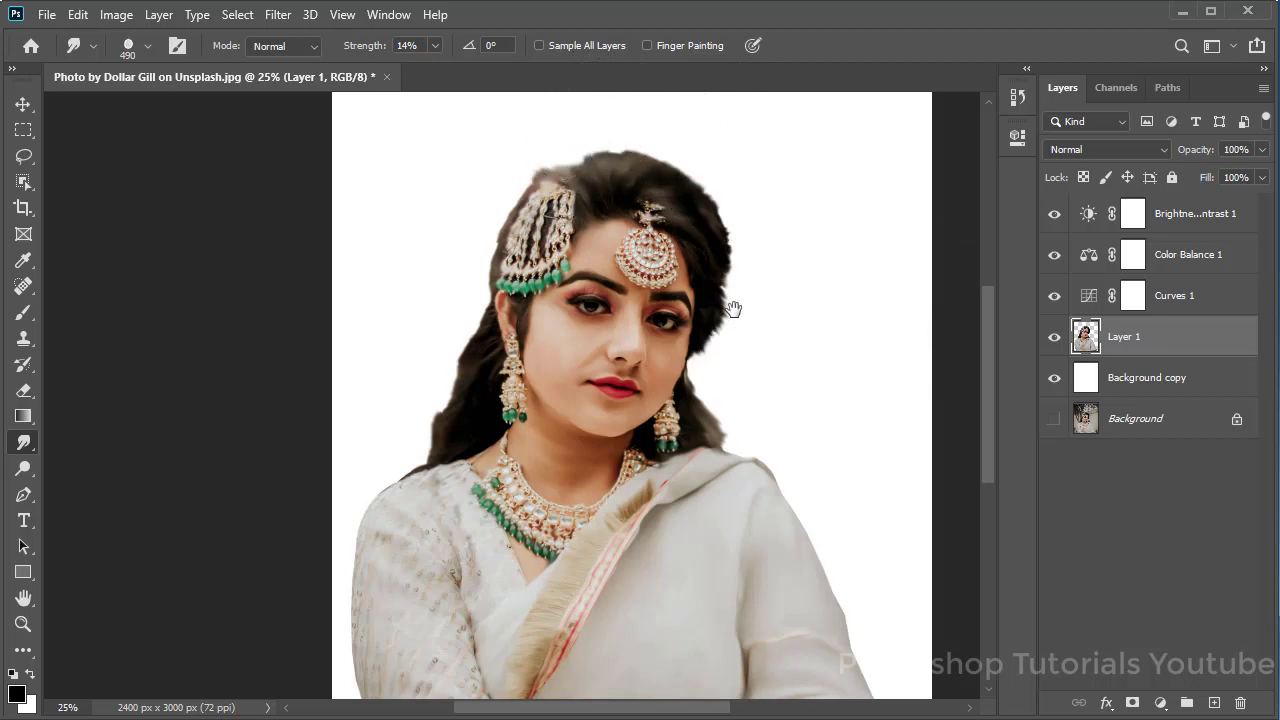
pyautogui.hotkey('ctrl', '-')
pyautogui.hotkey('ctrl', '+')
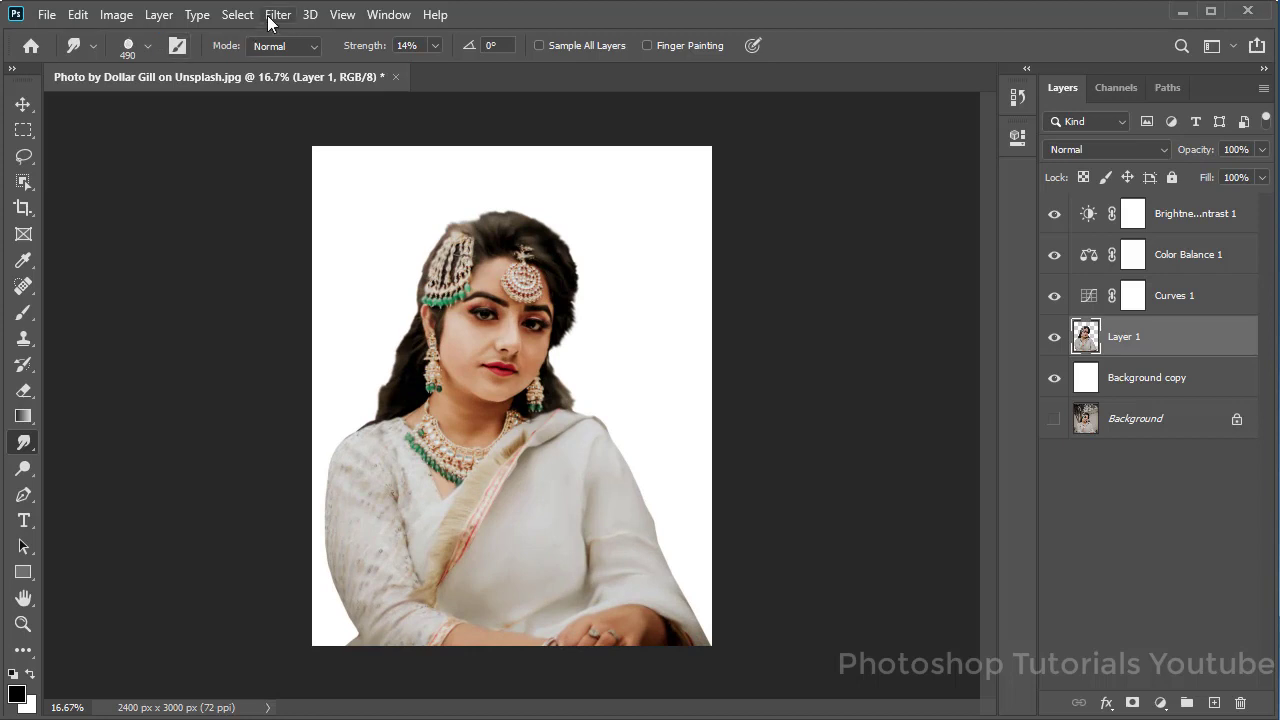
# In Image > Adjustments > Shadows/Highlights, set Shadows to 13% and Highlights to 4%.
pyautogui.click(118, 15)
pyautogui.moveTo(147, 66)
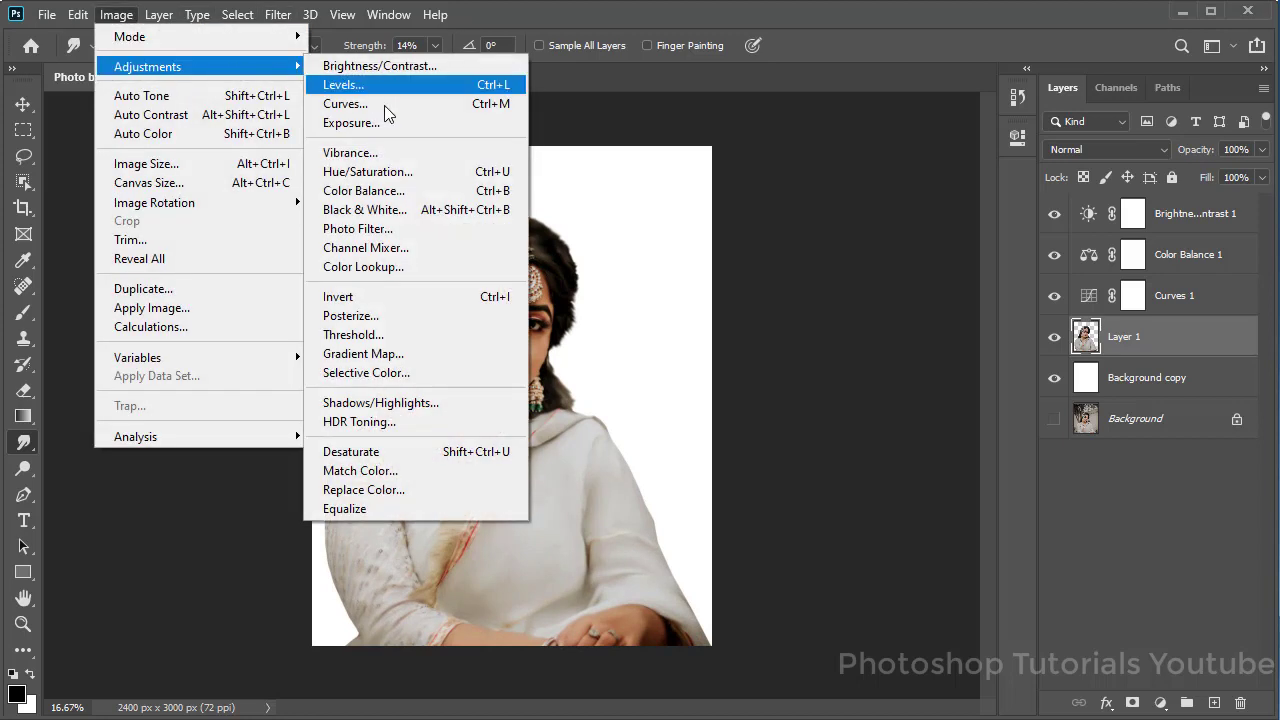
pyautogui.click(453, 403)
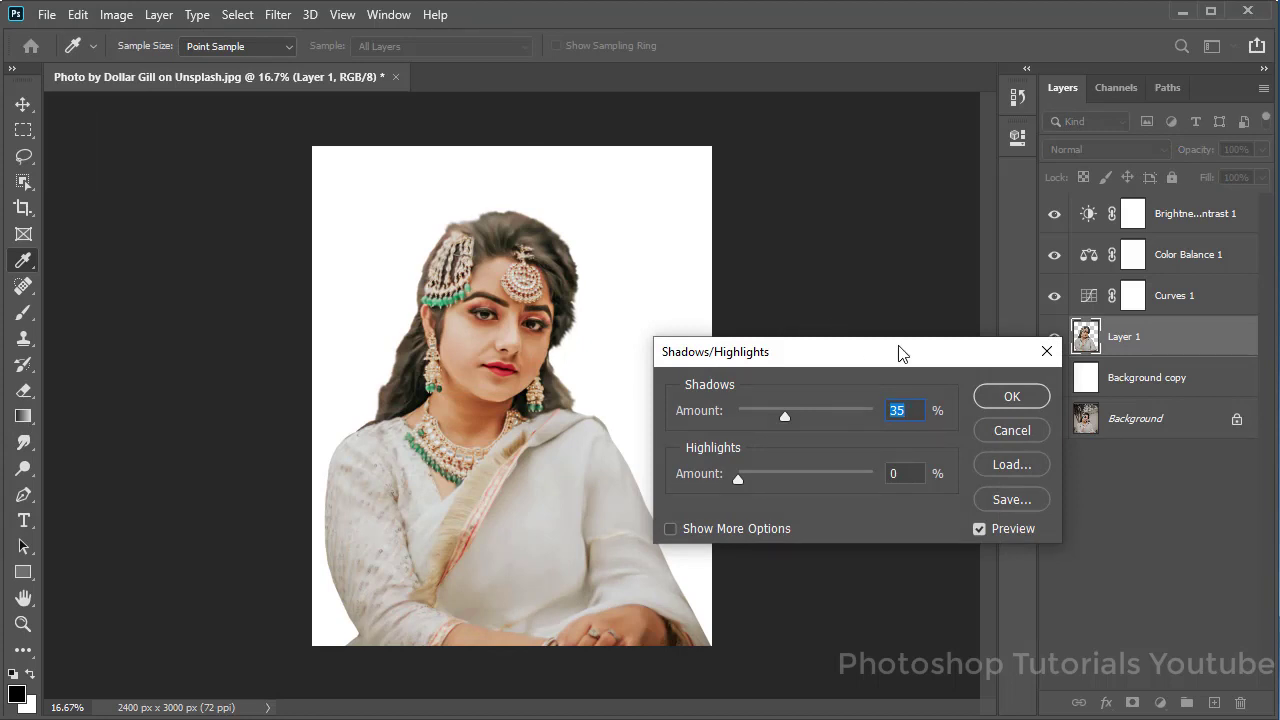
pyautogui.moveTo(775, 415); pyautogui.dragTo(757, 416)
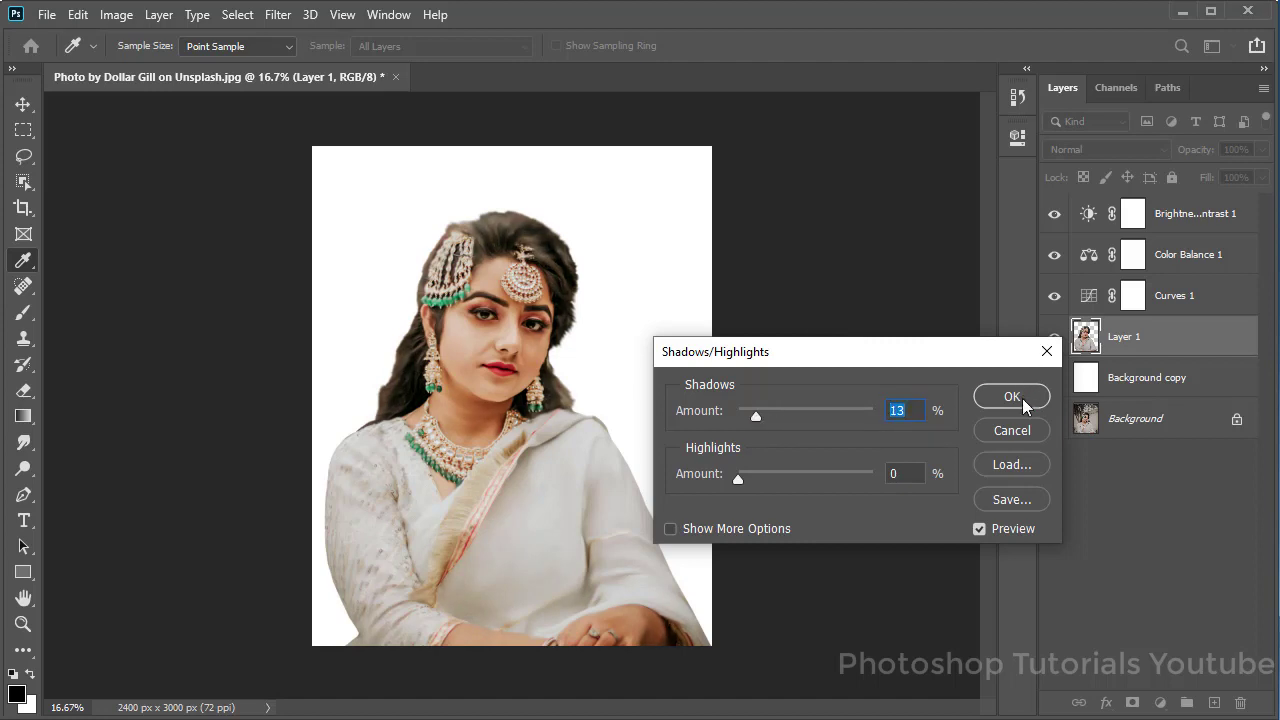
pyautogui.moveTo(738, 478)
pyautogui.mouseDown()
pyautogui.moveTo(765, 479)
pyautogui.moveTo(681, 480)
pyautogui.mouseUp()
# Commit the Shadows/Highlights correction, then zoom and pan until the whole portrait fits.
pyautogui.click(1011, 398)
pyautogui.hotkey('ctrl', '+')
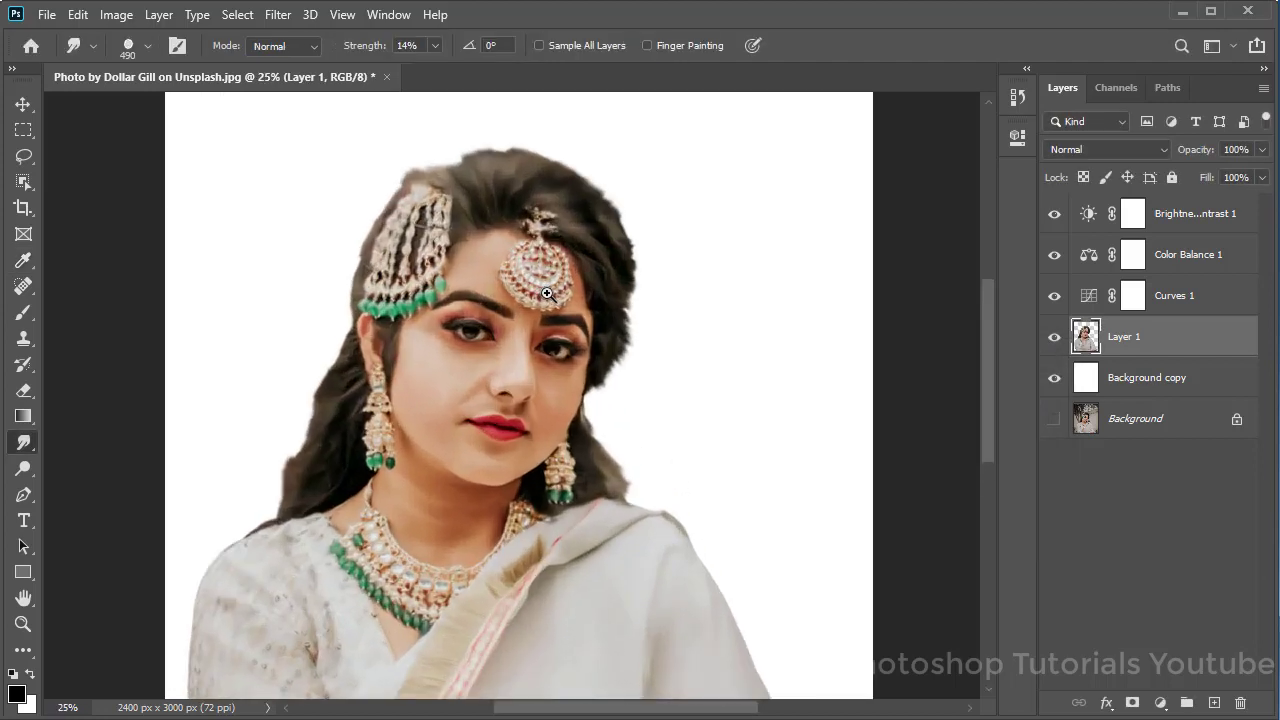
pyautogui.hotkey('ctrl', '+')
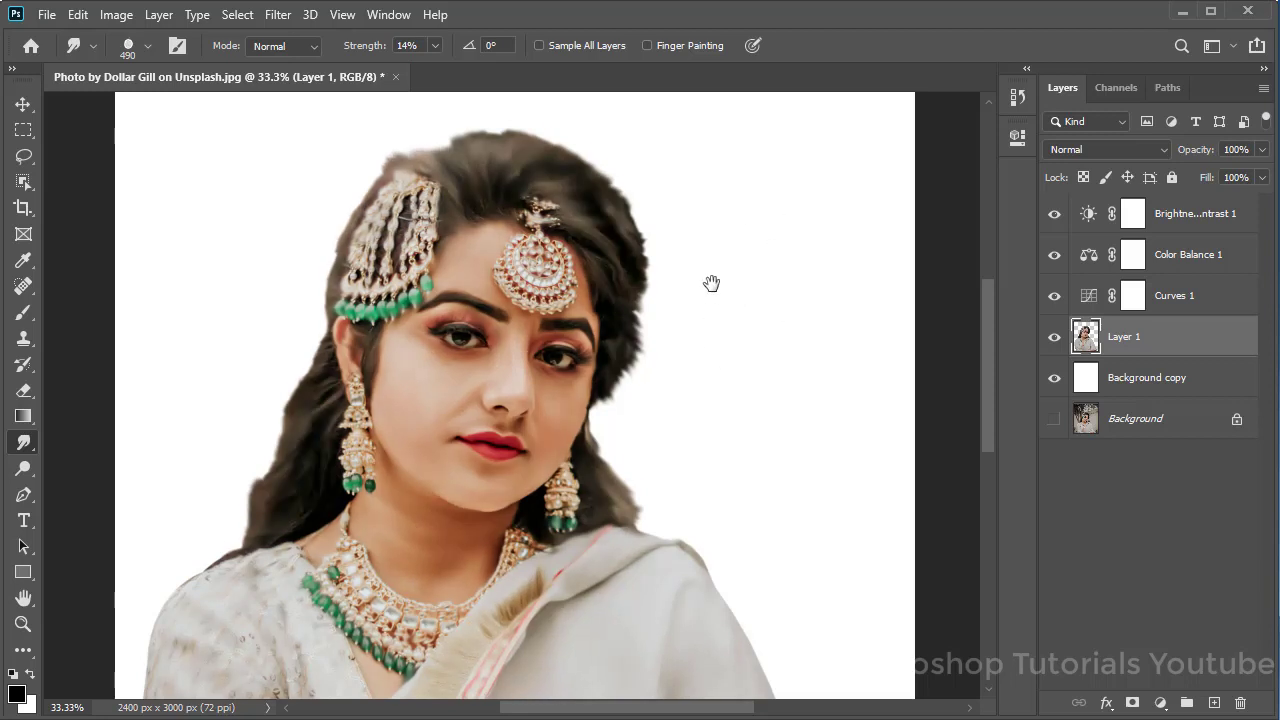
pyautogui.moveTo(738, 314); pyautogui.dragTo(748, 316)
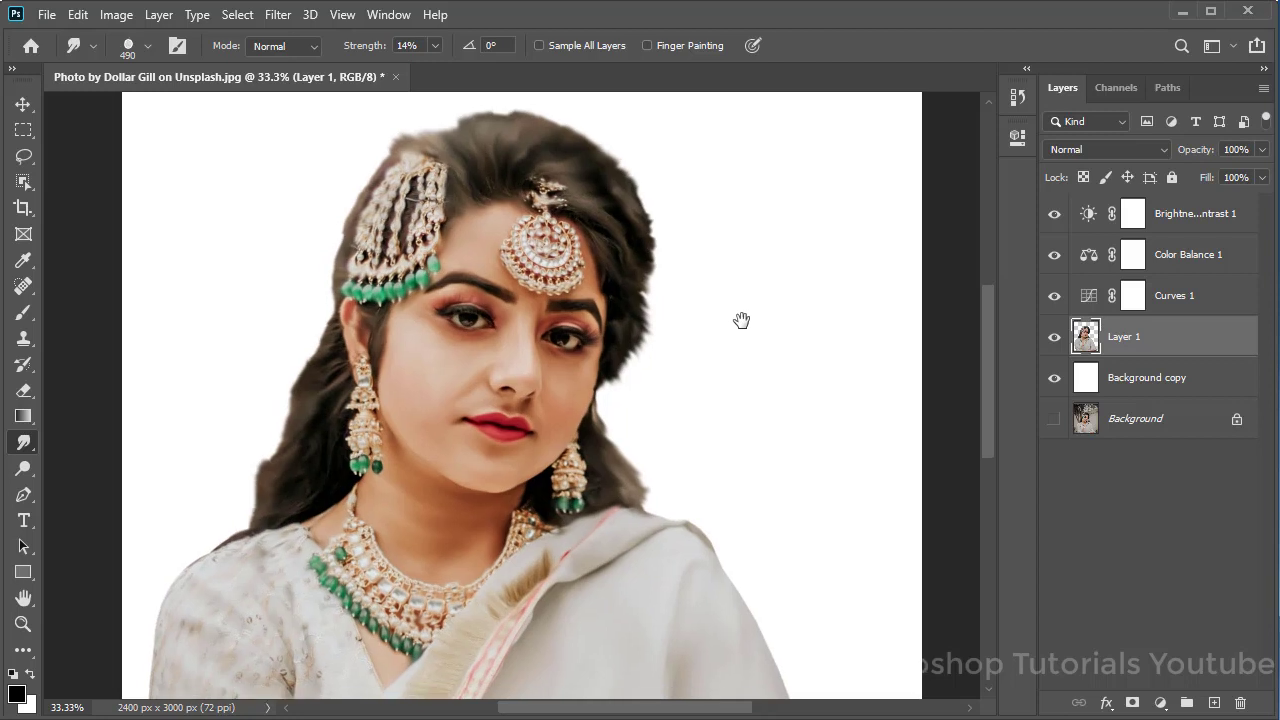
pyautogui.keyDown('alt'); pyautogui.click(683, 322); pyautogui.keyUp('alt')
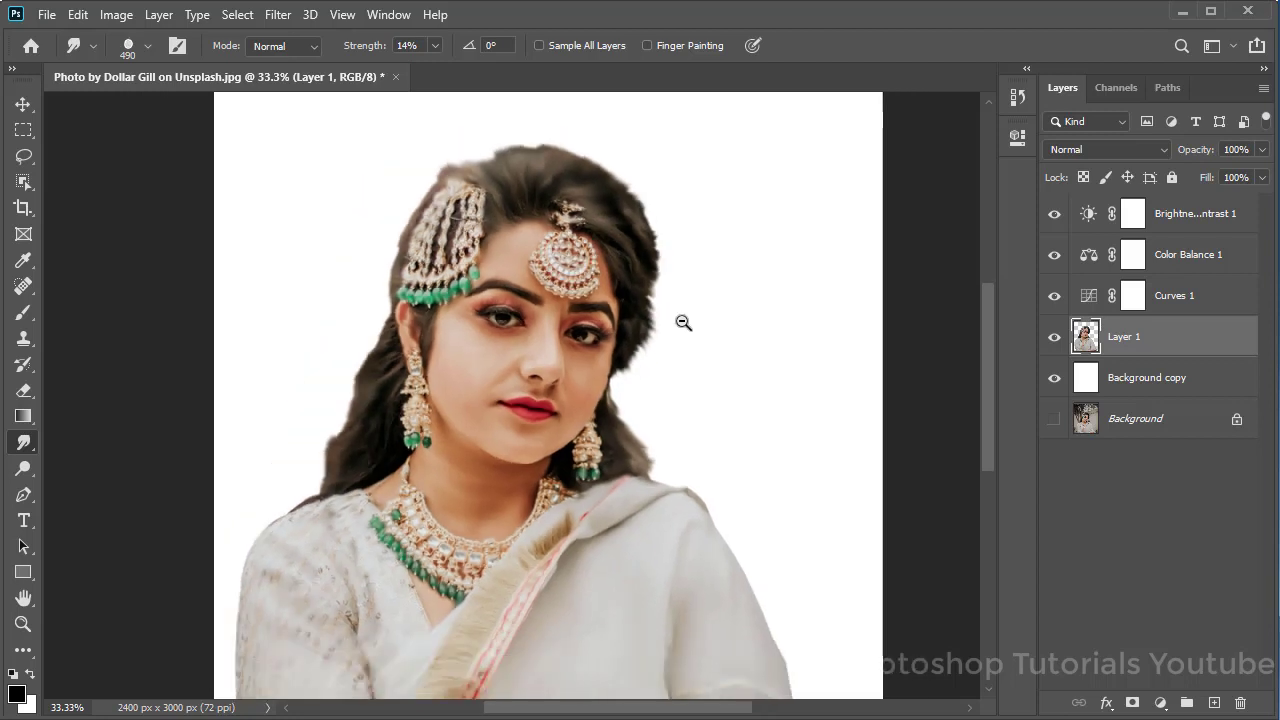
pyautogui.keyDown('alt'); pyautogui.click(667, 300); pyautogui.keyUp('alt')
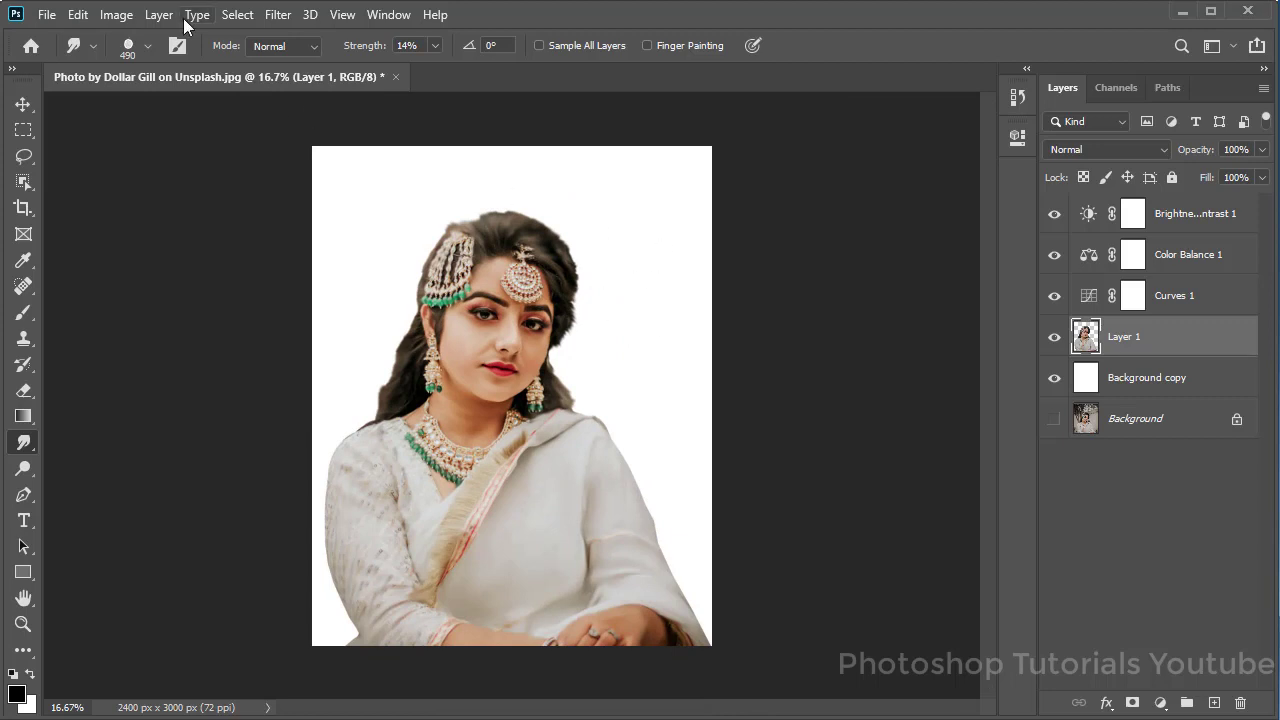
pyautogui.click(274, 15)
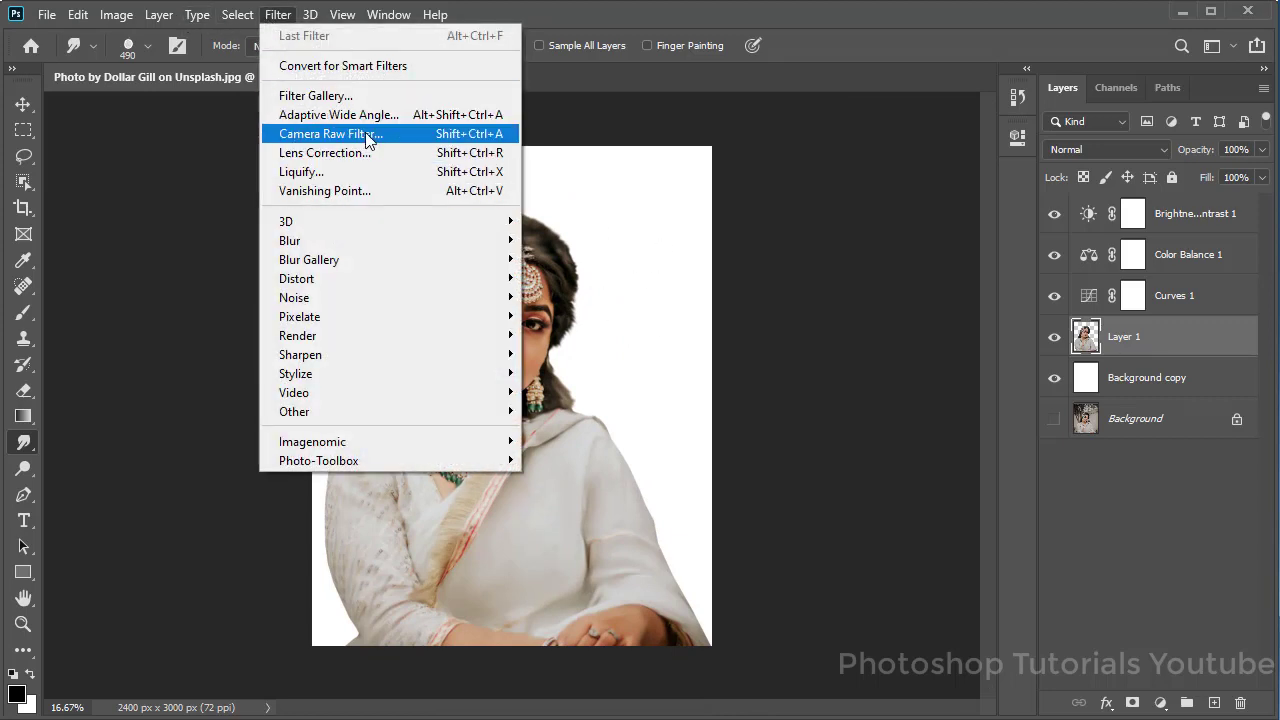
# Launch the Camera Raw Filter on the portrait, maximize its window and raise Vibrance to +60.
pyautogui.press('Escape')
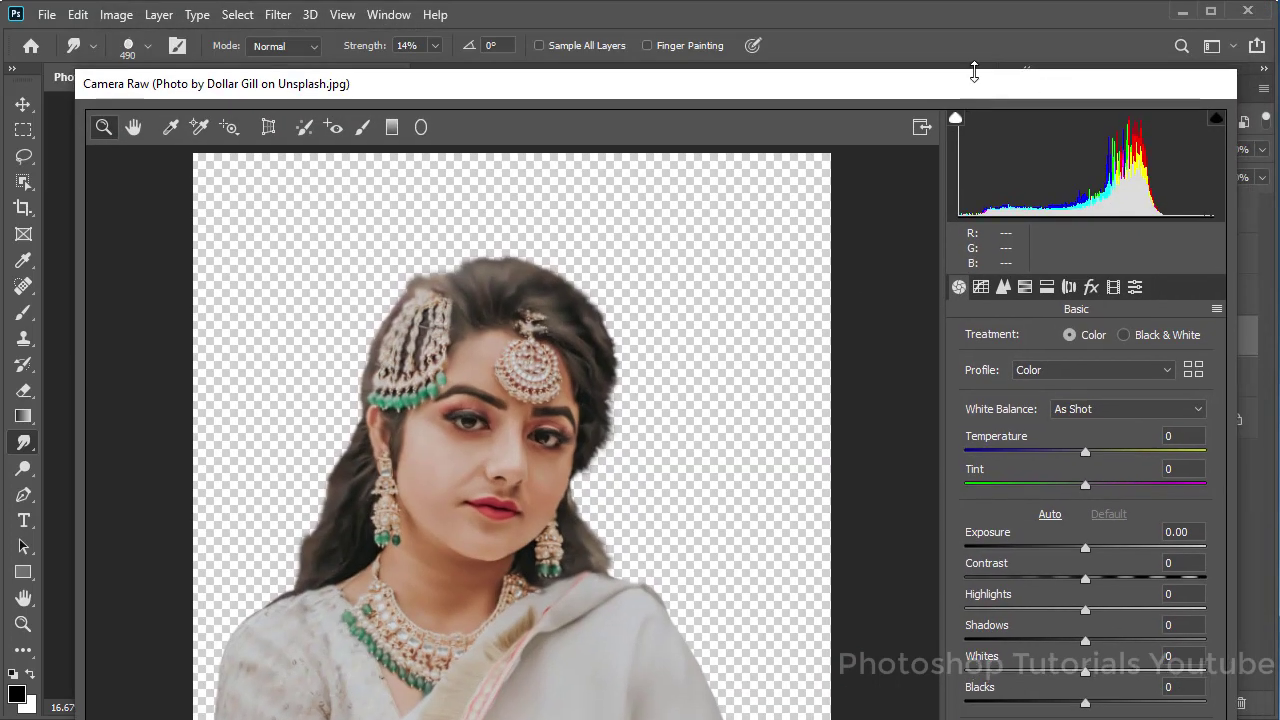
pyautogui.moveTo(974, 72)
pyautogui.mouseDown()
pyautogui.moveTo(952, 8)
pyautogui.moveTo(909, 42)
pyautogui.mouseUp()
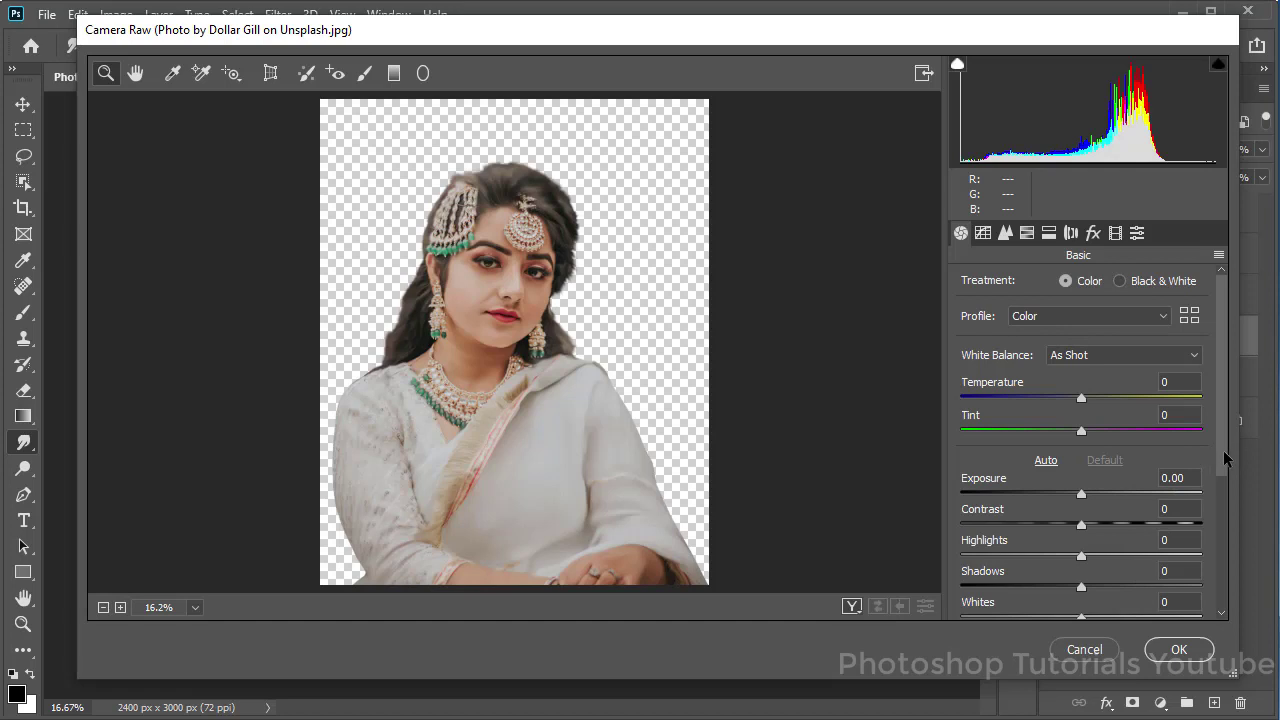
pyautogui.scroll(-5, 1215, 460)
pyautogui.scroll(-1, 1228, 585)
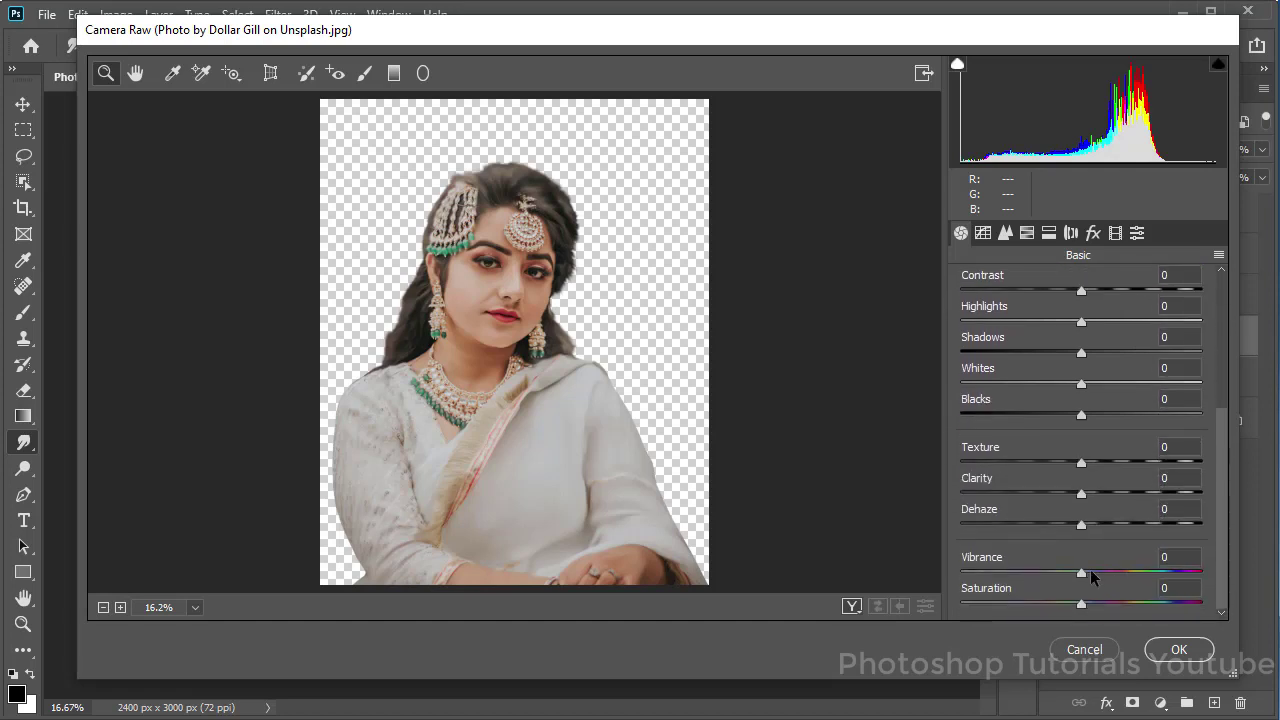
pyautogui.moveTo(1082, 573); pyautogui.dragTo(1153, 571)
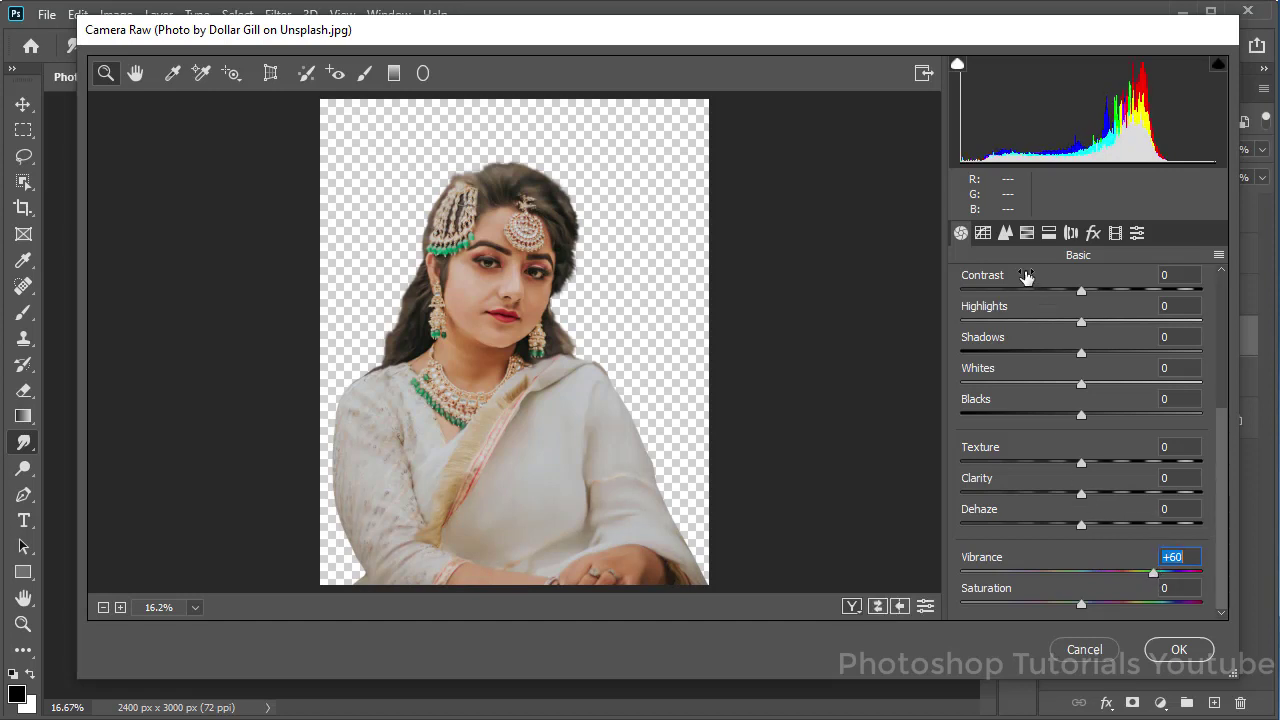
# In the Detail panel set Sharpening Amount 136 and Masking 93, check the face, and apply.
pyautogui.click(1006, 233)
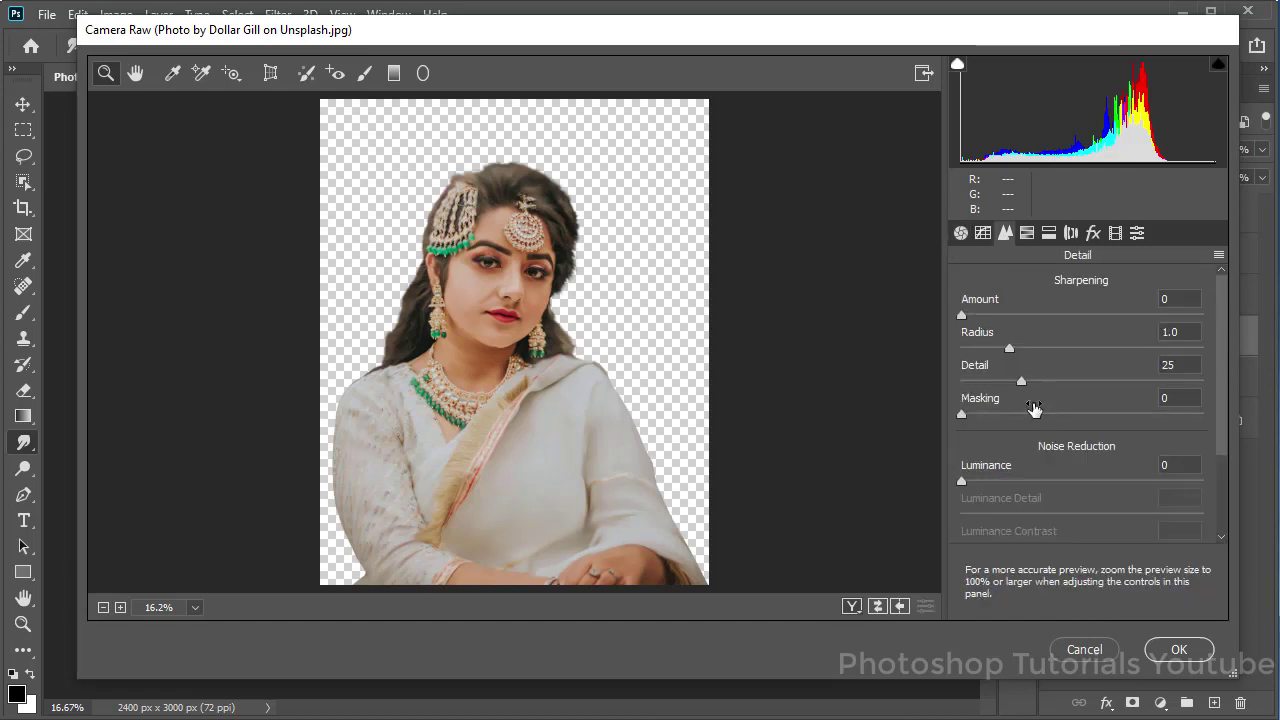
pyautogui.moveTo(963, 413); pyautogui.dragTo(1069, 414)
pyautogui.moveTo(962, 318); pyautogui.dragTo(1075, 334)
pyautogui.moveTo(1084, 415); pyautogui.dragTo(1096, 415)
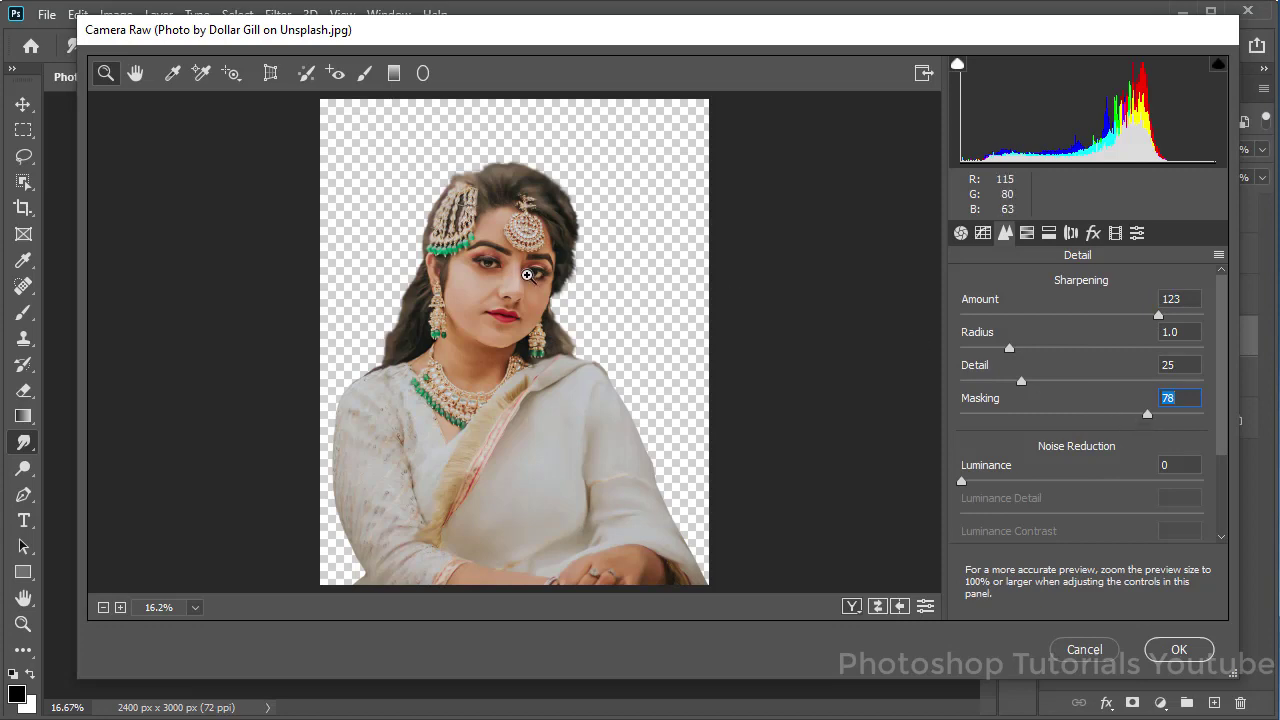
pyautogui.click(510, 289)
pyautogui.click(515, 313)
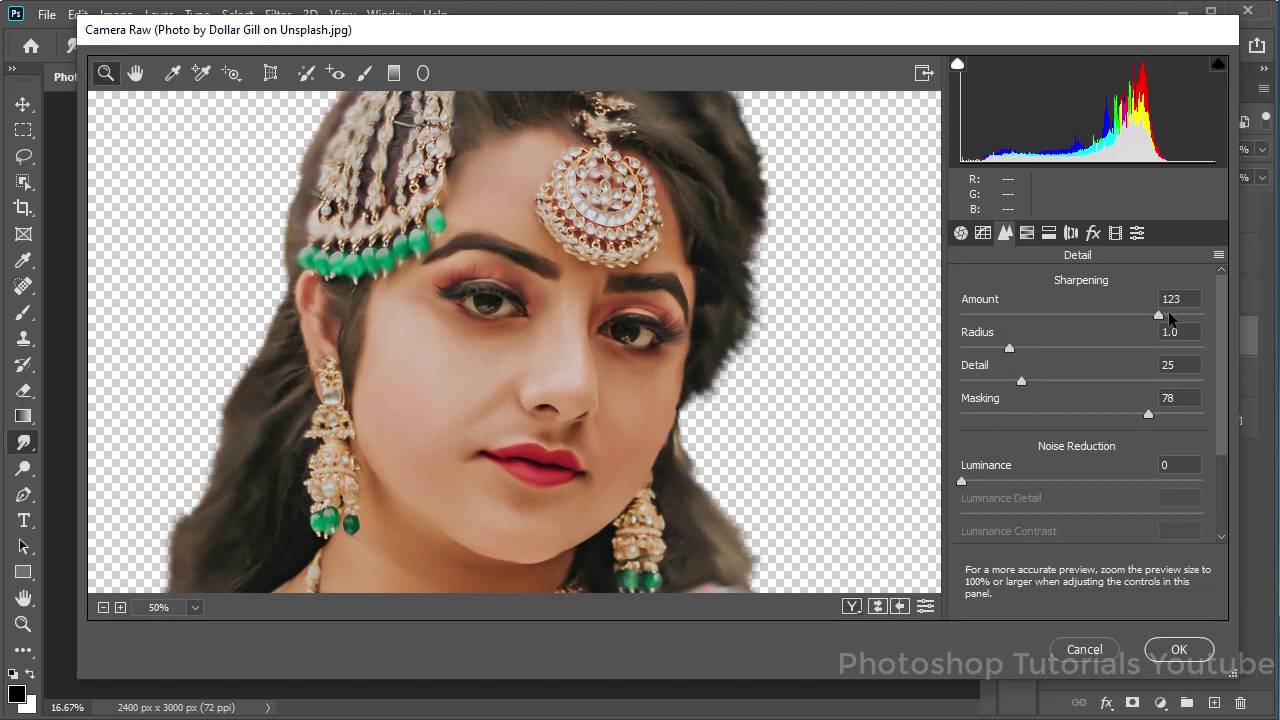
pyautogui.moveTo(1168, 316); pyautogui.dragTo(1182, 313)
pyautogui.moveTo(1150, 414); pyautogui.dragTo(1169, 414)
pyautogui.click(1176, 651)
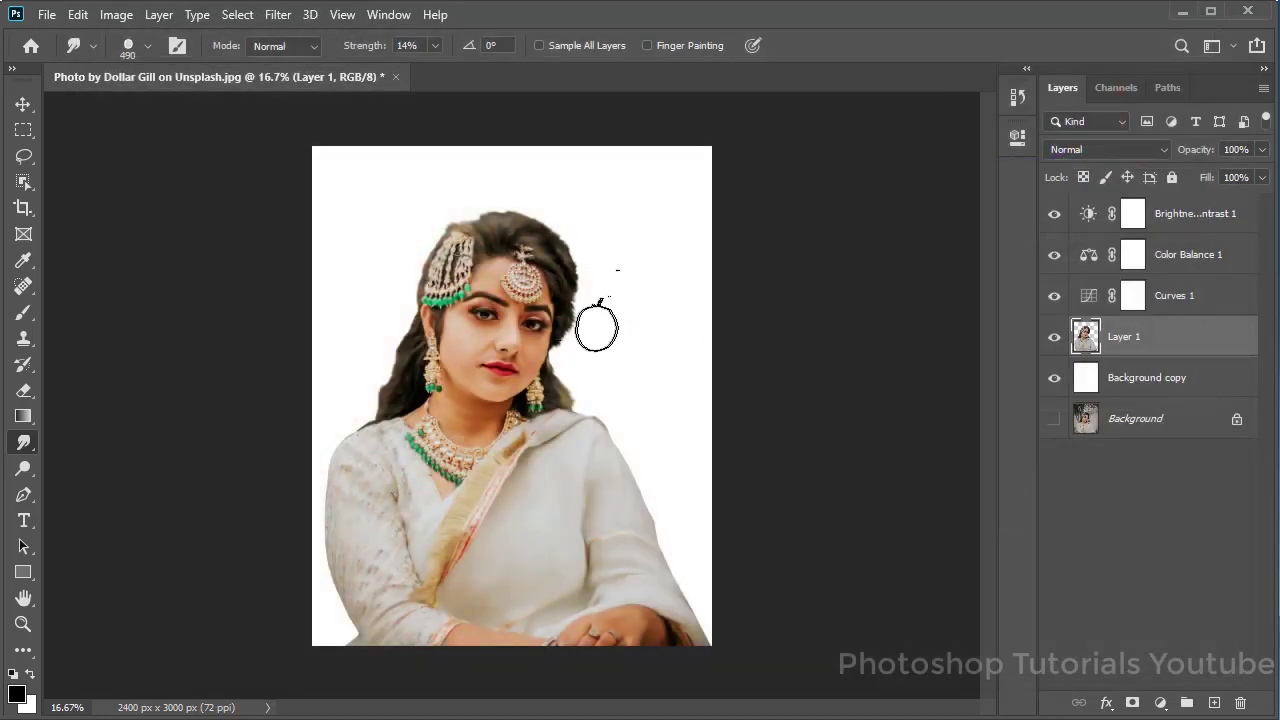
pyautogui.scroll(1, 482, 336)
pyautogui.scroll(1, 482, 336)
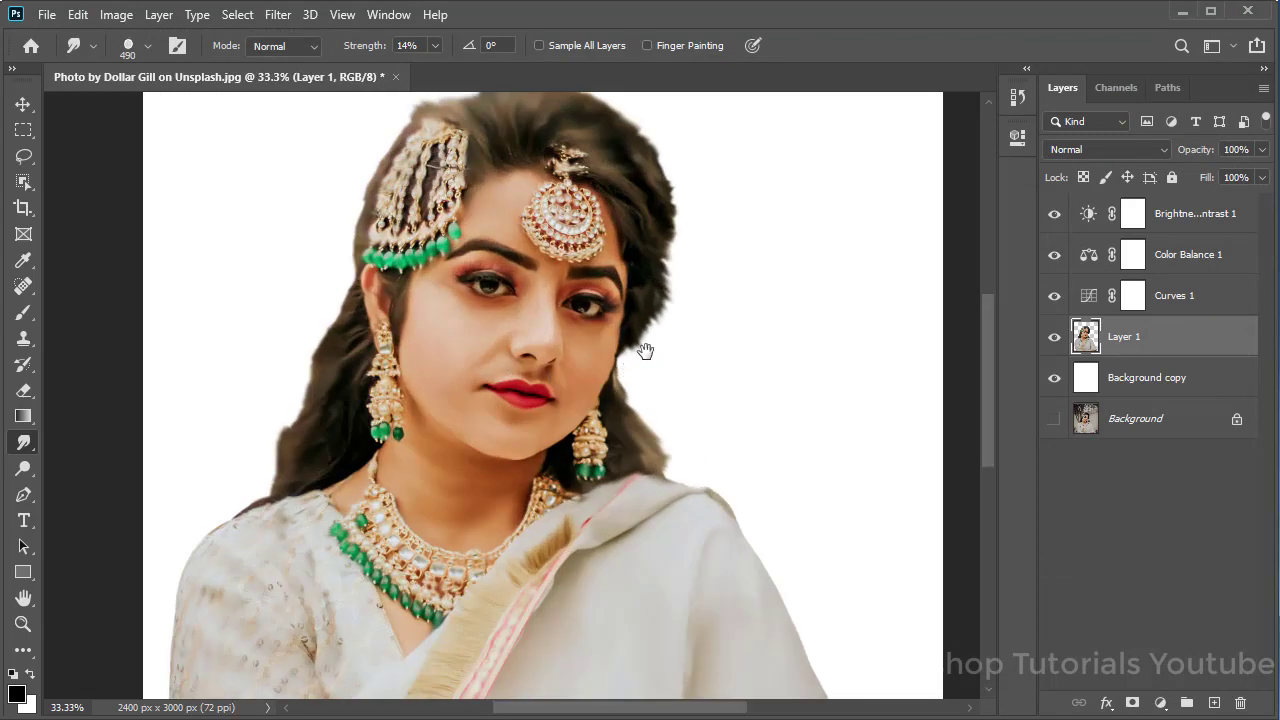
pyautogui.moveTo(645, 350)
pyautogui.mouseDown()
pyautogui.moveTo(658, 337)
pyautogui.moveTo(657, 382)
pyautogui.mouseUp()
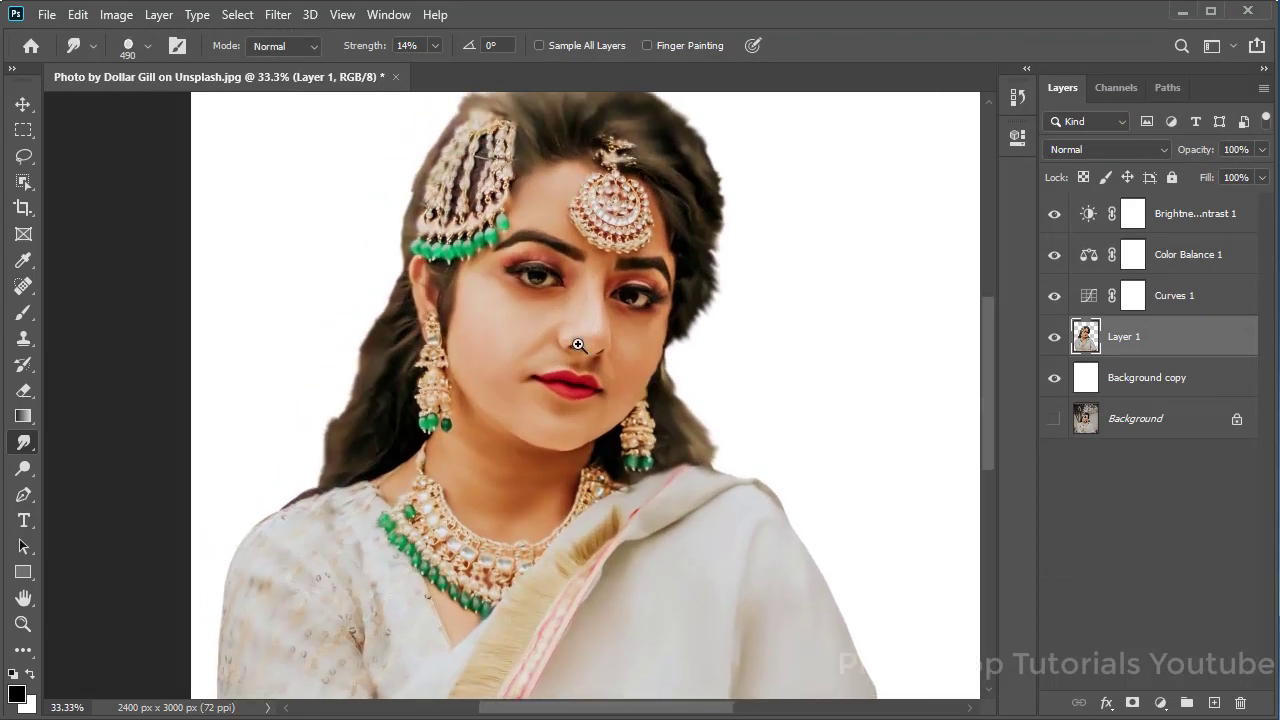
pyautogui.scroll(1, 603, 382)
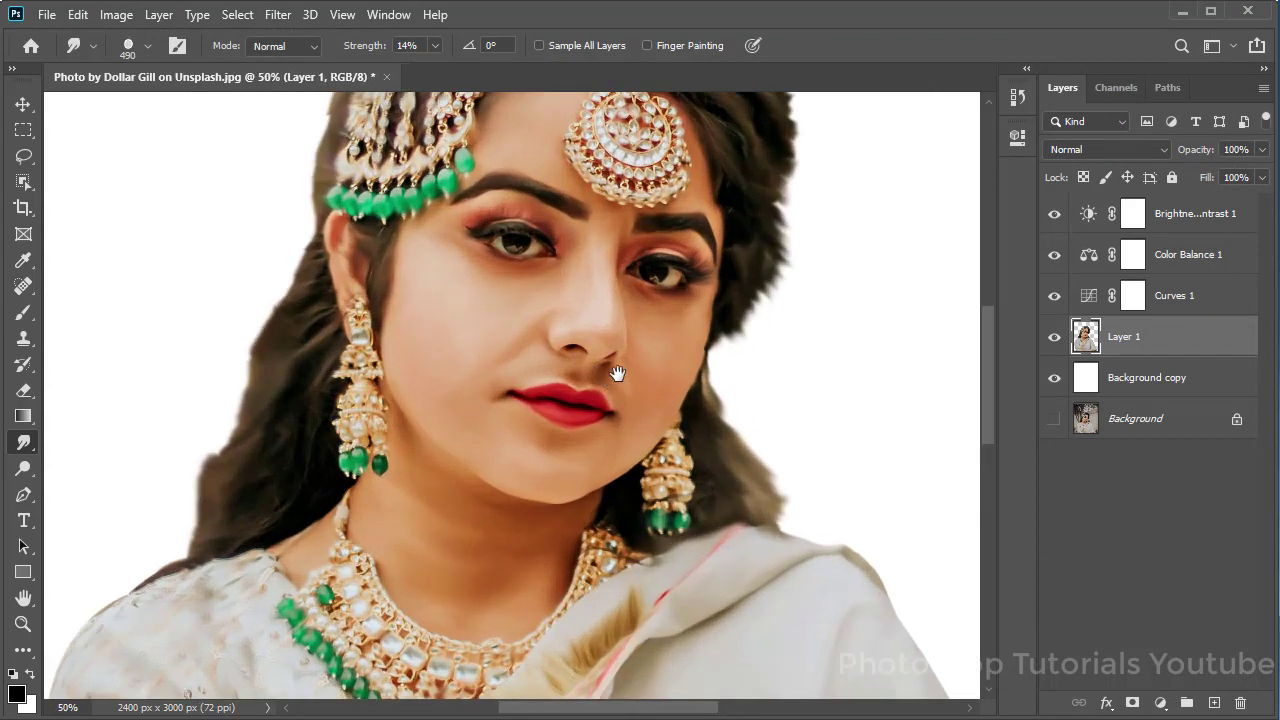
pyautogui.scroll(-1, 618, 372)
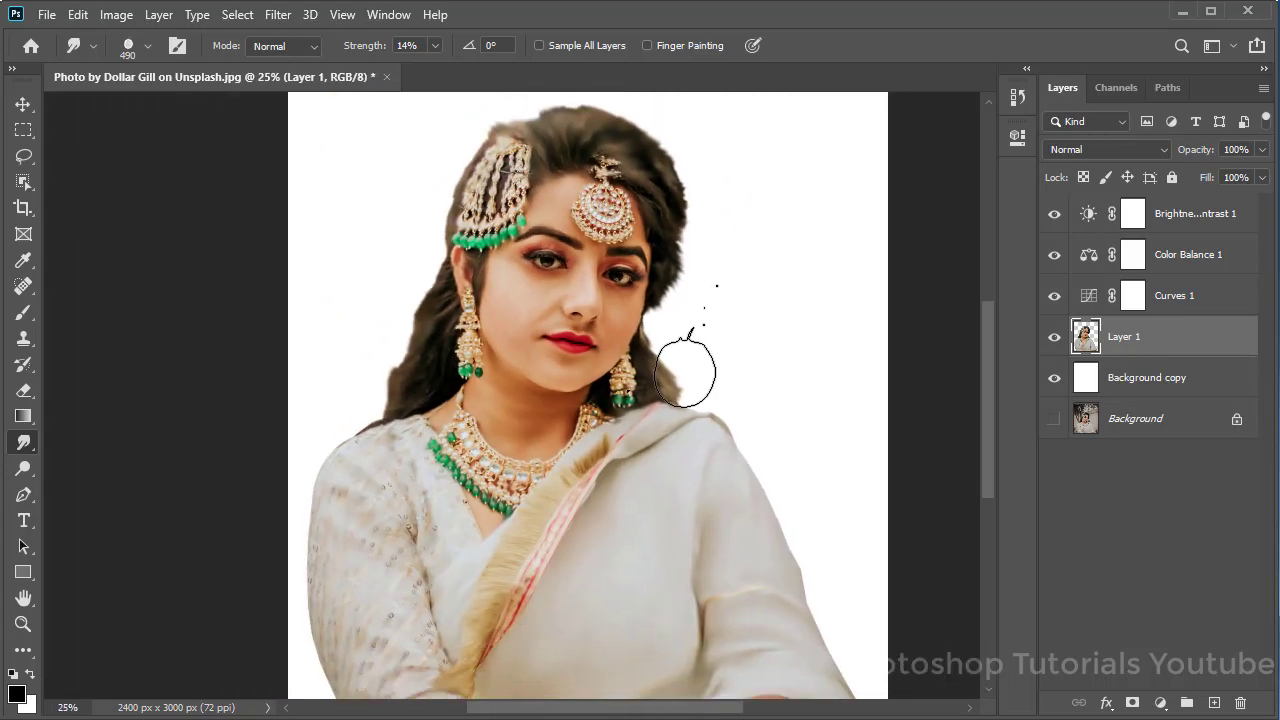
# Reopen the Camera Raw Filter and try small Reds saturation and luminance tweaks in HSL.
pyautogui.click(285, 17)
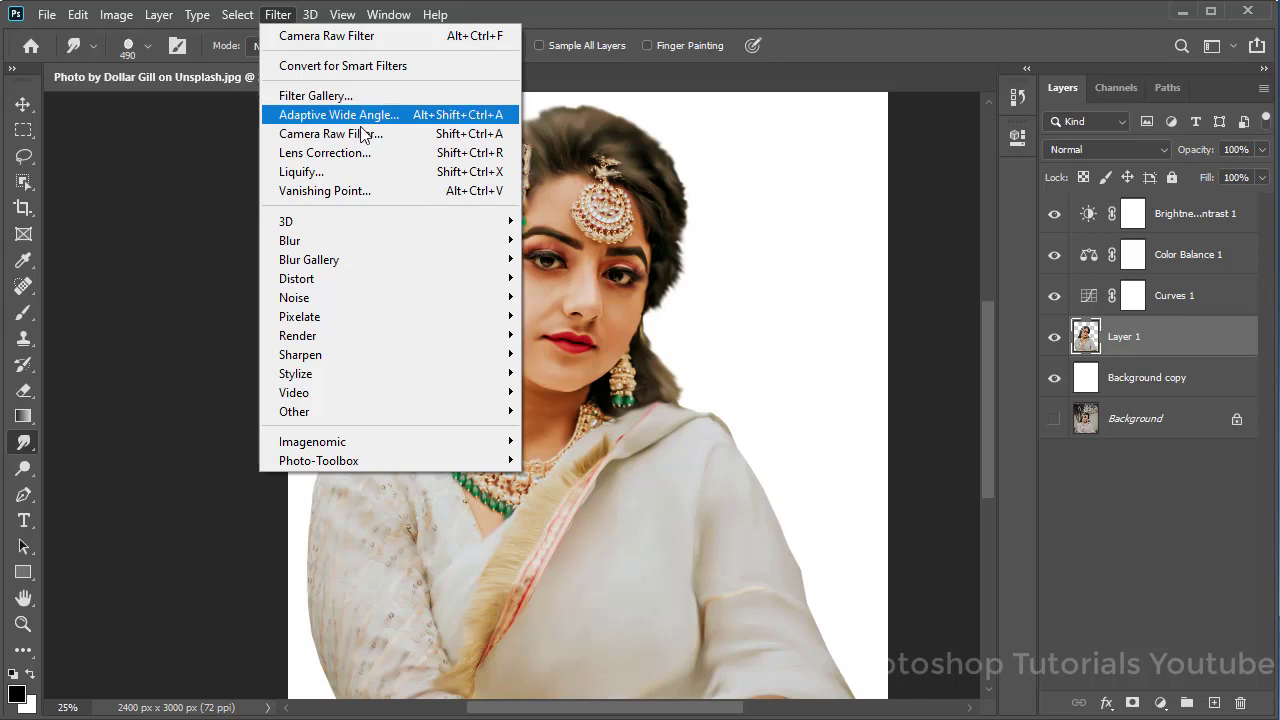
pyautogui.click(377, 134)
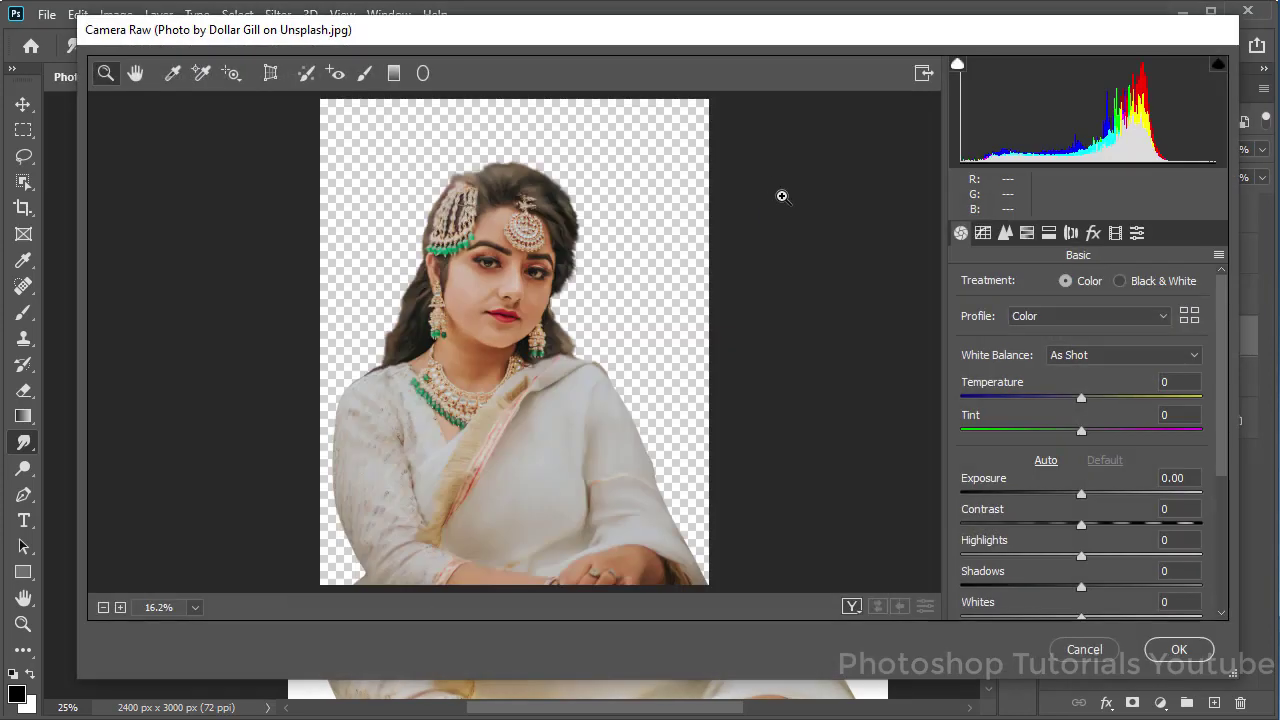
pyautogui.click(1048, 233)
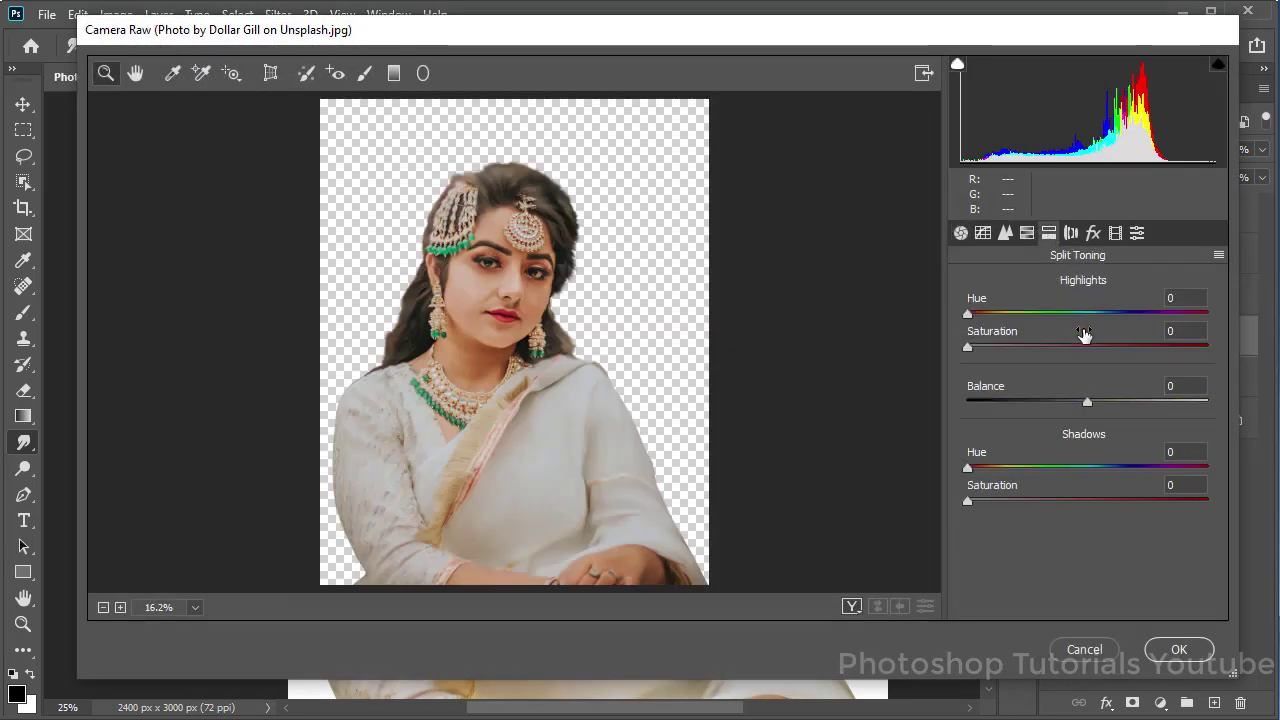
pyautogui.click(1027, 233)
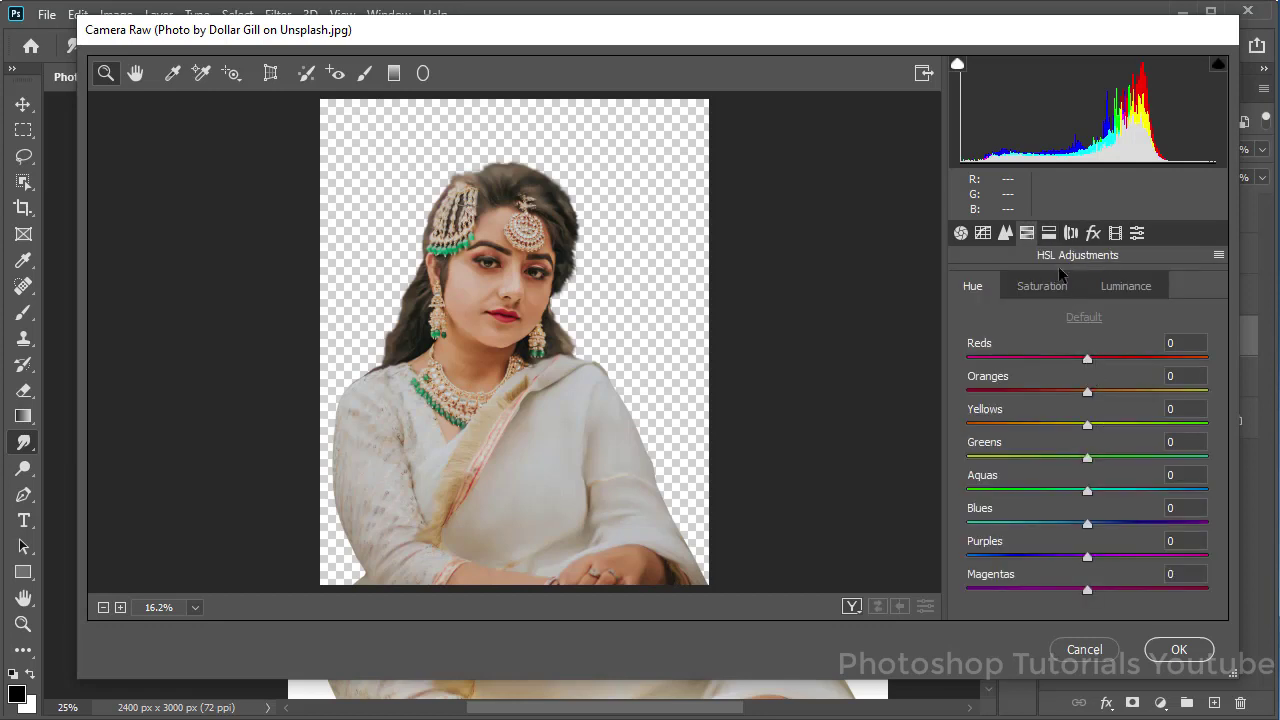
pyautogui.click(1060, 290)
pyautogui.moveTo(1088, 359); pyautogui.dragTo(1077, 381)
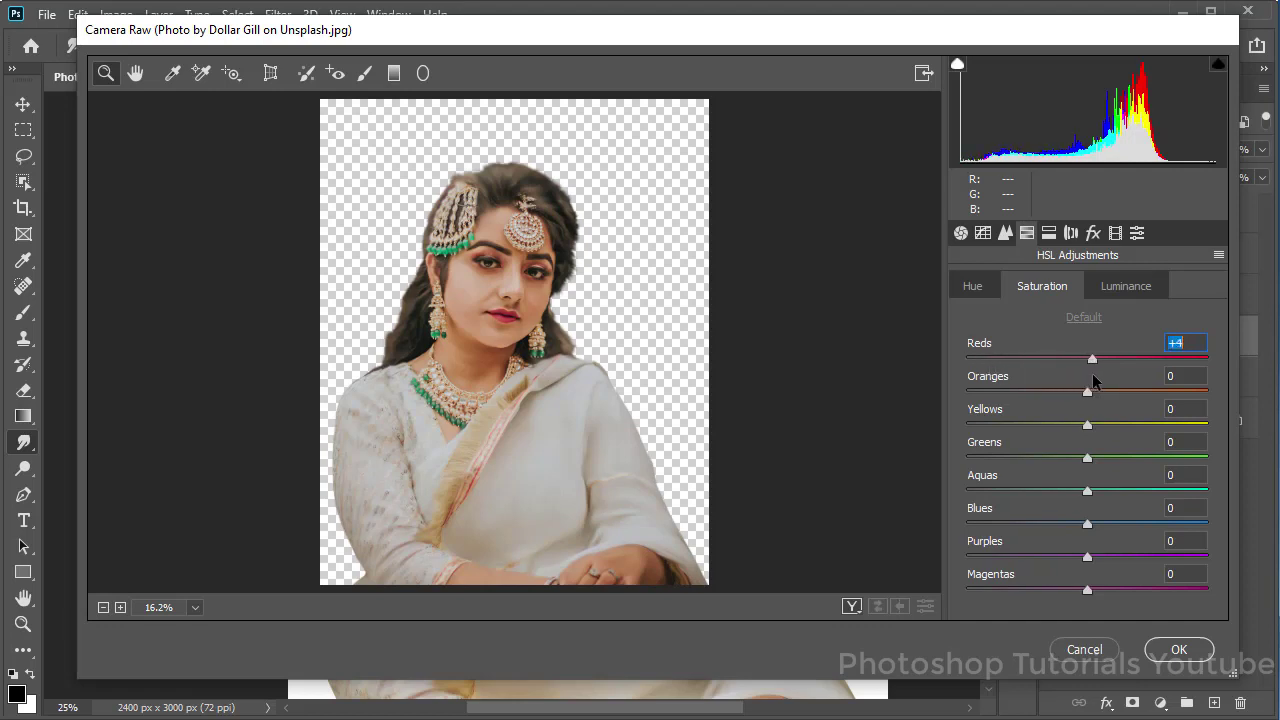
pyautogui.click(1126, 286)
pyautogui.moveTo(1088, 360); pyautogui.dragTo(1104, 364)
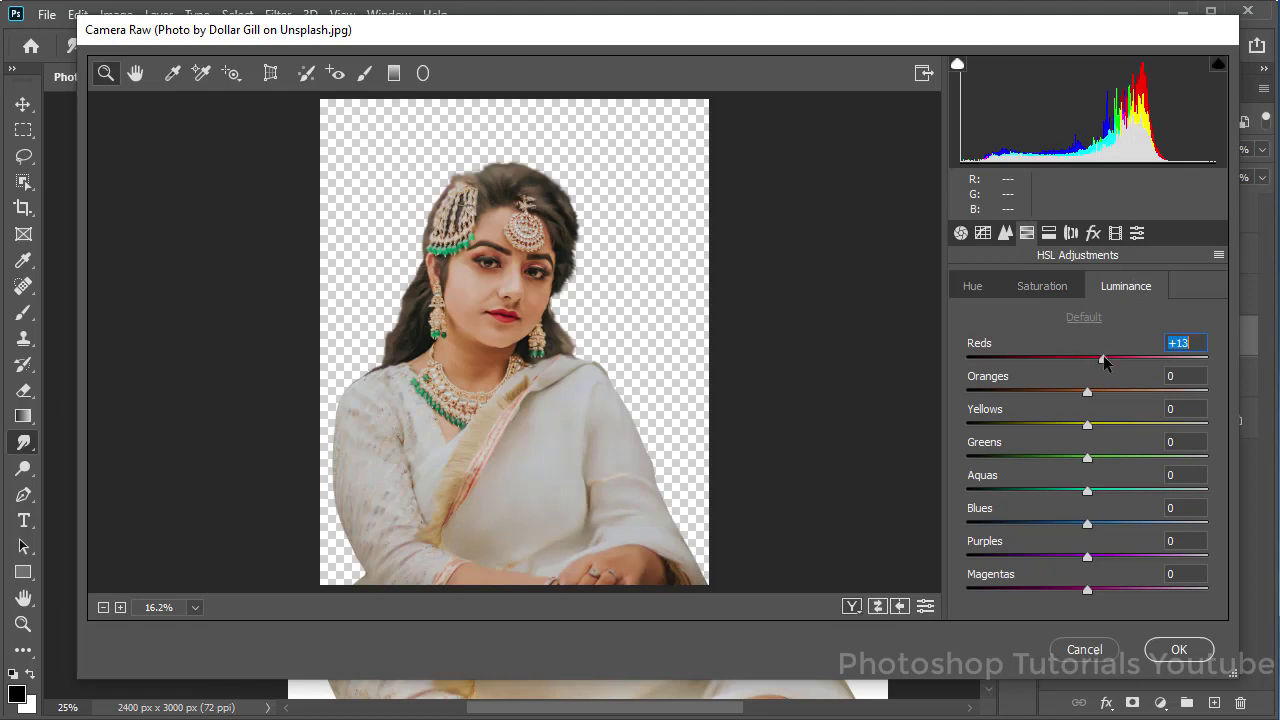
# Shift the Greens and Aquas hues in opposite directions and set the Reds hue to +7.
pyautogui.click(1038, 287)
pyautogui.click(973, 287)
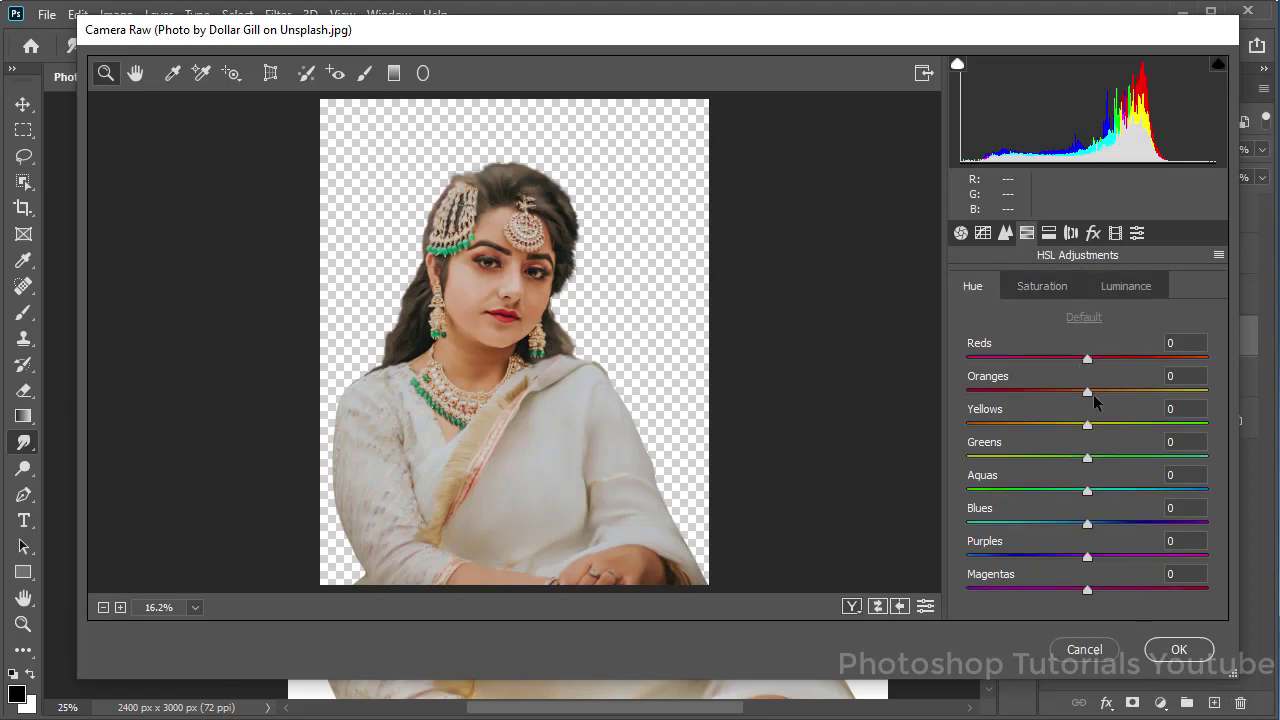
pyautogui.moveTo(1088, 458); pyautogui.dragTo(1093, 462)
pyautogui.moveTo(1088, 492); pyautogui.dragTo(1013, 497)
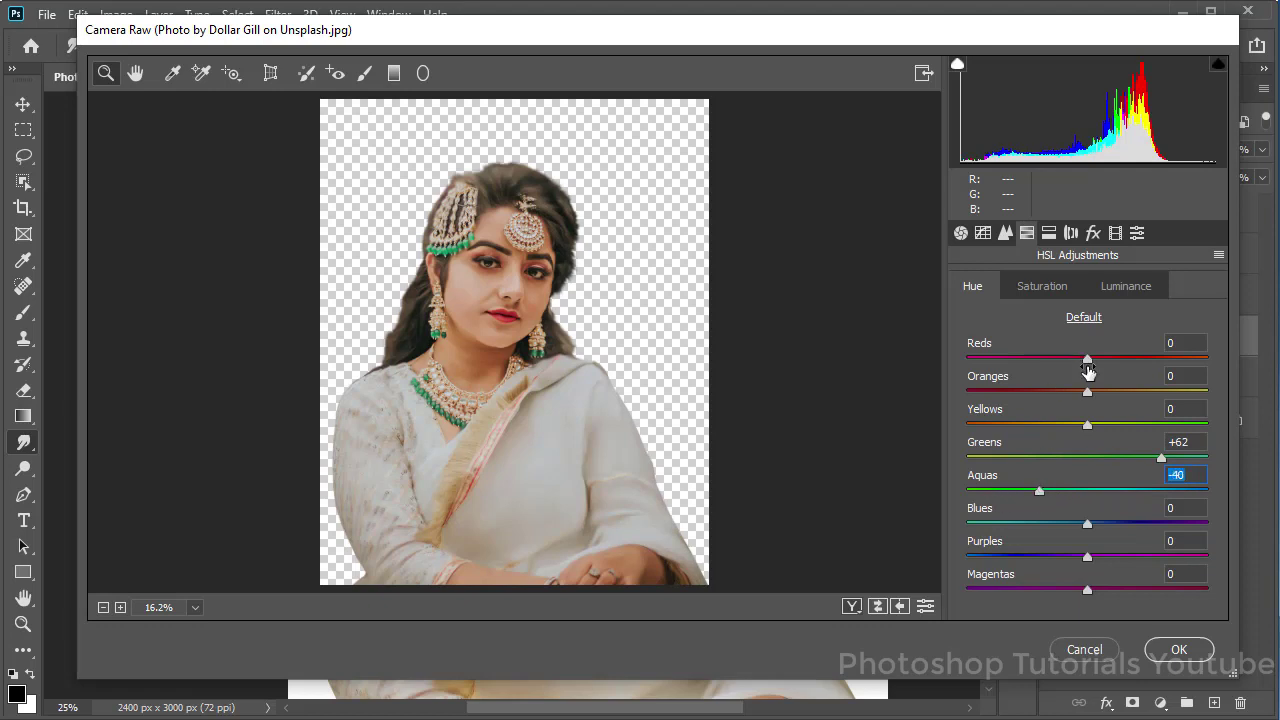
pyautogui.moveTo(1088, 360); pyautogui.dragTo(1095, 360)
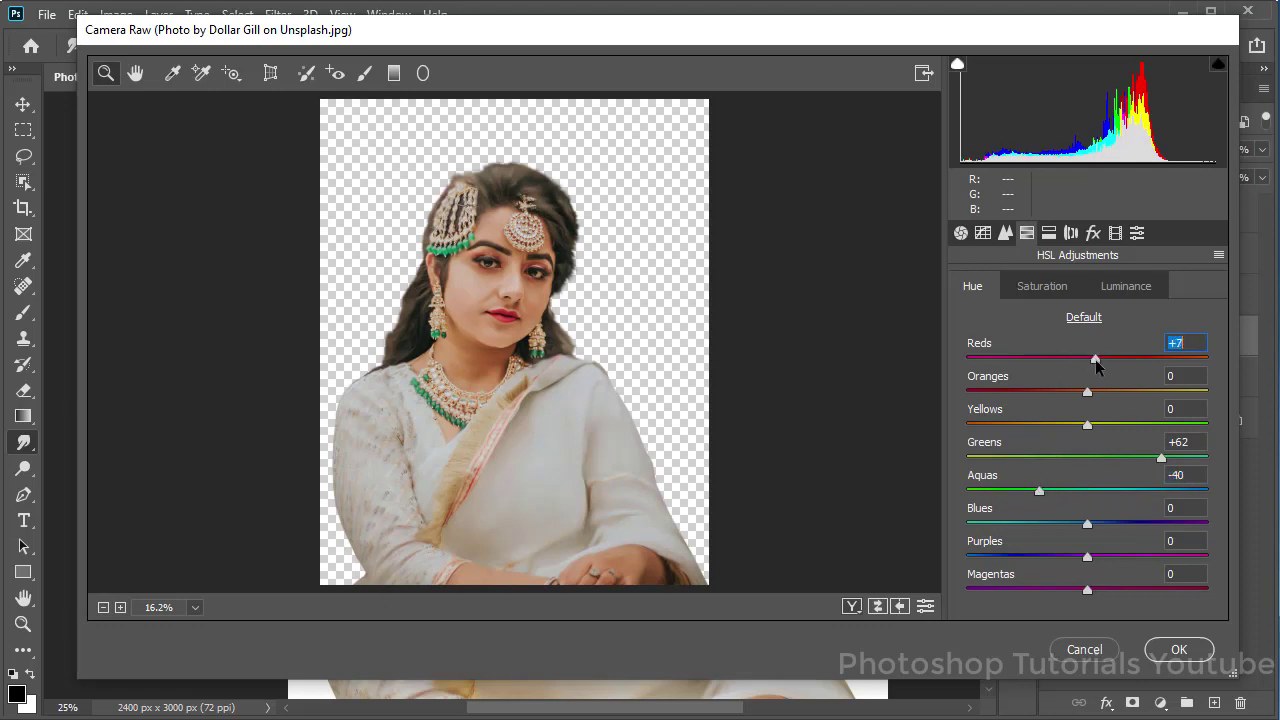
# Raise the Reds saturation to +43 after inspecting the face, and apply the Camera Raw adjustment.
pyautogui.scroll(1, 499, 300)
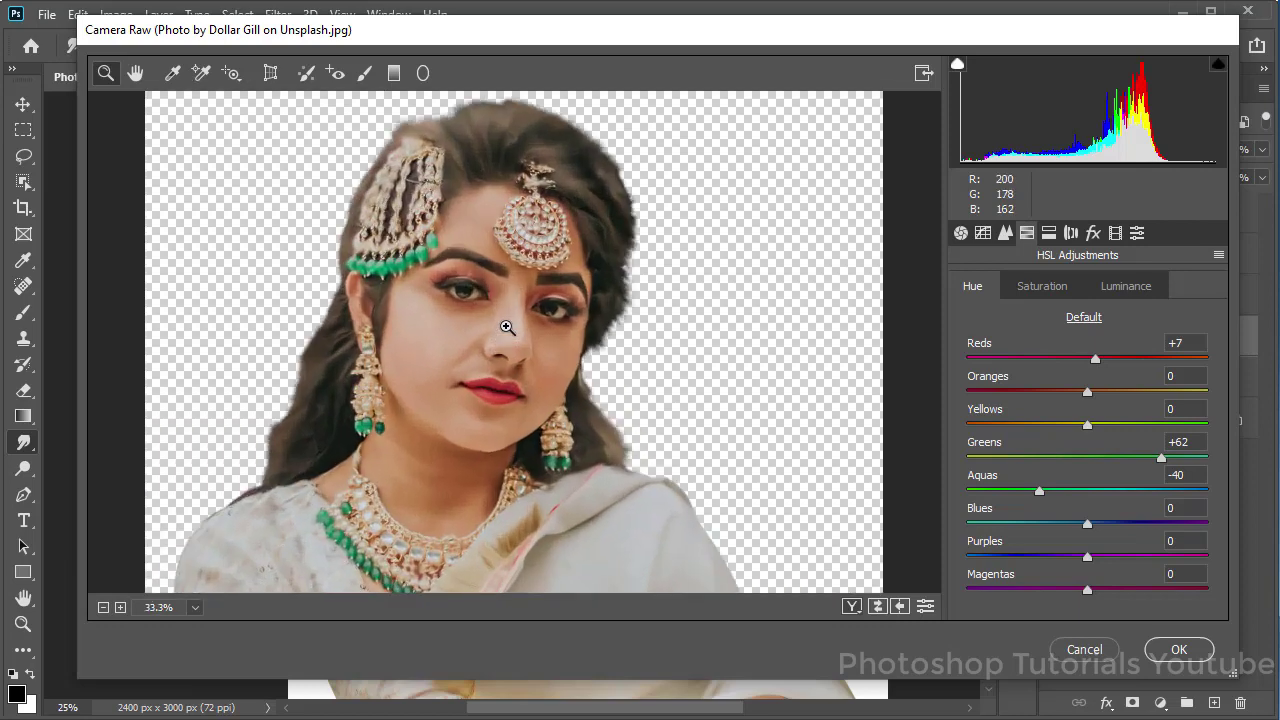
pyautogui.scroll(1, 500, 329)
pyautogui.moveTo(543, 371); pyautogui.dragTo(634, 337)
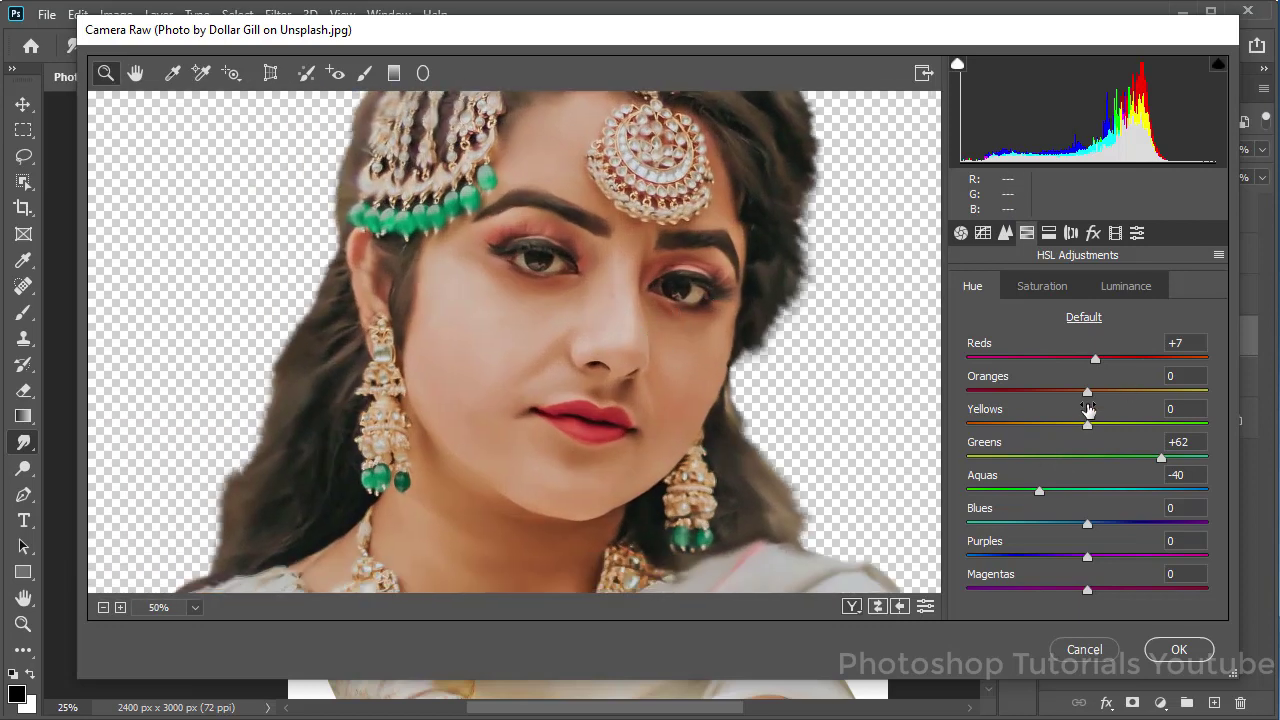
pyautogui.moveTo(1090, 390)
pyautogui.mouseDown()
pyautogui.moveTo(1135, 395)
pyautogui.moveTo(1071, 407)
pyautogui.moveTo(1096, 408)
pyautogui.mouseUp()
pyautogui.click(1058, 290)
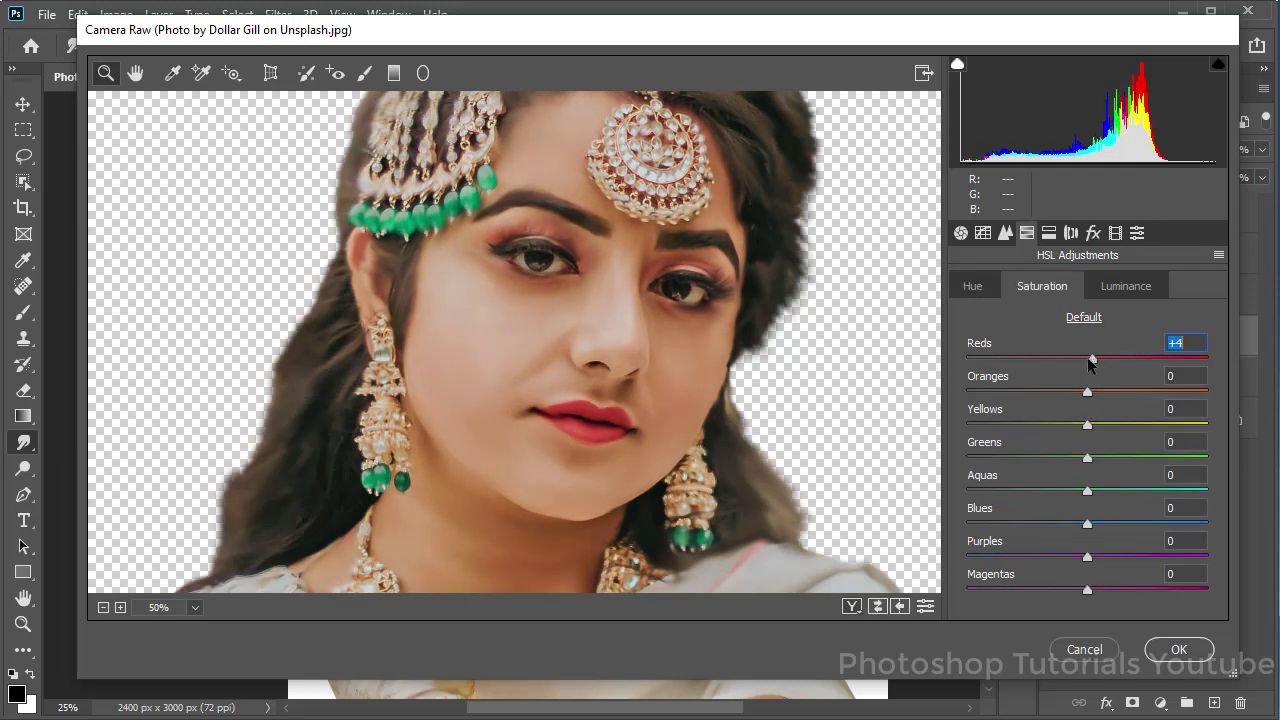
pyautogui.moveTo(1105, 359); pyautogui.dragTo(1138, 360)
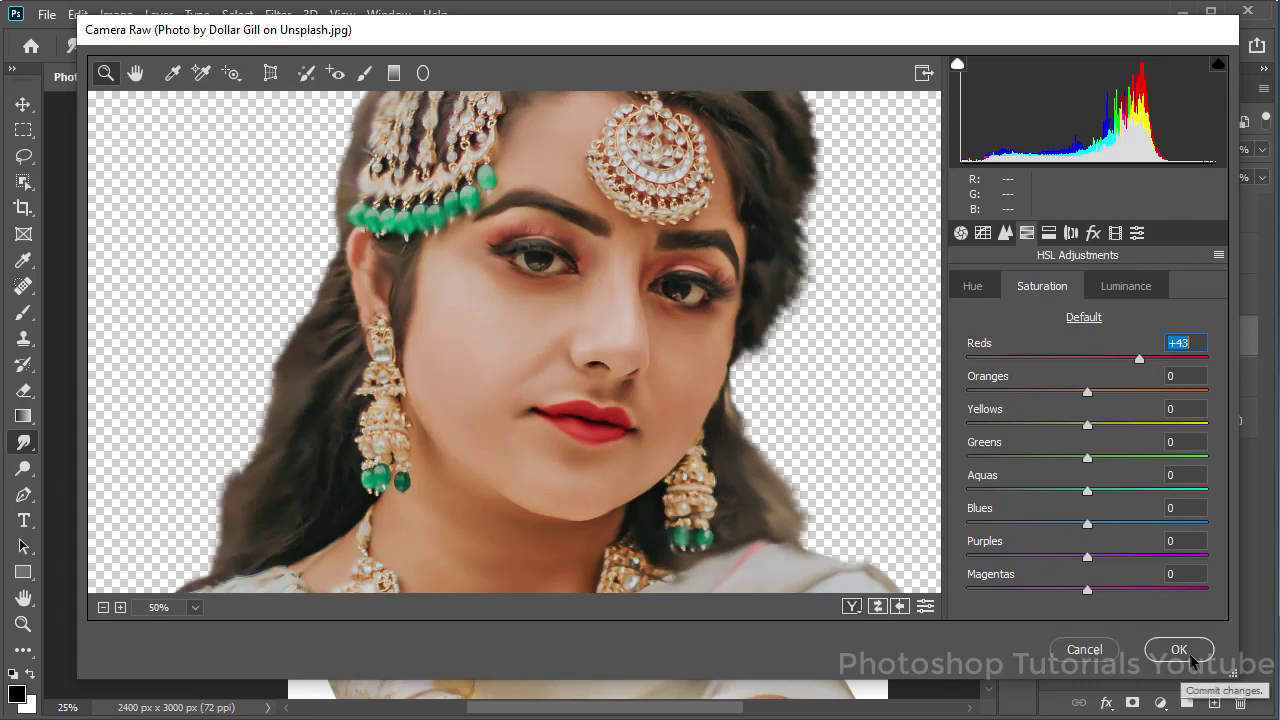
pyautogui.click(1179, 650)
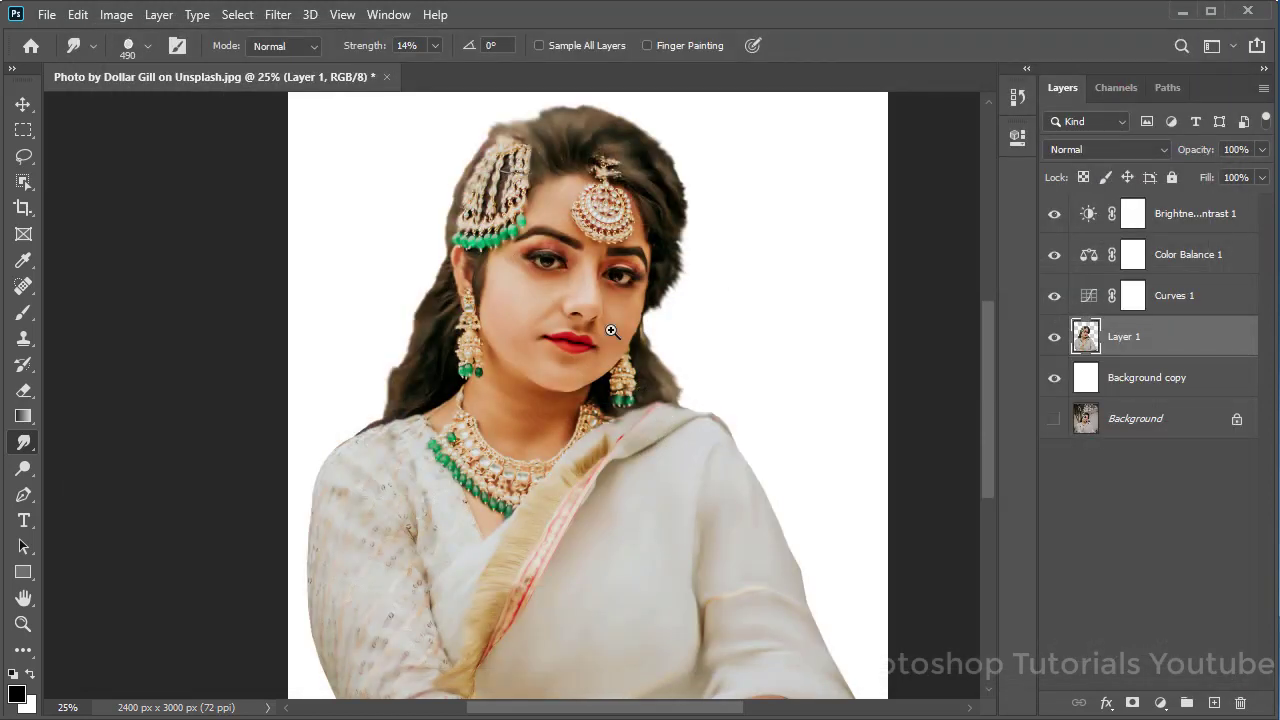
# Zoom in to inspect the face, zoom back out to fit, and select the Background copy layer.
pyautogui.scroll(1, 591, 324)
pyautogui.scroll(1, 591, 324)
pyautogui.moveTo(647, 307); pyautogui.dragTo(632, 360)
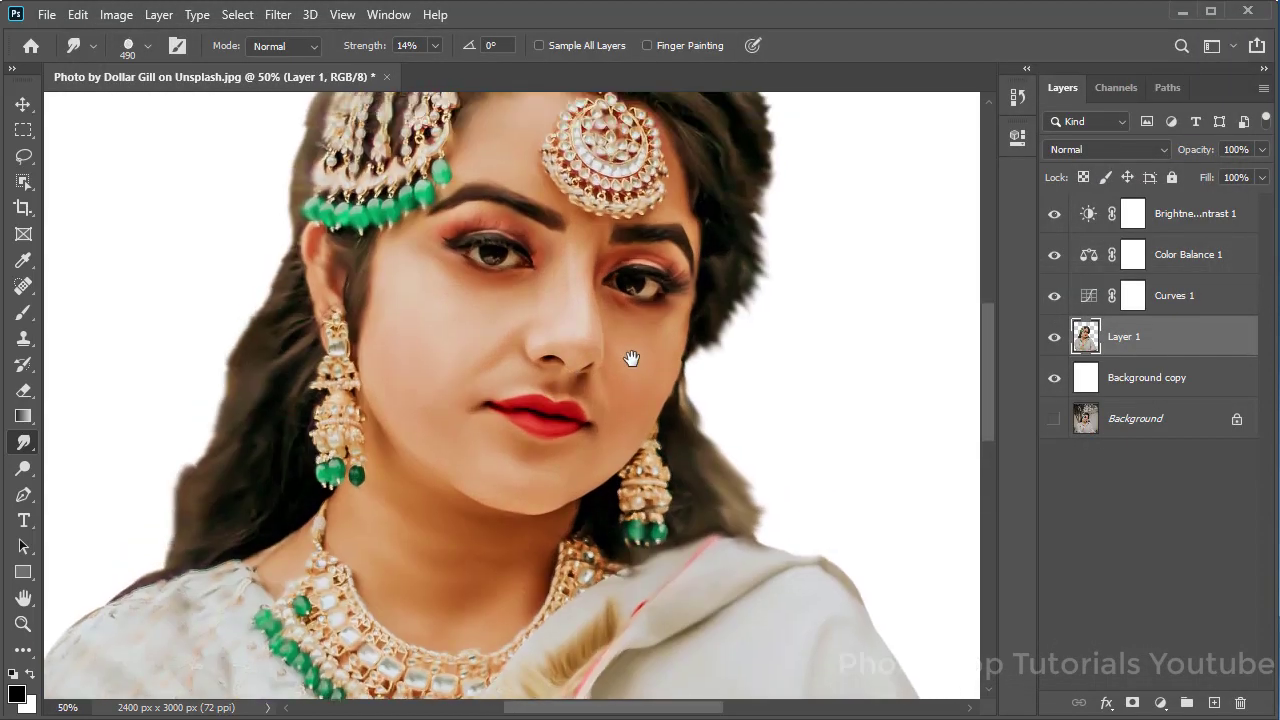
pyautogui.scroll(-1, 641, 331)
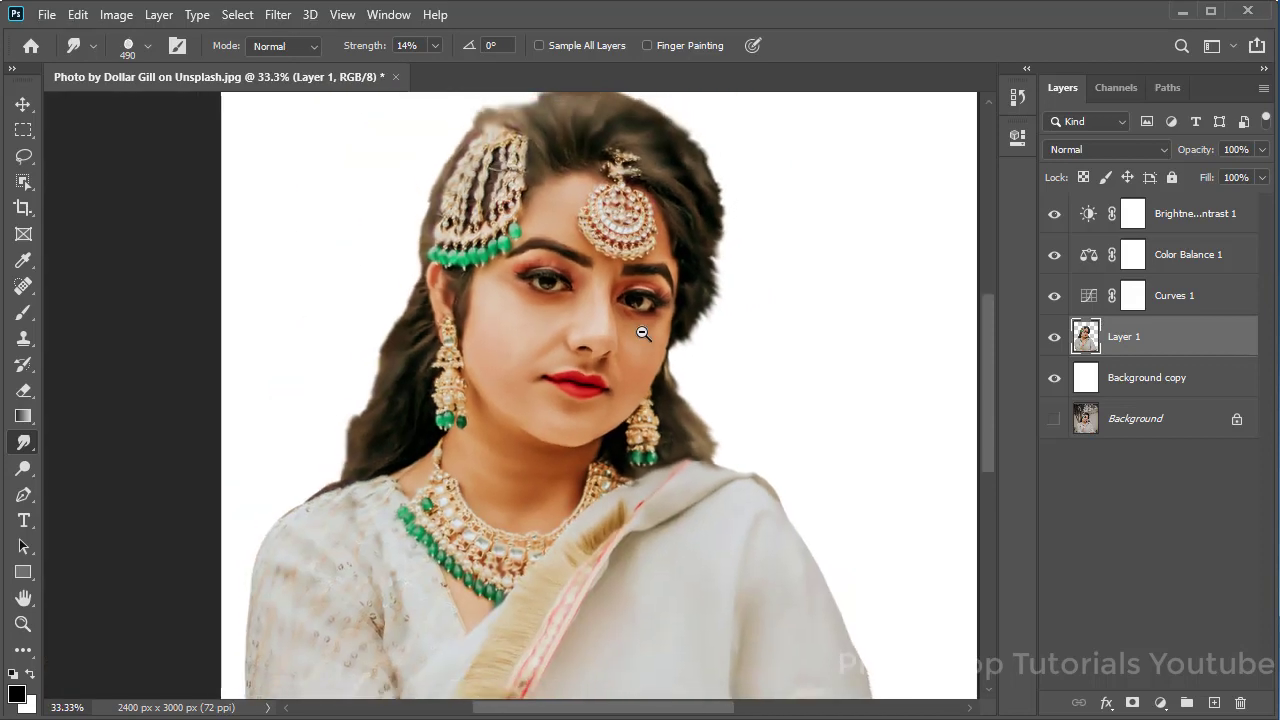
pyautogui.scroll(-1, 700, 363)
pyautogui.scroll(-1, 700, 363)
pyautogui.scroll(-1, 700, 363)
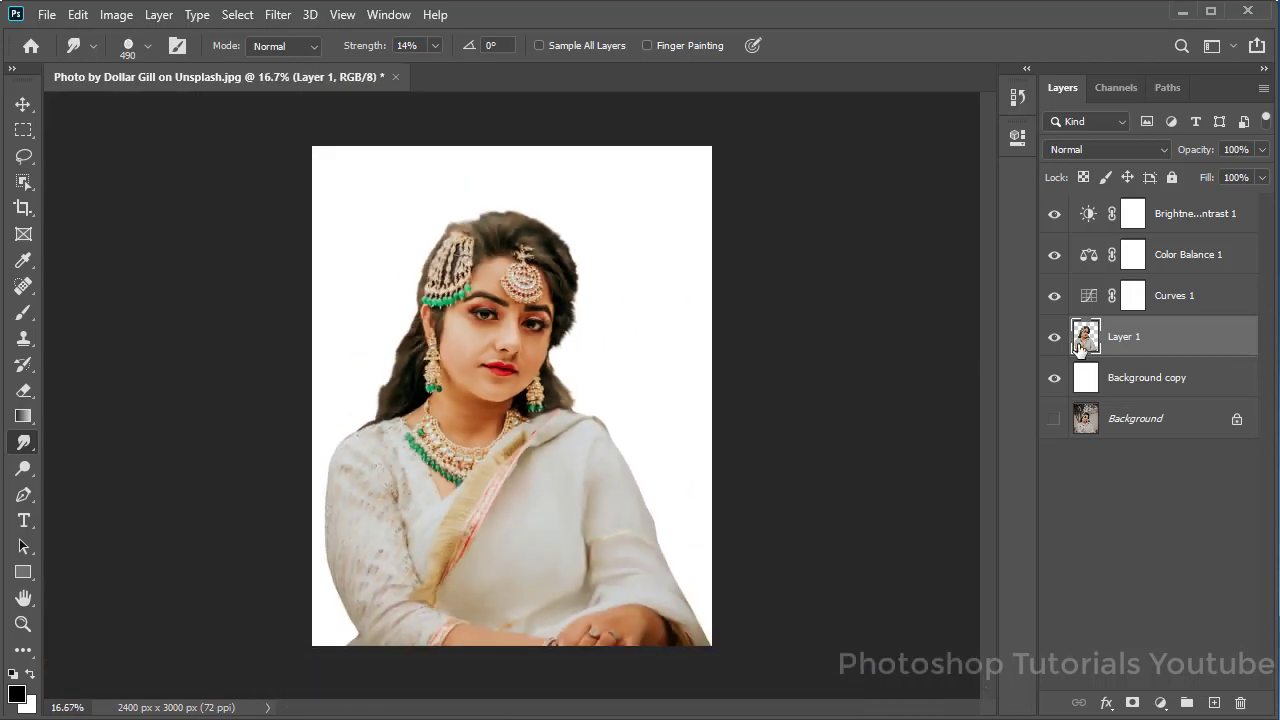
pyautogui.click(1110, 378)
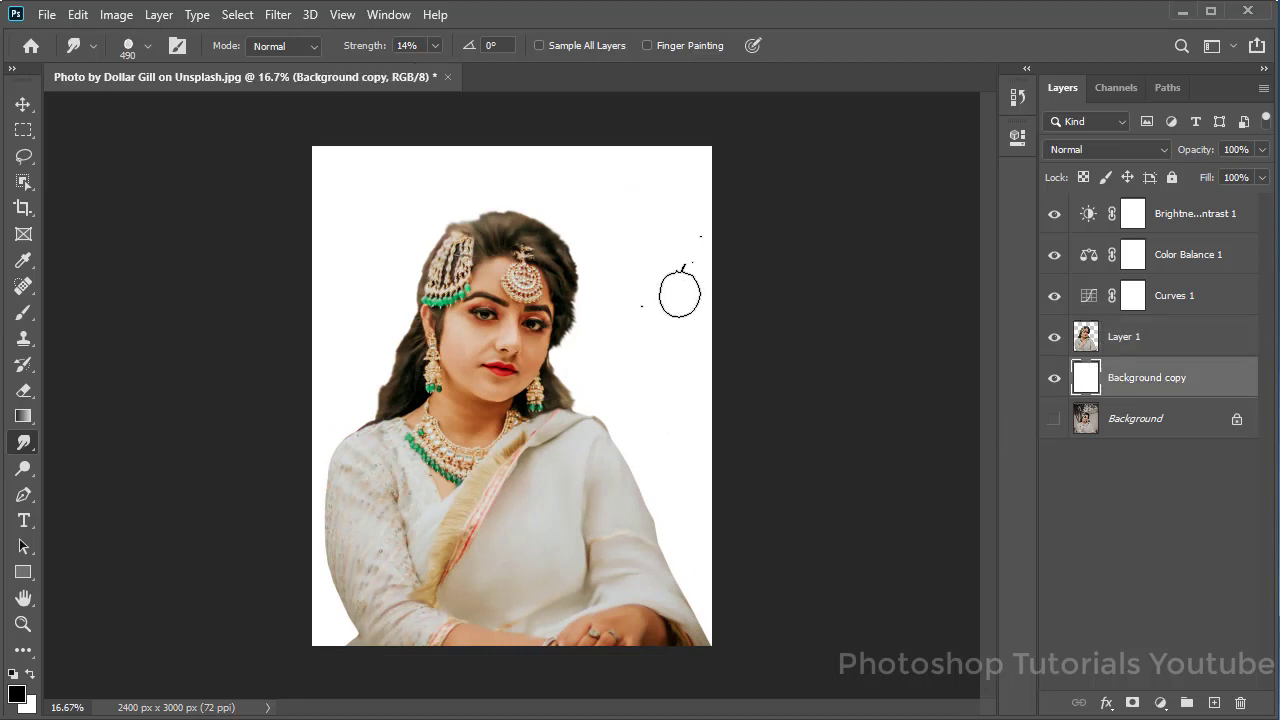
# Pick the cloud brush preset from the right-click brush presets list.
pyautogui.rightClick(680, 293)
pyautogui.scroll(-1, 850, 521)
pyautogui.scroll(-1, 852, 519)
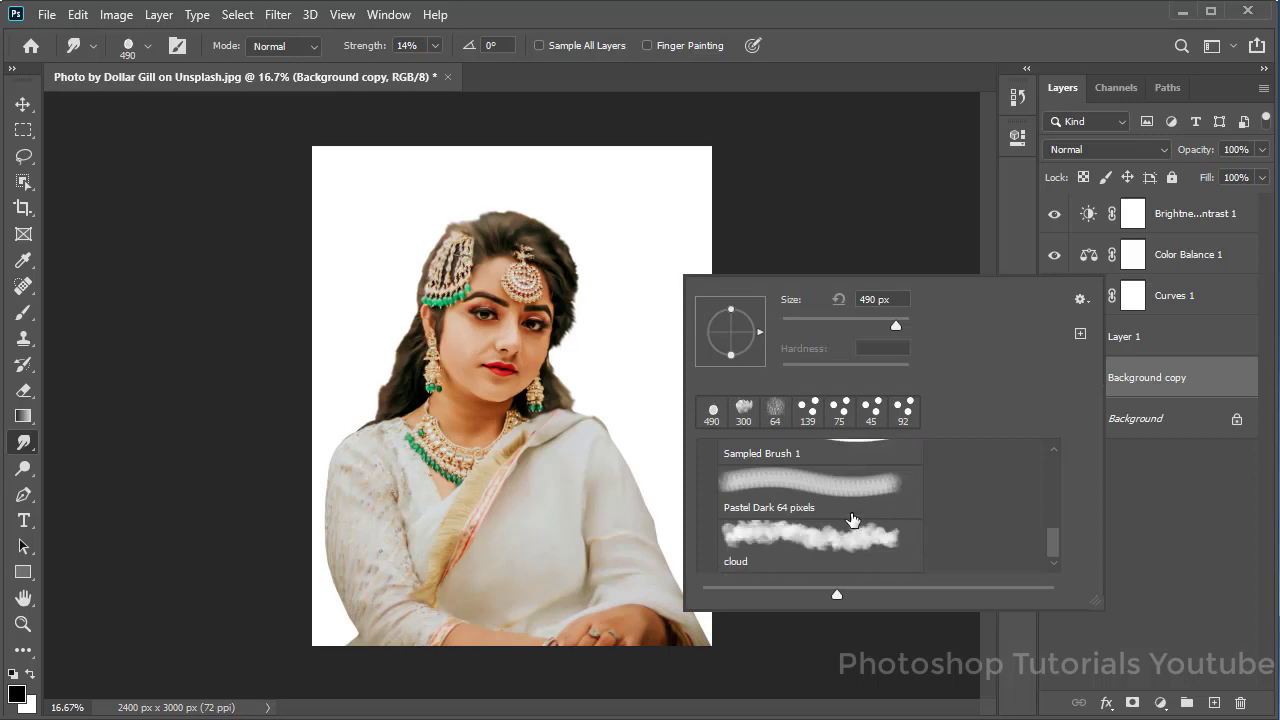
pyautogui.click(833, 538)
pyautogui.press('Return')
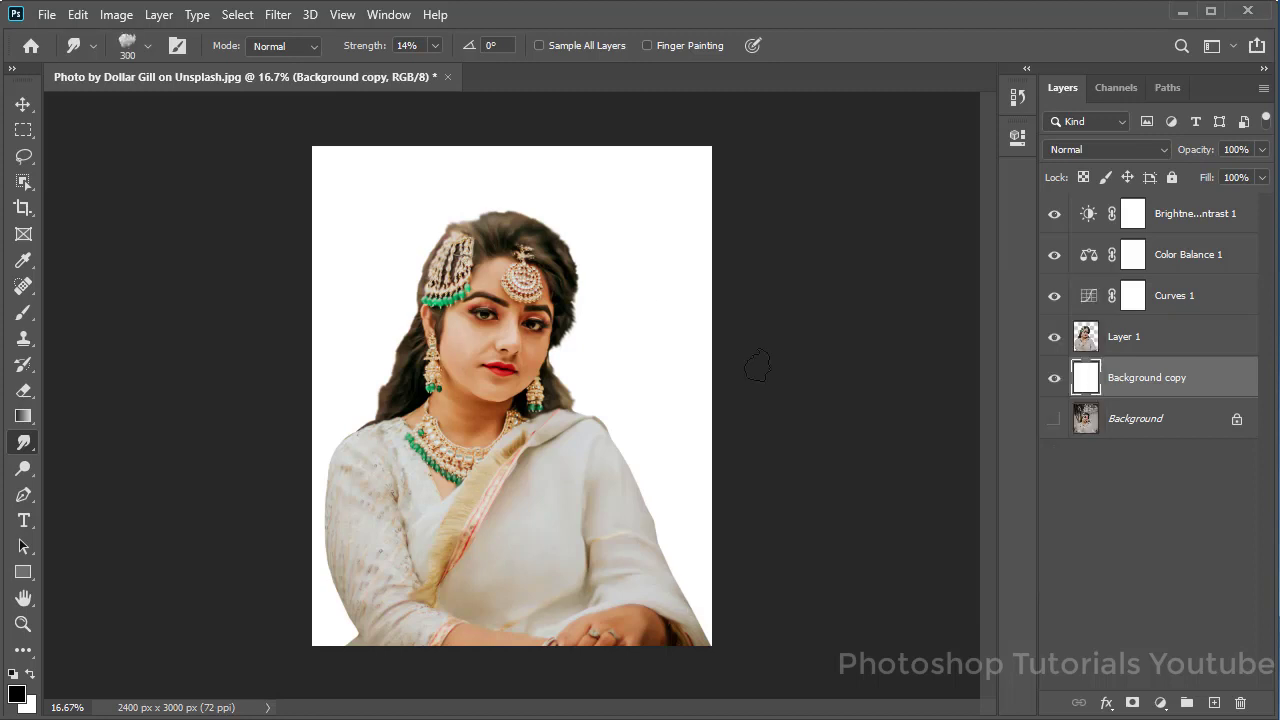
# Toggle the Background copy layer's visibility to check the portrait cut-out.
pyautogui.click(1054, 381)
pyautogui.click(1054, 381)
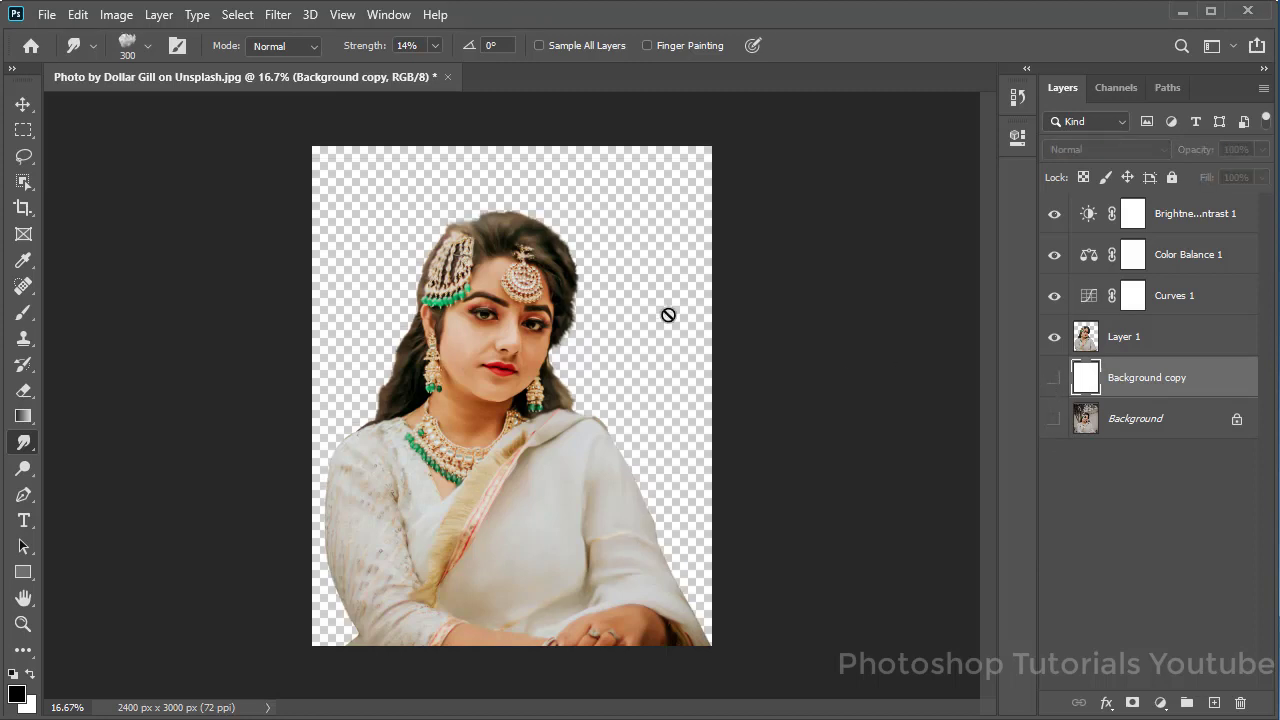
pyautogui.click(1054, 378)
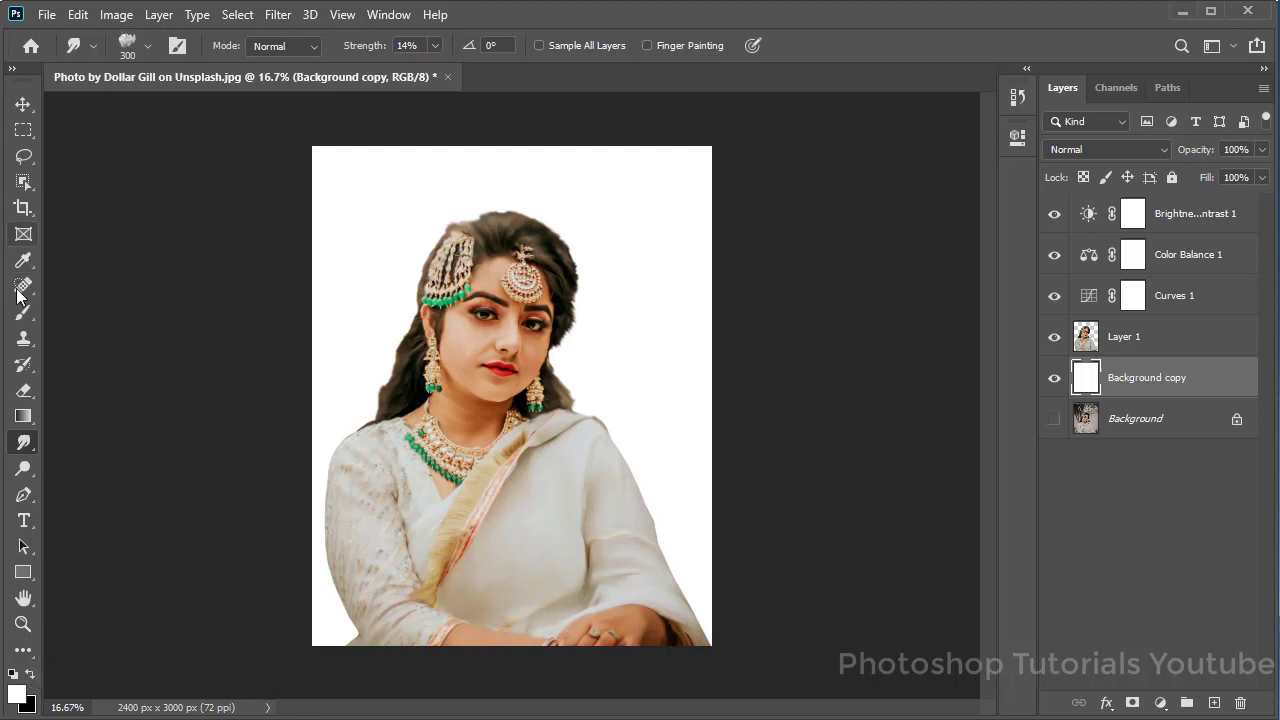
# With the Brush tool and cloud preset, paint a dark test dab beside her head.
pyautogui.click(22, 316)
pyautogui.rightClick(647, 263)
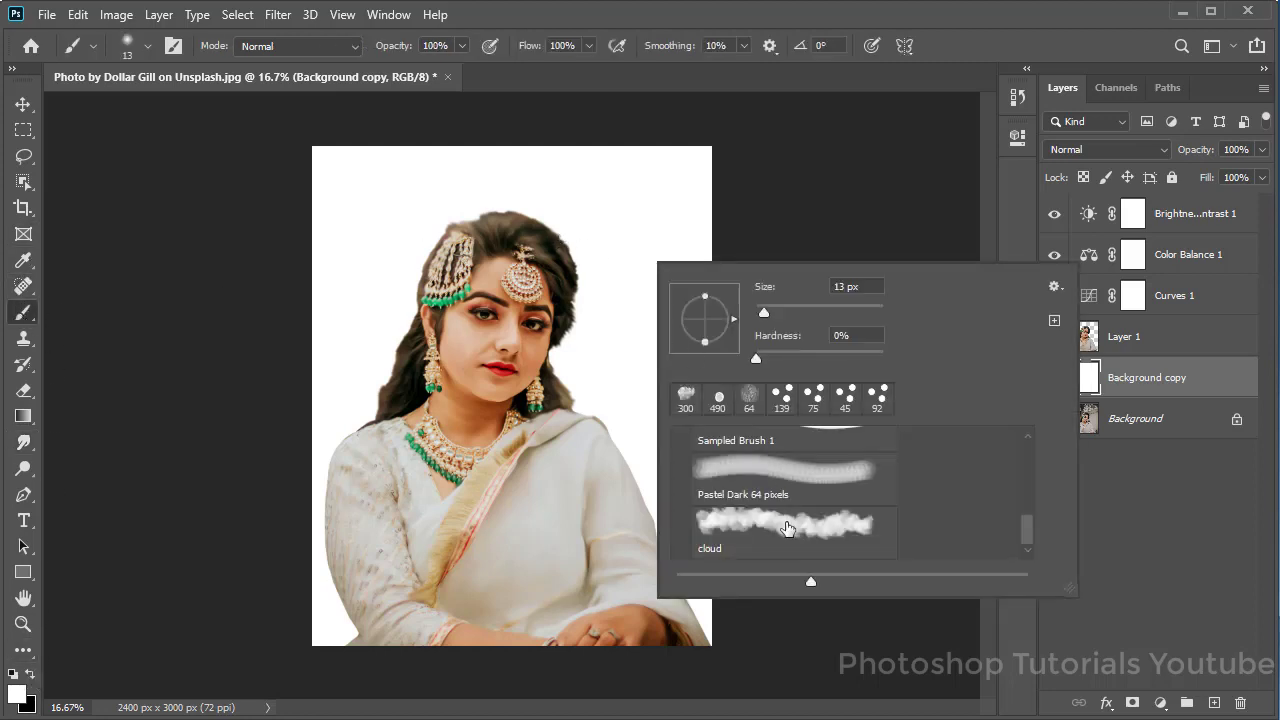
pyautogui.click(777, 514)
pyautogui.press('Return')
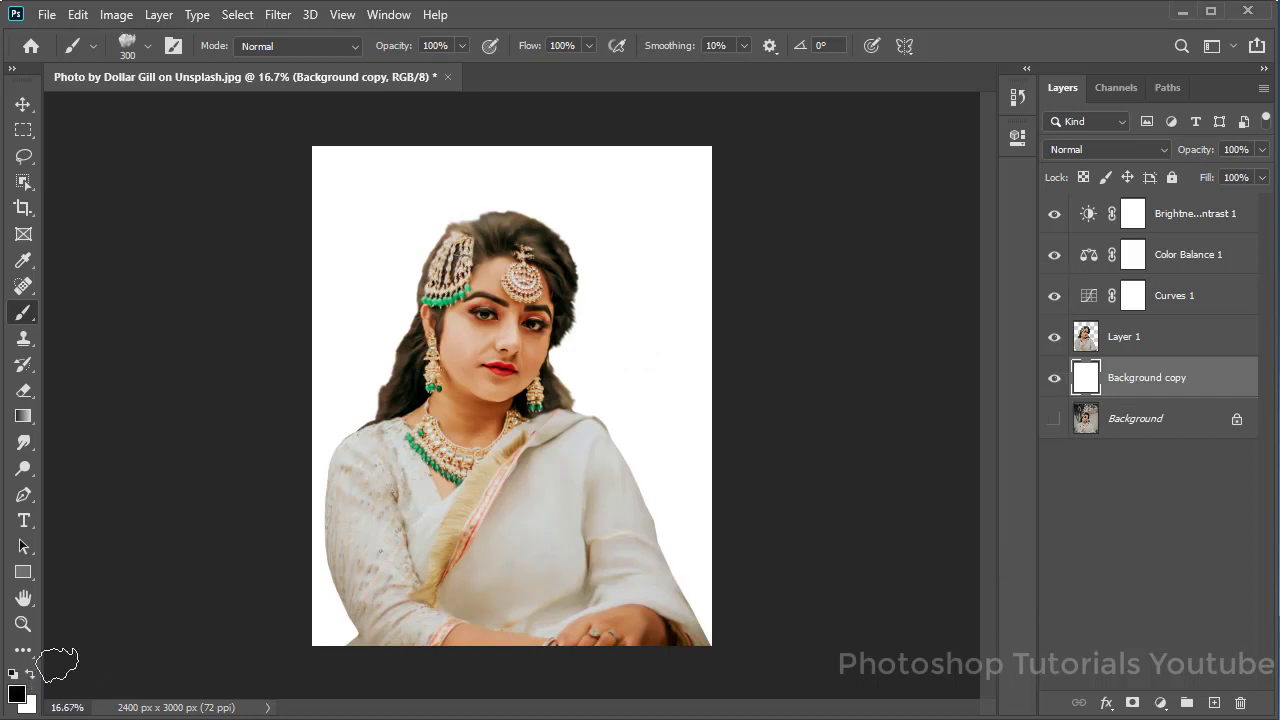
pyautogui.moveTo(662, 326); pyautogui.dragTo(659, 373)
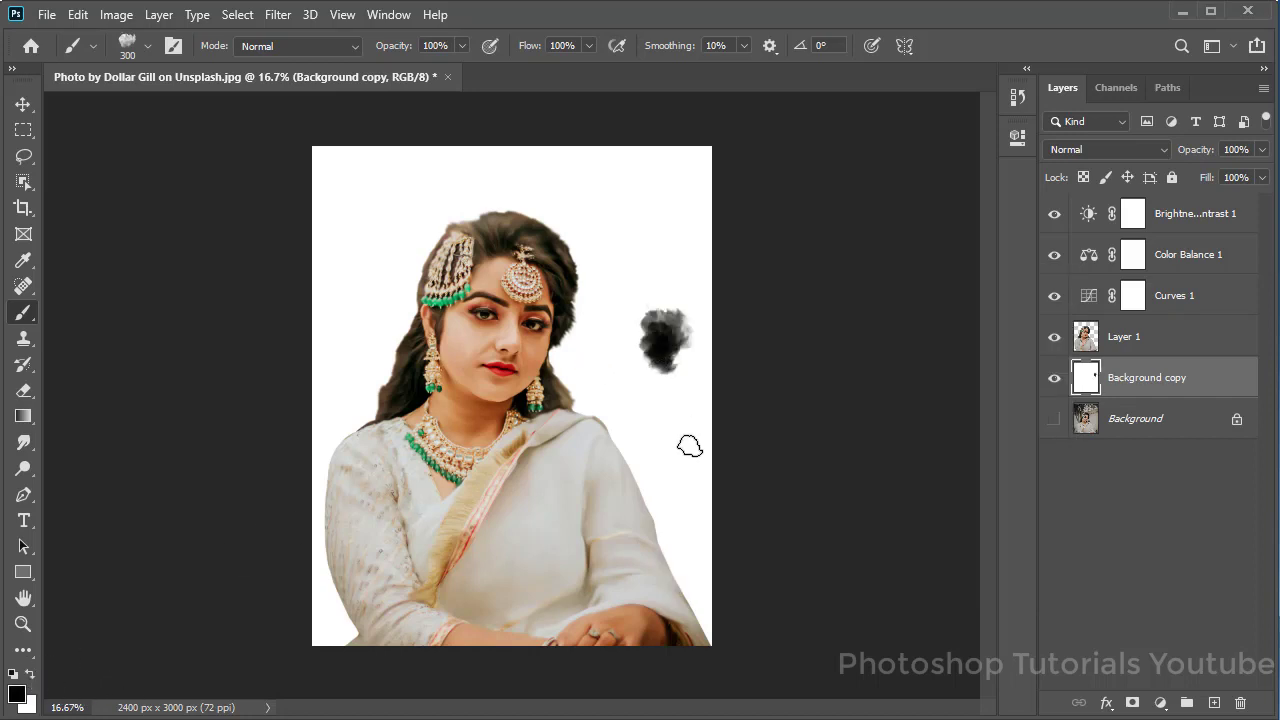
# Undo the dark test dab and set the foreground colour to a vivid blue-violet.
pyautogui.hotkey('ctrl', 'z')
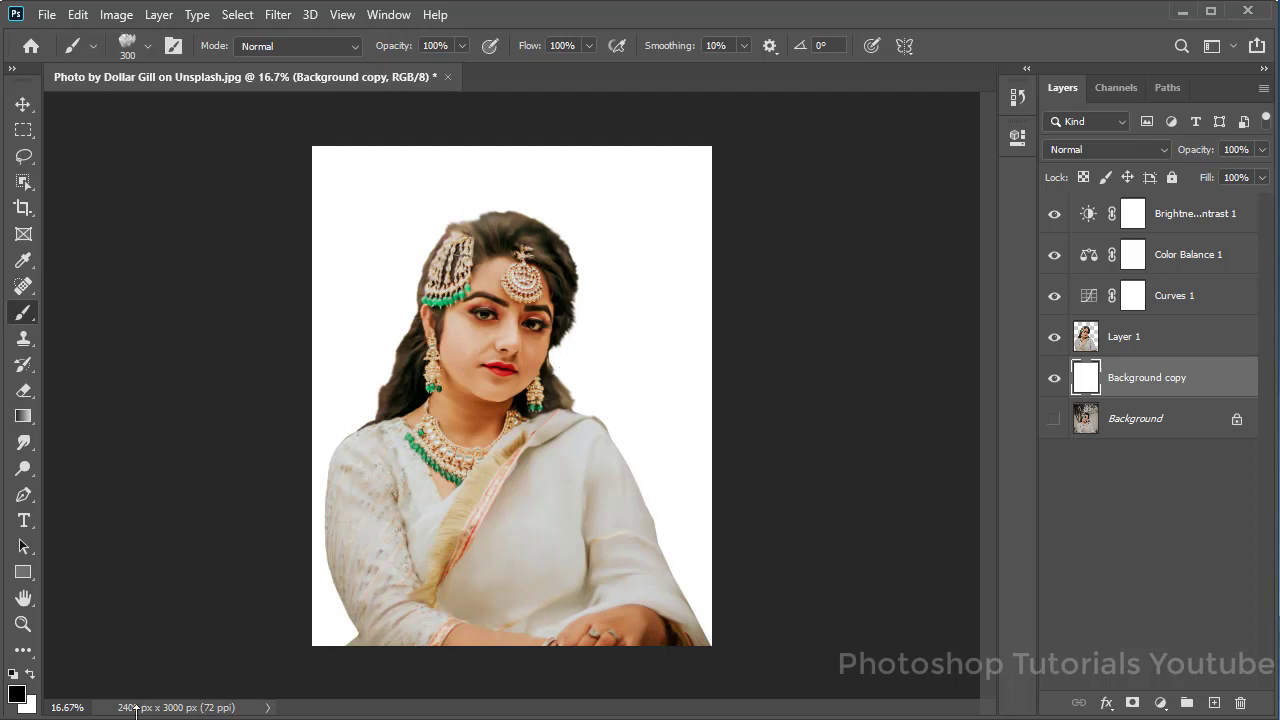
pyautogui.click(18, 694)
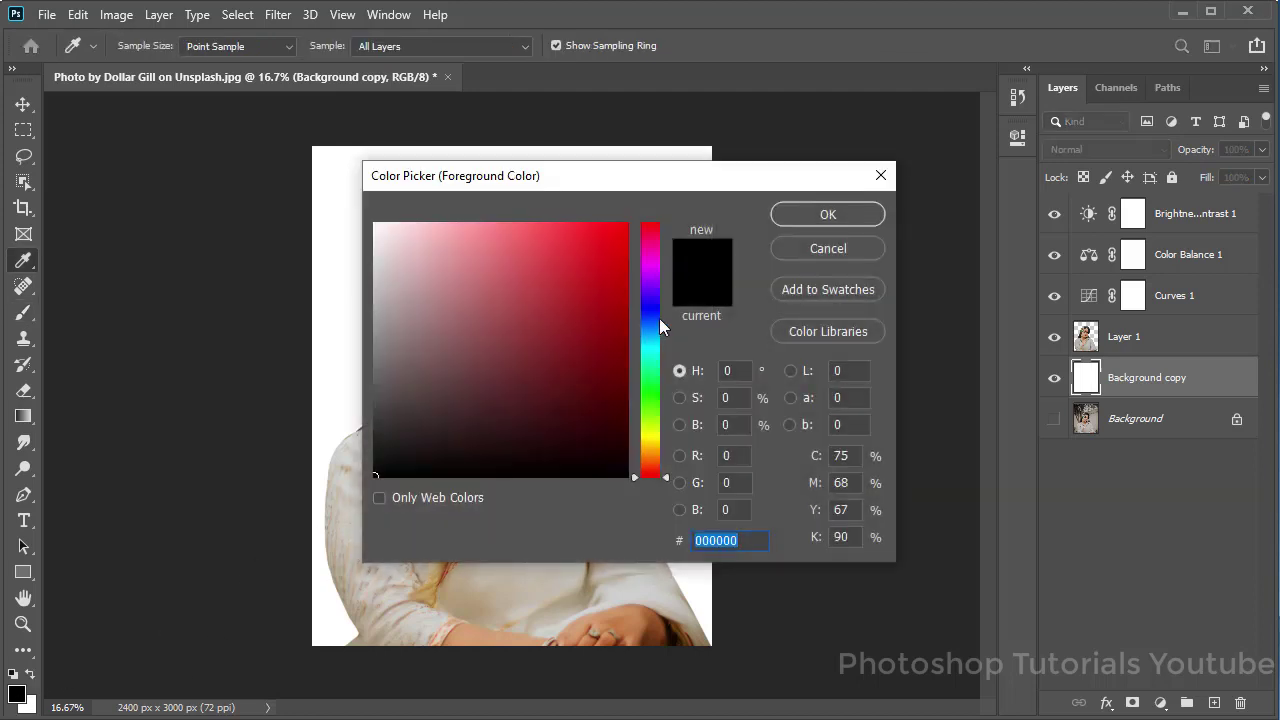
pyautogui.click(651, 303)
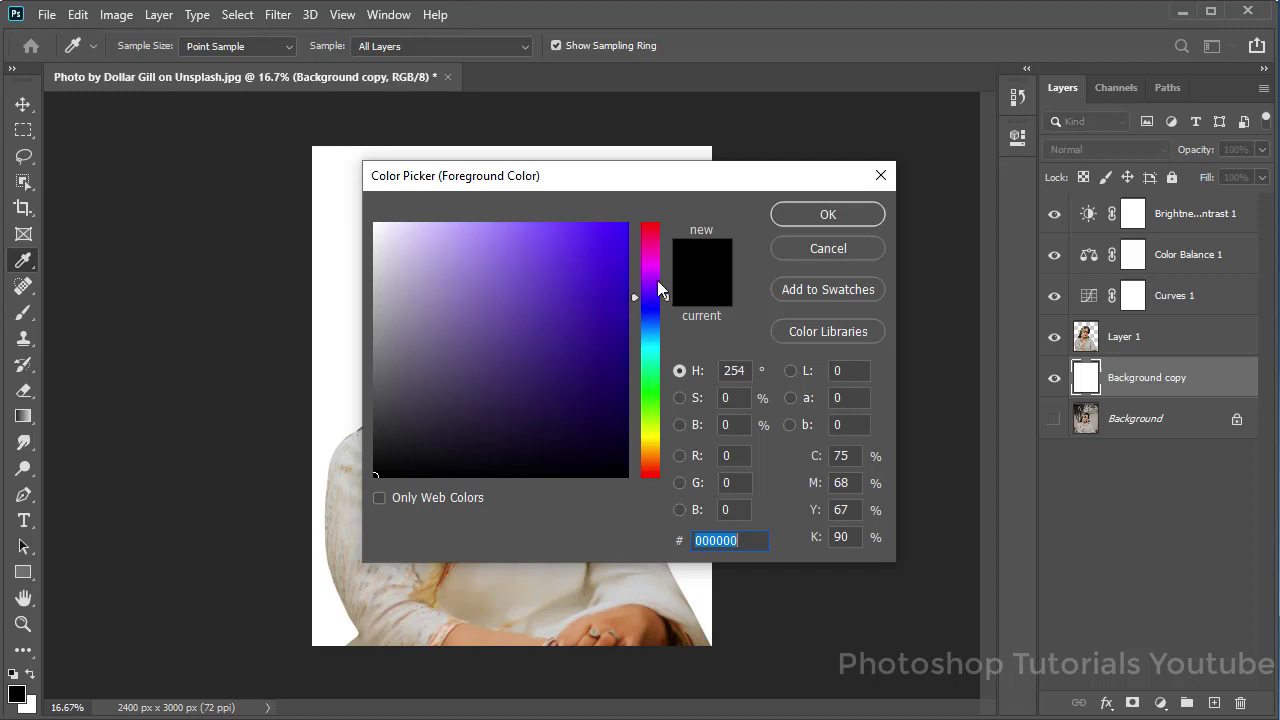
pyautogui.click(623, 237)
pyautogui.click(827, 215)
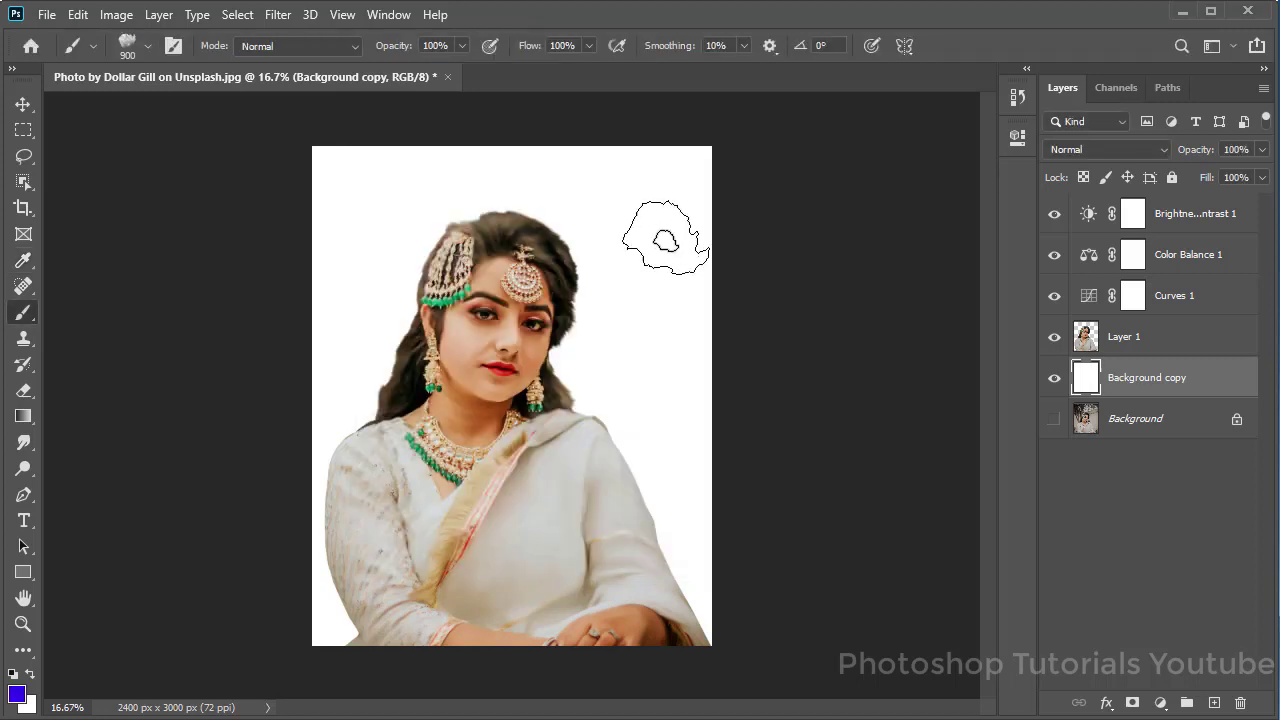
# Enlarge the cloud brush and paint violet clouds right of her head, upper left and lower right.
pyautogui.press(']')
pyautogui.press(']')
pyautogui.press(']')
pyautogui.press(']')
pyautogui.press(']')
pyautogui.press(']')
pyautogui.press(']')
pyautogui.press(']')
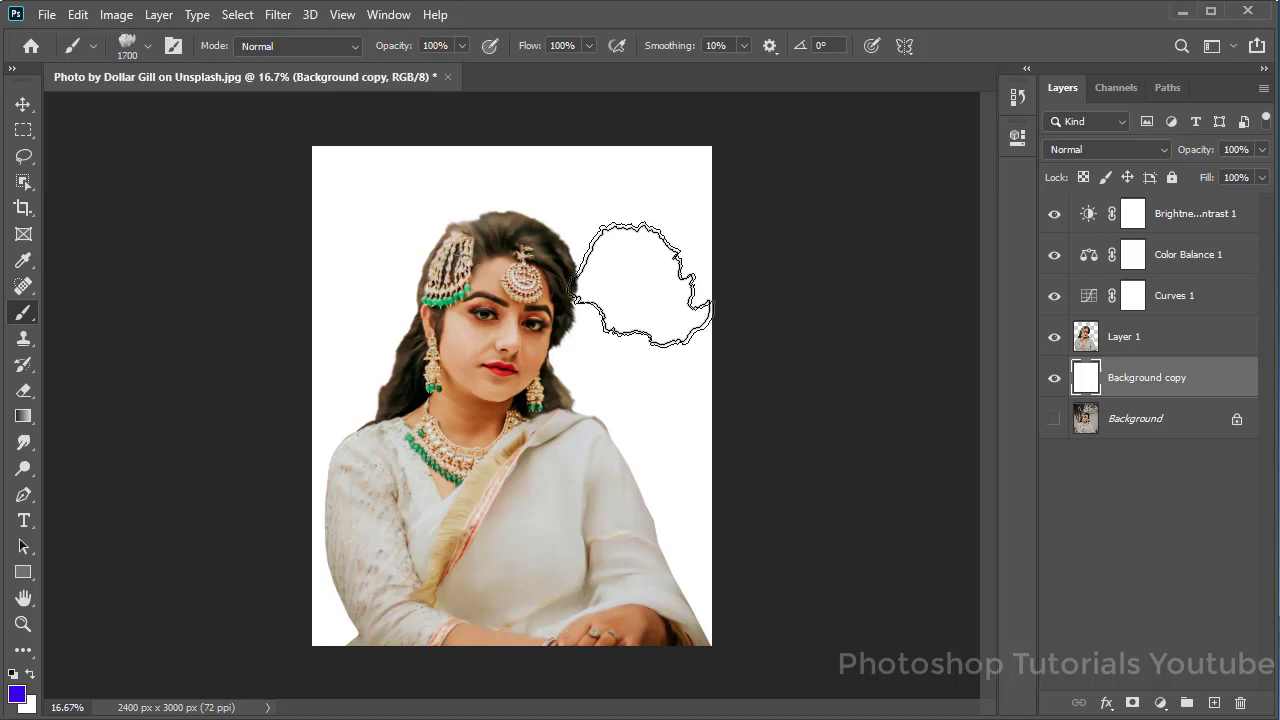
pyautogui.press(']')
pyautogui.press(']')
pyautogui.moveTo(641, 284); pyautogui.dragTo(645, 357)
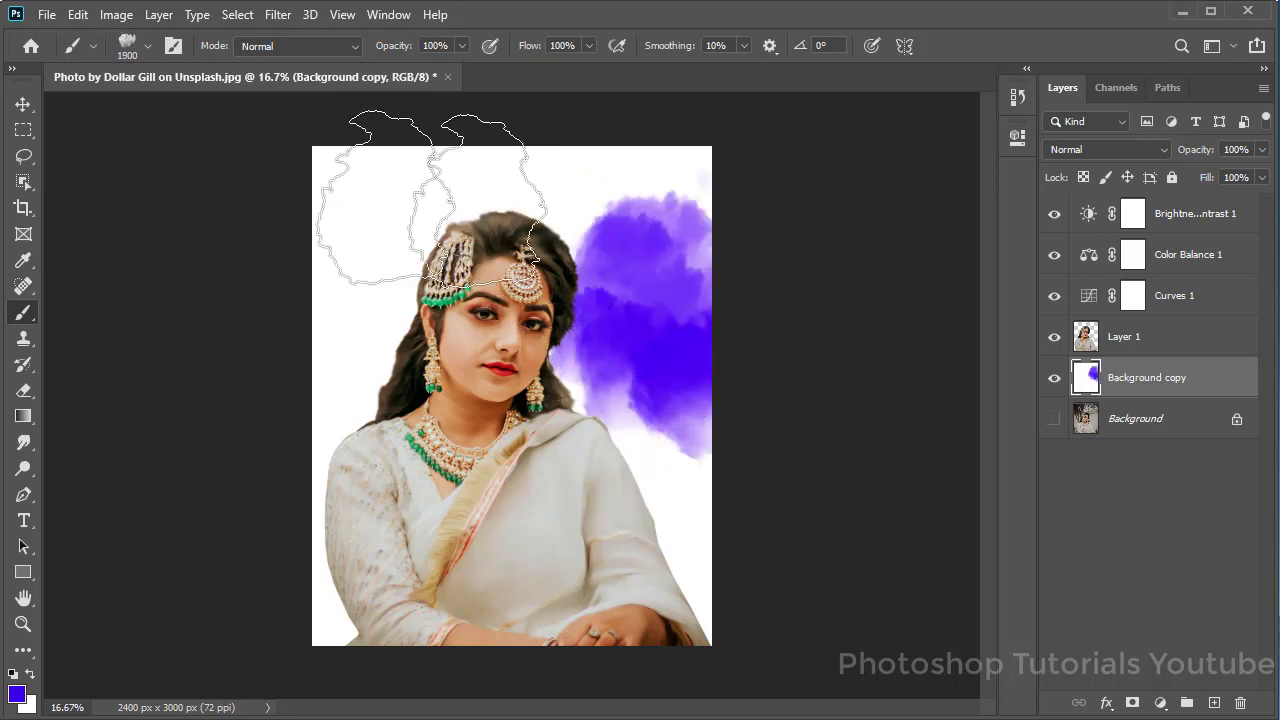
pyautogui.moveTo(432, 197)
pyautogui.mouseDown()
pyautogui.moveTo(386, 263)
pyautogui.moveTo(366, 480)
pyautogui.moveTo(377, 463)
pyautogui.mouseUp()
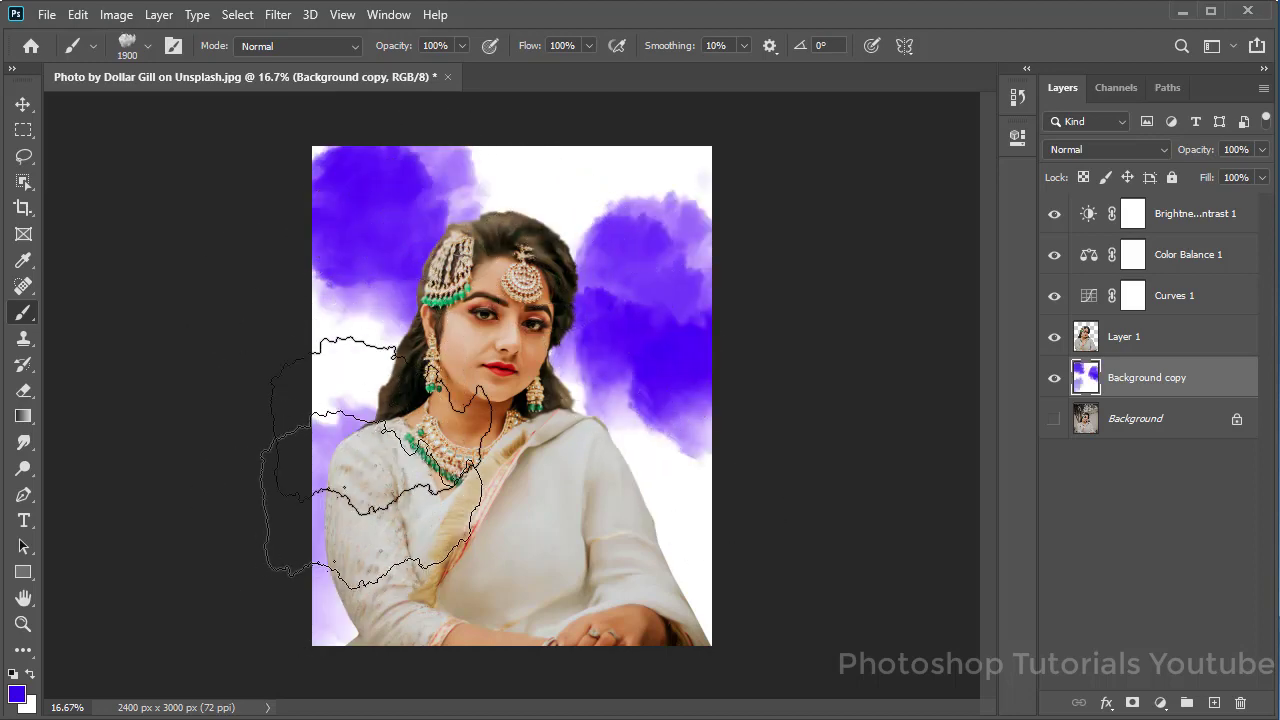
pyautogui.moveTo(771, 543); pyautogui.dragTo(829, 571)
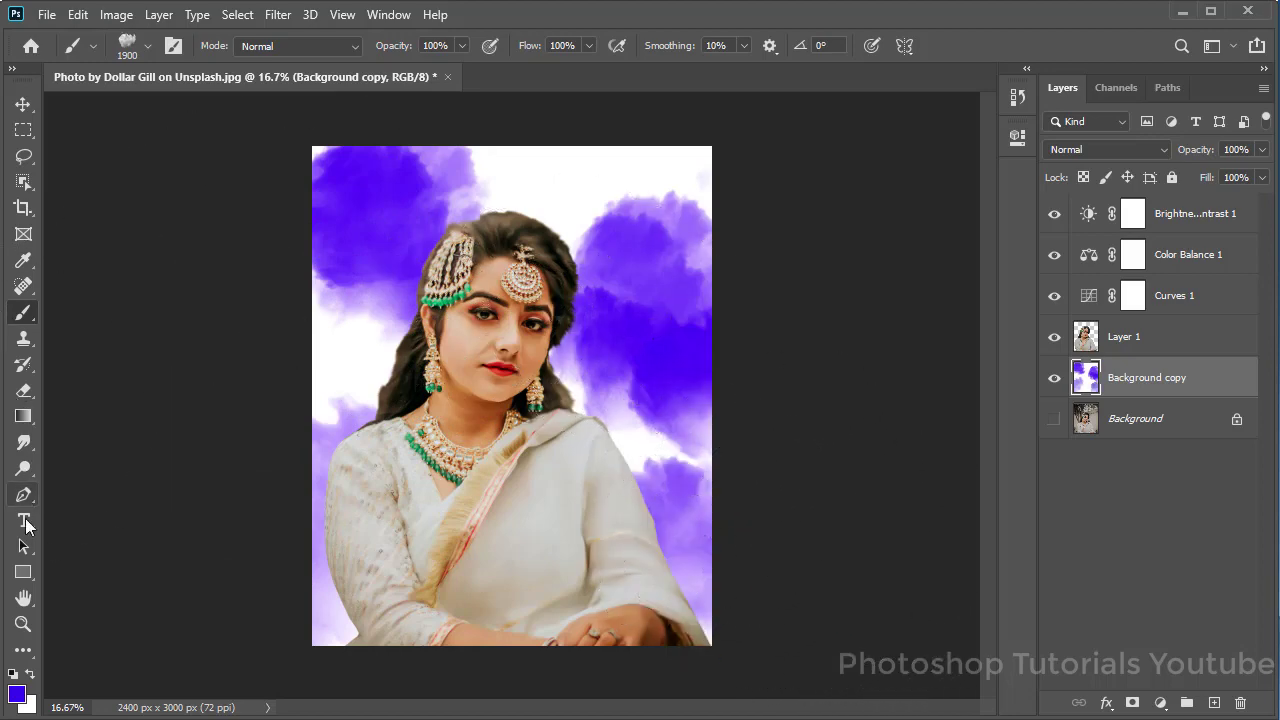
# Switch the foreground to magenta and paint magenta clouds around and behind the woman.
pyautogui.click(16, 693)
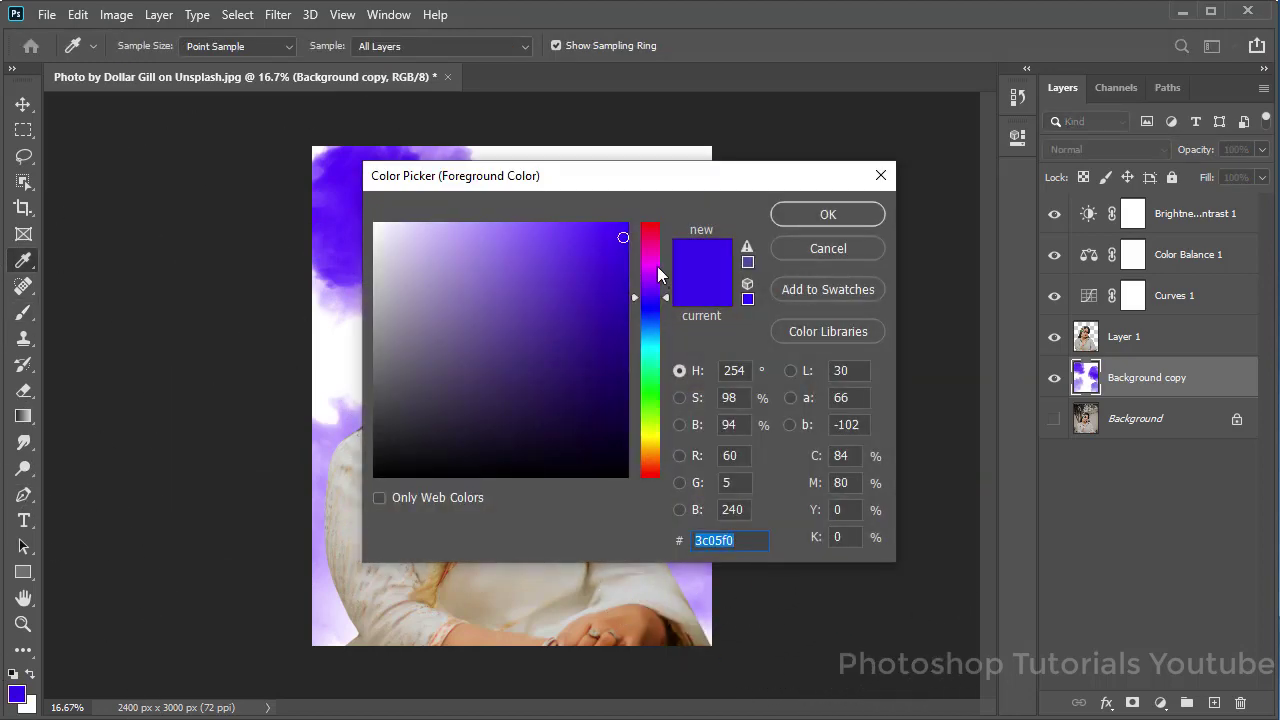
pyautogui.click(658, 266)
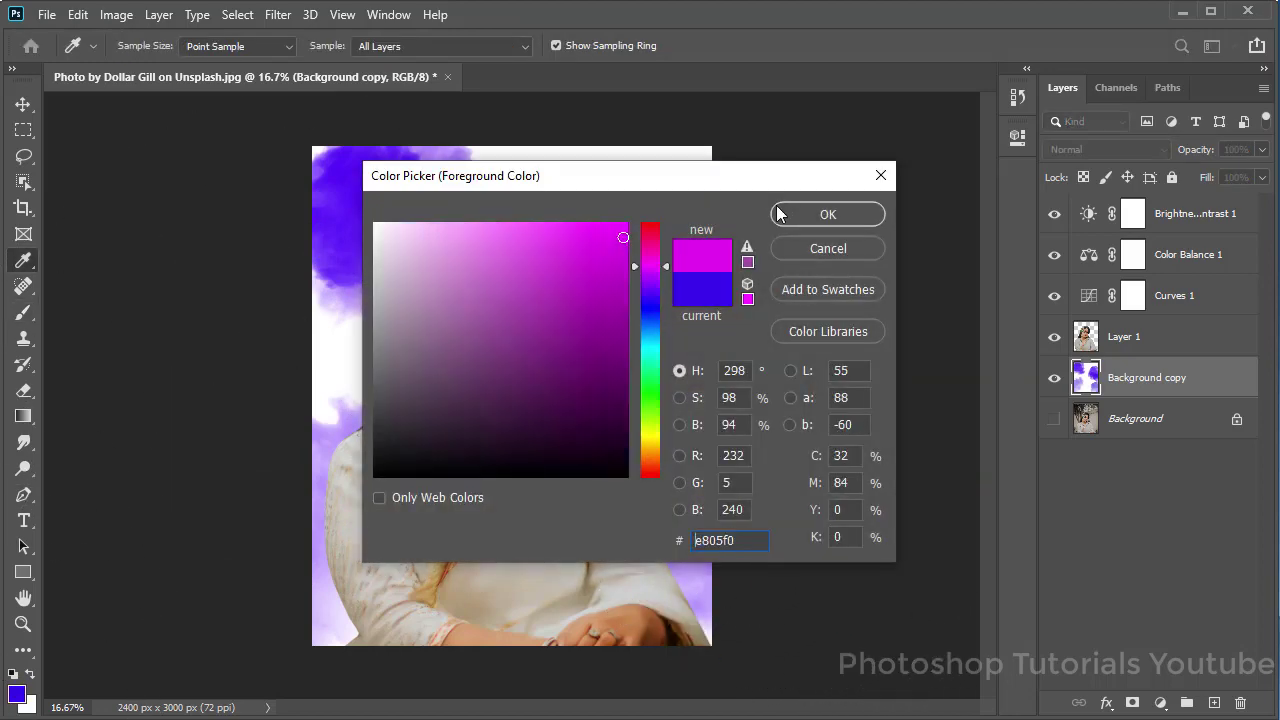
pyautogui.click(828, 214)
pyautogui.press('b')
pyautogui.moveTo(590, 200)
pyautogui.mouseDown()
pyautogui.moveTo(415, 300)
pyautogui.moveTo(330, 300)
pyautogui.mouseUp()
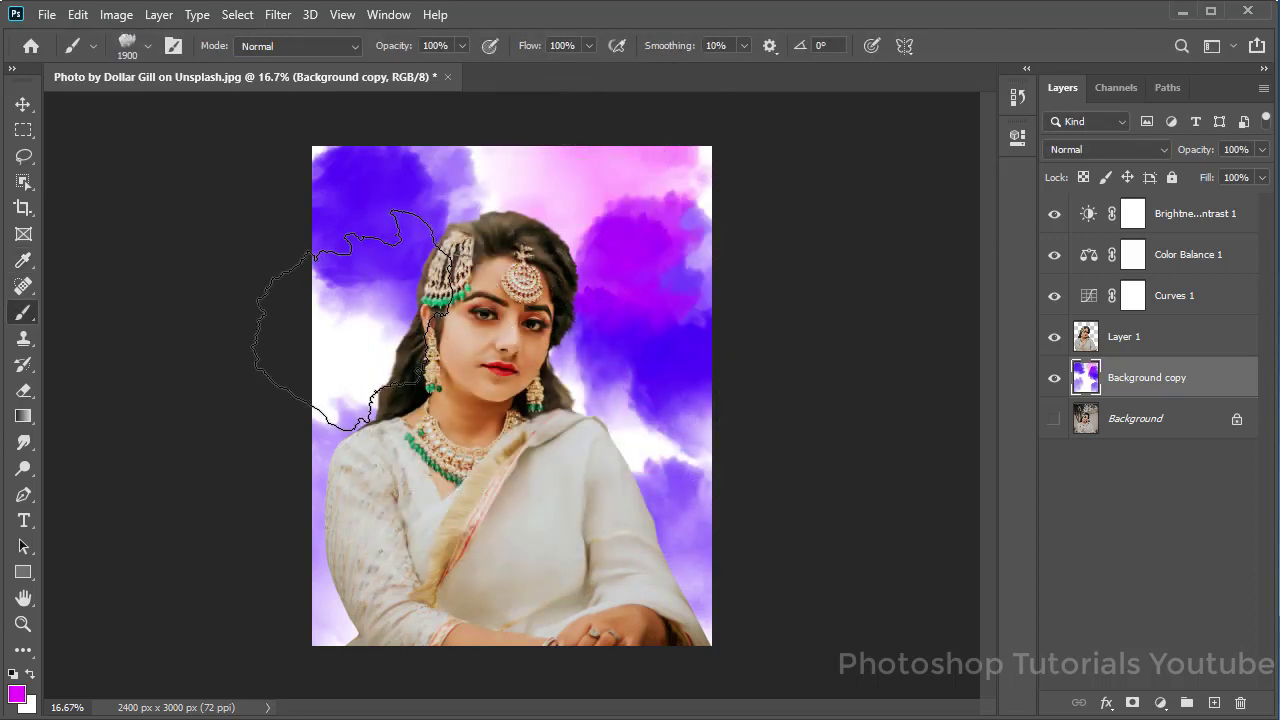
pyautogui.moveTo(563, 405)
pyautogui.mouseDown()
pyautogui.moveTo(614, 423)
pyautogui.moveTo(680, 514)
pyautogui.moveTo(320, 600)
pyautogui.moveTo(350, 630)
pyautogui.mouseUp()
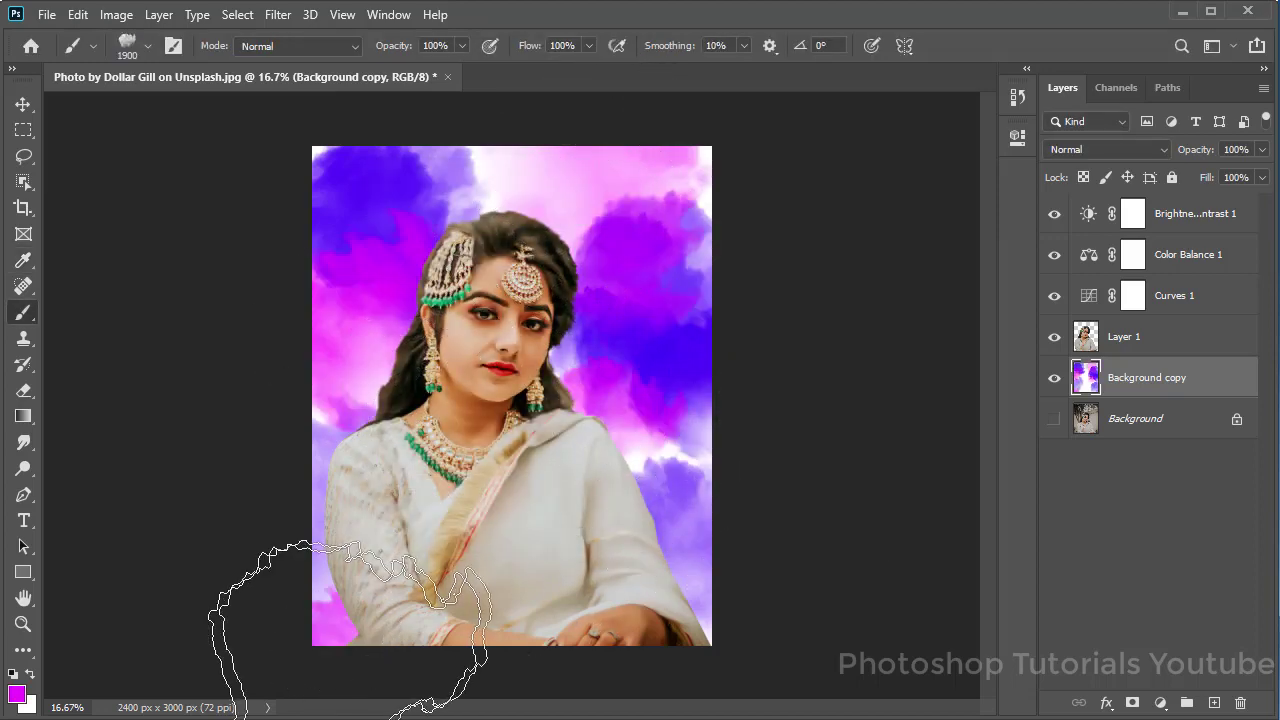
pyautogui.click(18, 695)
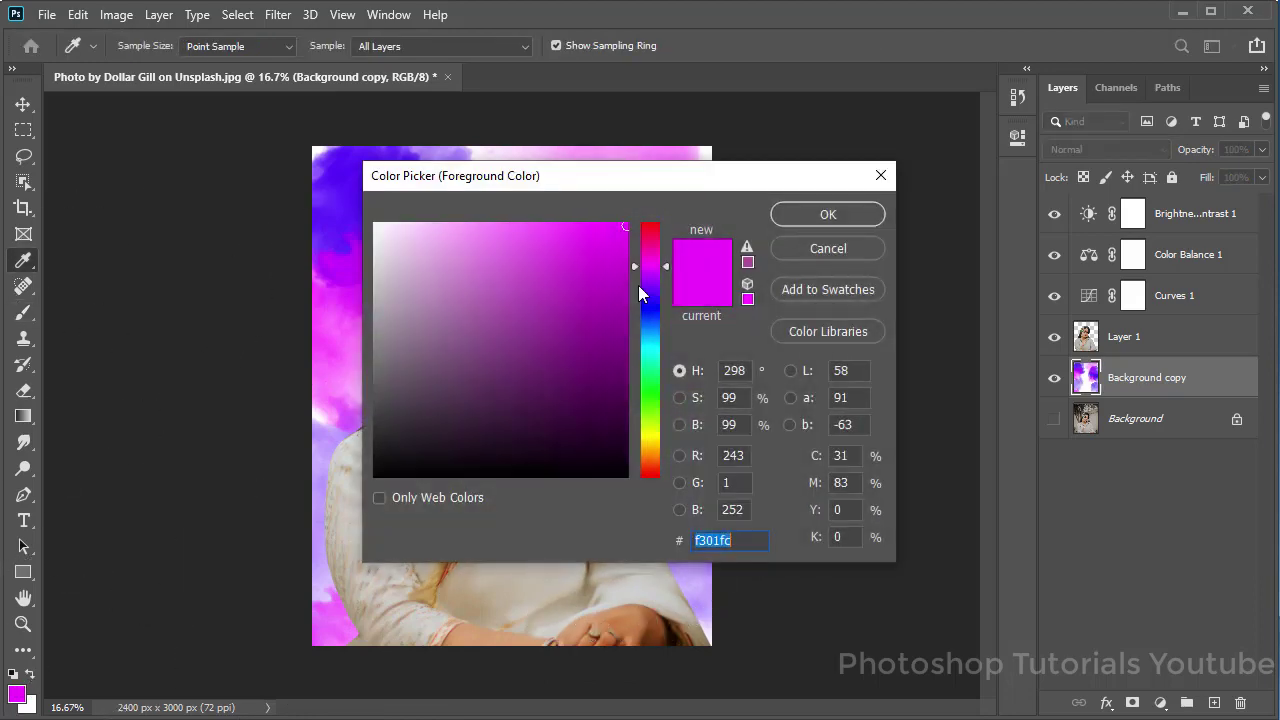
# Set the foreground to green and paint green patches across the top, left and right background.
pyautogui.click(652, 398)
pyautogui.click(828, 214)
pyautogui.press('b')
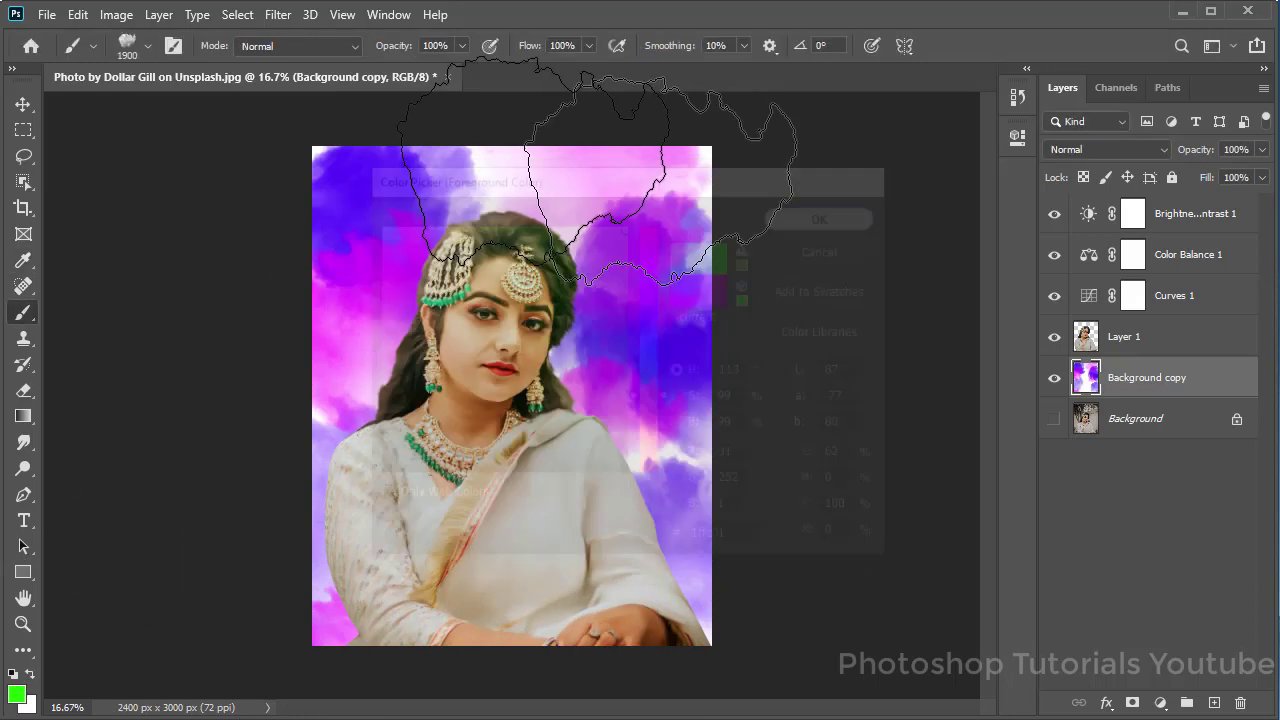
pyautogui.click(565, 140)
pyautogui.hotkey('ctrl', 'z')
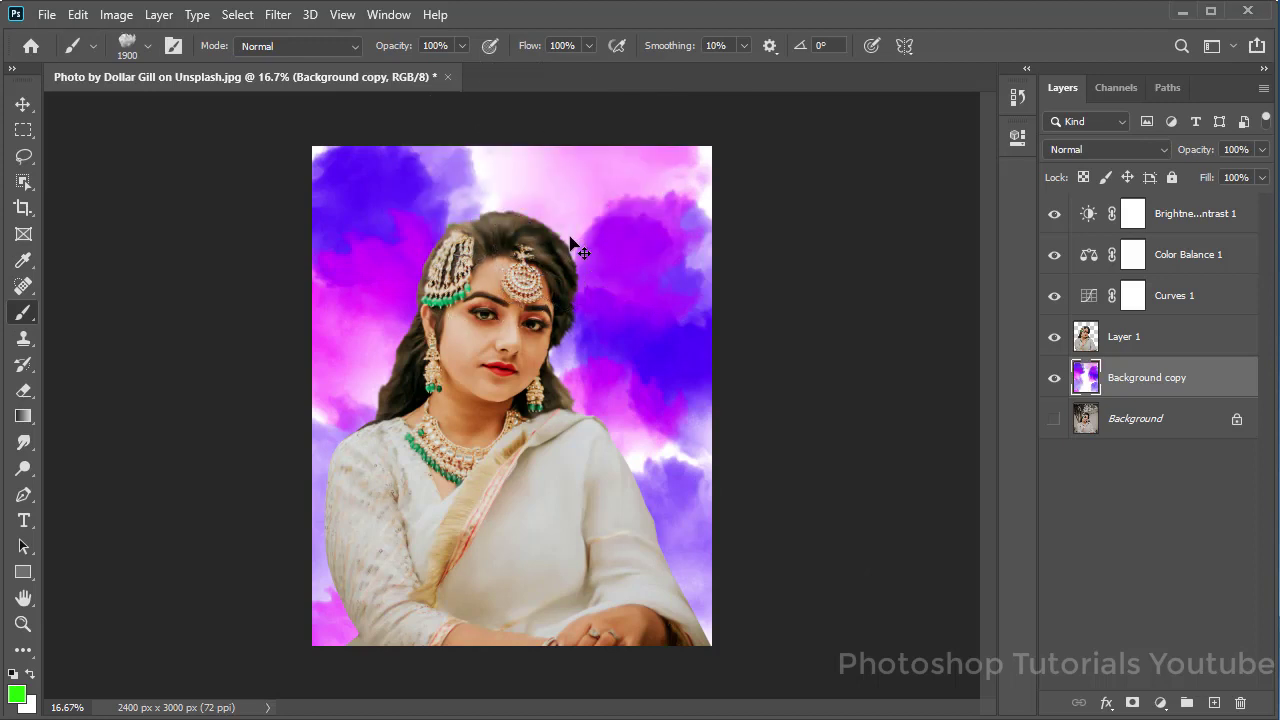
pyautogui.press('[')
pyautogui.press('[')
pyautogui.press('[')
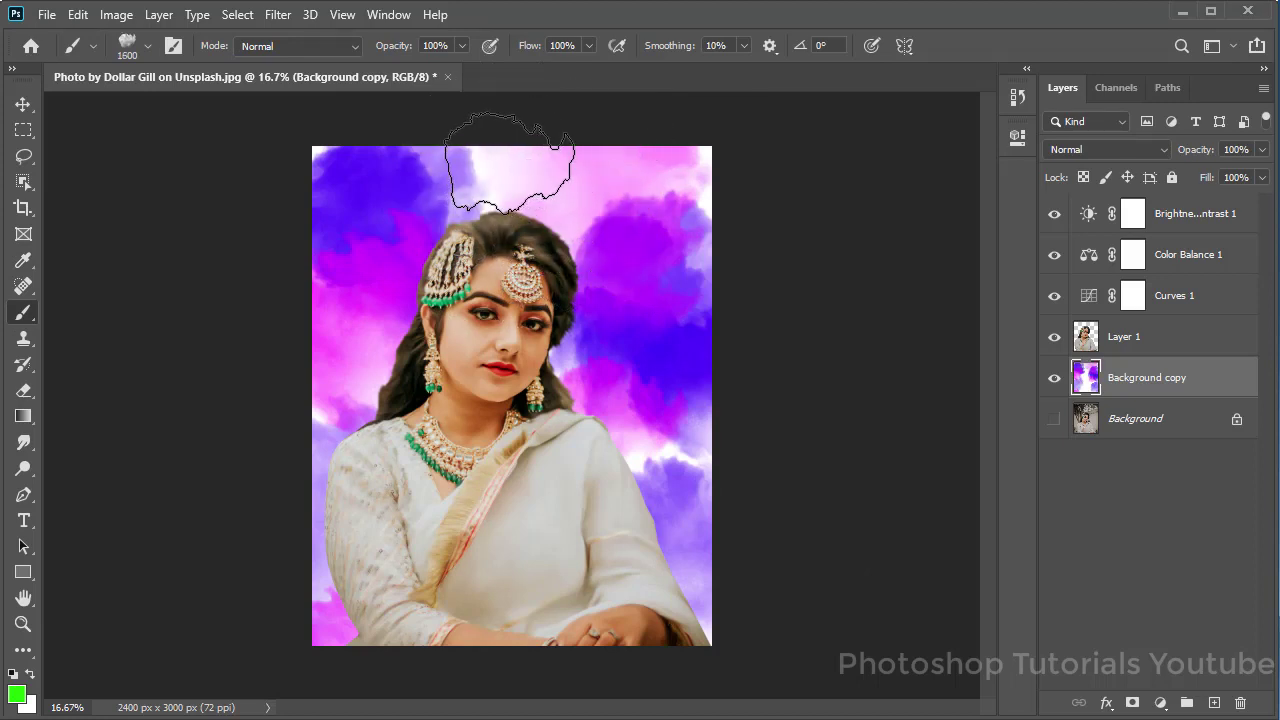
pyautogui.moveTo(507, 174); pyautogui.dragTo(700, 160)
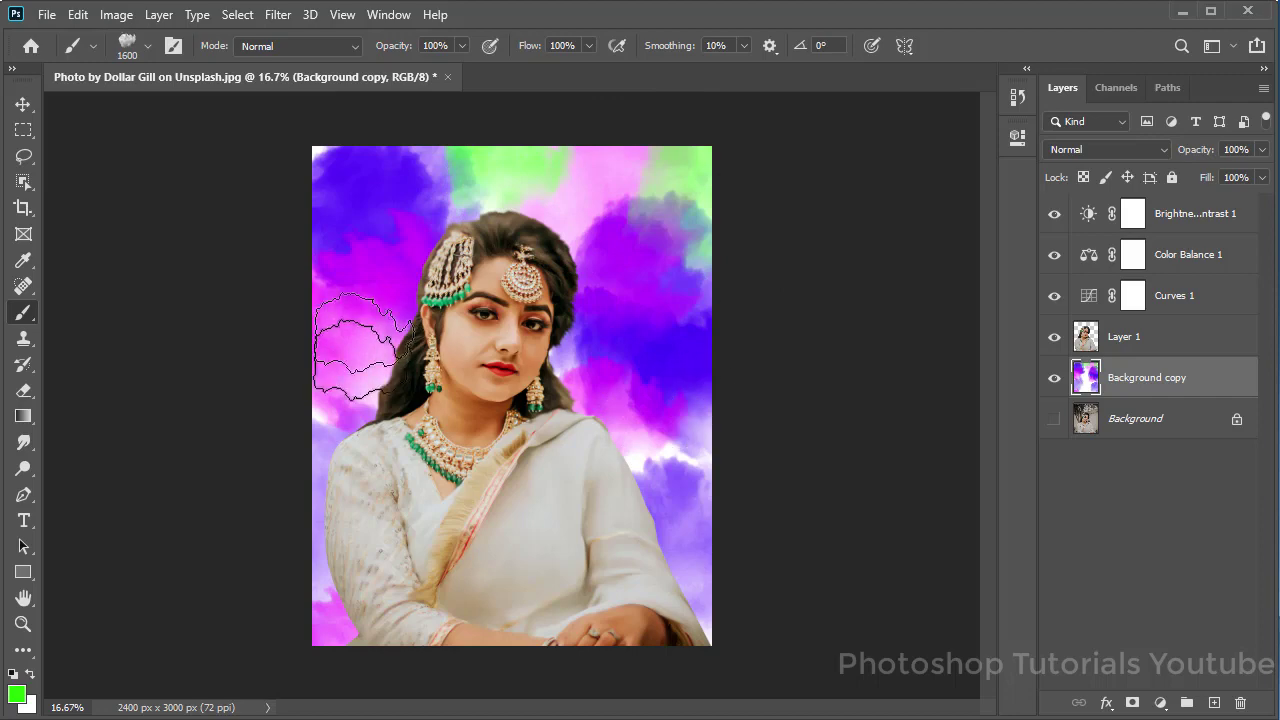
pyautogui.moveTo(329, 357); pyautogui.dragTo(371, 414)
pyautogui.click(643, 443)
pyautogui.moveTo(630, 310); pyautogui.dragTo(630, 230)
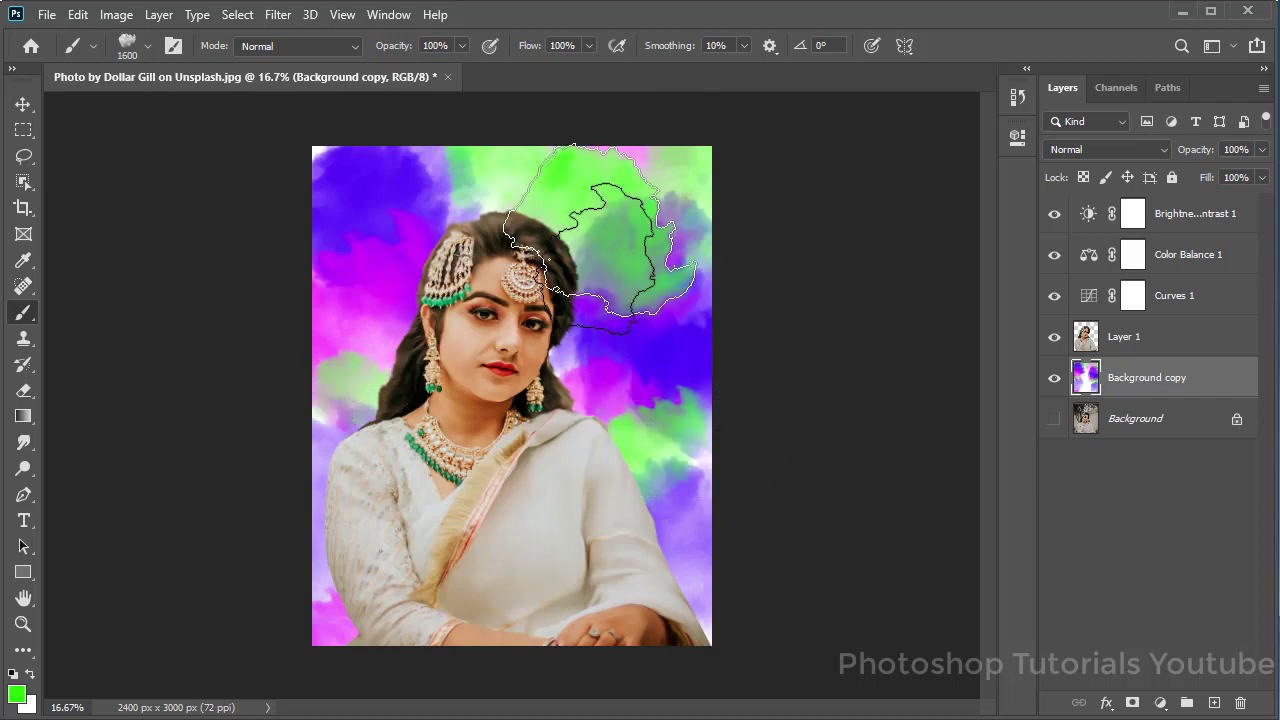
pyautogui.click(667, 545)
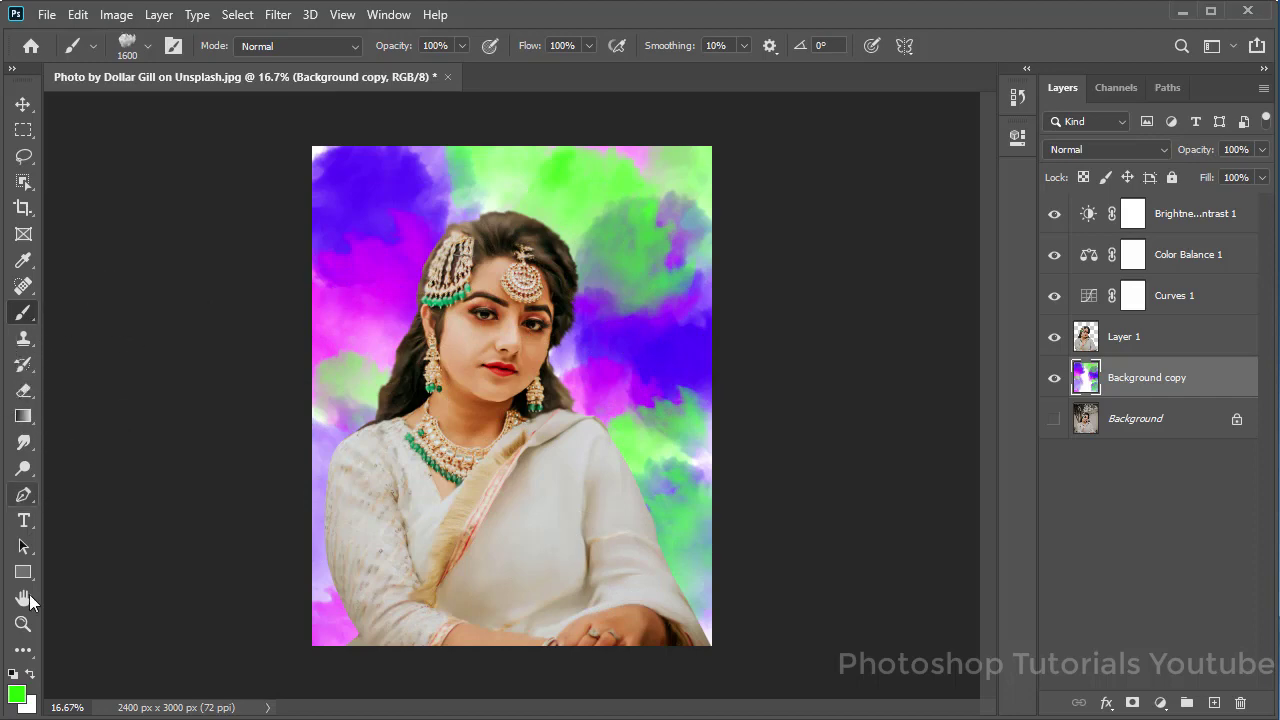
# Switch the foreground to red and dab red patches at upper right, both edges and top centre.
pyautogui.click(20, 695)
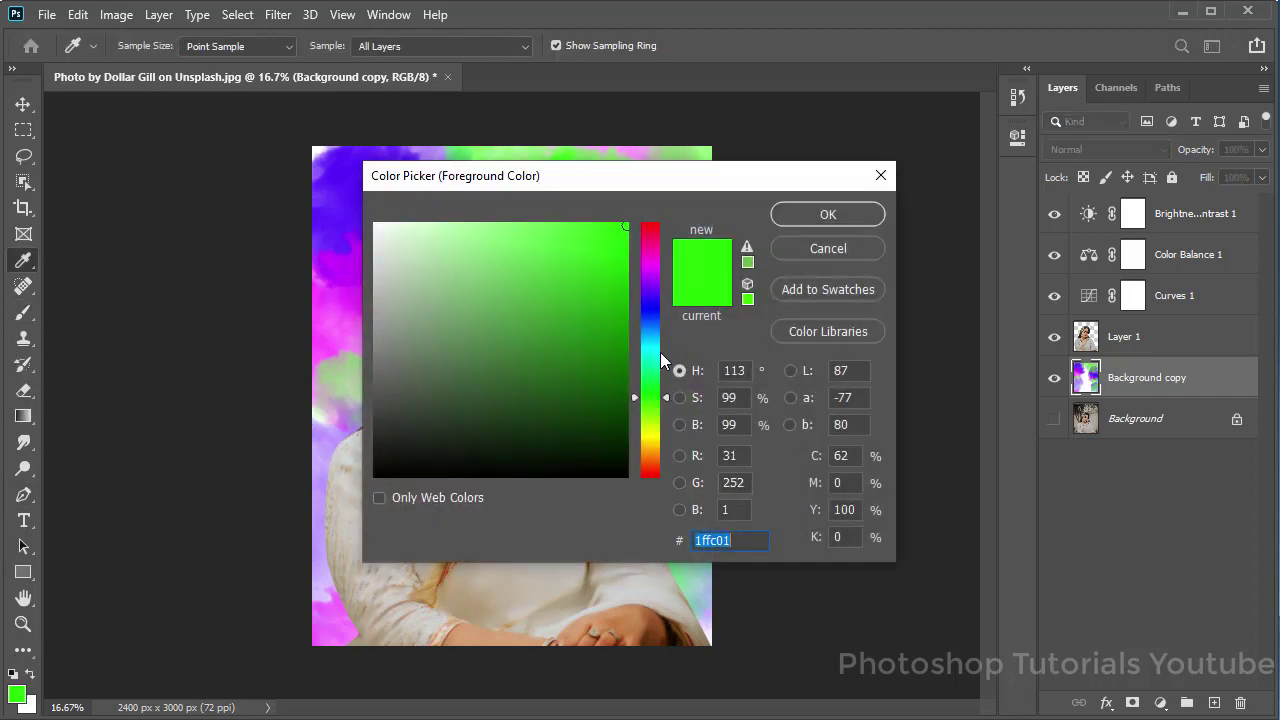
pyautogui.click(650, 470)
pyautogui.click(806, 209)
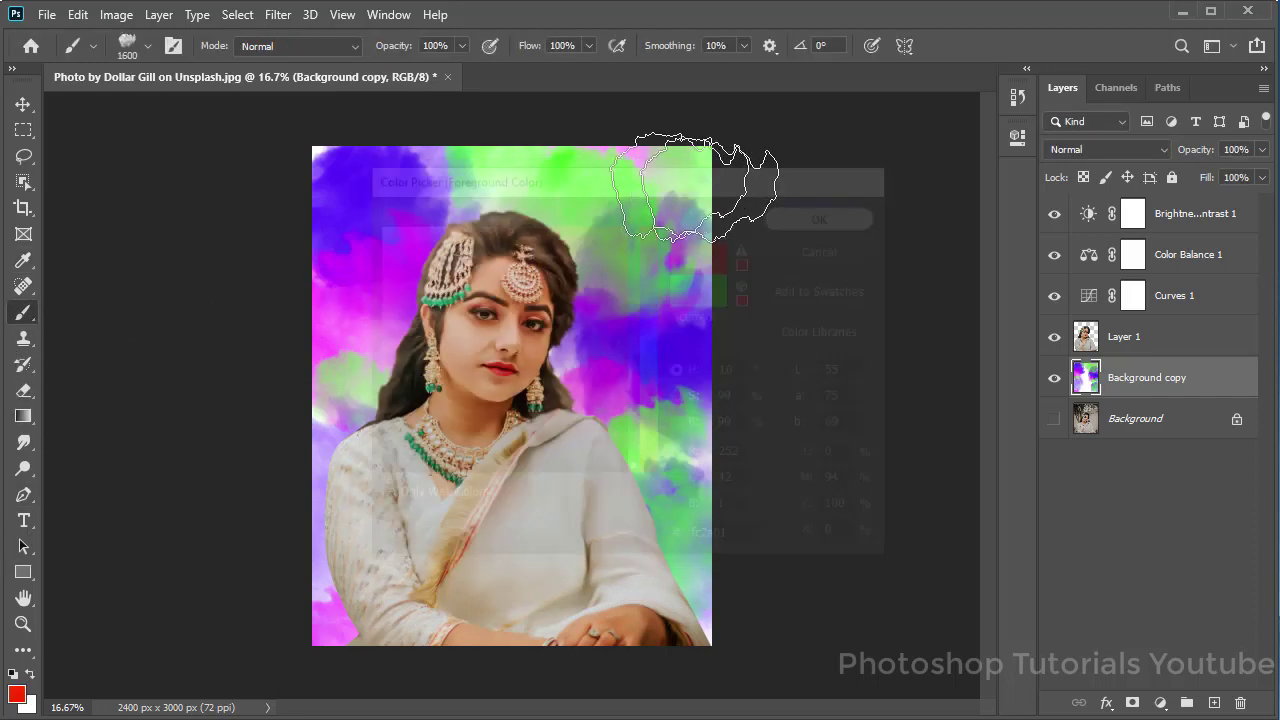
pyautogui.click(640, 260)
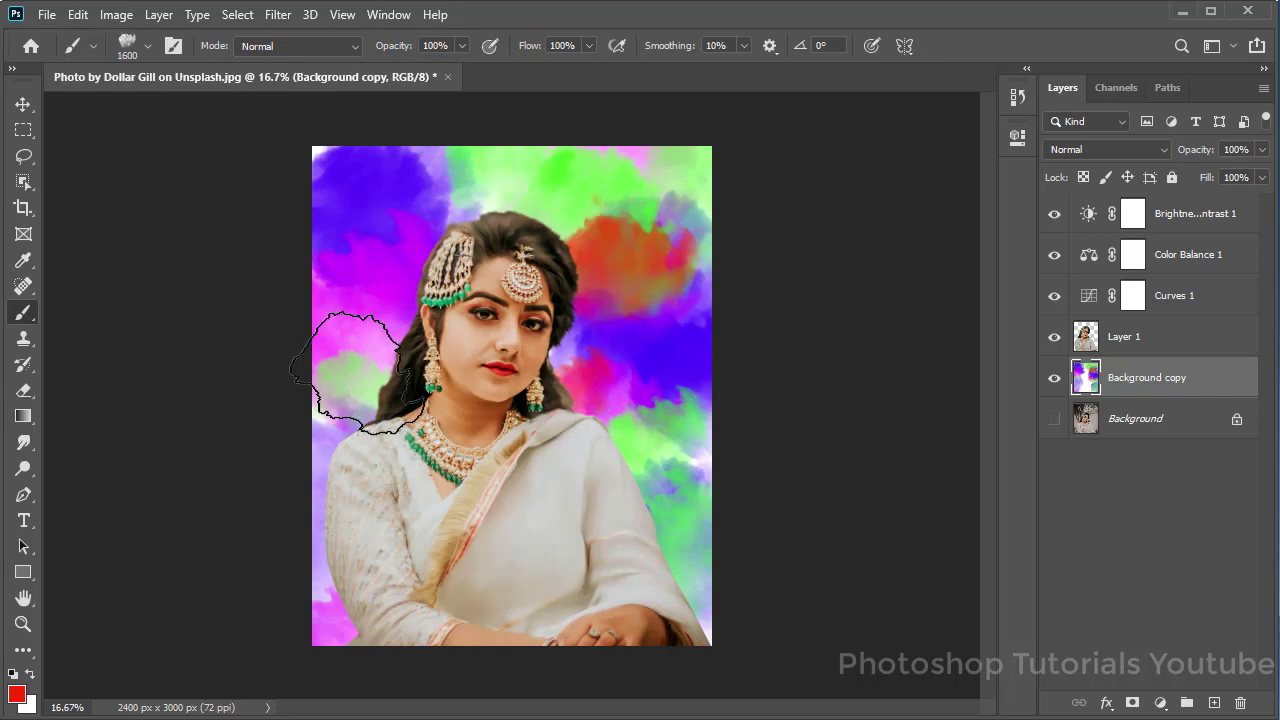
pyautogui.click(345, 365)
pyautogui.click(711, 493)
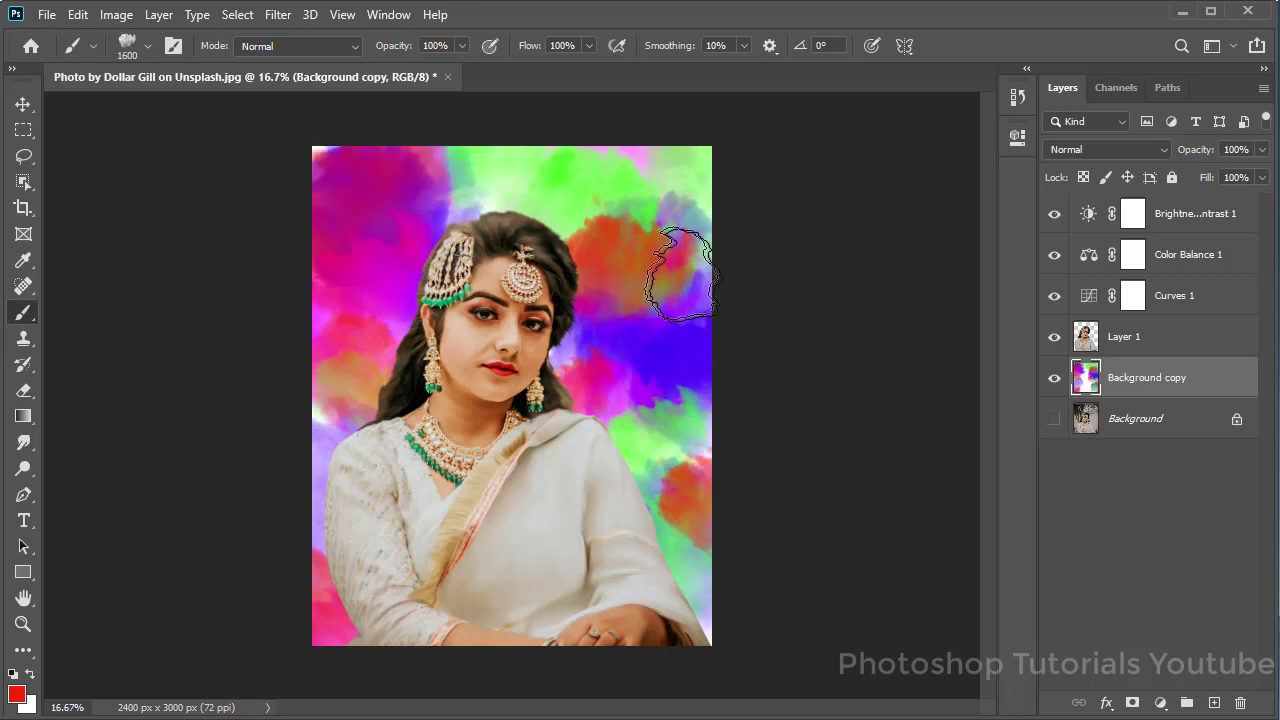
pyautogui.click(545, 178)
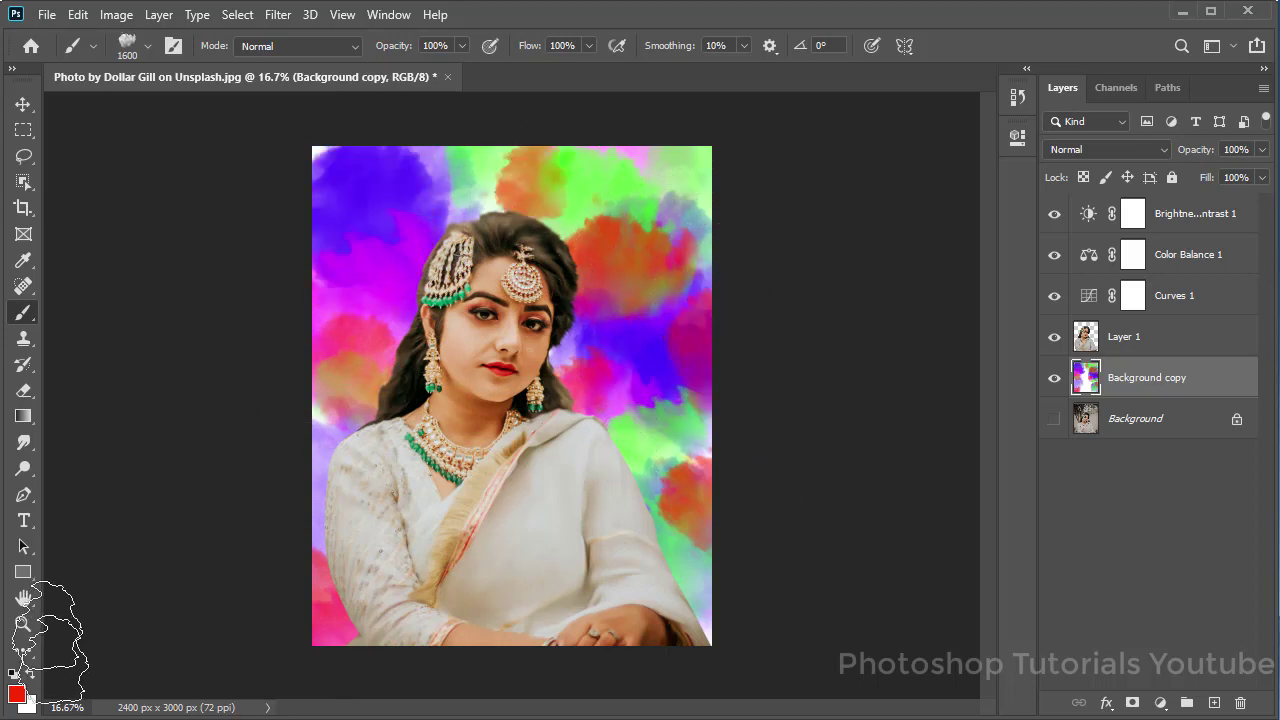
pyautogui.click(16, 694)
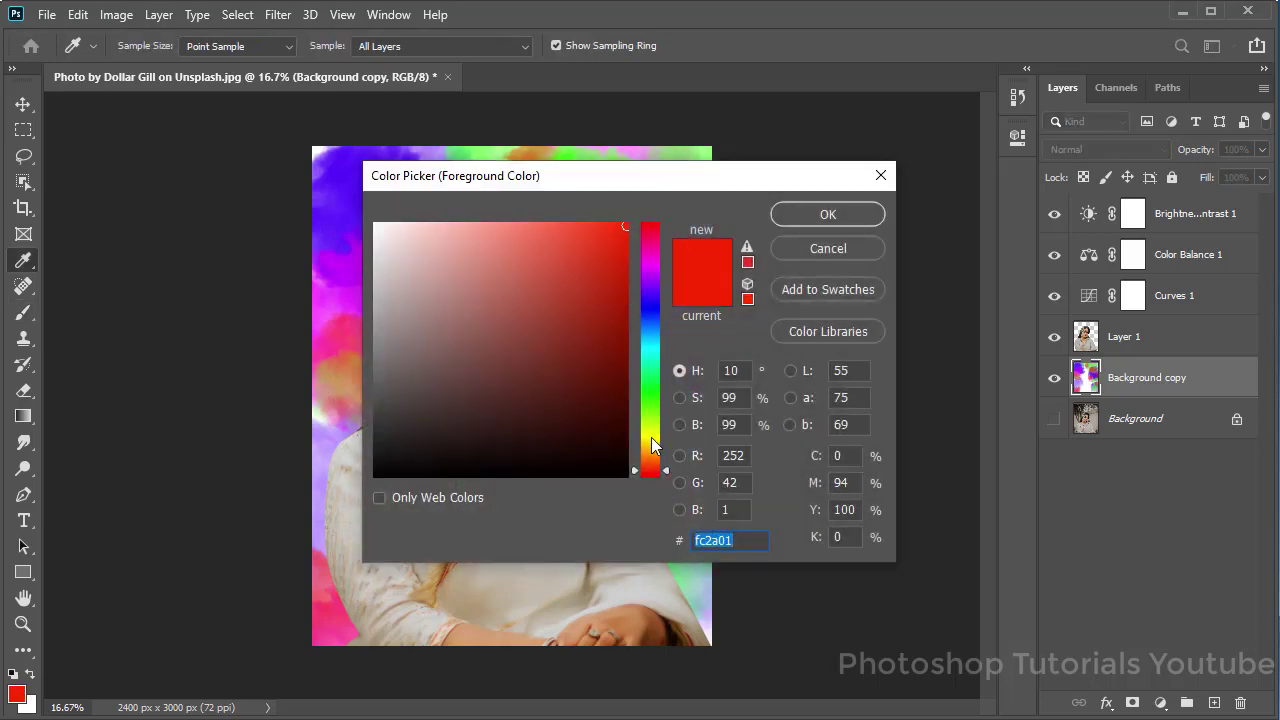
# Set the foreground to yellow and paint yellow over the top-left and right-side background.
pyautogui.click(652, 437)
pyautogui.click(826, 214)
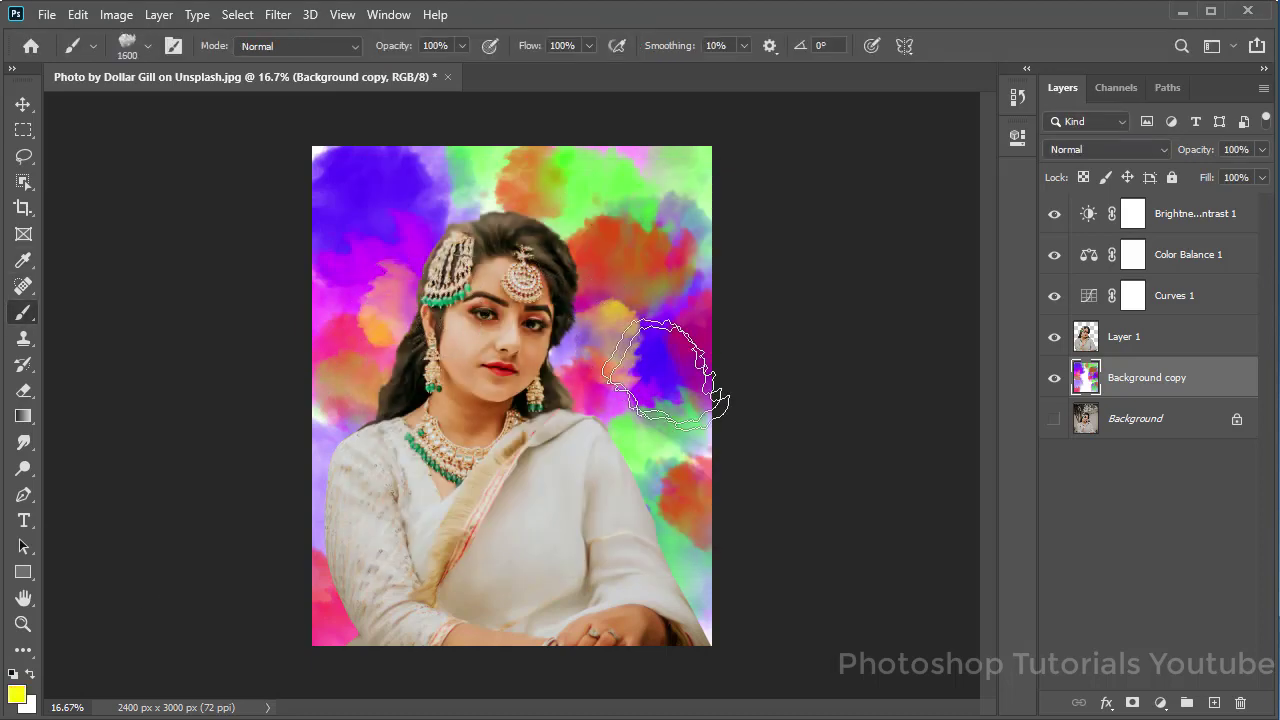
pyautogui.moveTo(343, 160); pyautogui.dragTo(330, 210)
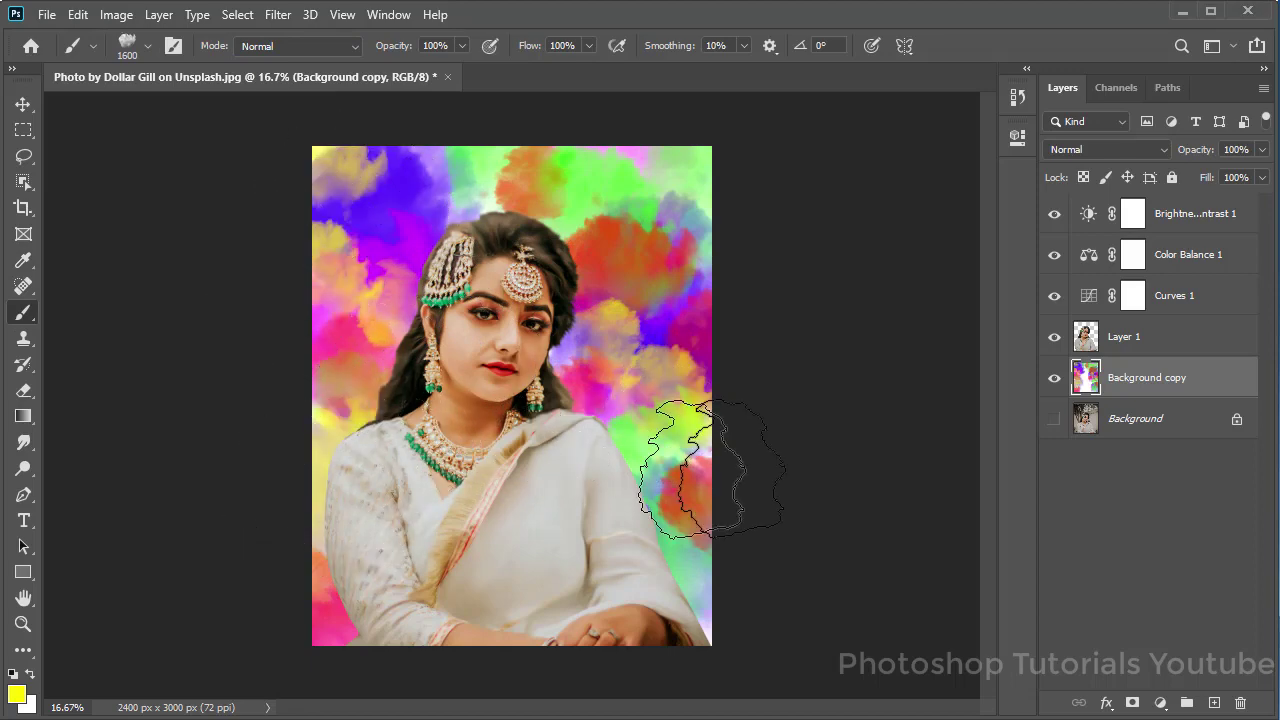
pyautogui.moveTo(686, 457); pyautogui.dragTo(668, 395)
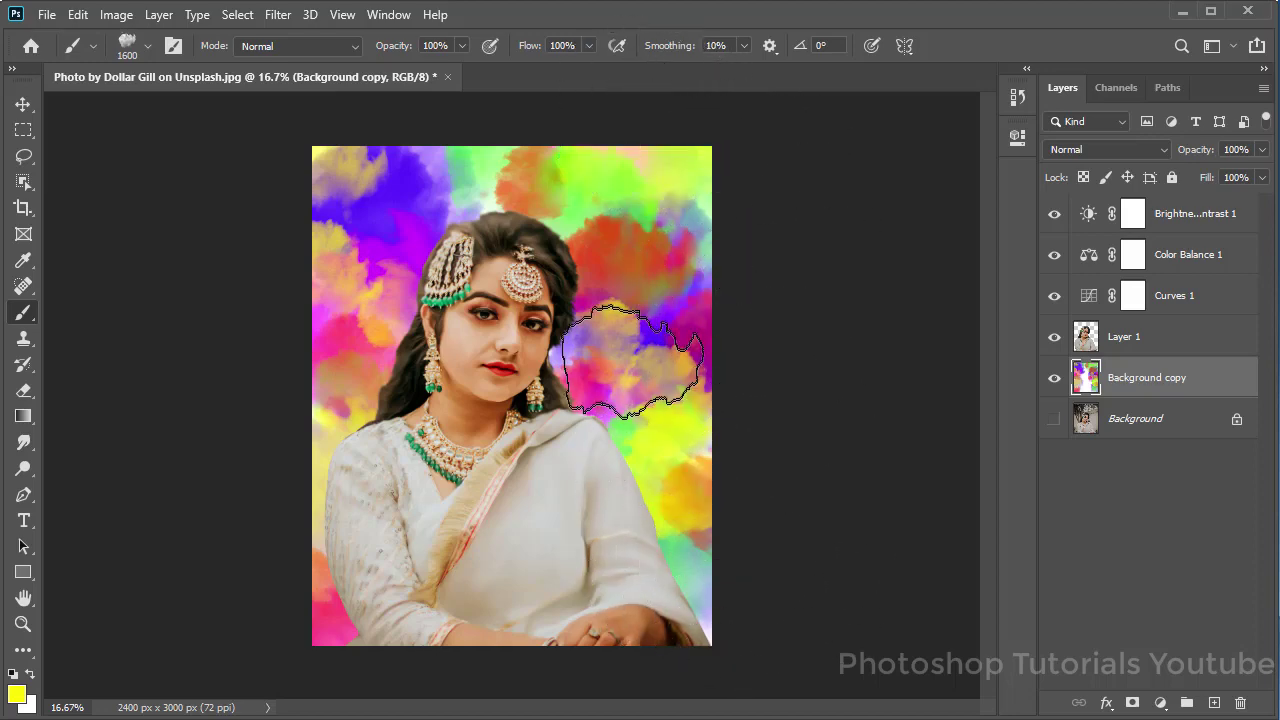
pyautogui.click(526, 357)
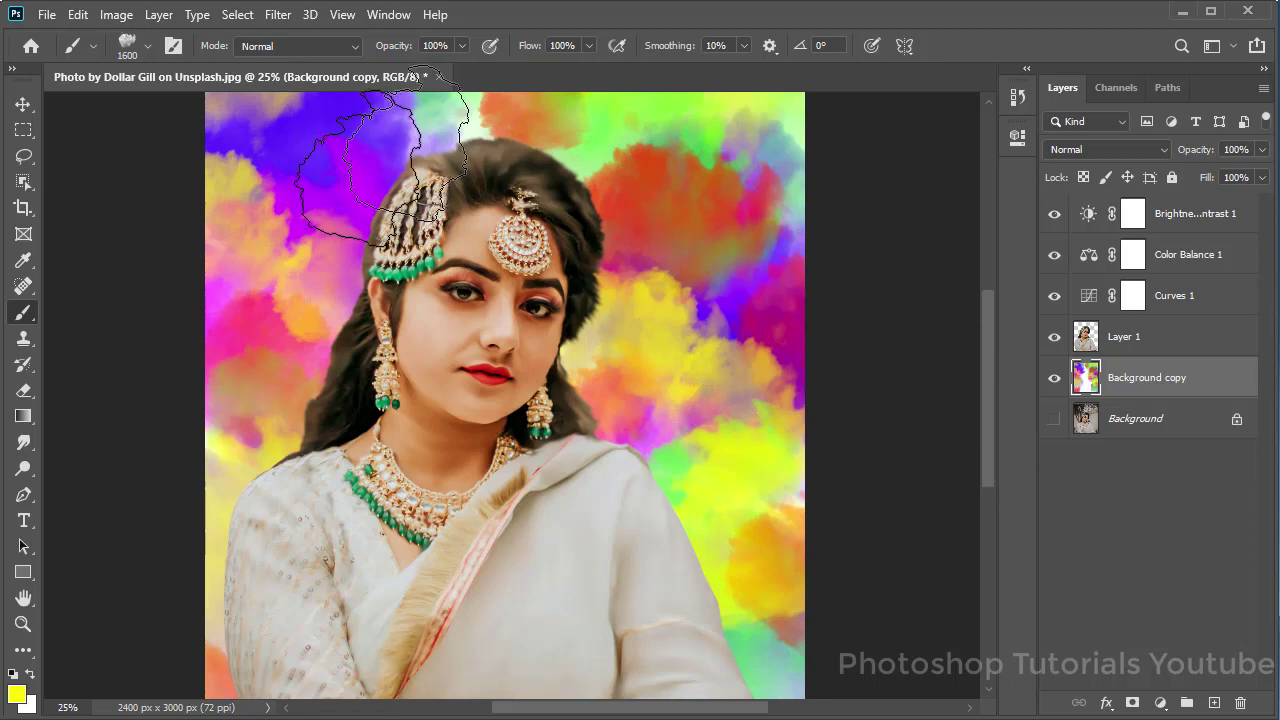
# Switch to orange and, with a smaller brush, paint the upper left and above her hair.
pyautogui.click(16, 694)
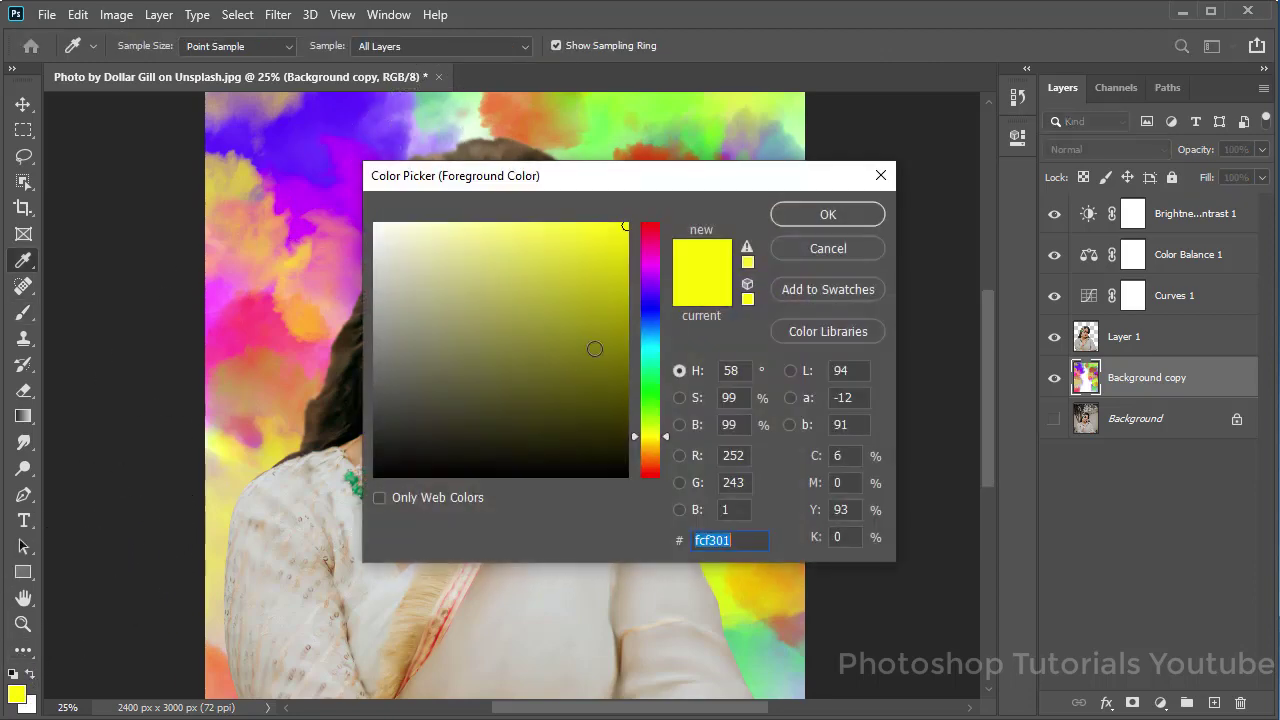
pyautogui.click(658, 349)
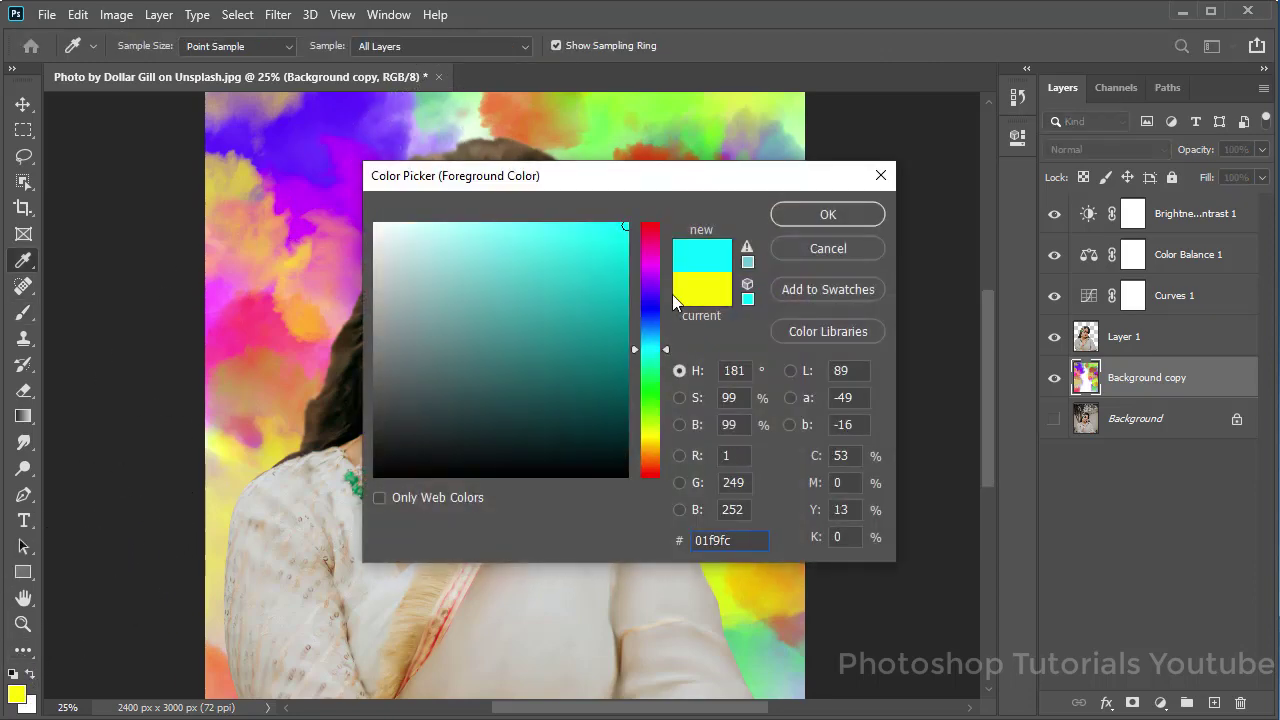
pyautogui.moveTo(659, 281); pyautogui.dragTo(665, 448)
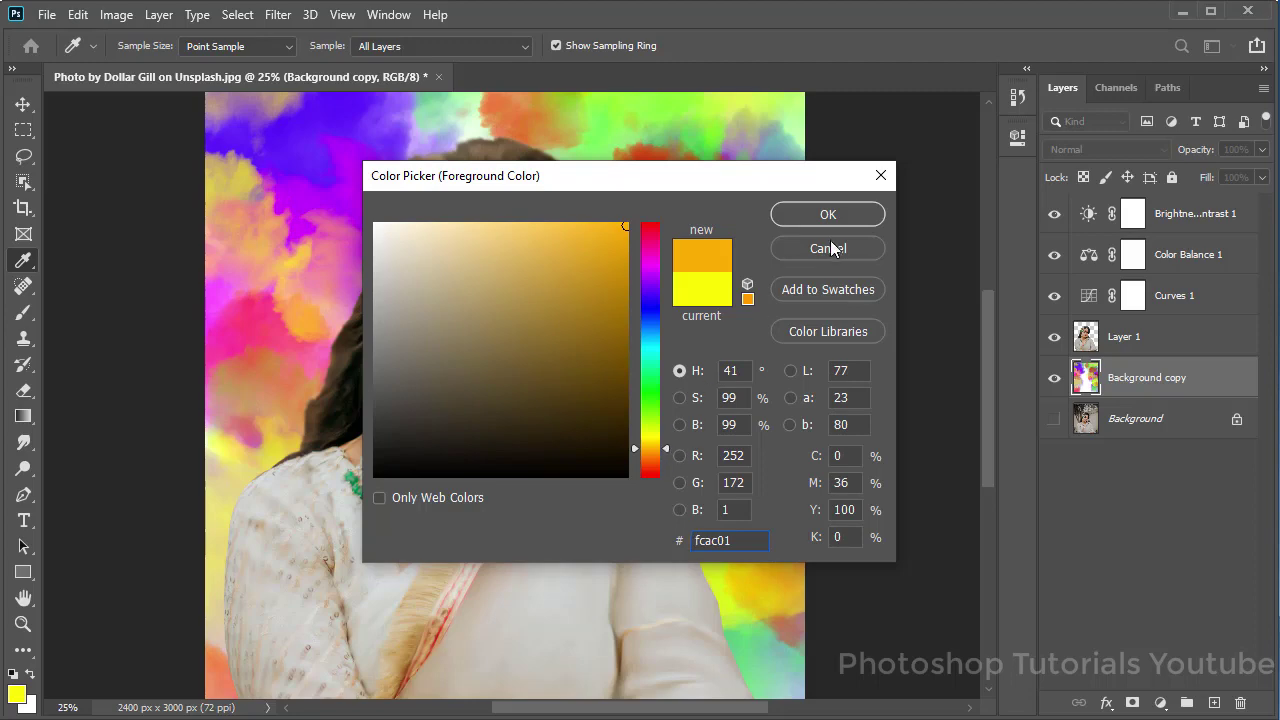
pyautogui.press('Return')
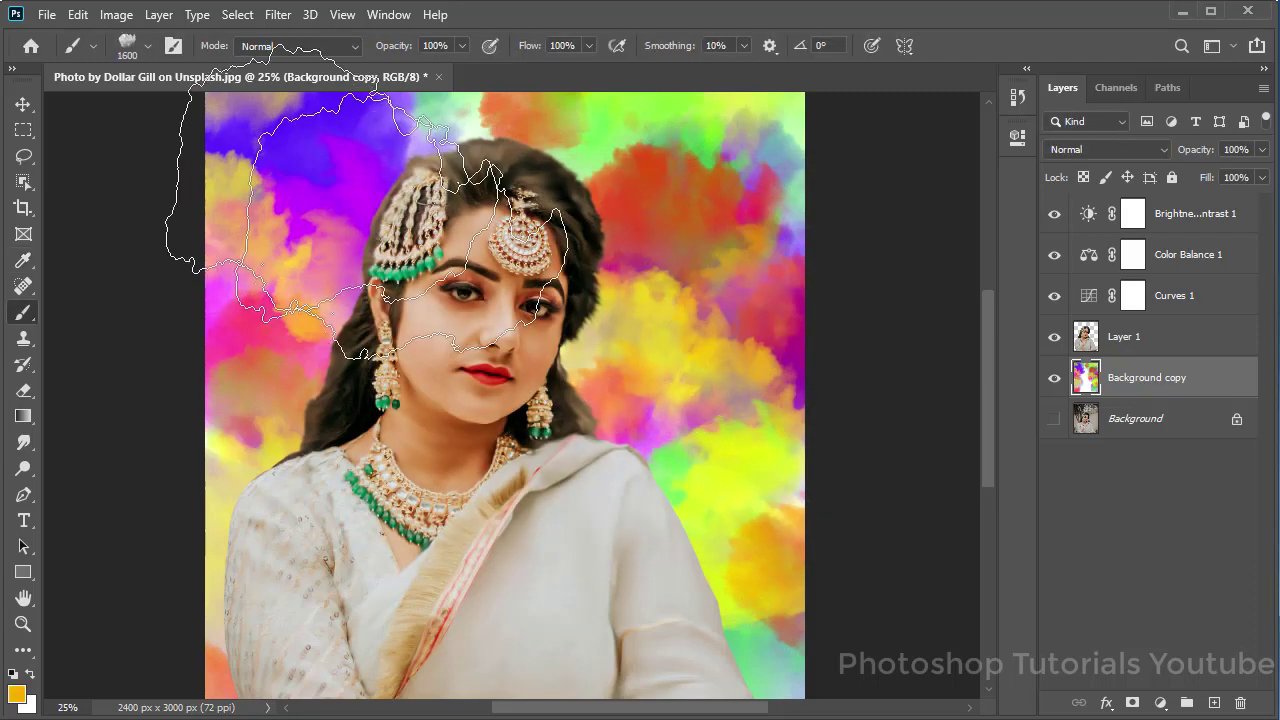
pyautogui.moveTo(365, 200); pyautogui.dragTo(467, 255)
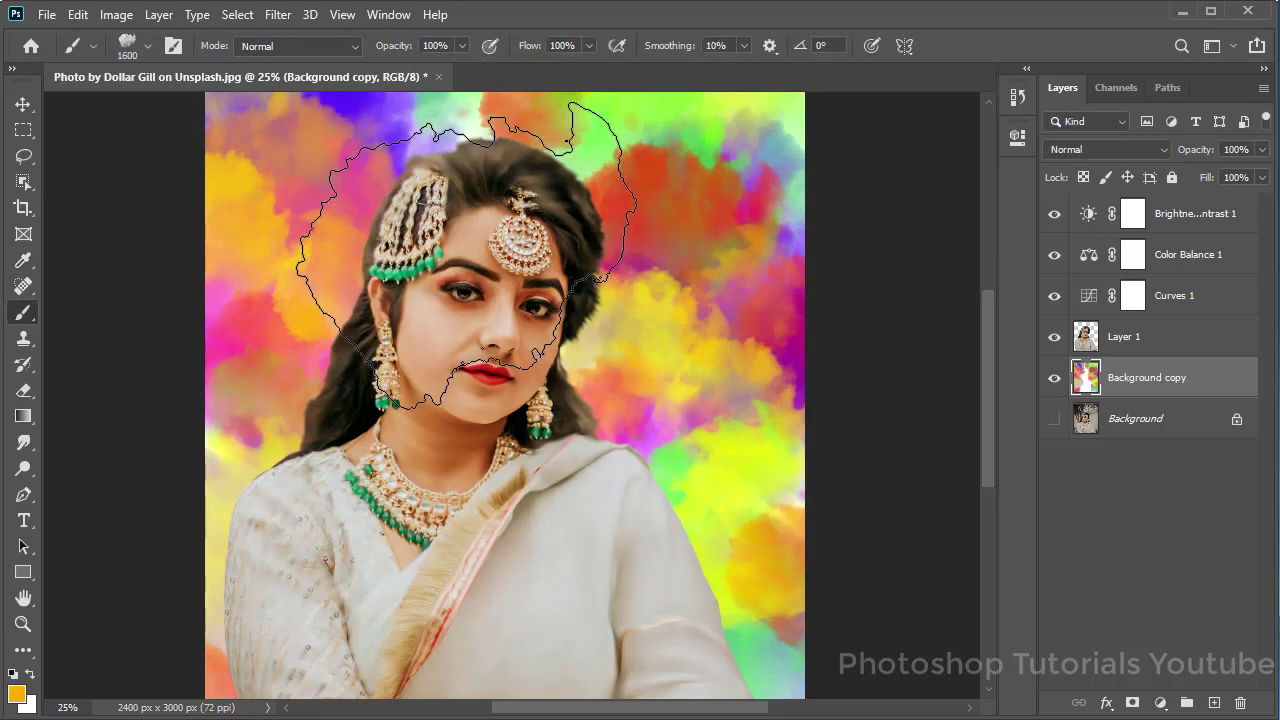
pyautogui.press('[')
pyautogui.press('[')
pyautogui.press('[')
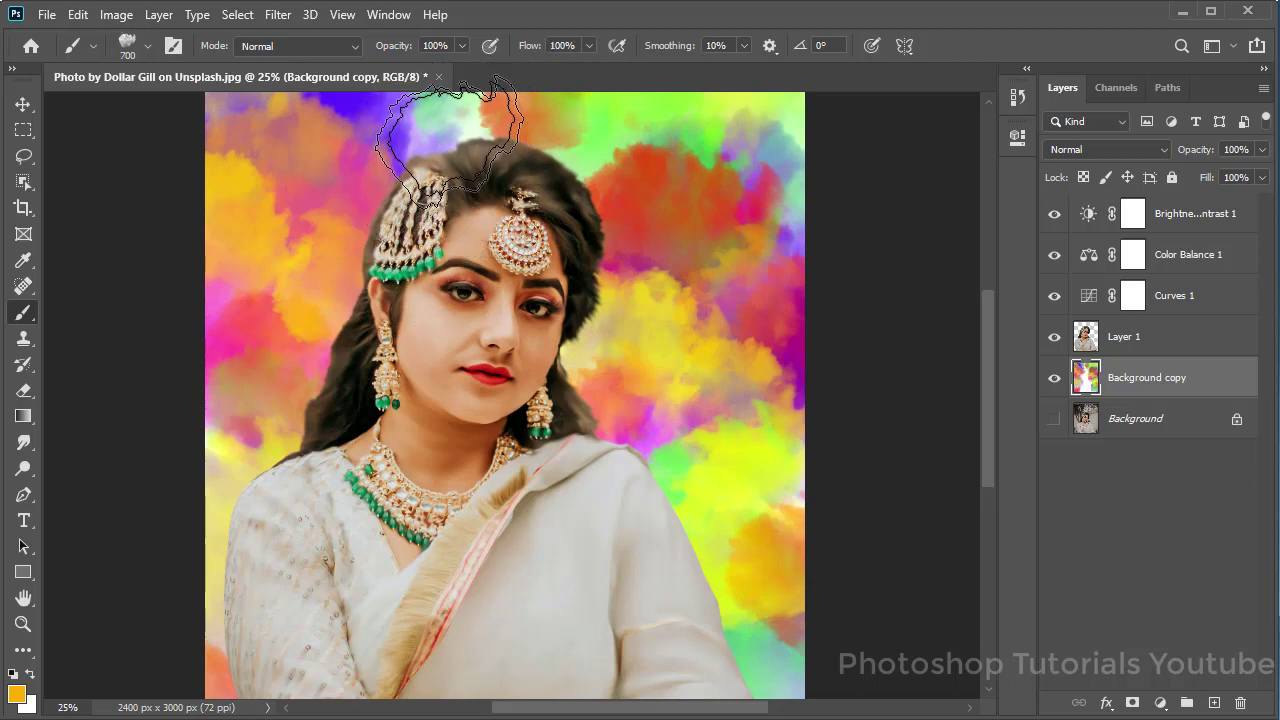
pyautogui.moveTo(450, 140)
pyautogui.mouseDown()
pyautogui.moveTo(520, 110)
pyautogui.moveTo(600, 114)
pyautogui.moveTo(629, 186)
pyautogui.mouseUp()
pyautogui.press('[')
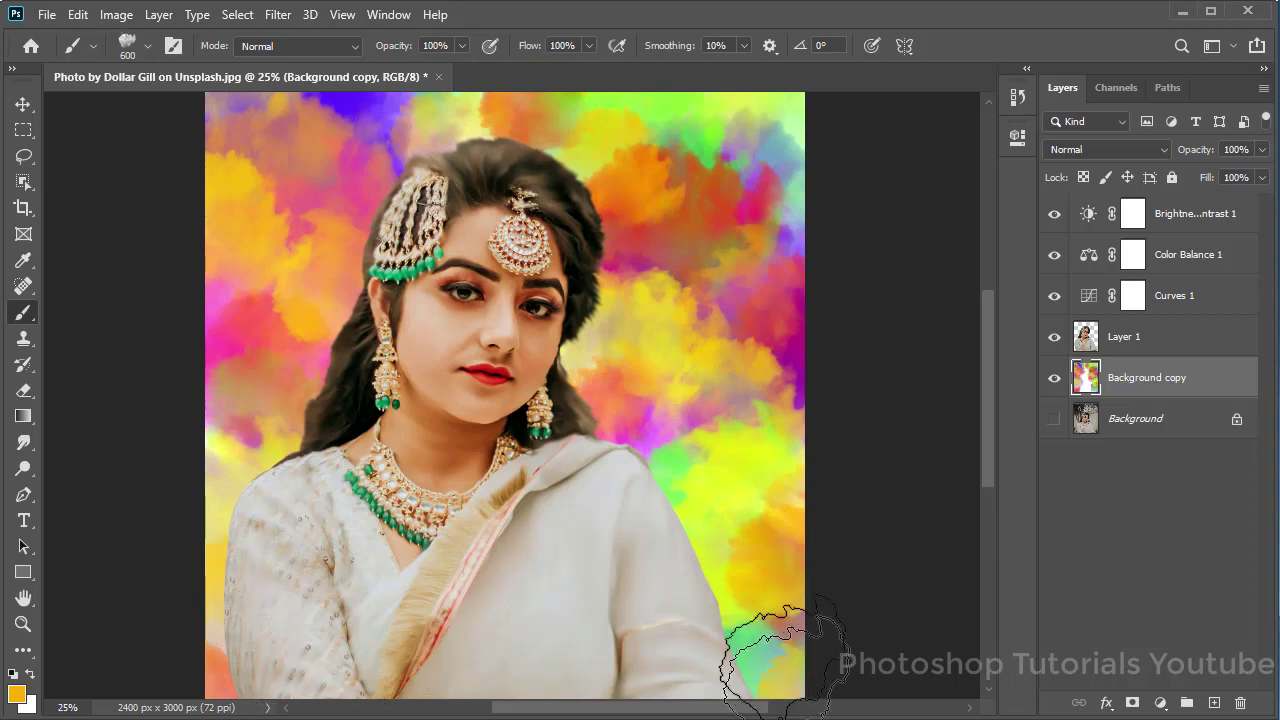
# Zoom out to fit the whole cloud-framed portrait and select the Move tool.
pyautogui.keyDown('alt'); pyautogui.click(513, 308); pyautogui.keyUp('alt')
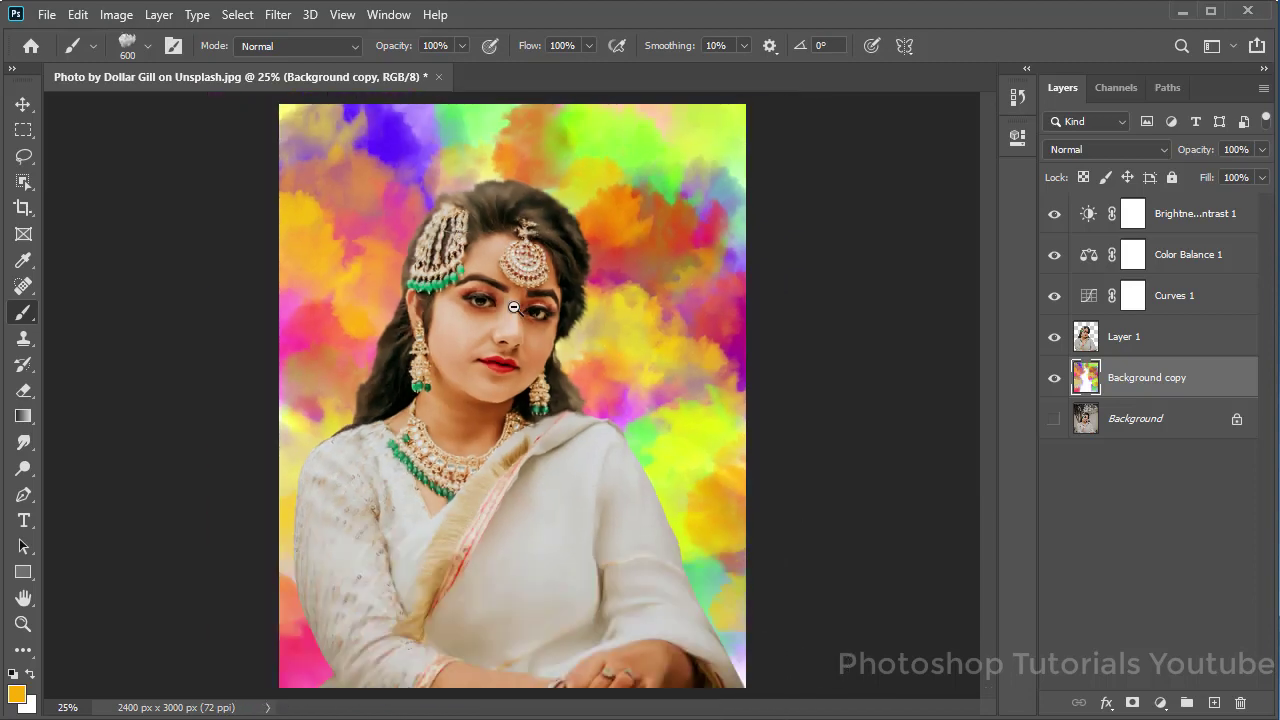
pyautogui.keyDown('ctrl'); pyautogui.click(559, 402); pyautogui.keyUp('ctrl')
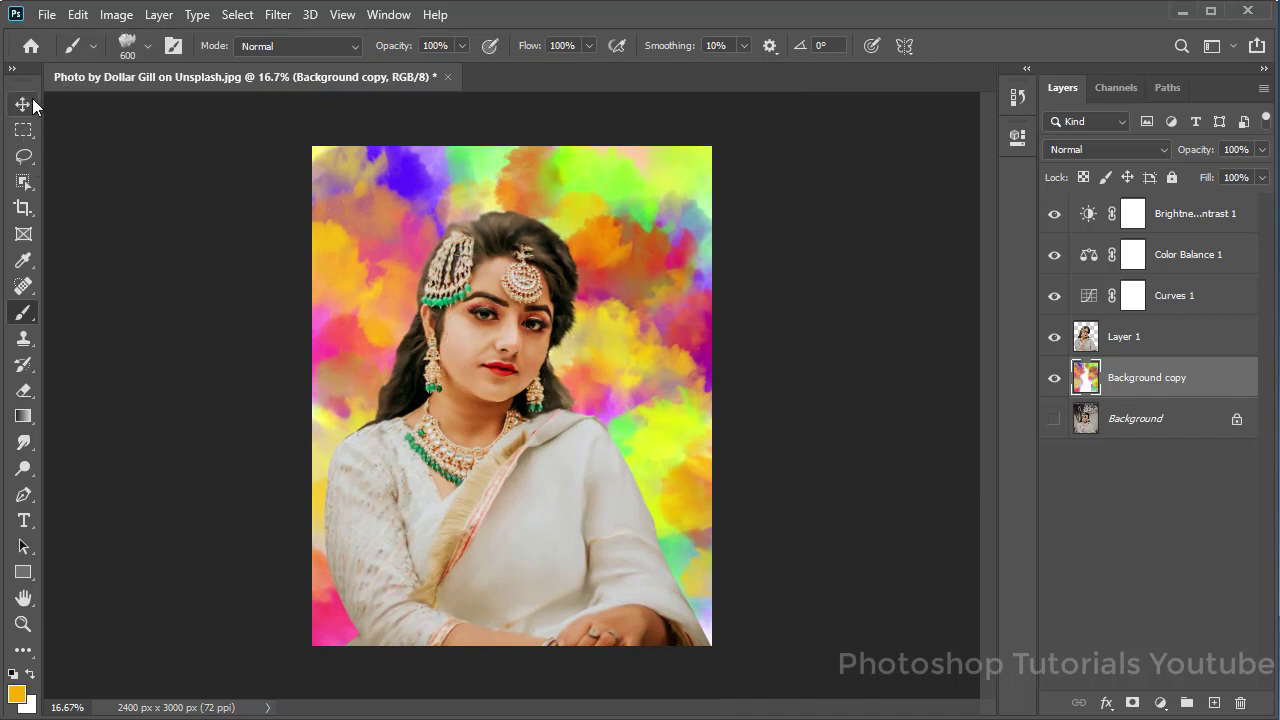
pyautogui.click(22, 103)
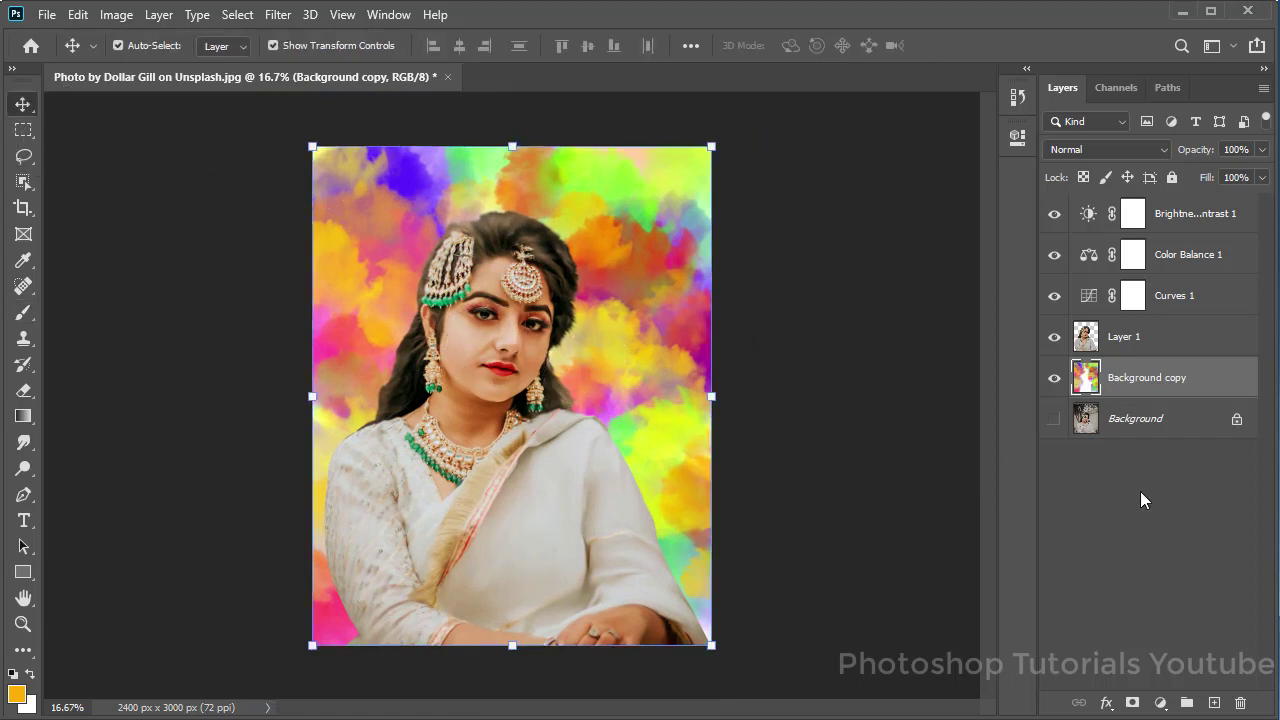